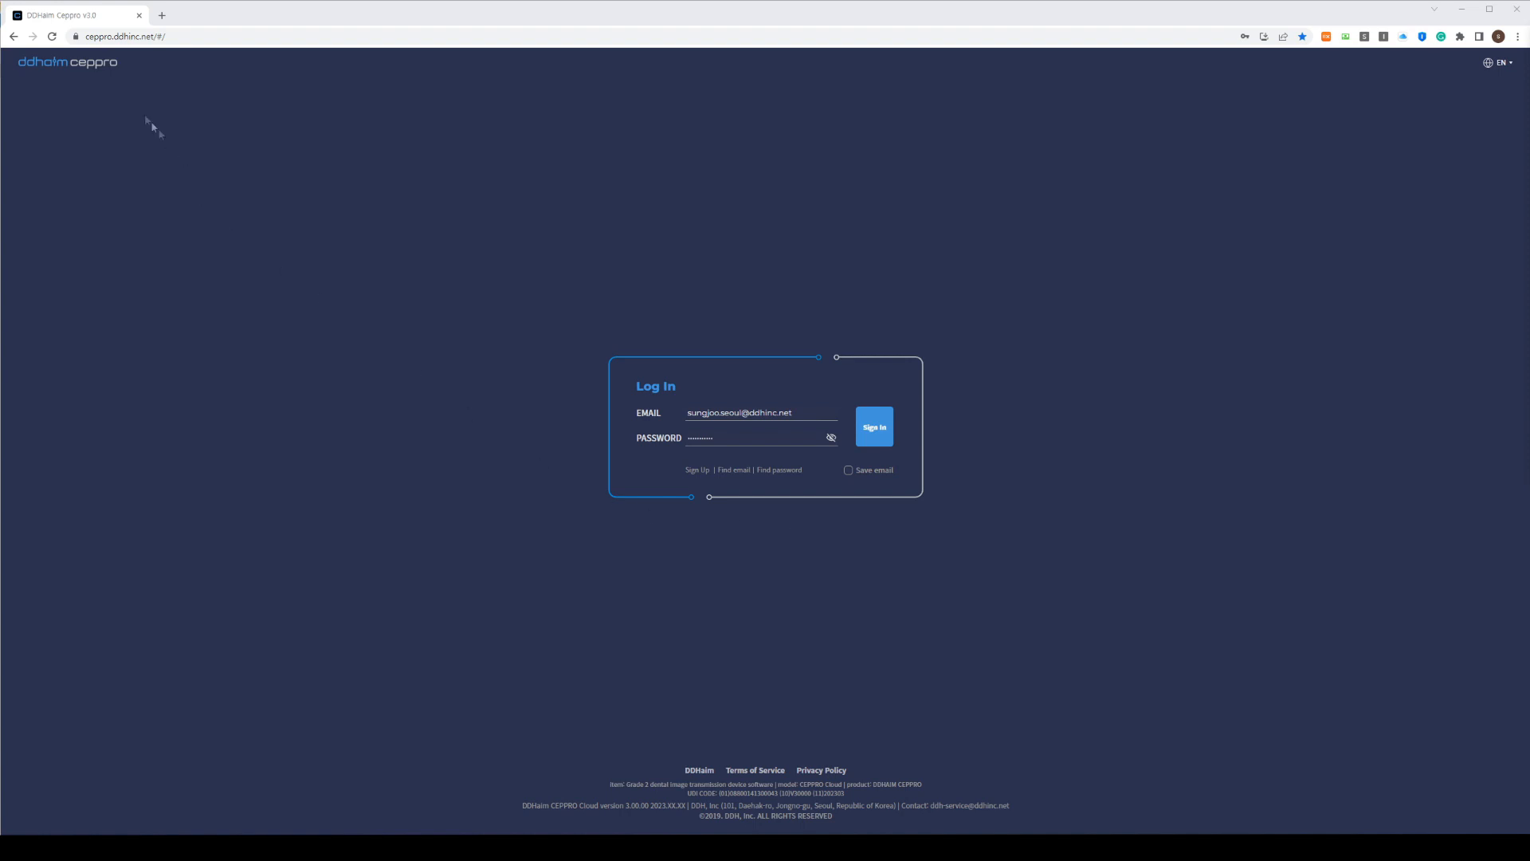
Return to the login card, tick 'Save email', and sign in to reach the patient list
drag(94, 37, 216, 41)
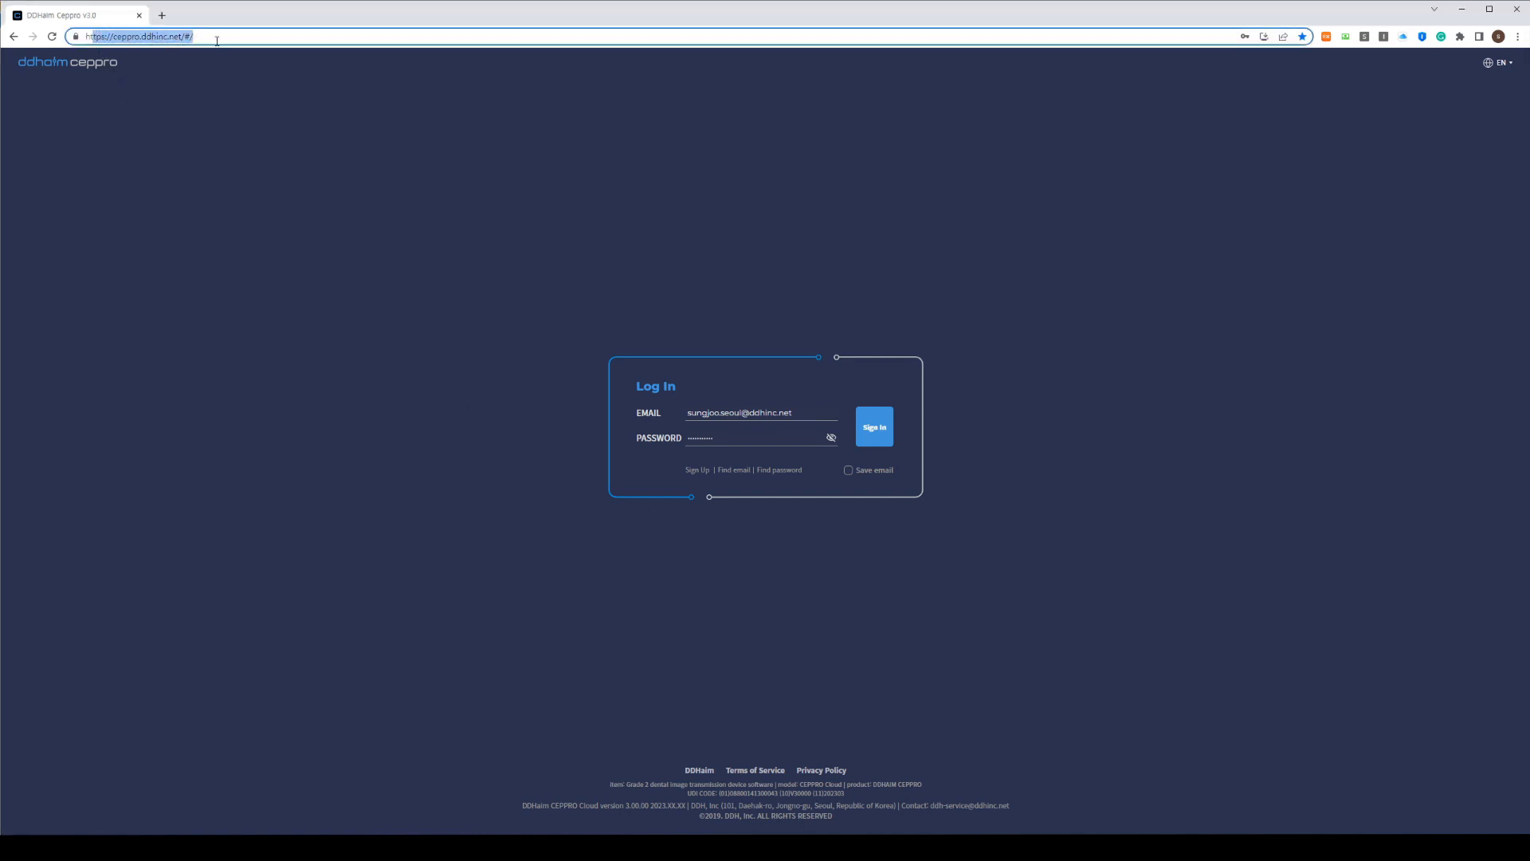
click(530, 515)
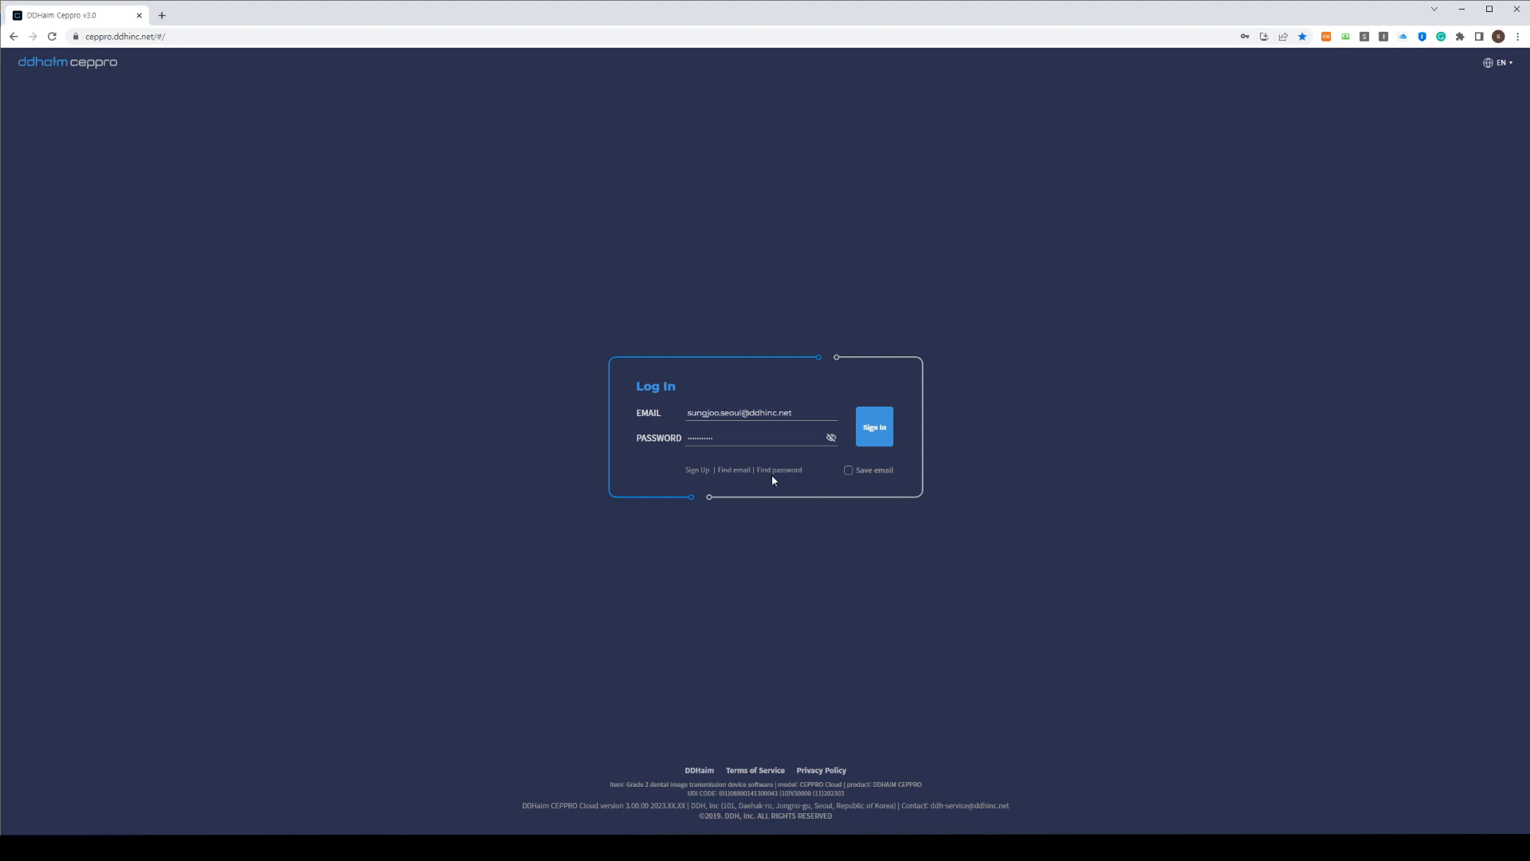
click(847, 472)
click(848, 472)
click(848, 472)
click(872, 427)
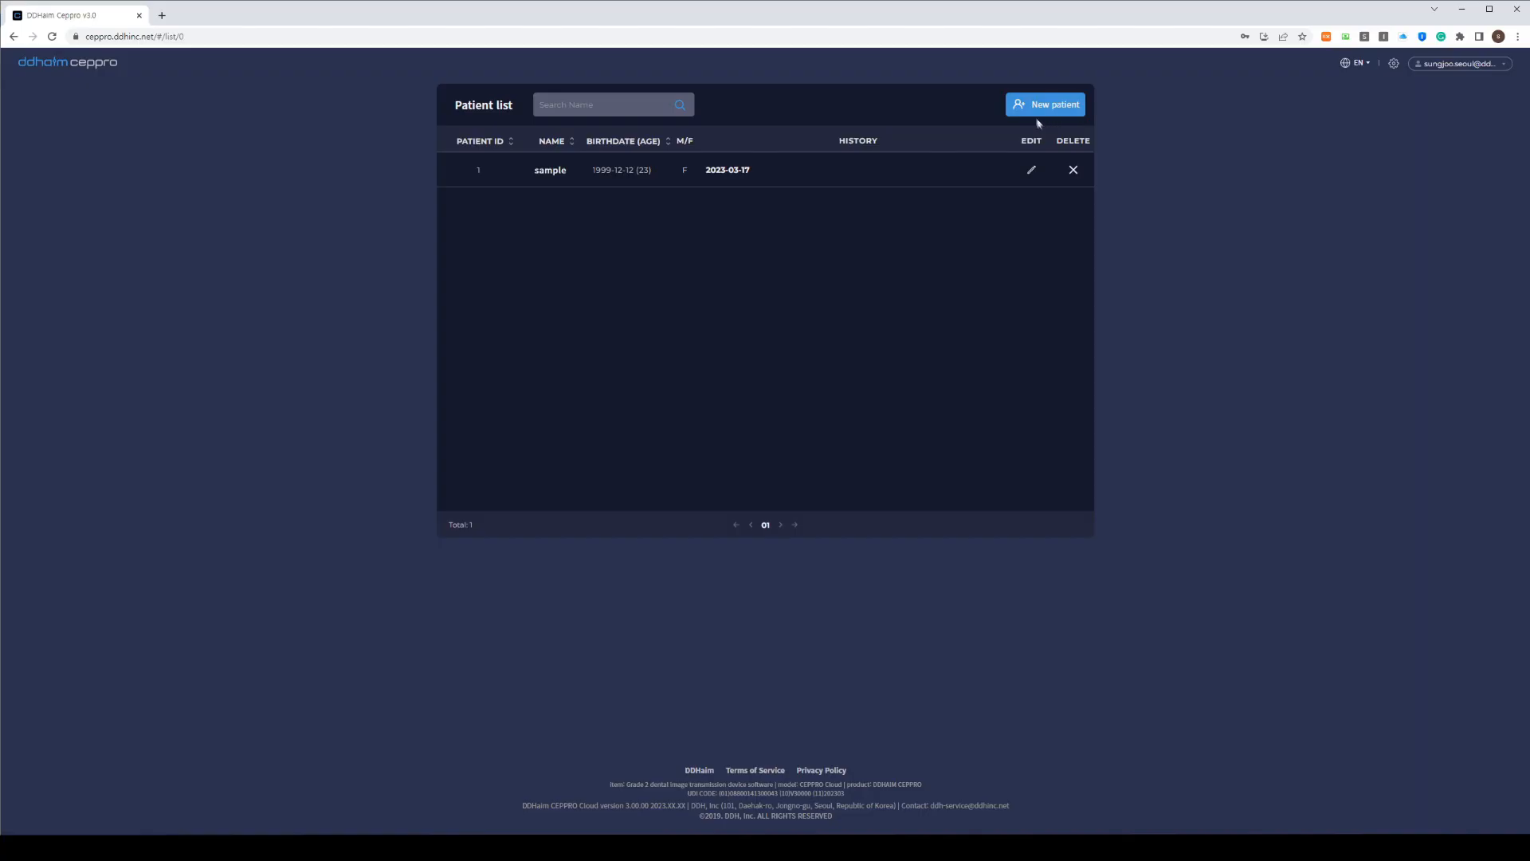
Start a new patient form without picking a file from the browser
click(1036, 105)
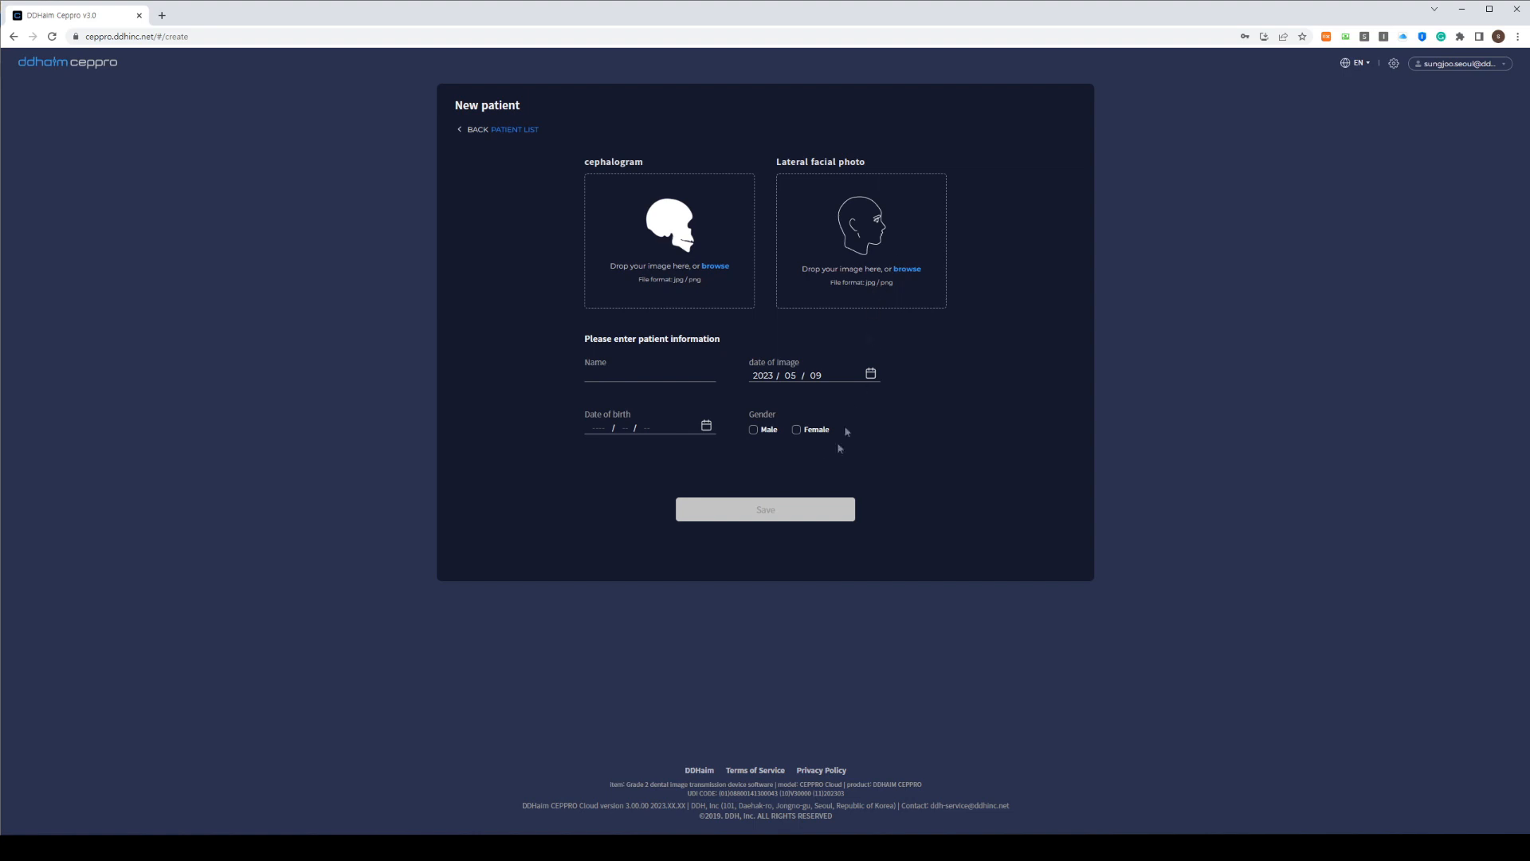
click(678, 251)
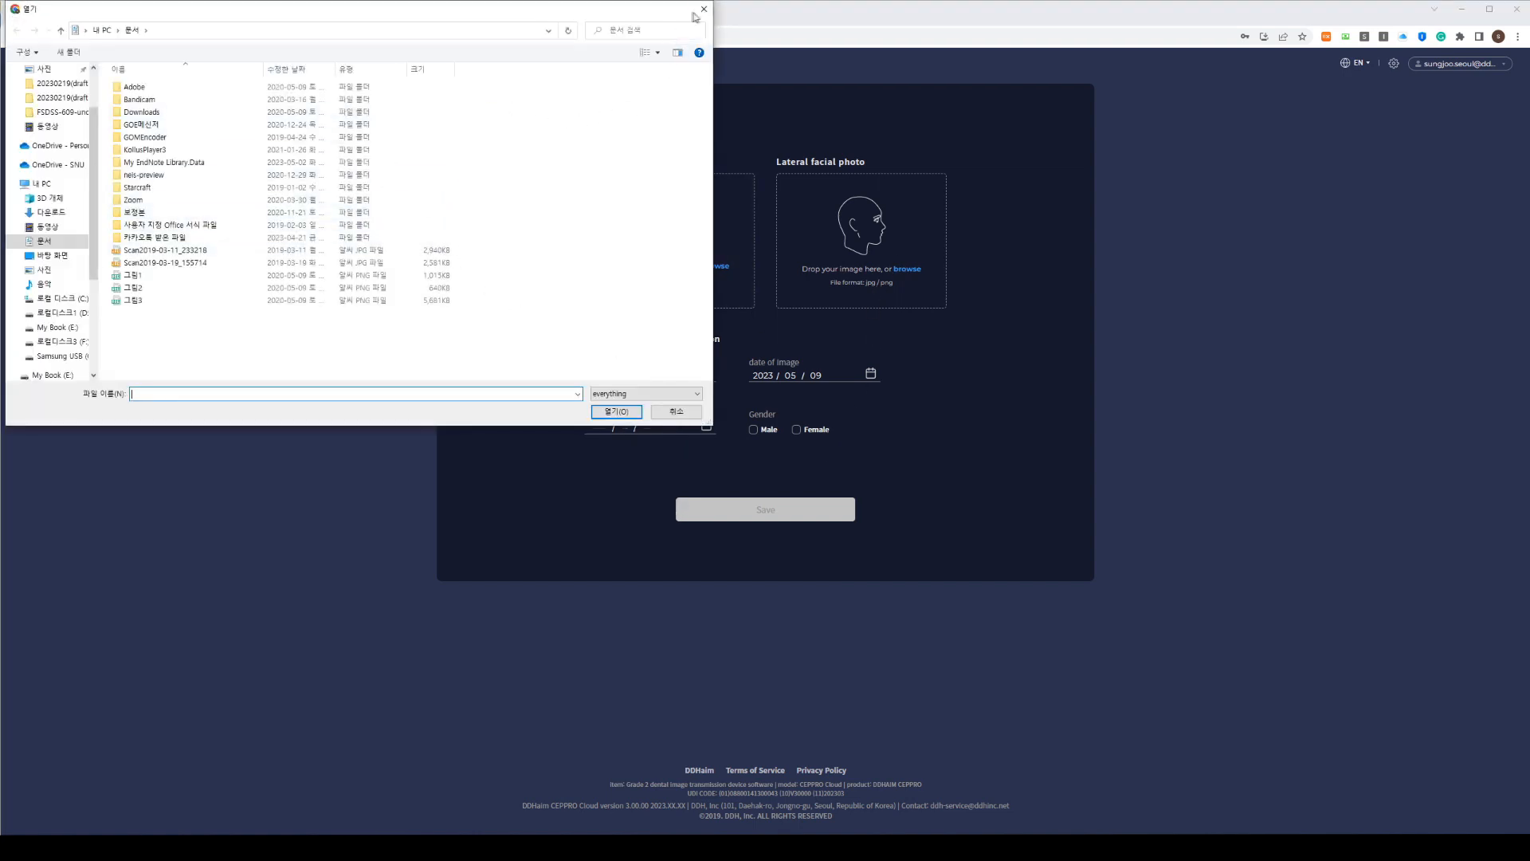
click(702, 14)
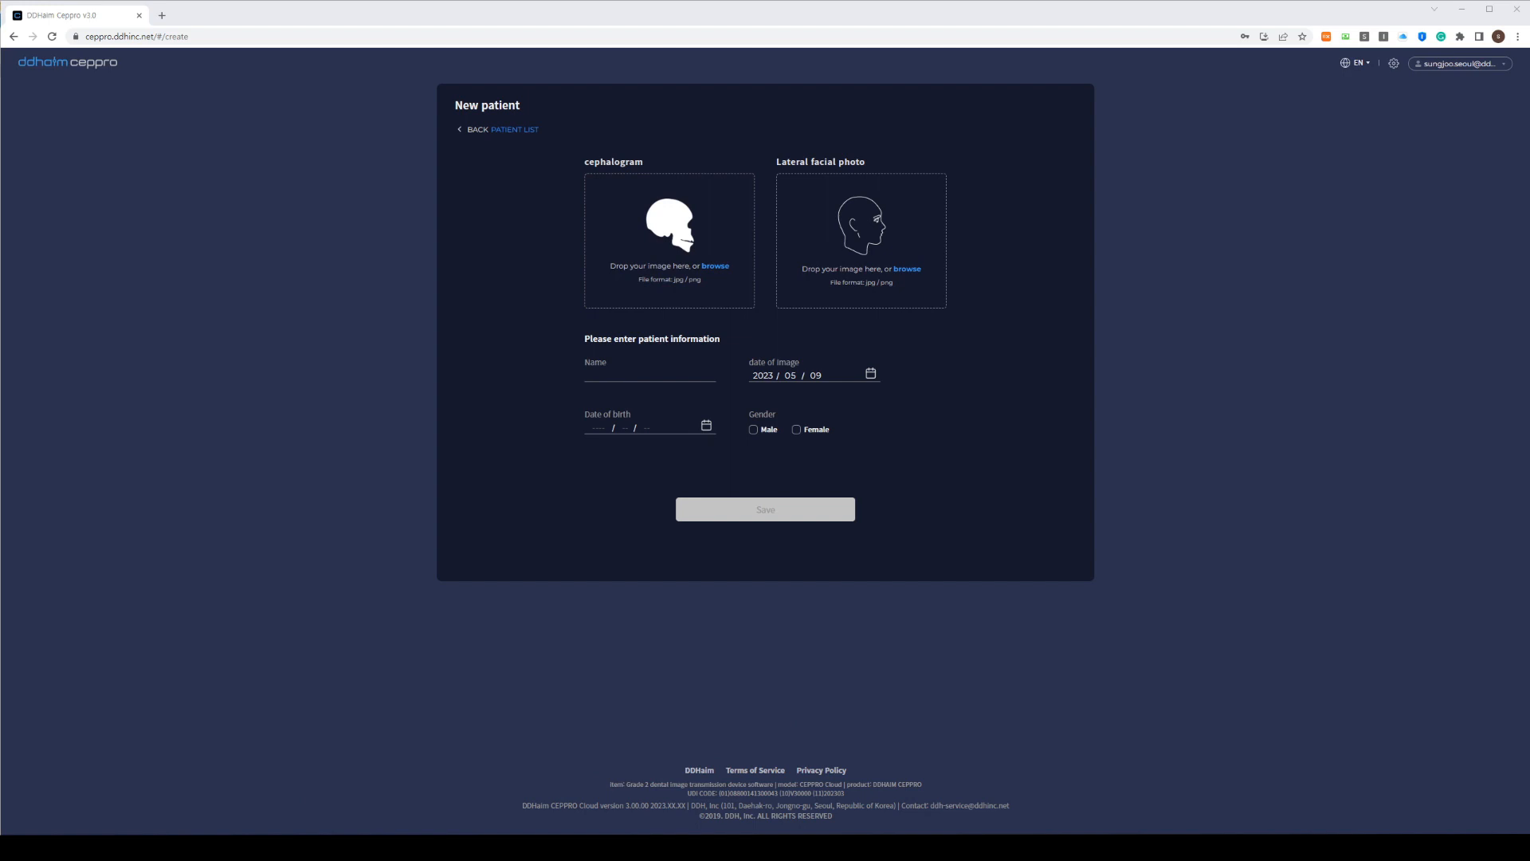
Attach the initial photo as lateral facial photo and the 20200220 initial X-ray as cephalogram
drag(1528, 451, 1342, 376)
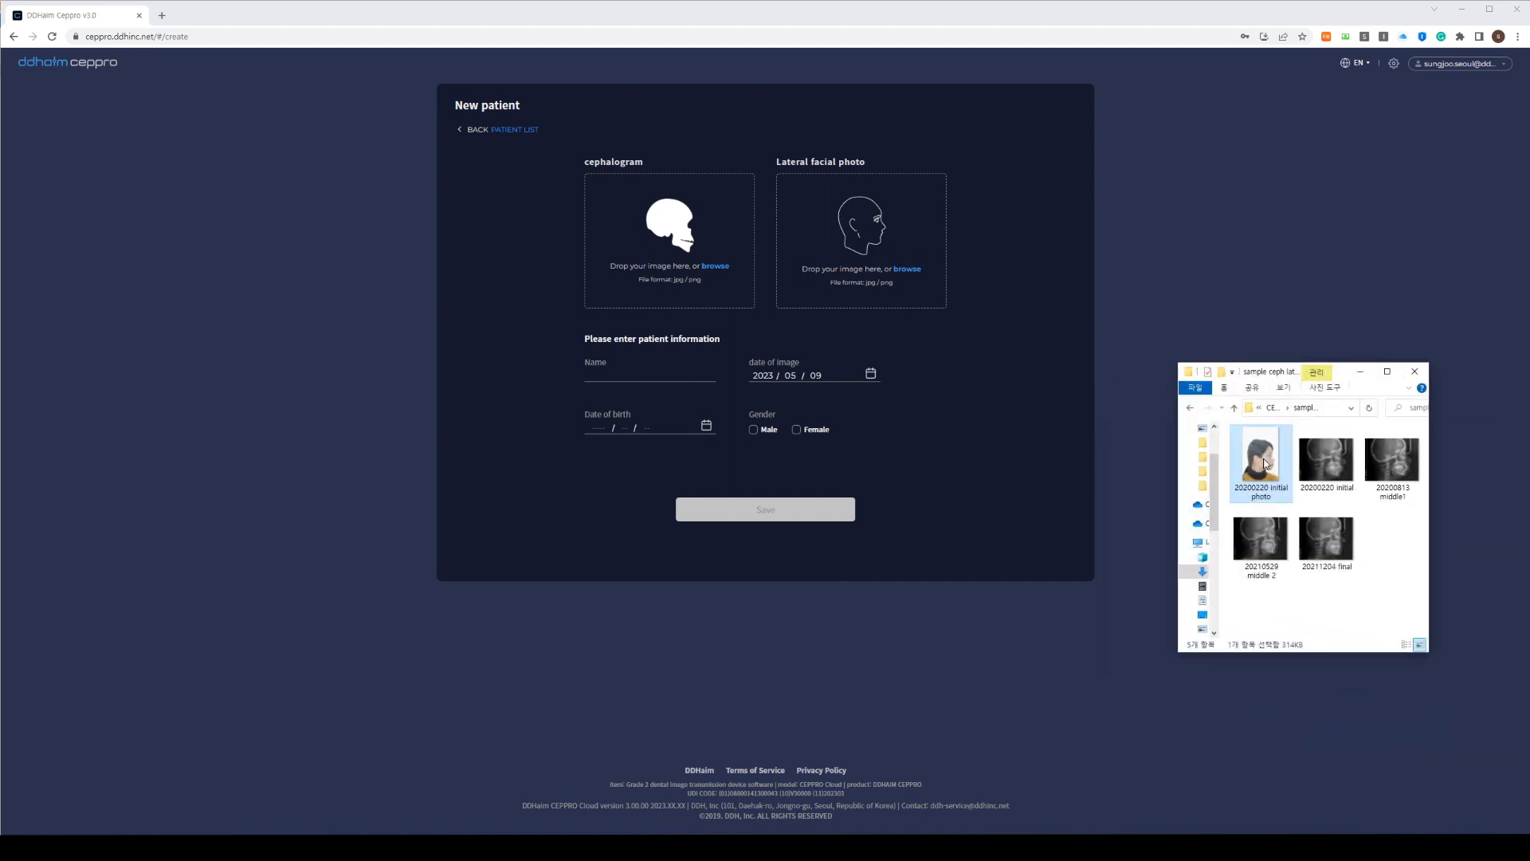
drag(1263, 464, 859, 243)
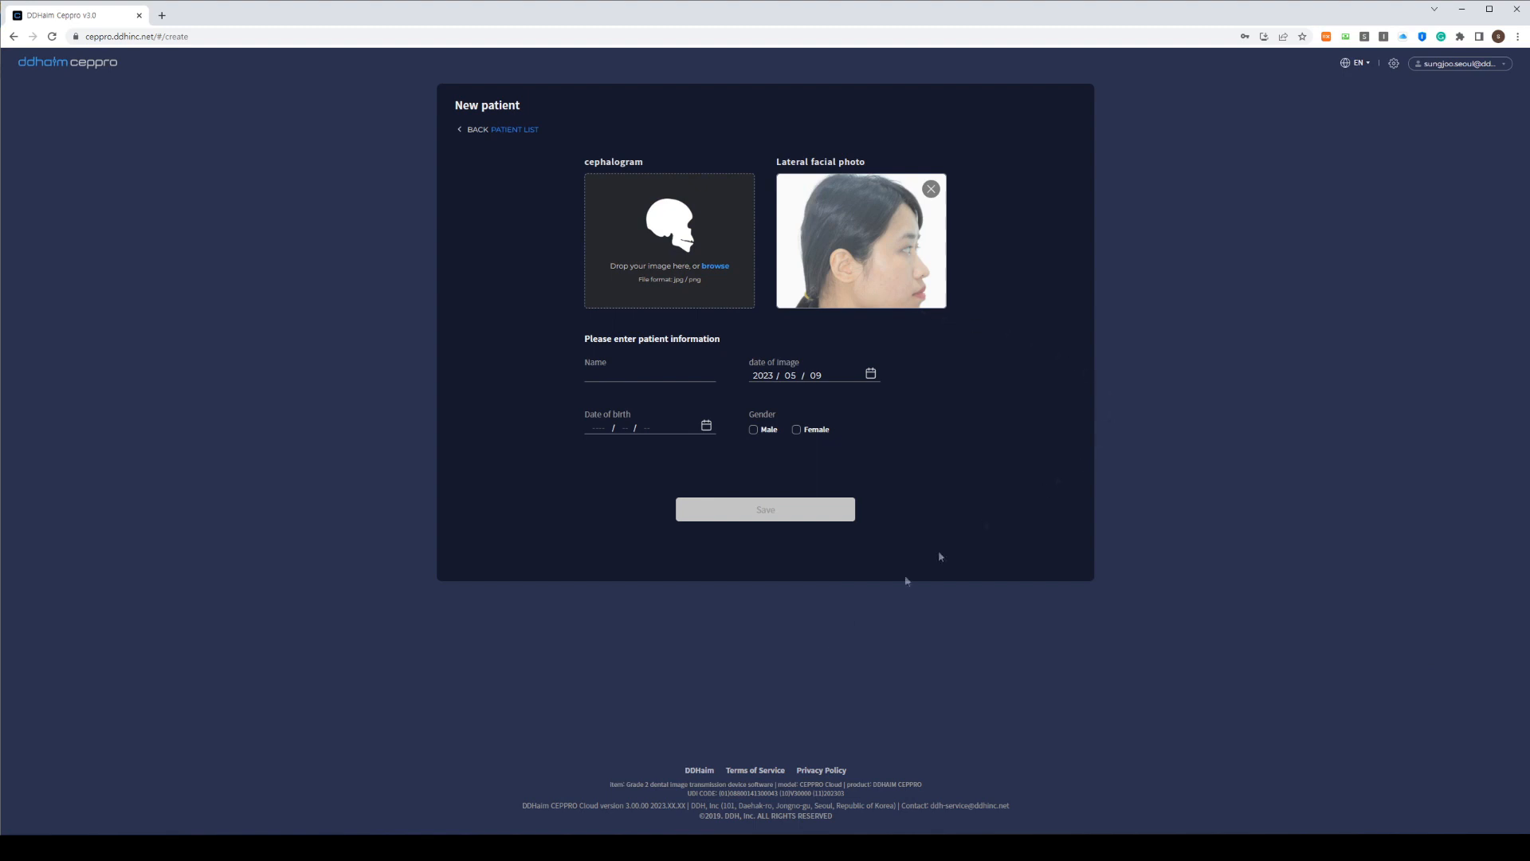
click(360, 845)
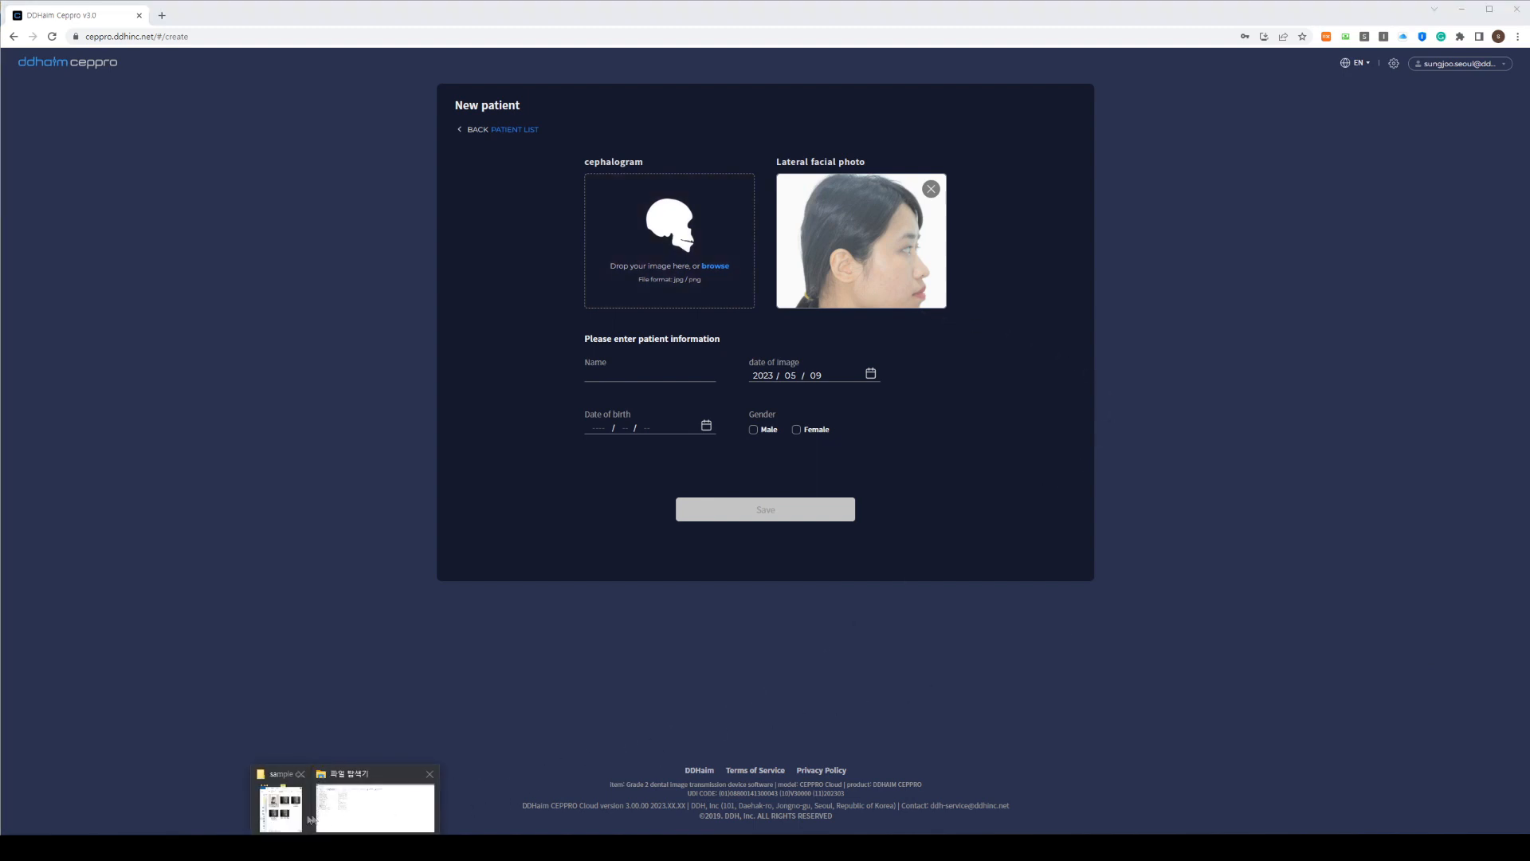
click(281, 808)
drag(1326, 461, 681, 243)
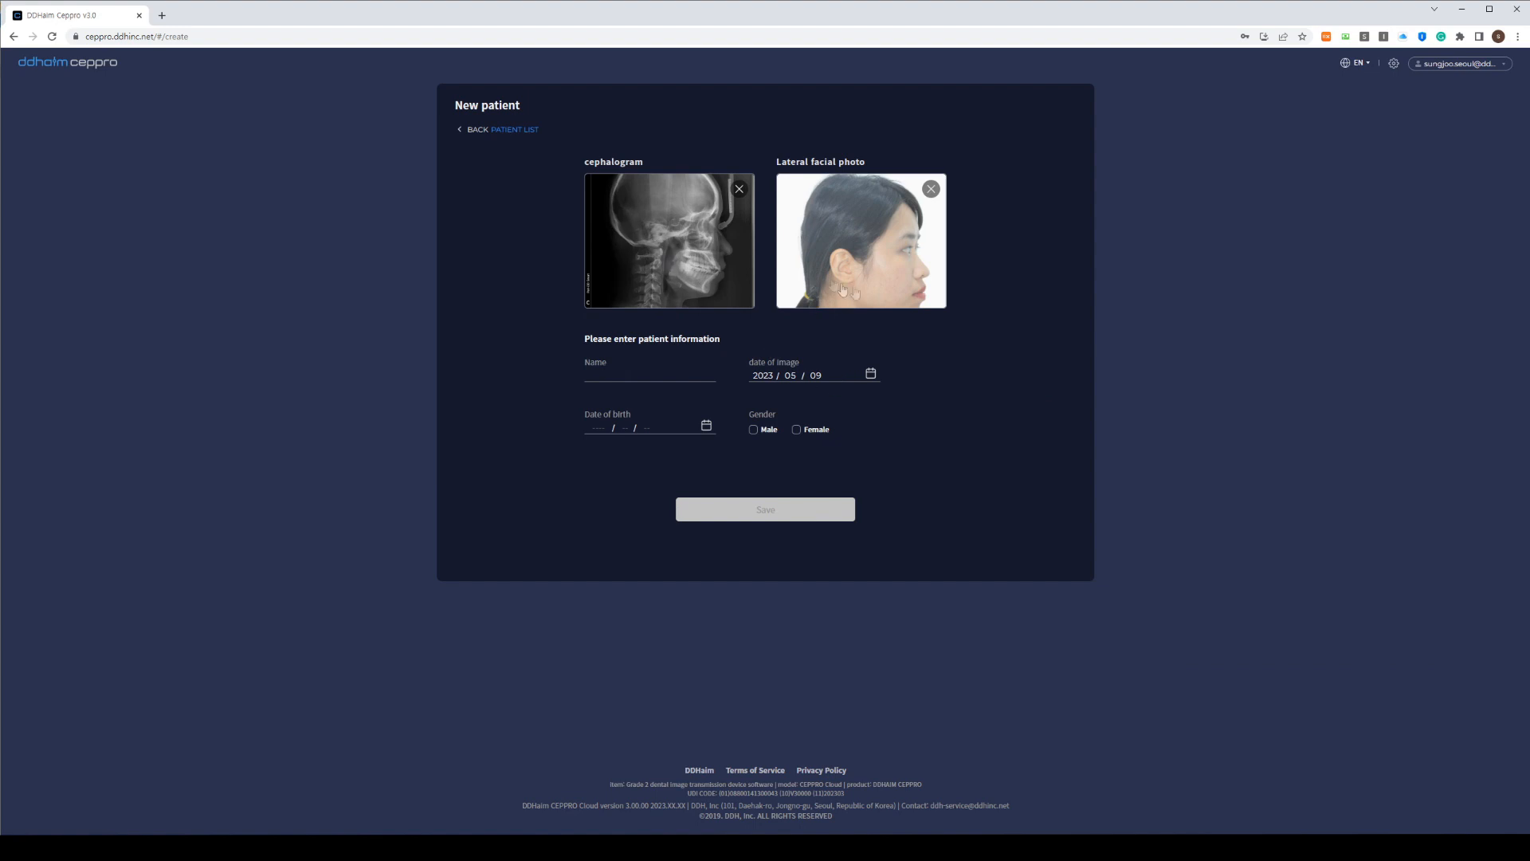
Enter 'test' as the new patient's name
click(589, 375)
text(test)
key(Tab)
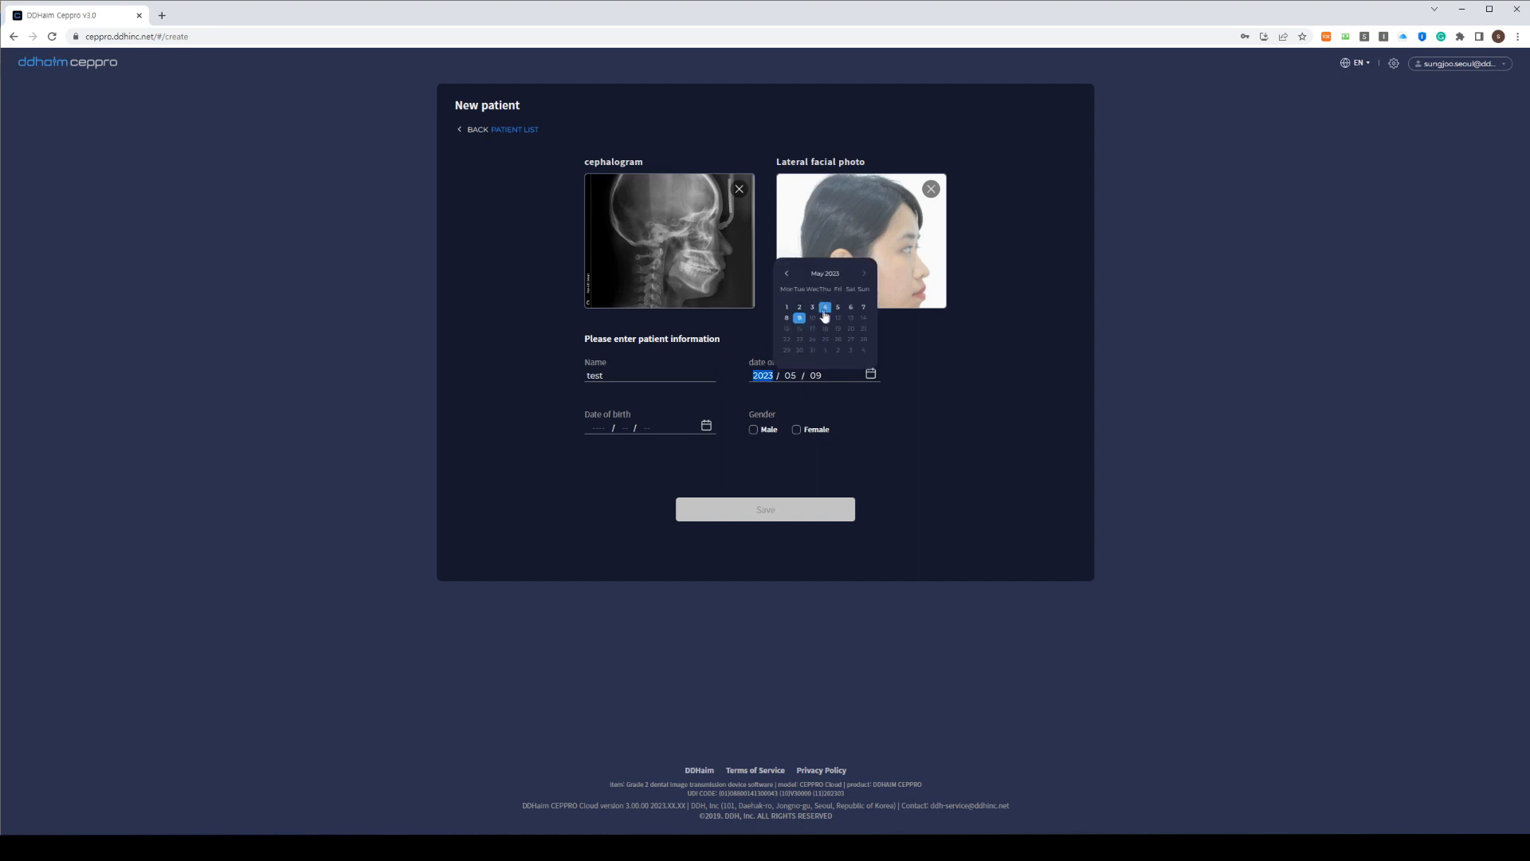
Set image date 2020/02/20 and birth date 1988/08/08, mark Female, and save
click(344, 847)
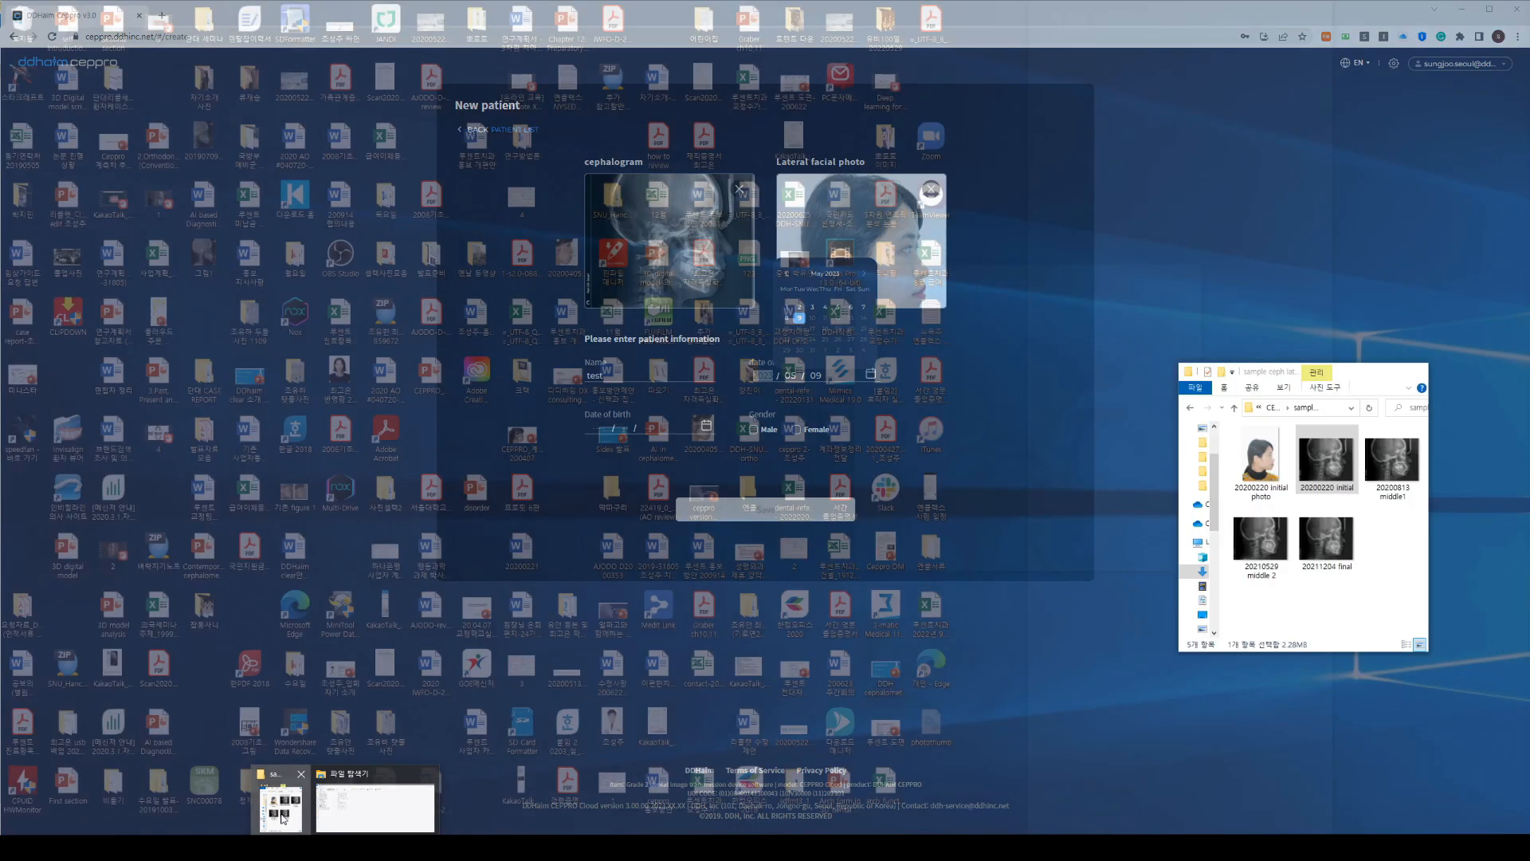
click(283, 807)
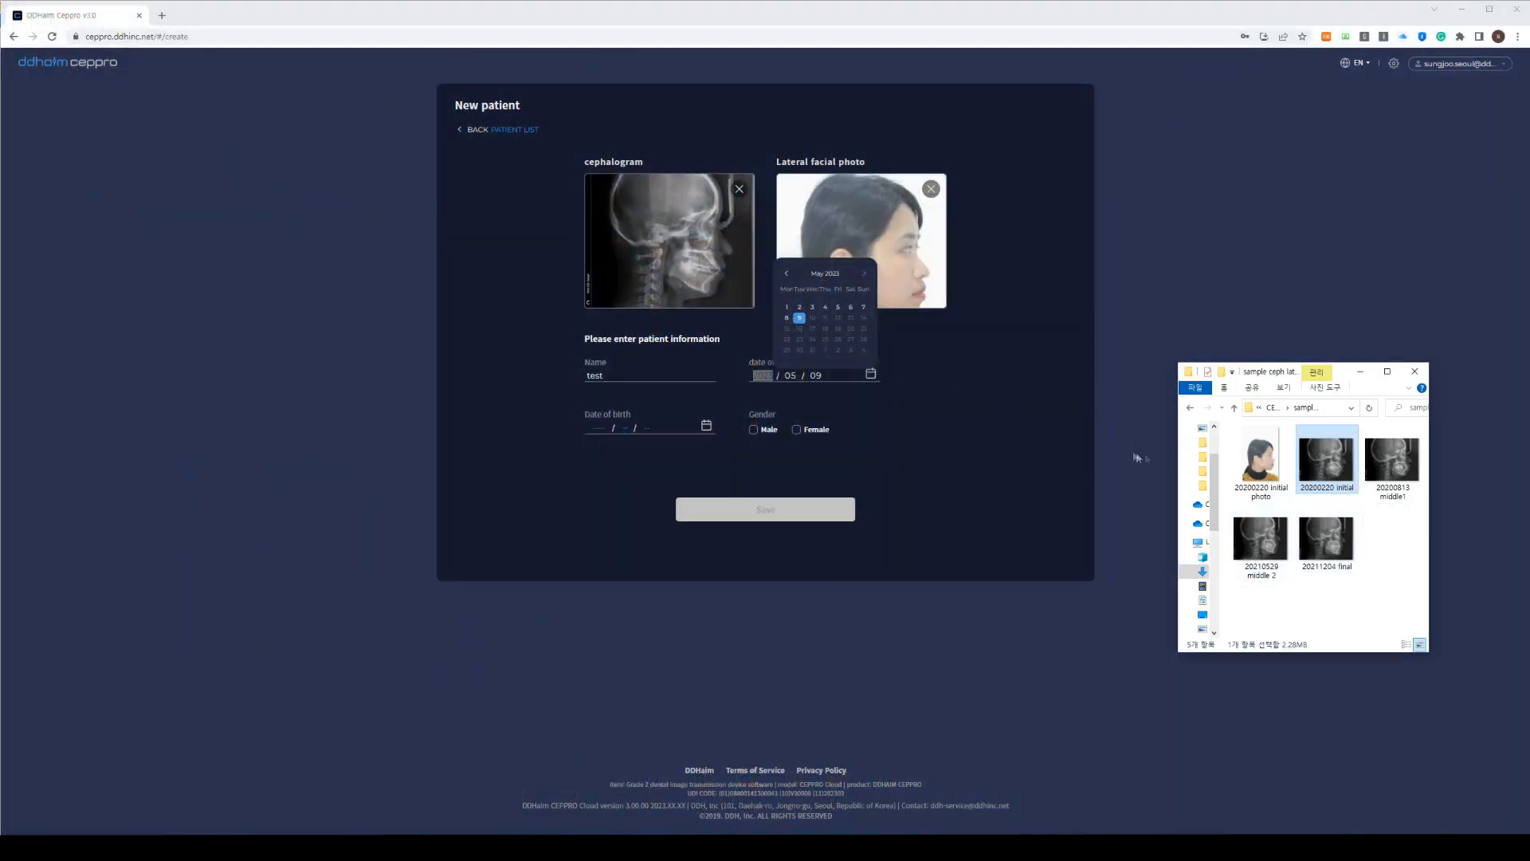
click(764, 376)
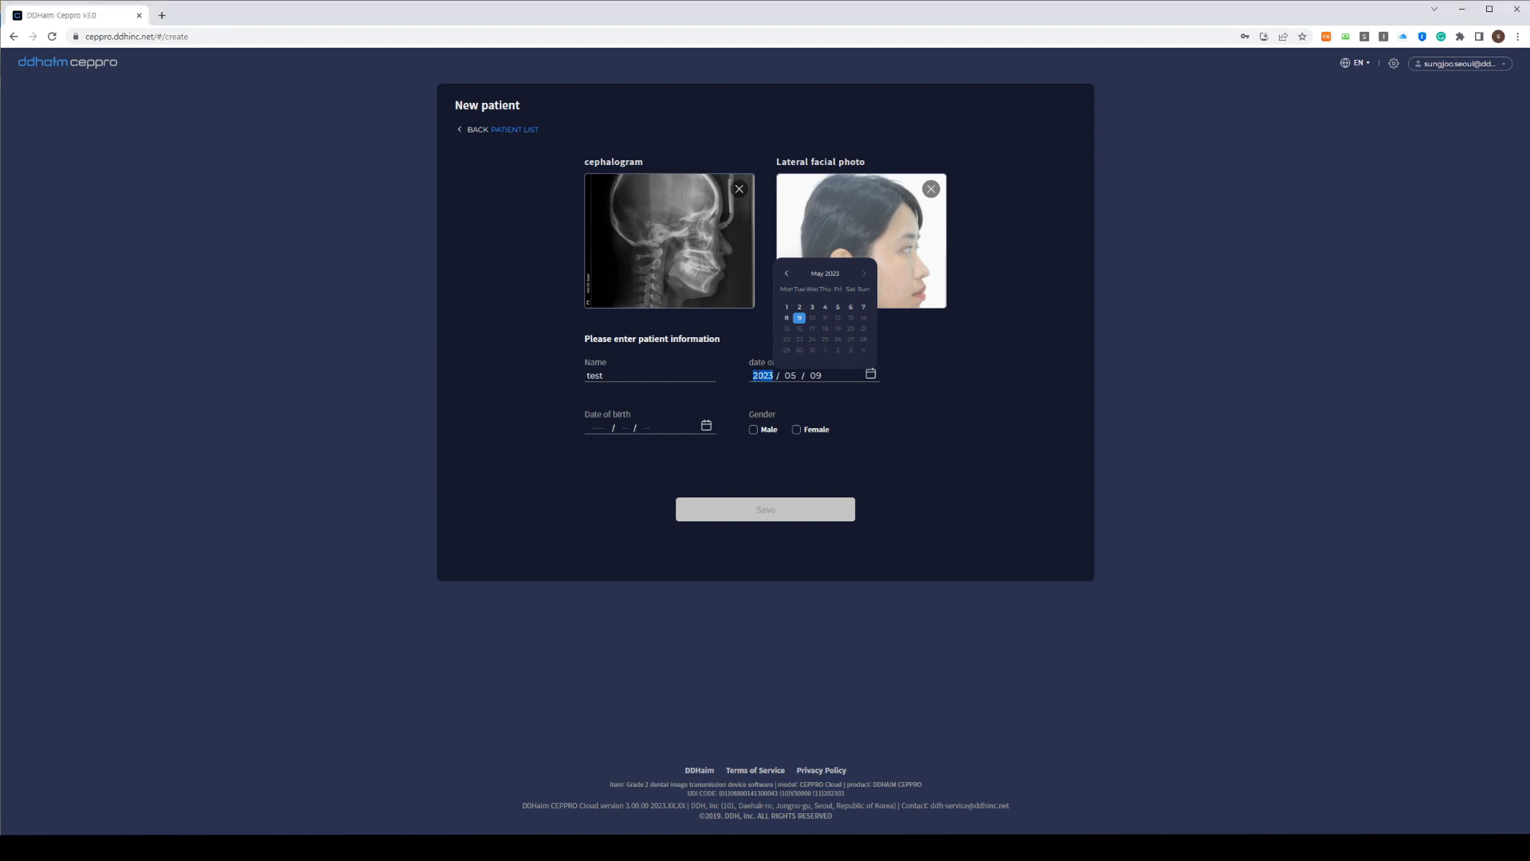
text(2020)
text(02)
text(20)
click(597, 427)
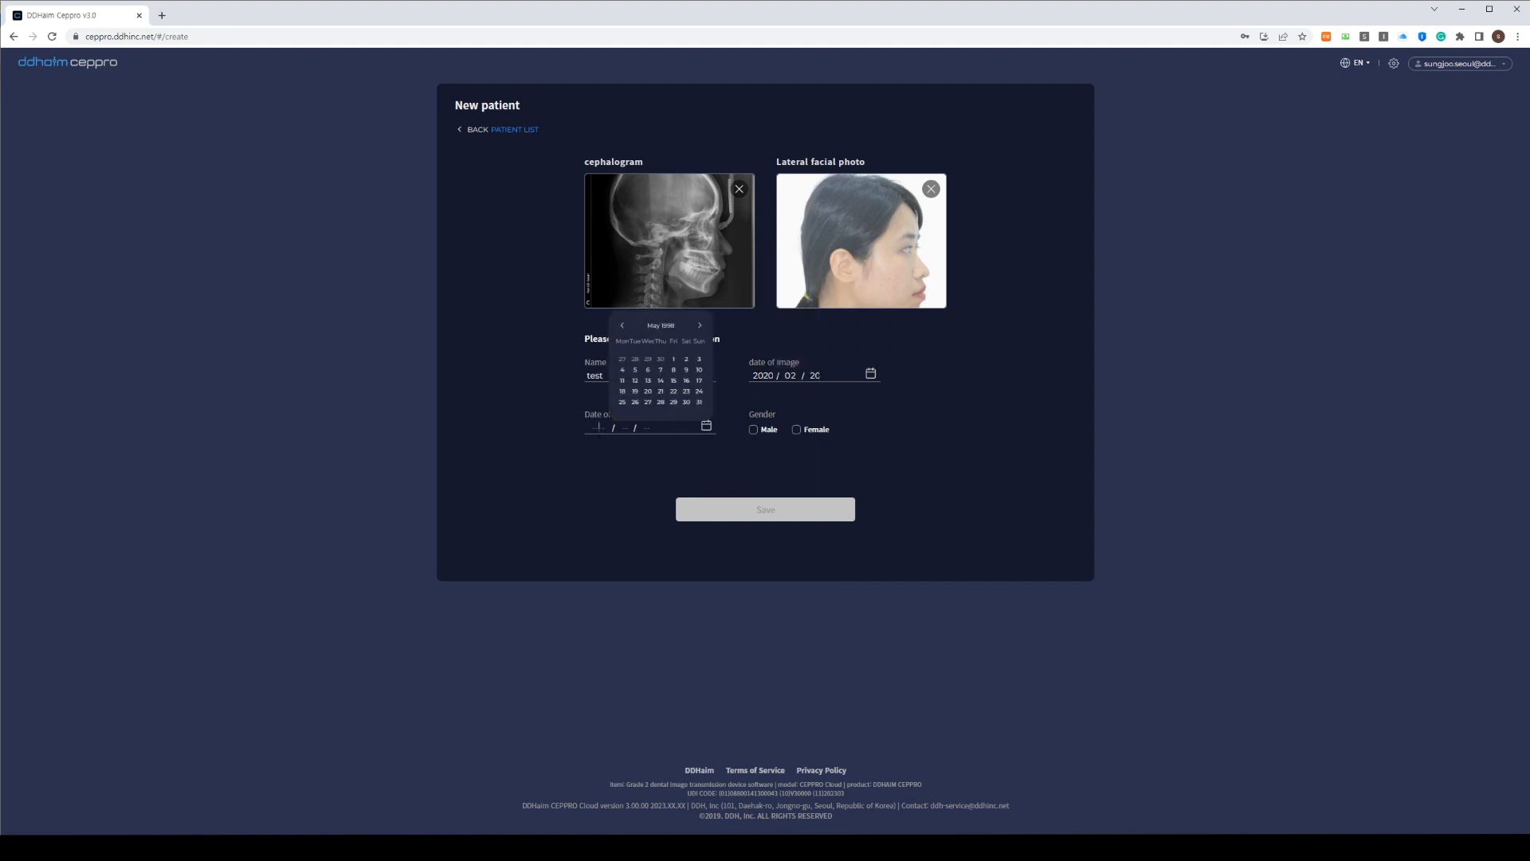
text(1988 / 08 / 08)
click(796, 429)
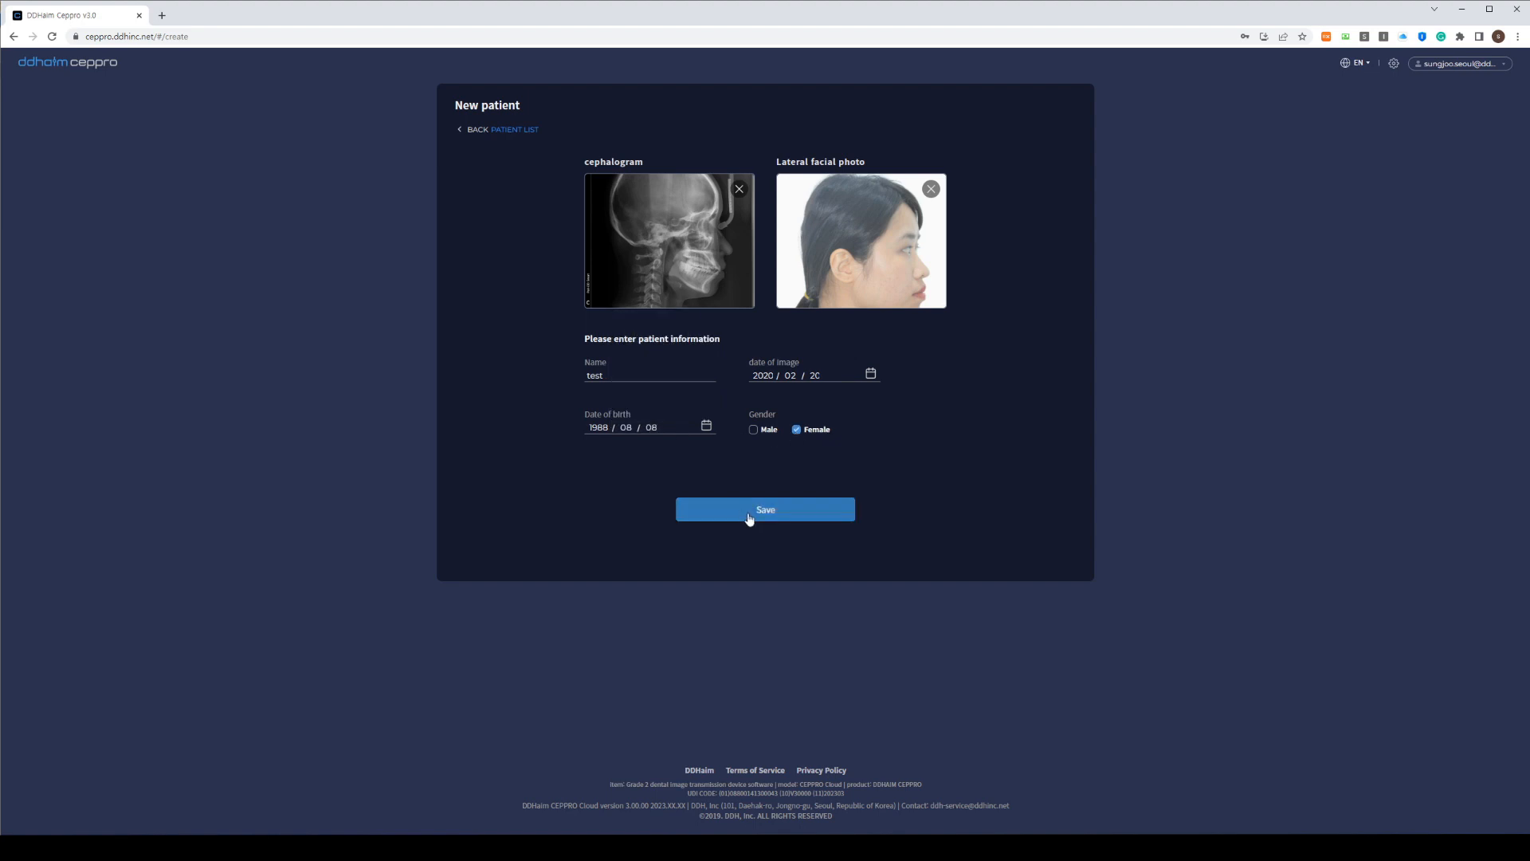
click(749, 518)
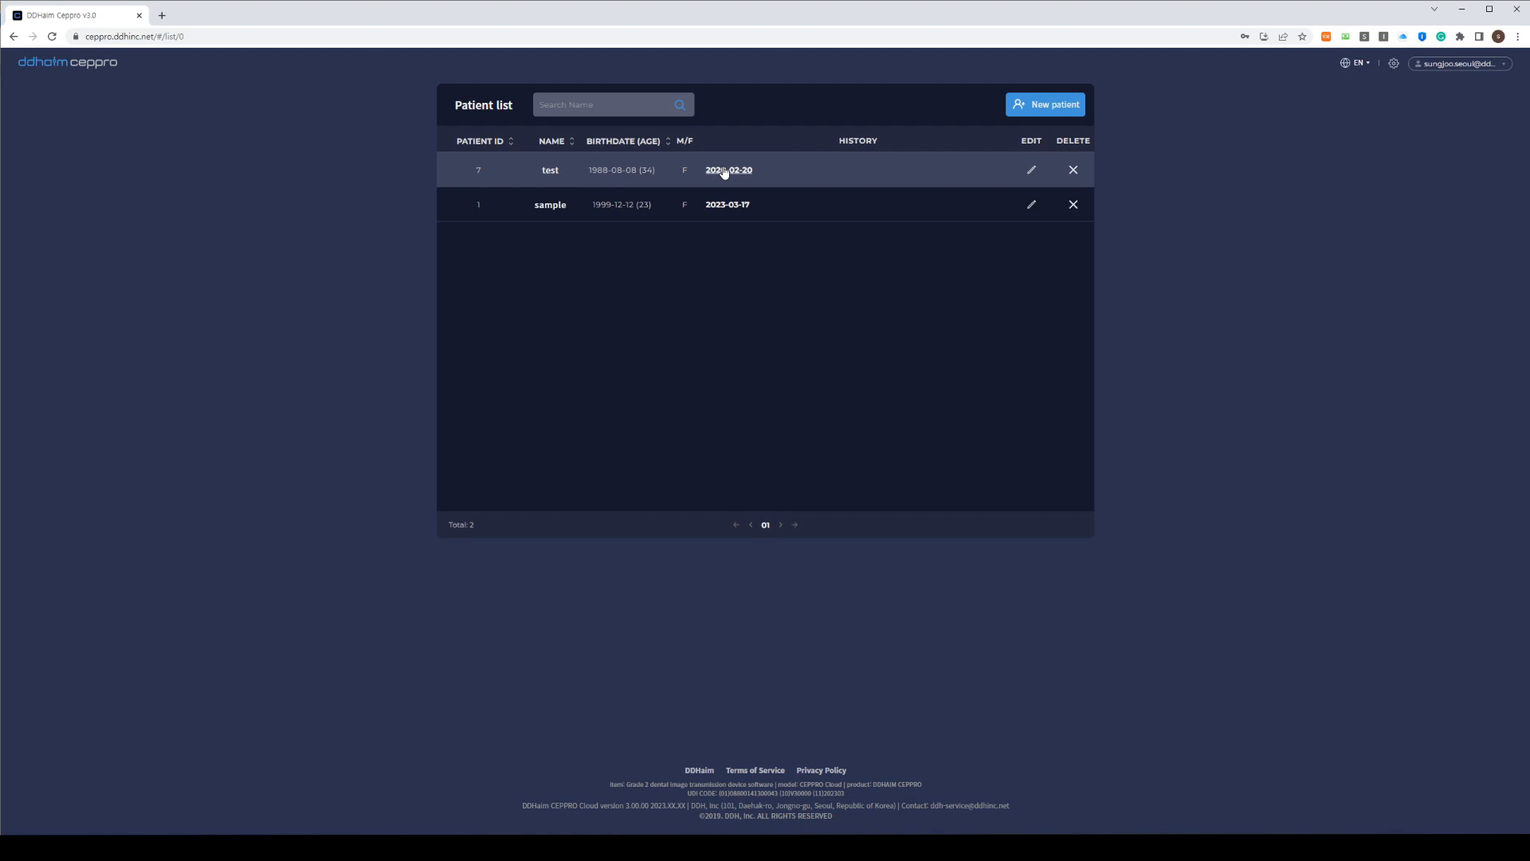
Open the test patient's 2020-02-20 traced cephalogram in the viewer and zoom it
click(724, 171)
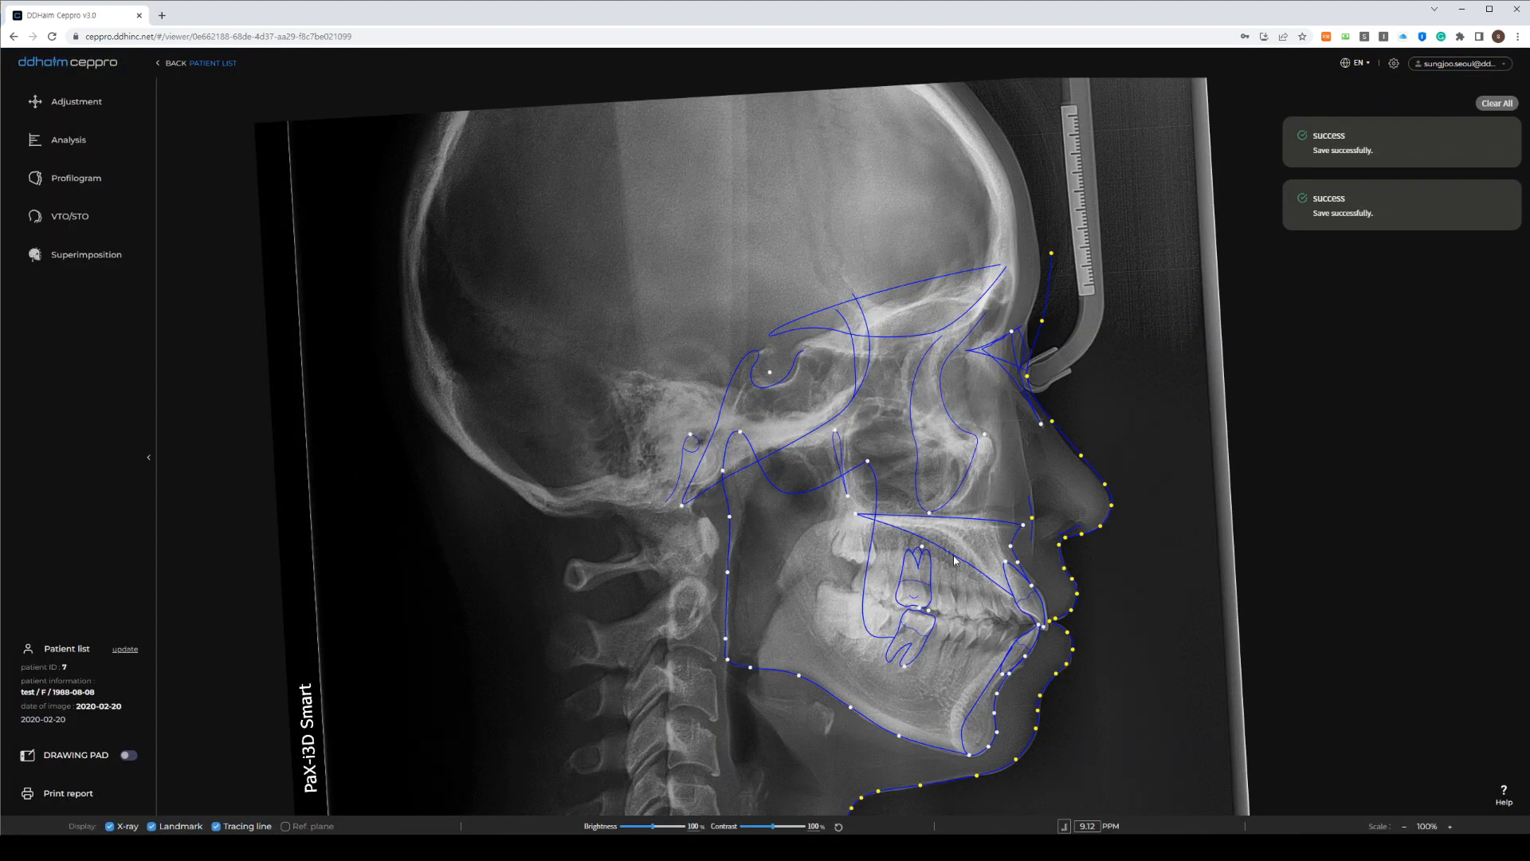
scroll(995, 581, up, 1)
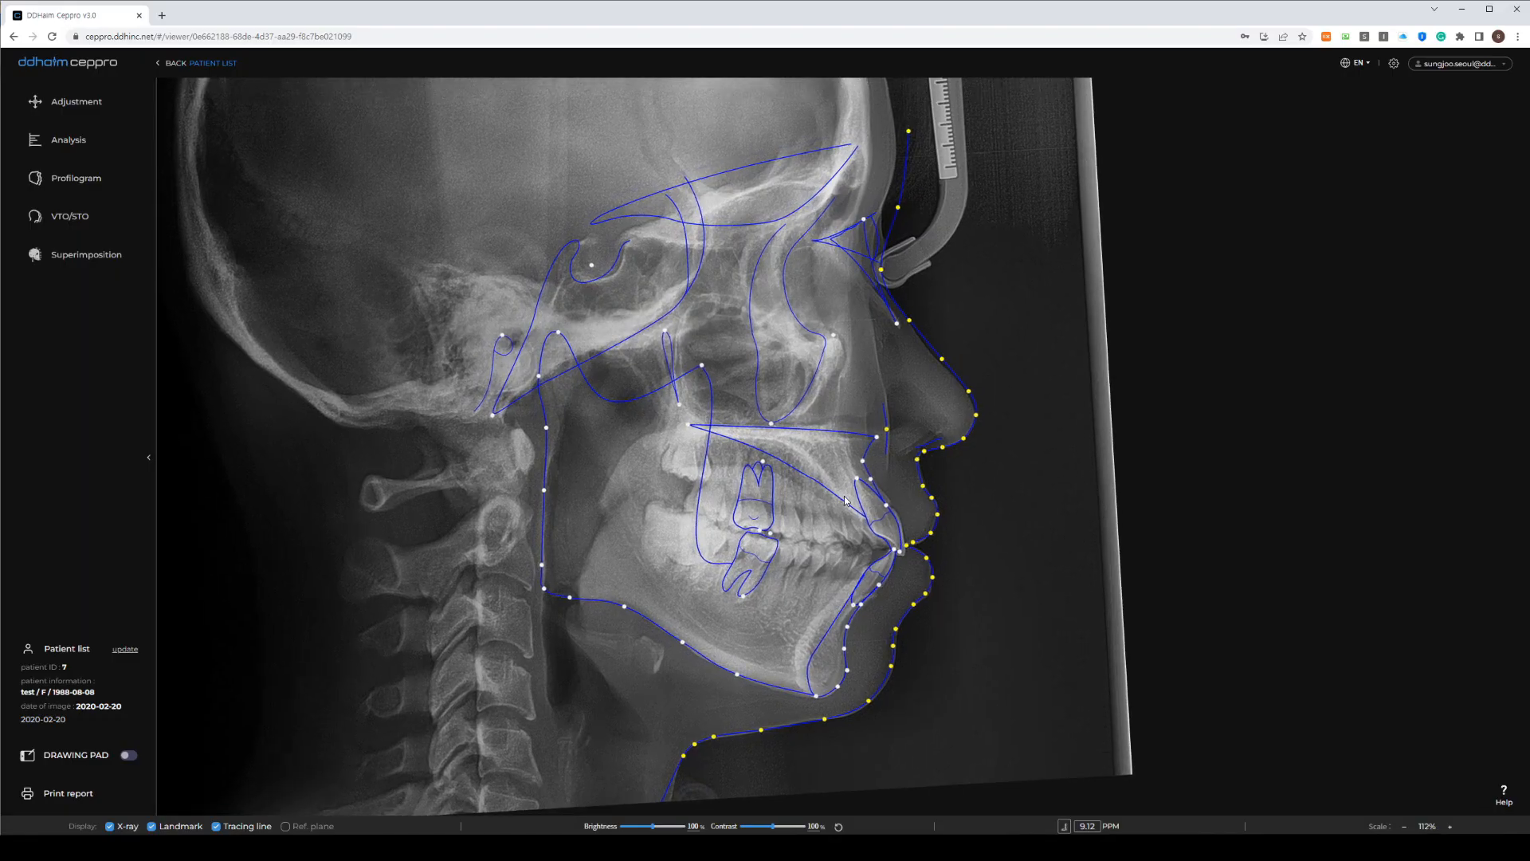
scroll(817, 491, up, 1)
scroll(732, 407, down, 1)
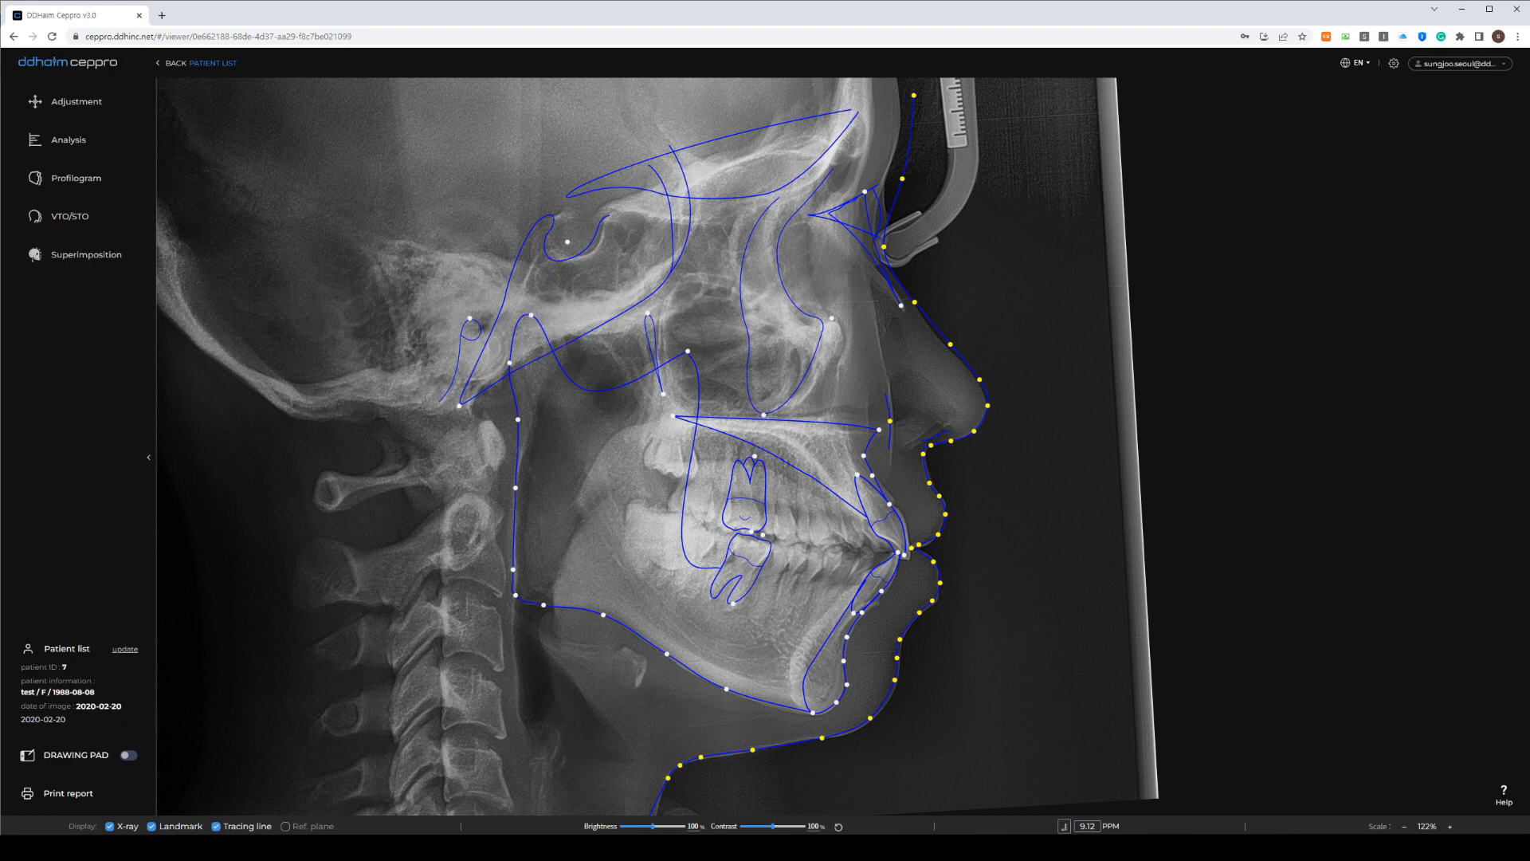
Turn on the Drawing Pad and reposition its tools panel
click(128, 756)
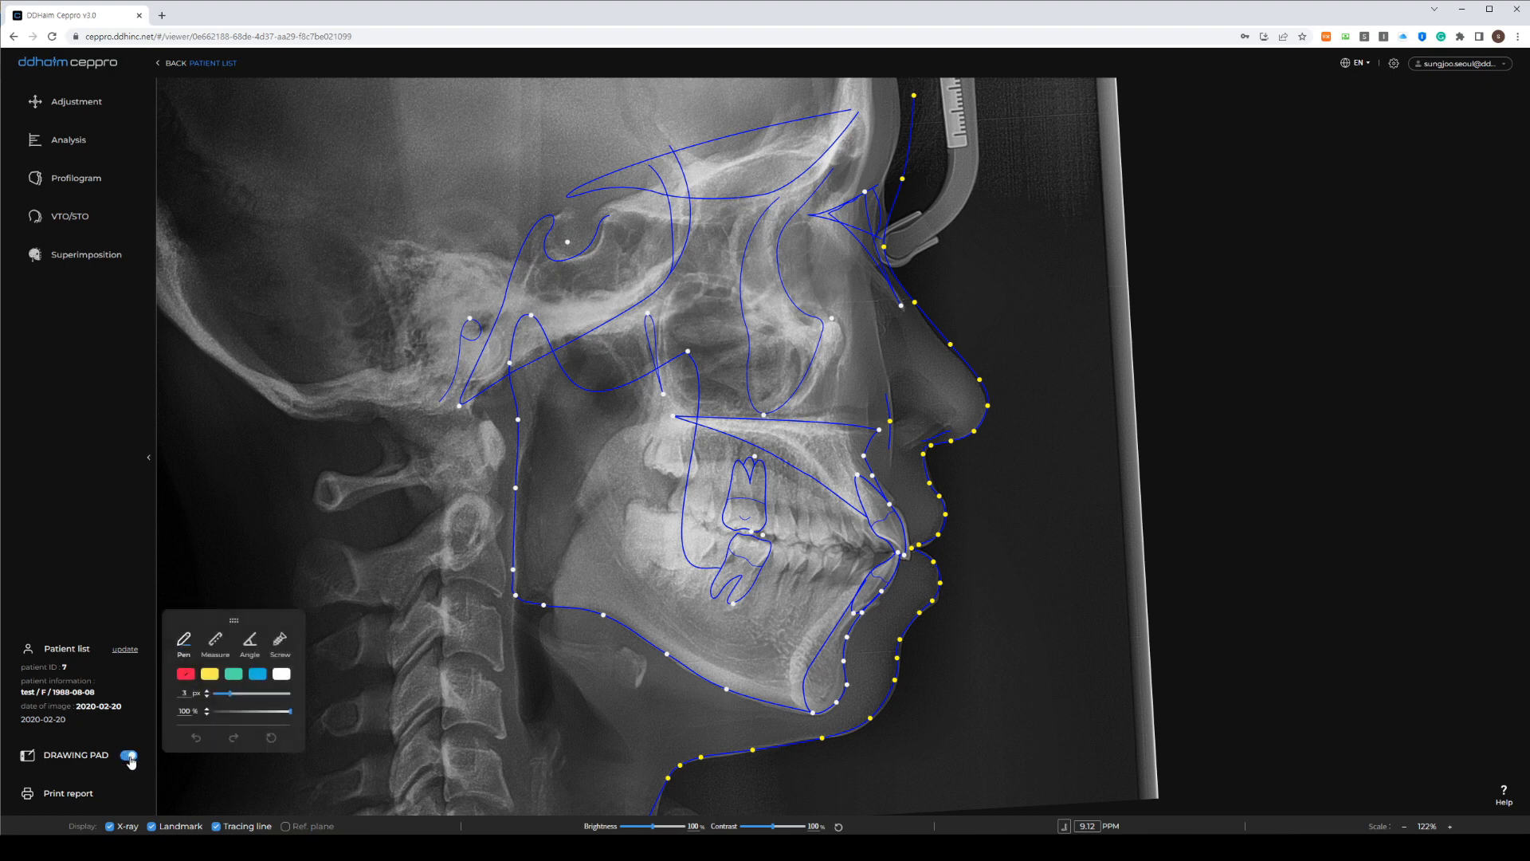
click(130, 759)
click(129, 759)
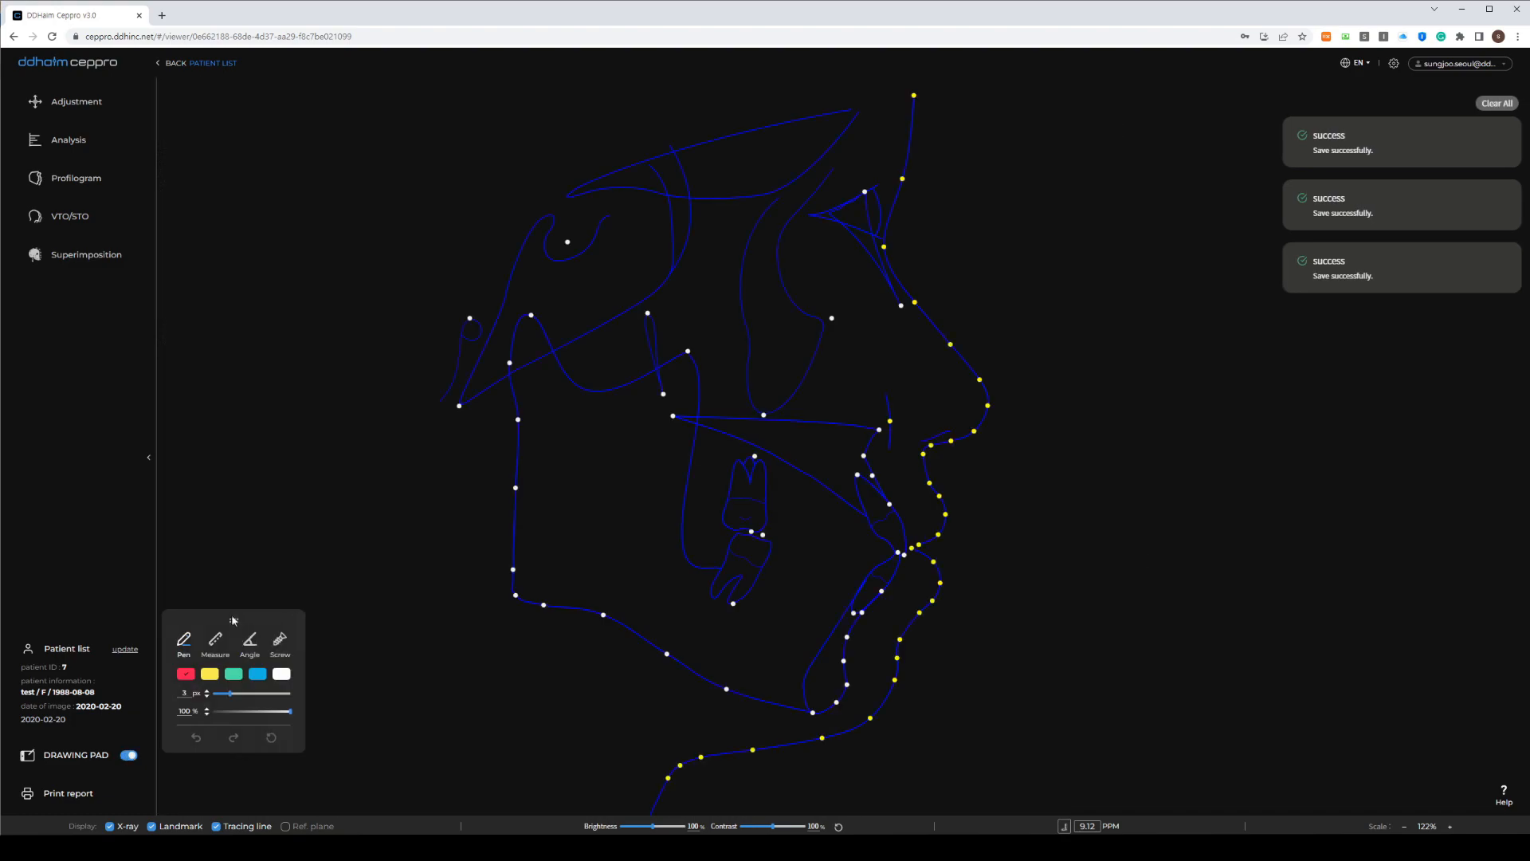
mouse_move(236, 620)
mouse_down()
mouse_move(386, 568)
mouse_move(749, 199)
mouse_move(1138, 345)
mouse_move(1145, 254)
mouse_move(1083, 243)
mouse_move(853, 301)
mouse_move(390, 250)
mouse_move(234, 326)
mouse_move(265, 384)
mouse_move(234, 634)
mouse_up()
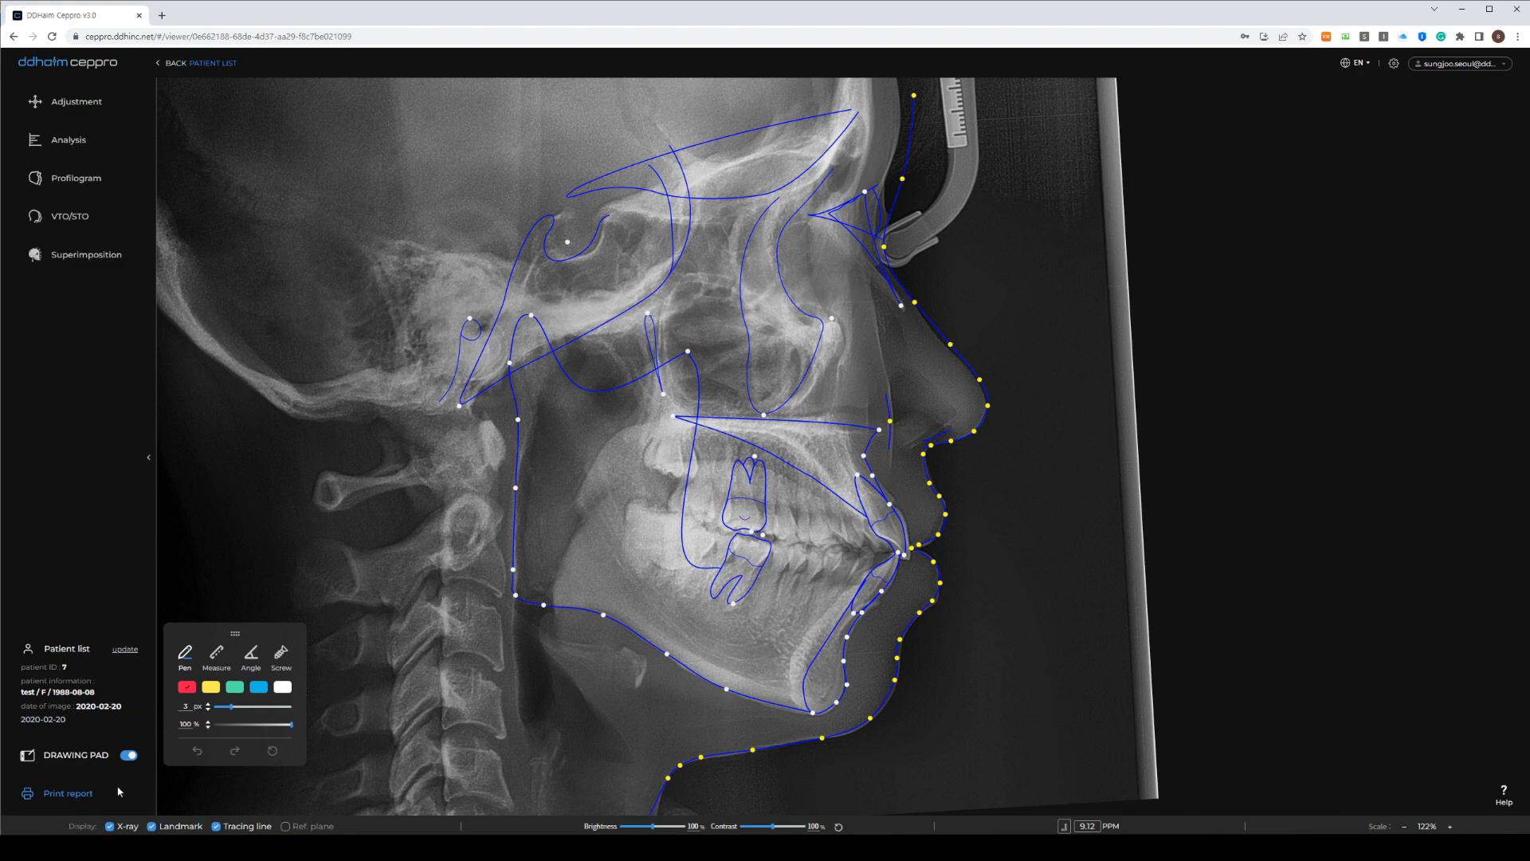
Toggle X-ray, Landmark and Tracing line display back on, then enable Ref. plane
click(112, 828)
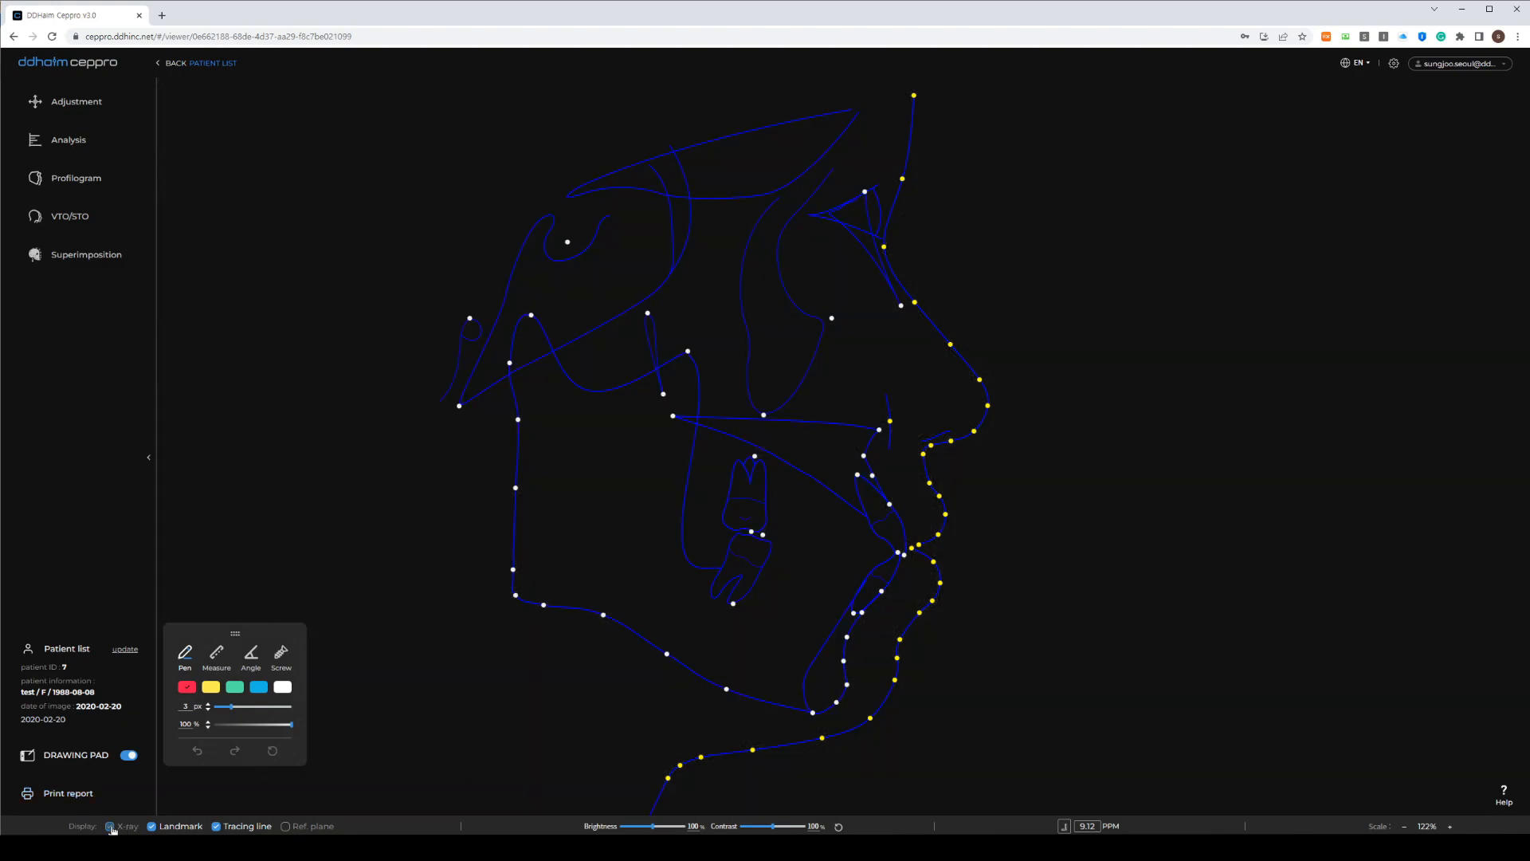
click(110, 826)
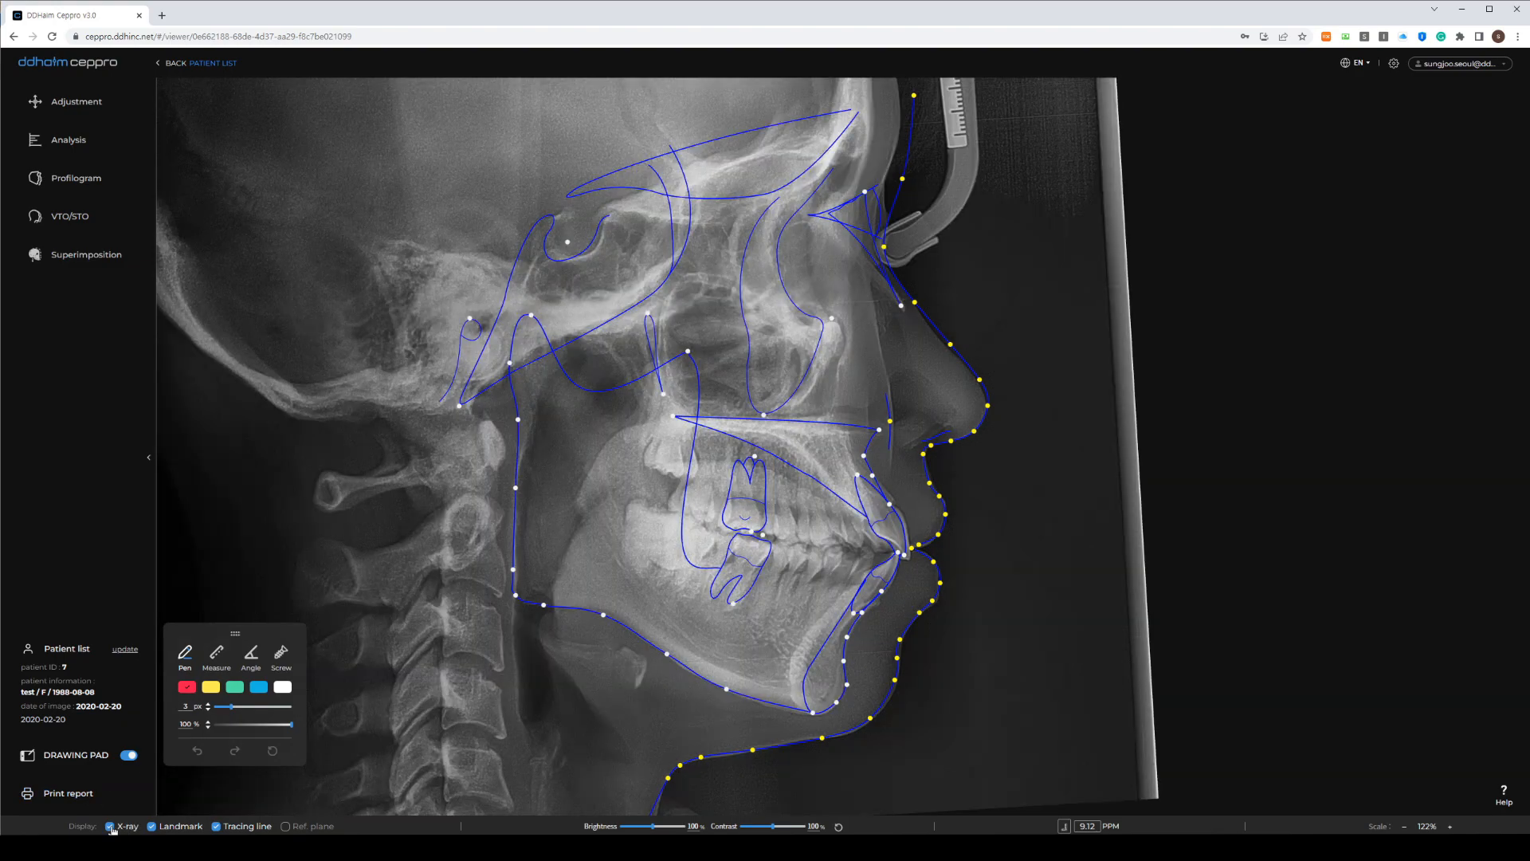
click(110, 827)
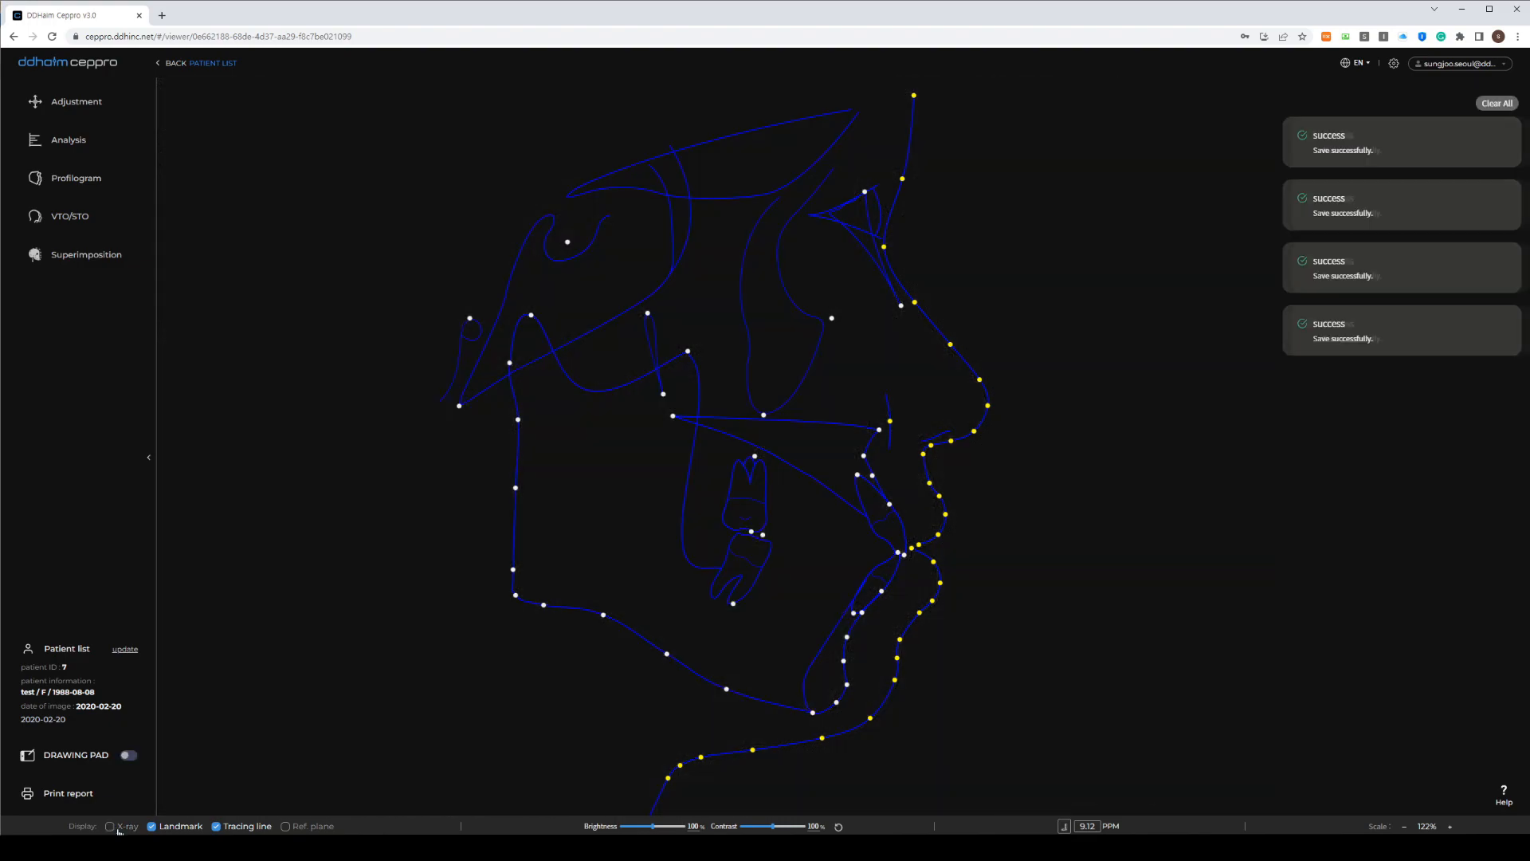
click(110, 826)
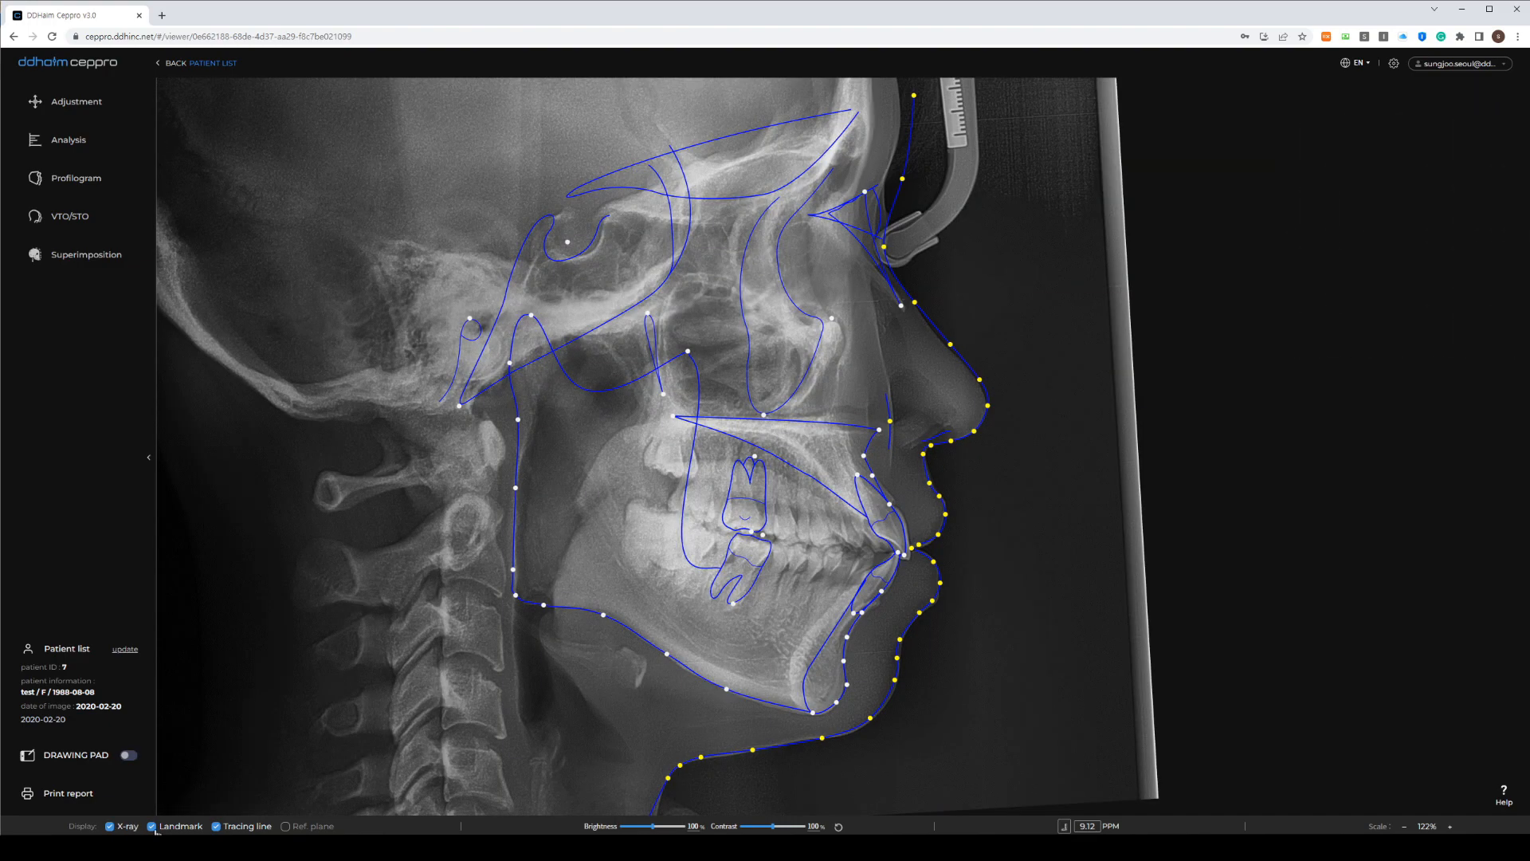
click(152, 826)
click(152, 826)
click(217, 826)
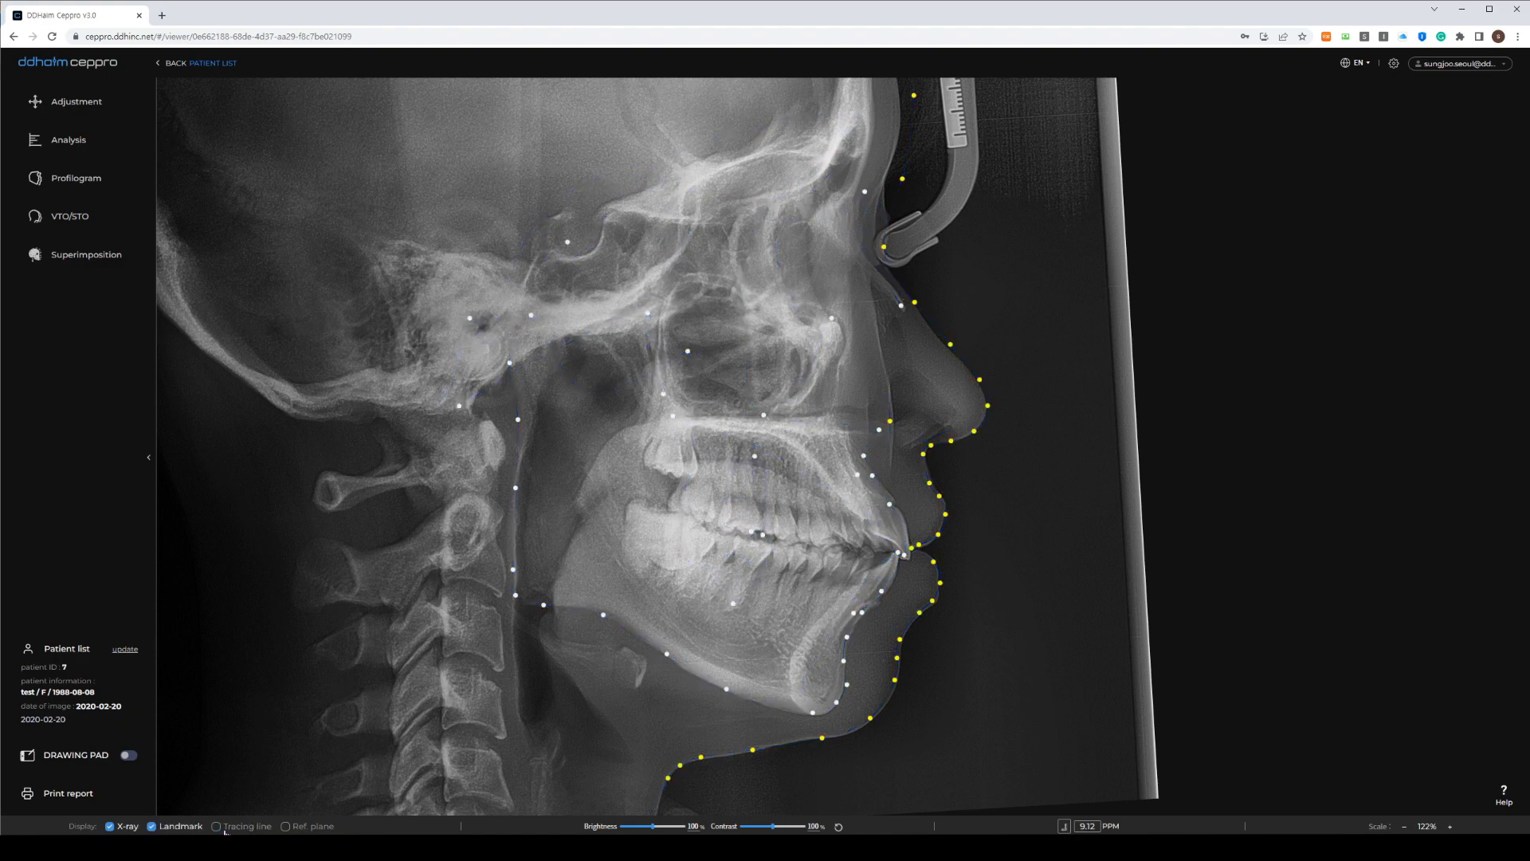
click(217, 826)
click(217, 826)
click(217, 827)
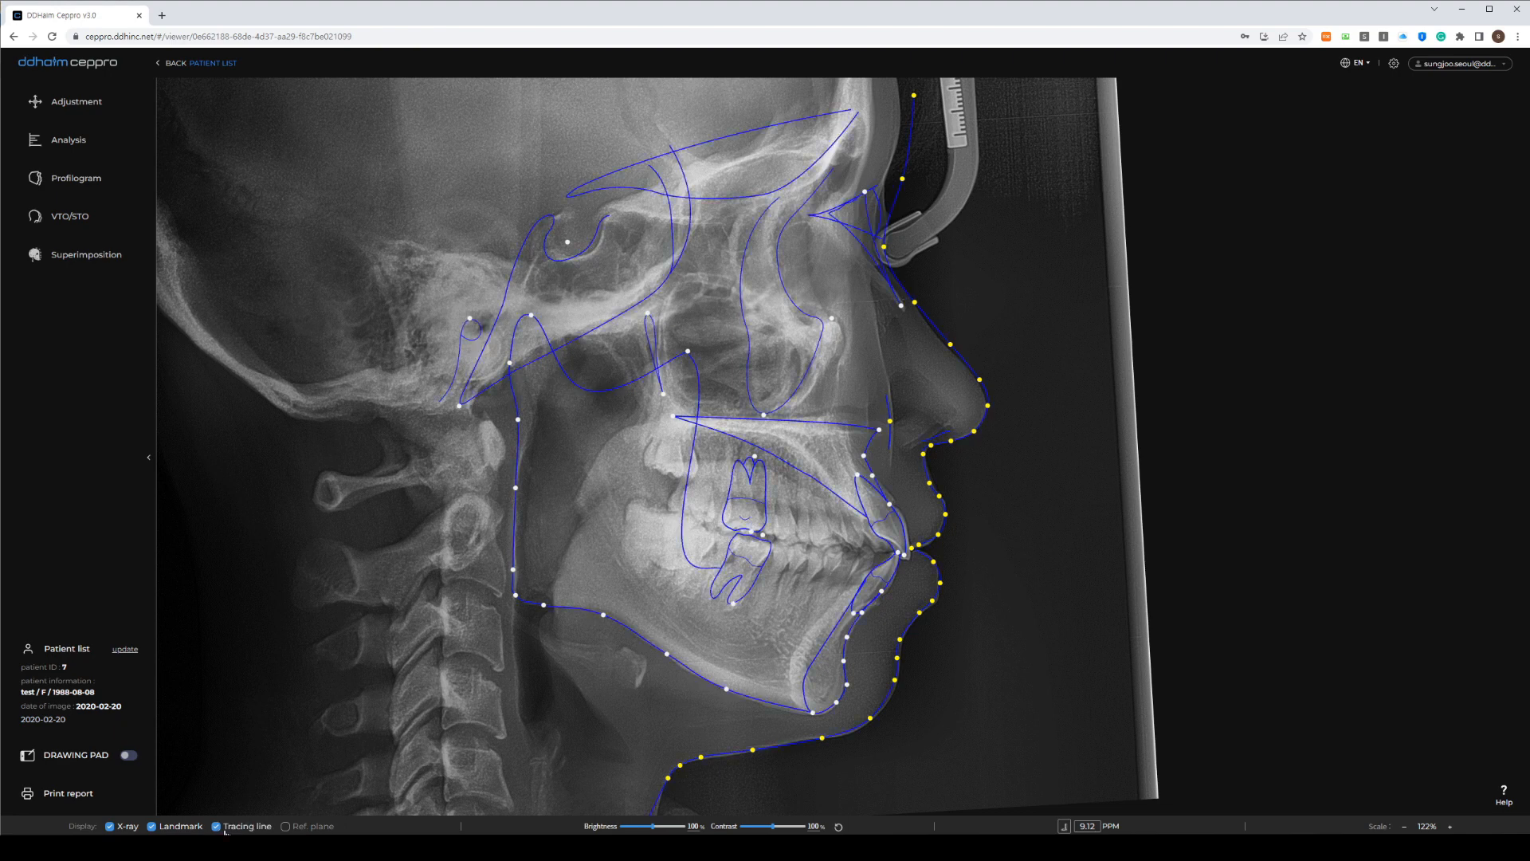
click(284, 828)
Set the X-ray to 104% brightness and 109% contrast
scroll(765, 339, down, 2)
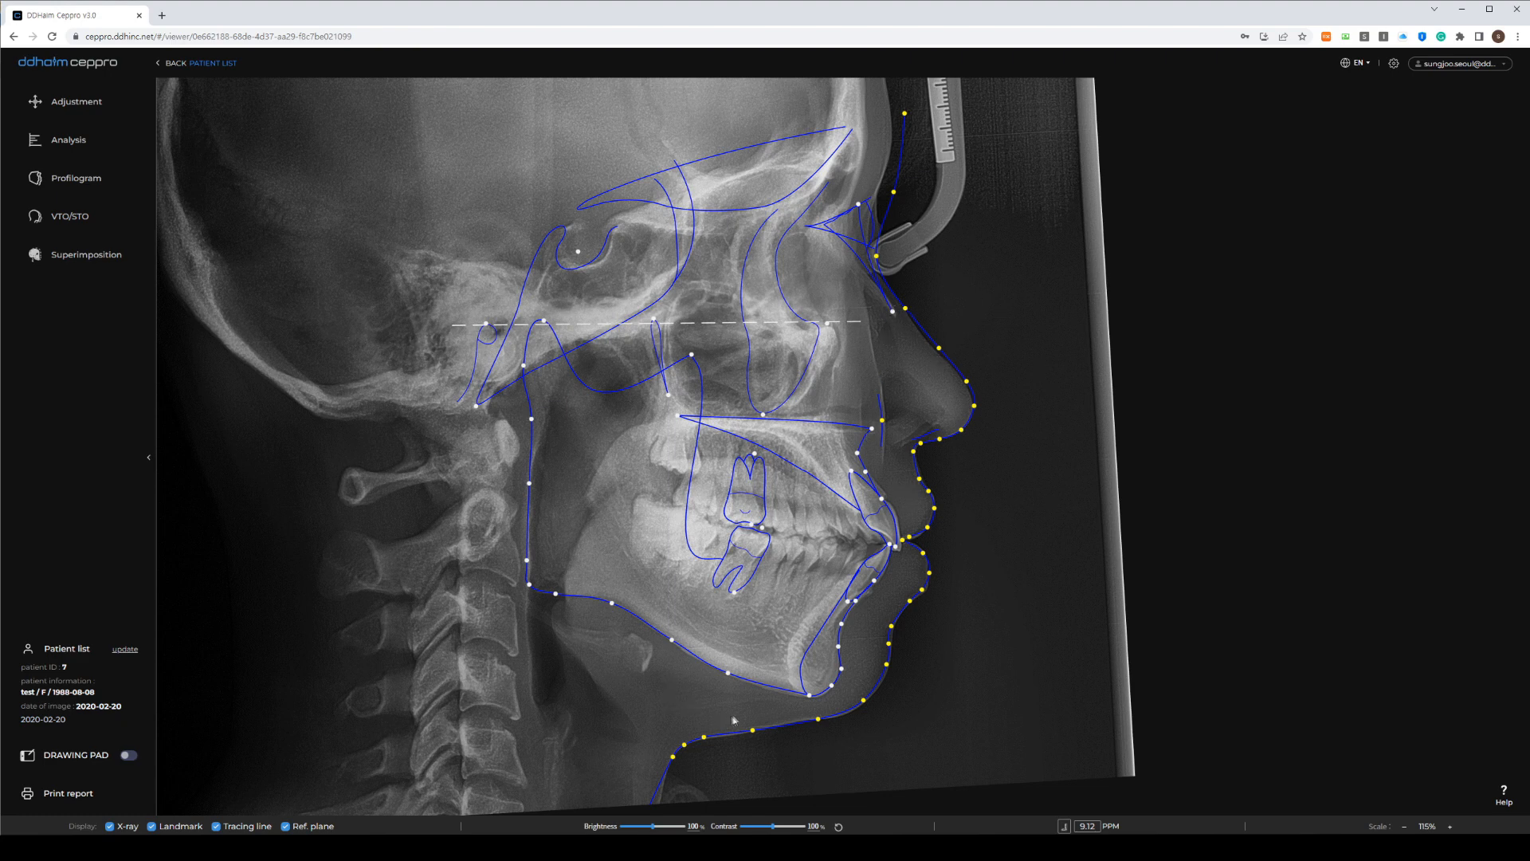
mouse_move(654, 826)
mouse_down()
mouse_move(638, 825)
mouse_move(676, 825)
mouse_up()
drag(773, 825, 773, 825)
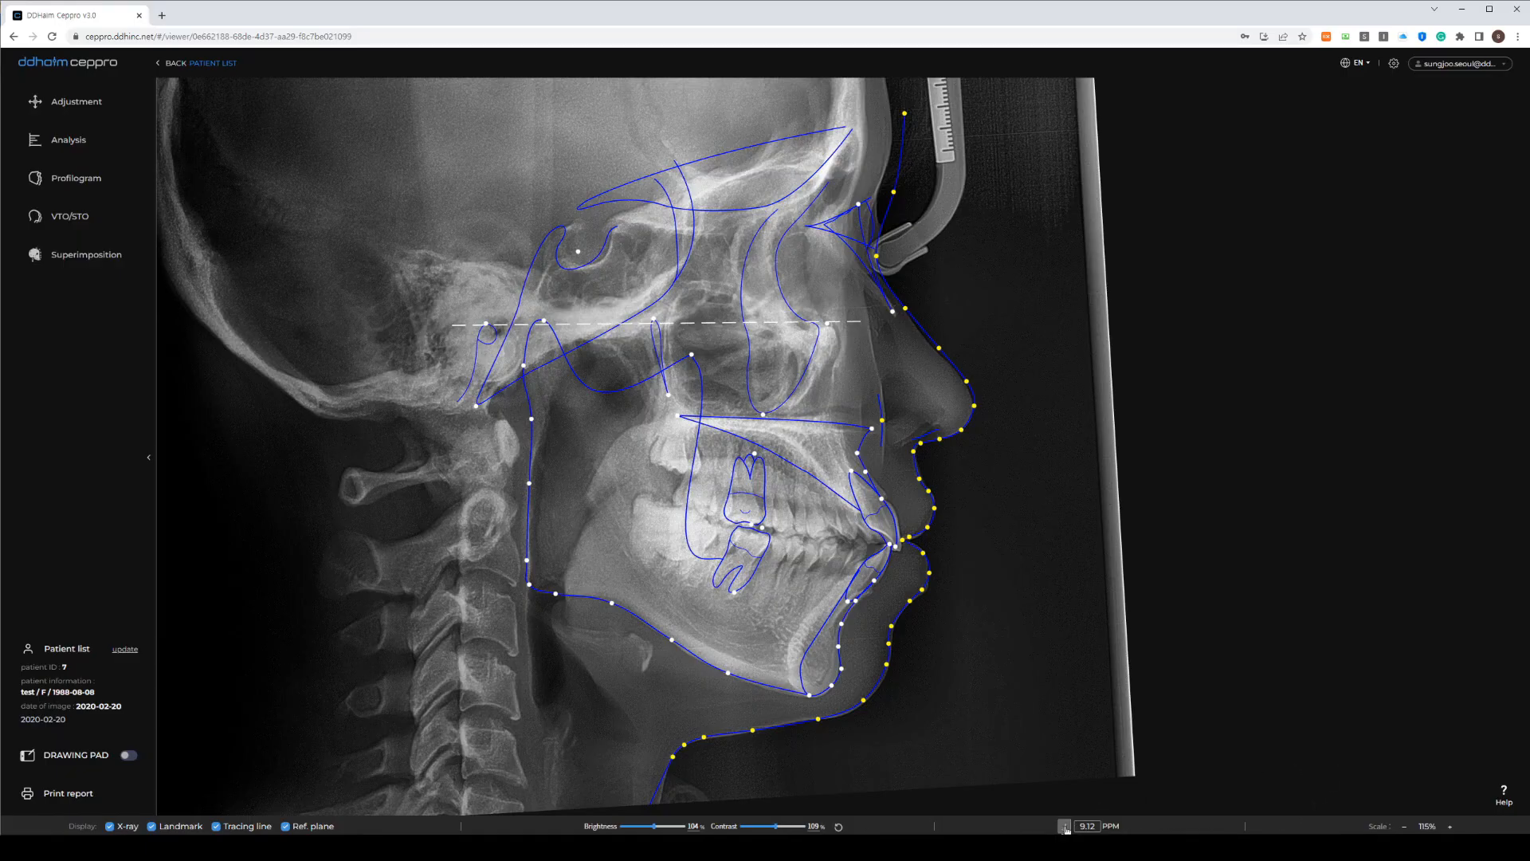
Calibrate a 50 mm ruler along the nasion-rod scale to 10.41 PPM and save it
click(1065, 826)
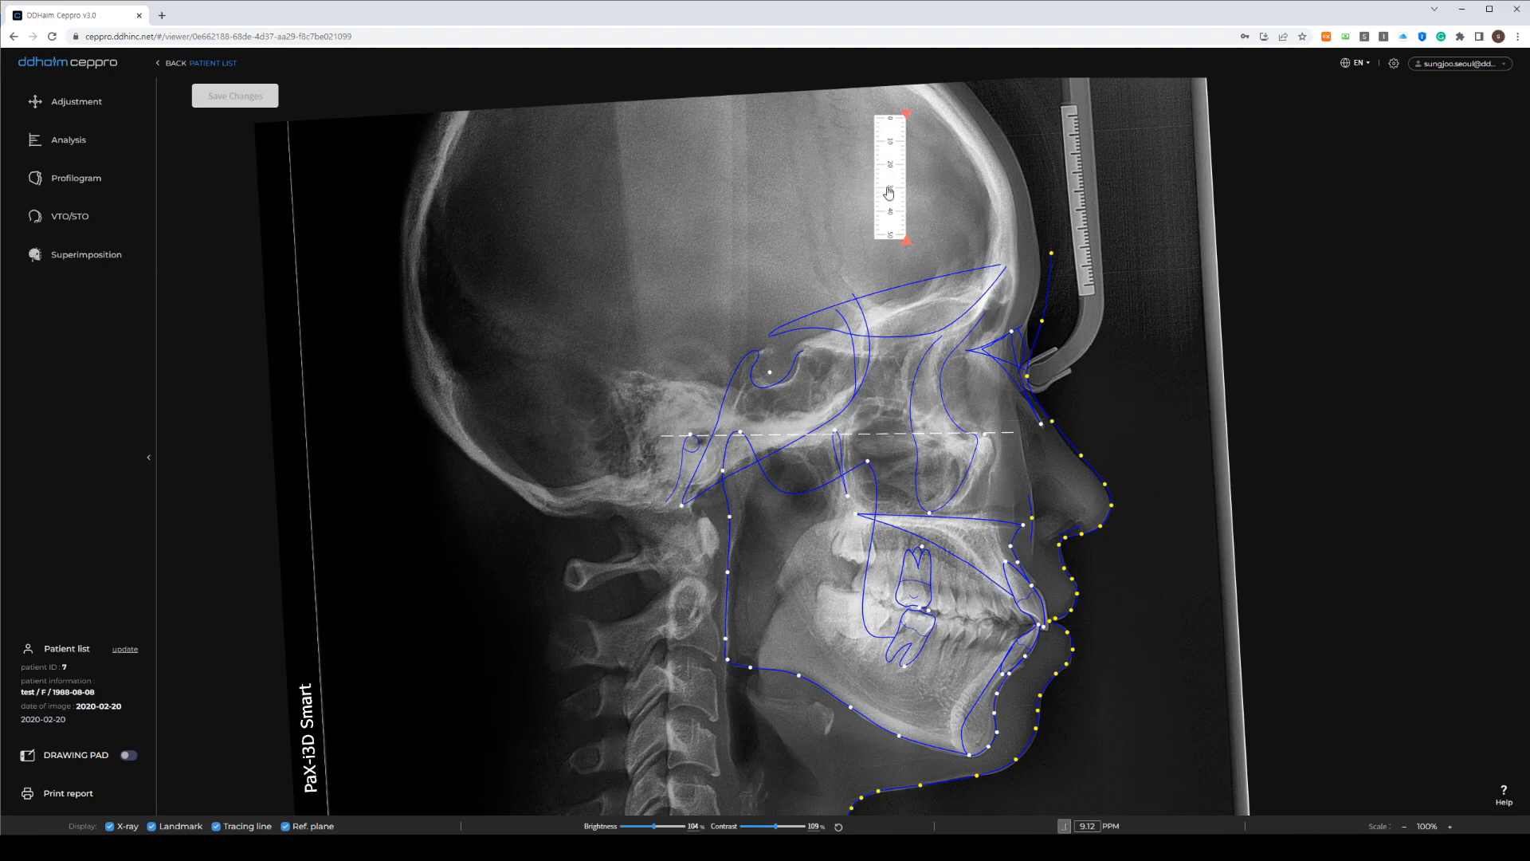
drag(887, 192, 1049, 189)
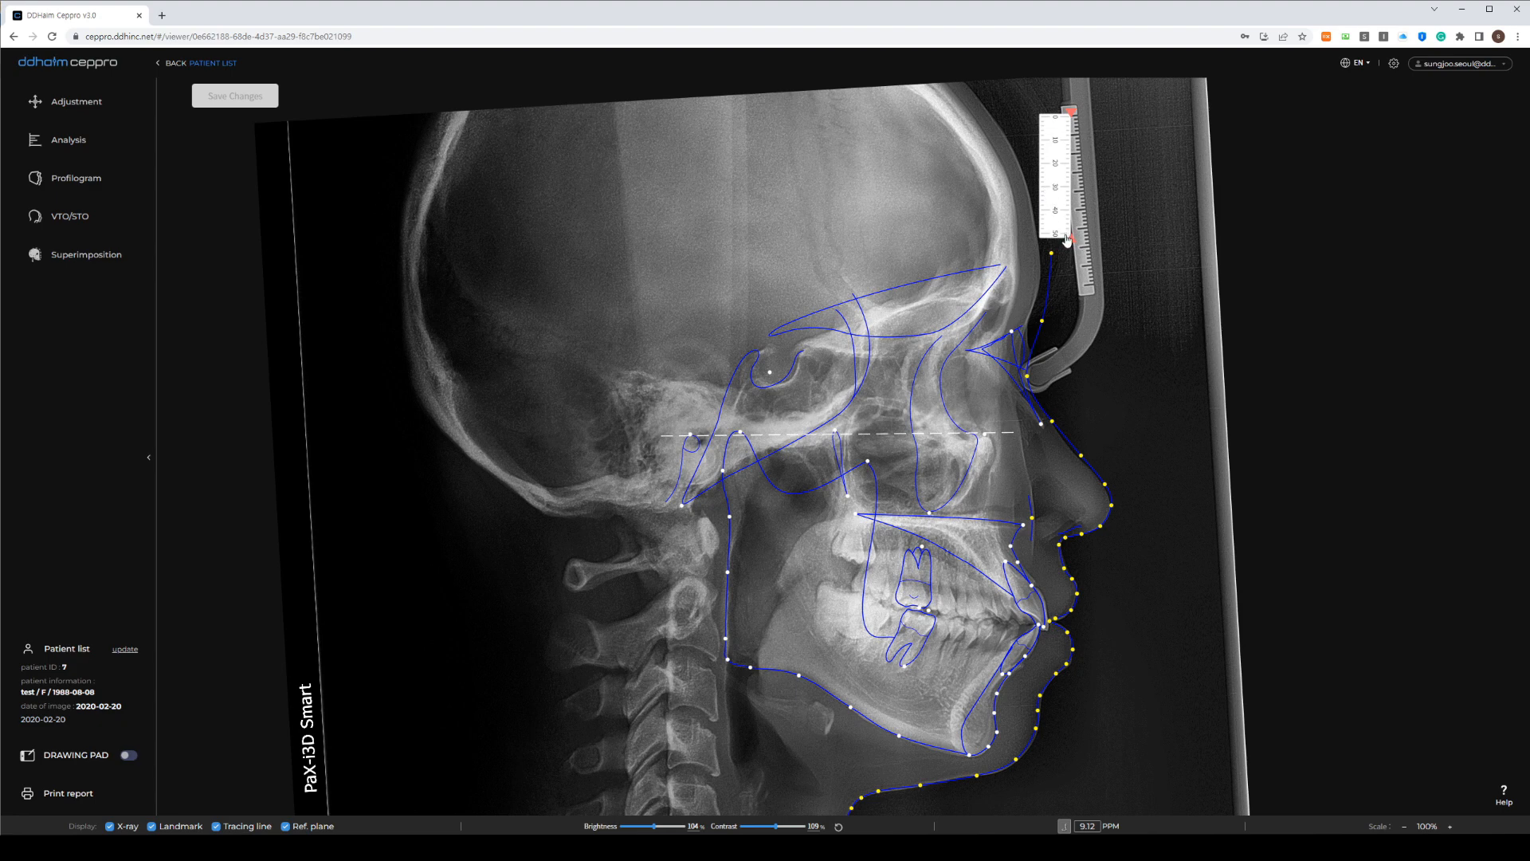
drag(1067, 239, 1088, 290)
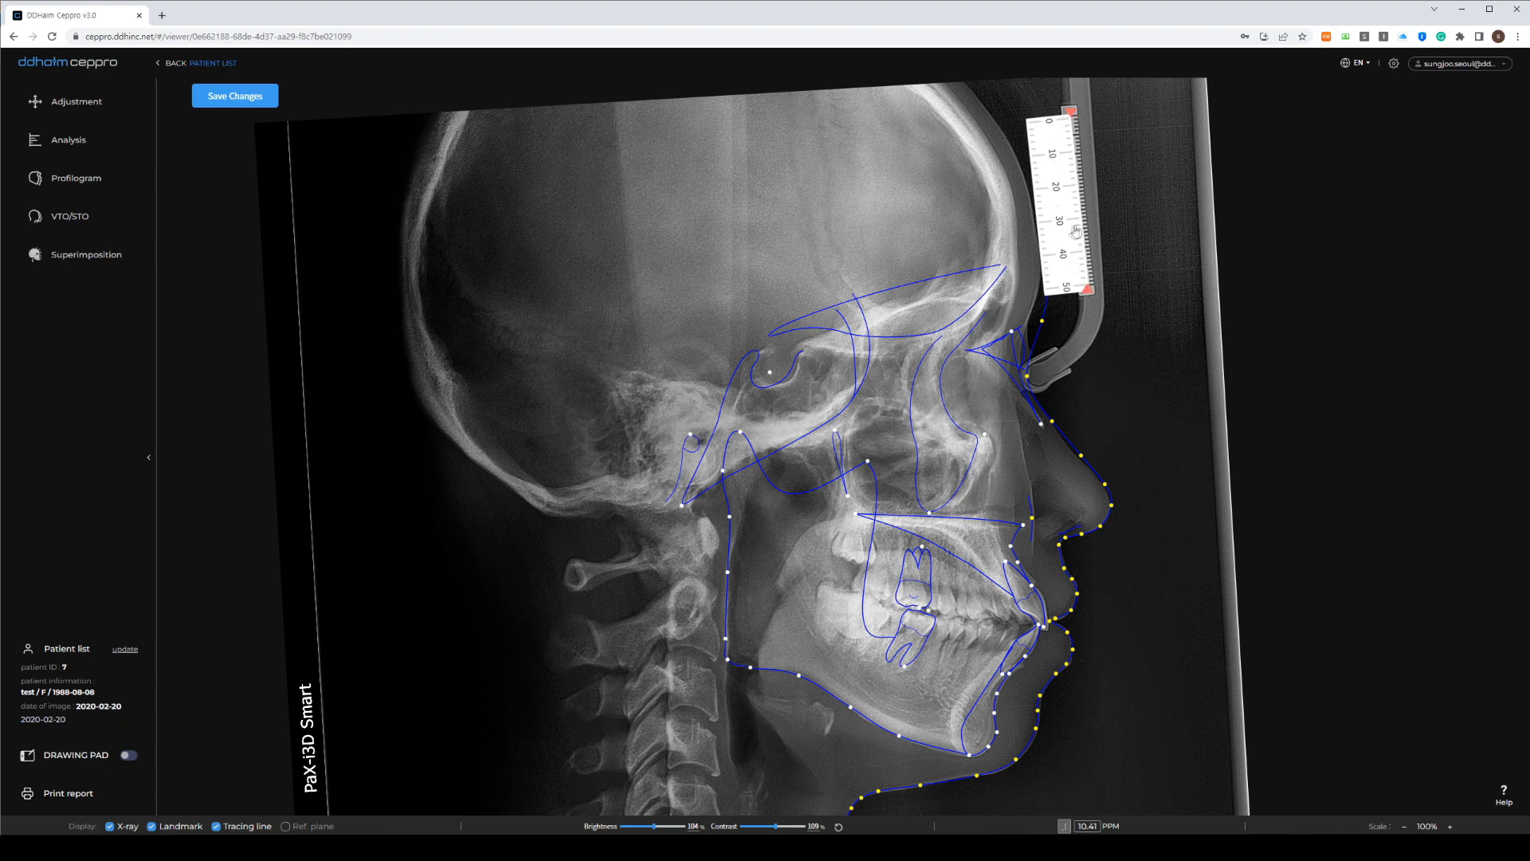
click(235, 99)
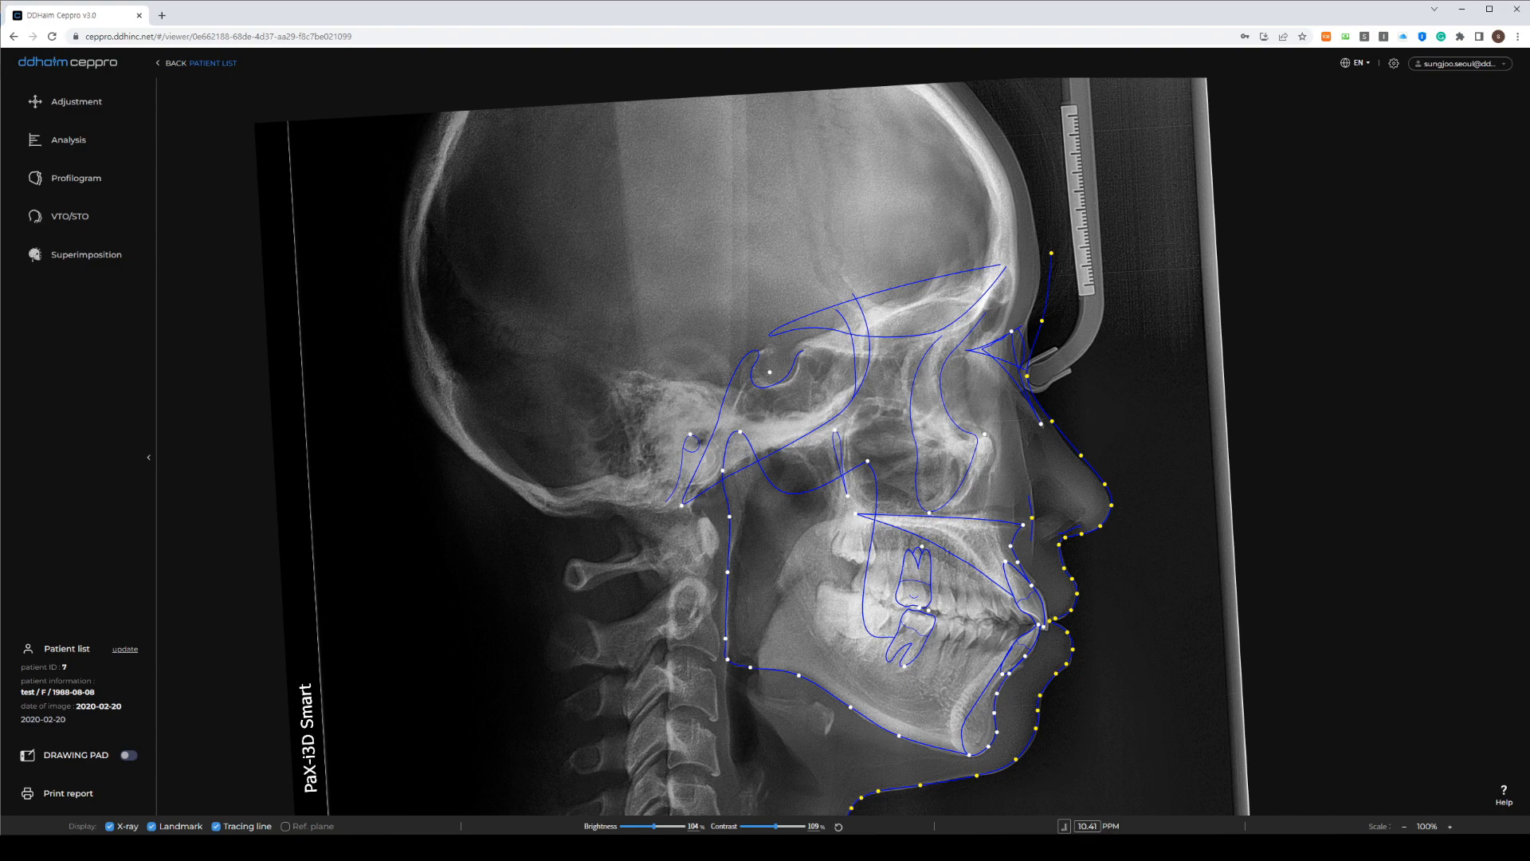
drag(901, 549, 802, 483)
scroll(808, 483, up, 1)
mouse_move(886, 508)
mouse_down()
mouse_move(775, 488)
mouse_move(796, 509)
mouse_up()
scroll(775, 488, up, 1)
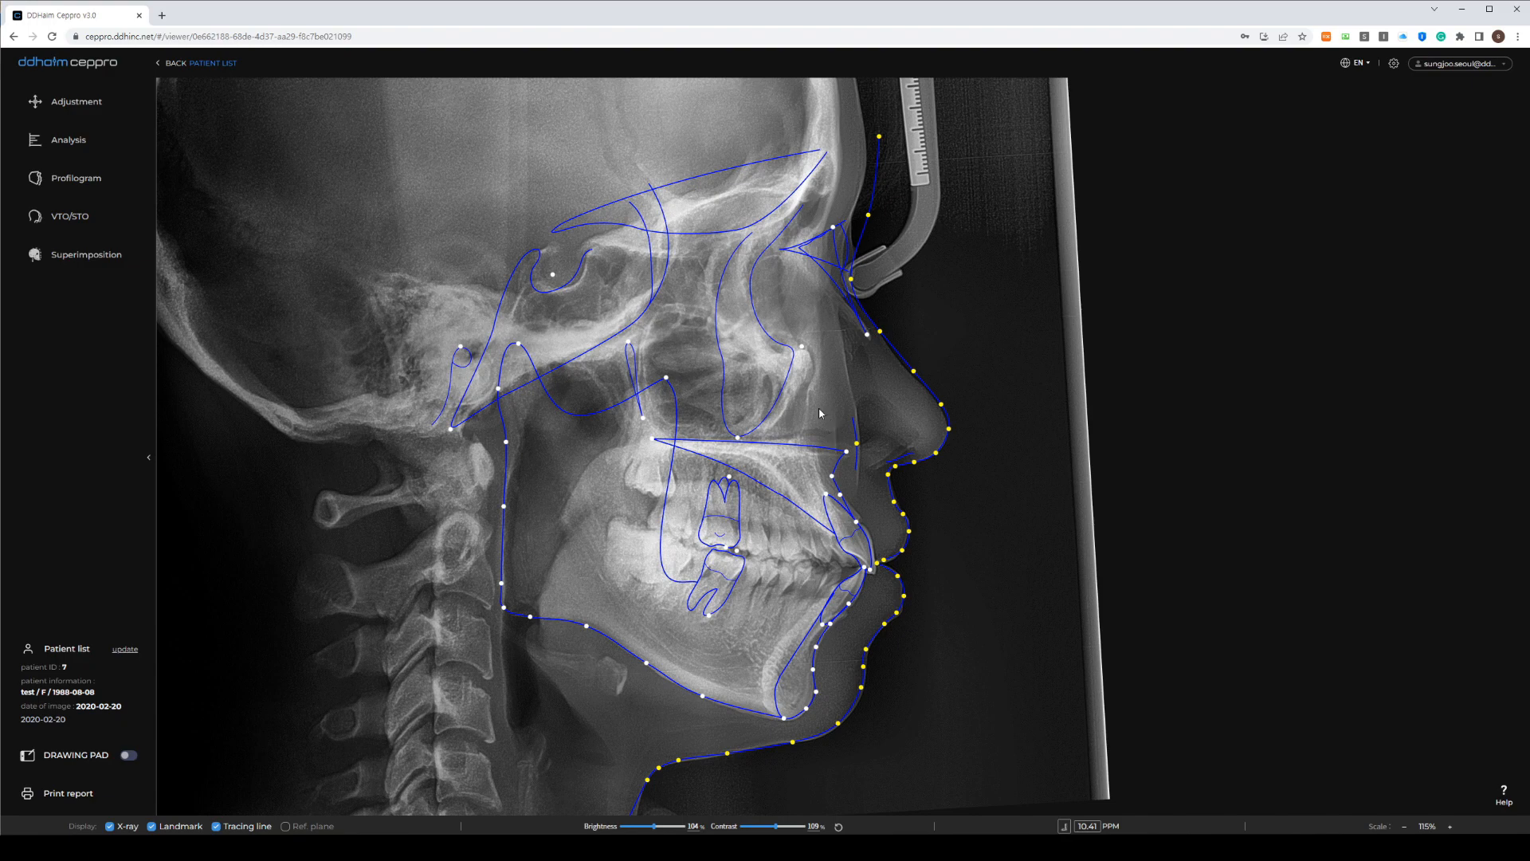
mouse_move(774, 373)
mouse_down()
mouse_move(741, 376)
mouse_move(780, 405)
mouse_up()
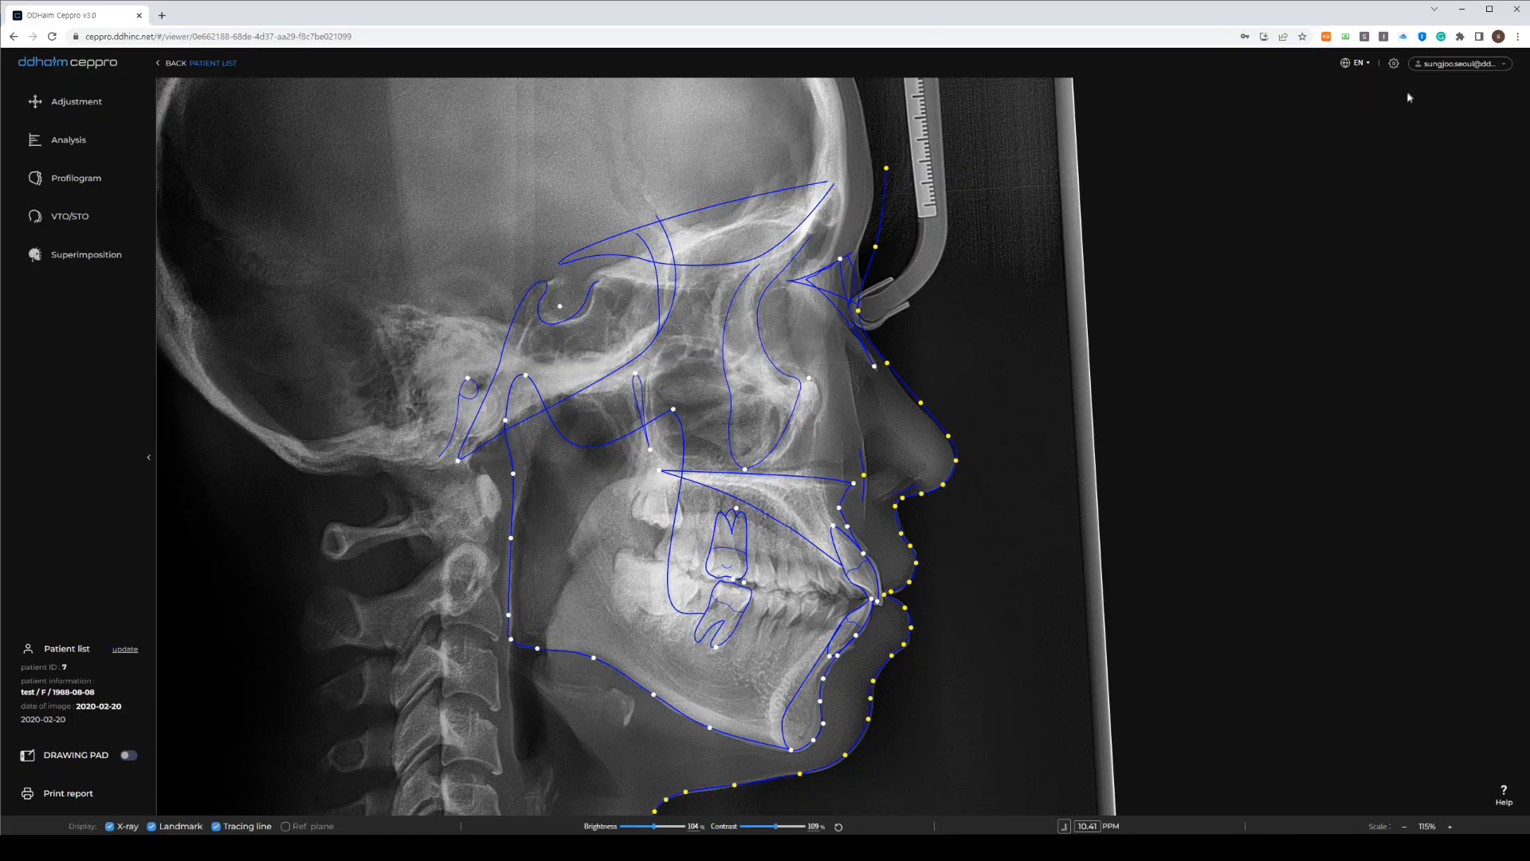
Open Settings and check the hard/soft tissue tabs and landmark outline option, leaving outlines off
click(1395, 65)
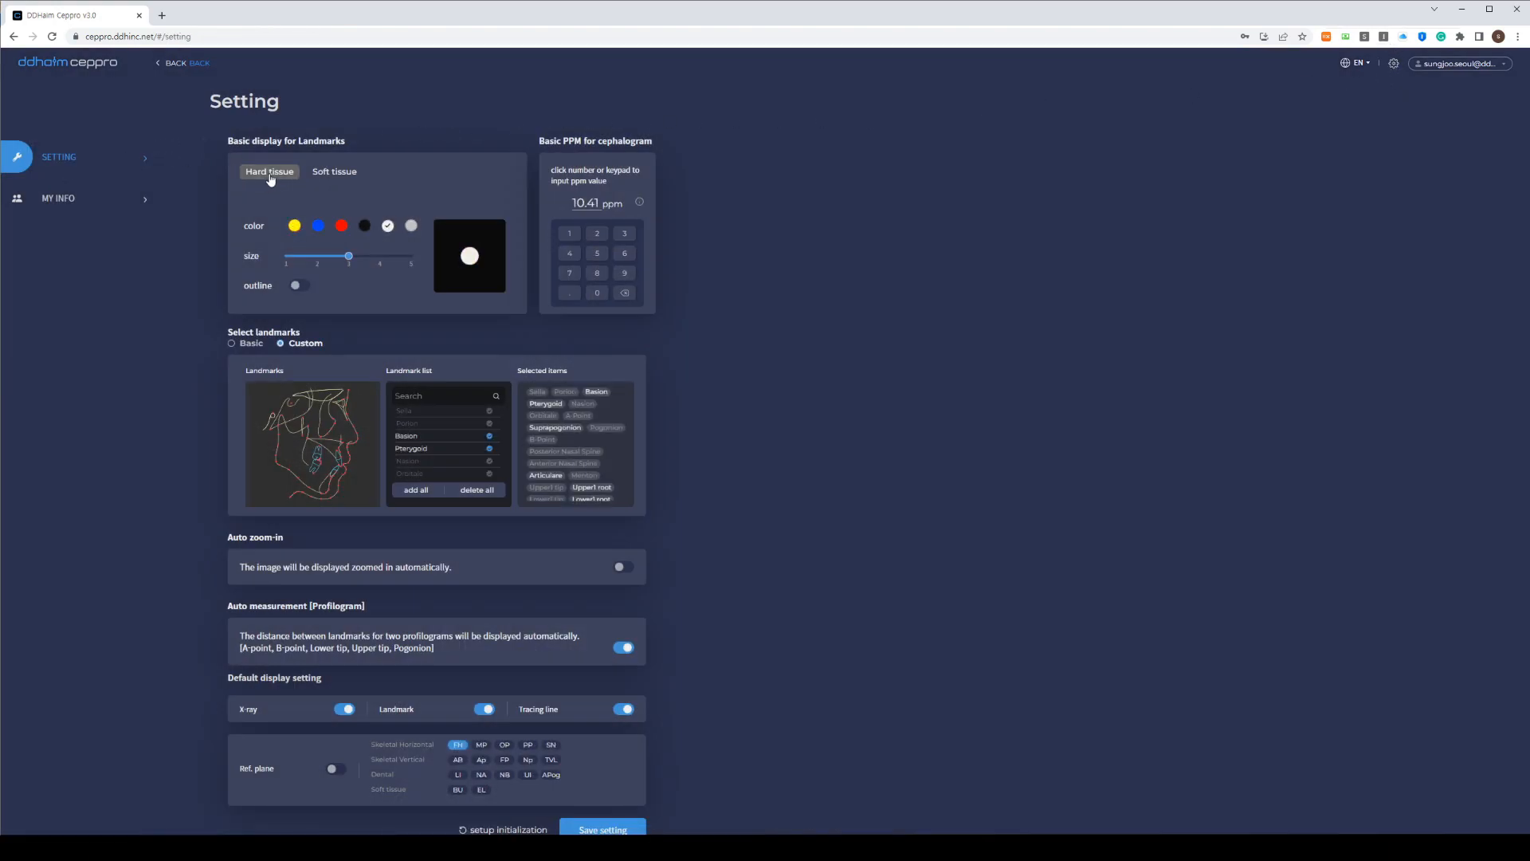
click(328, 174)
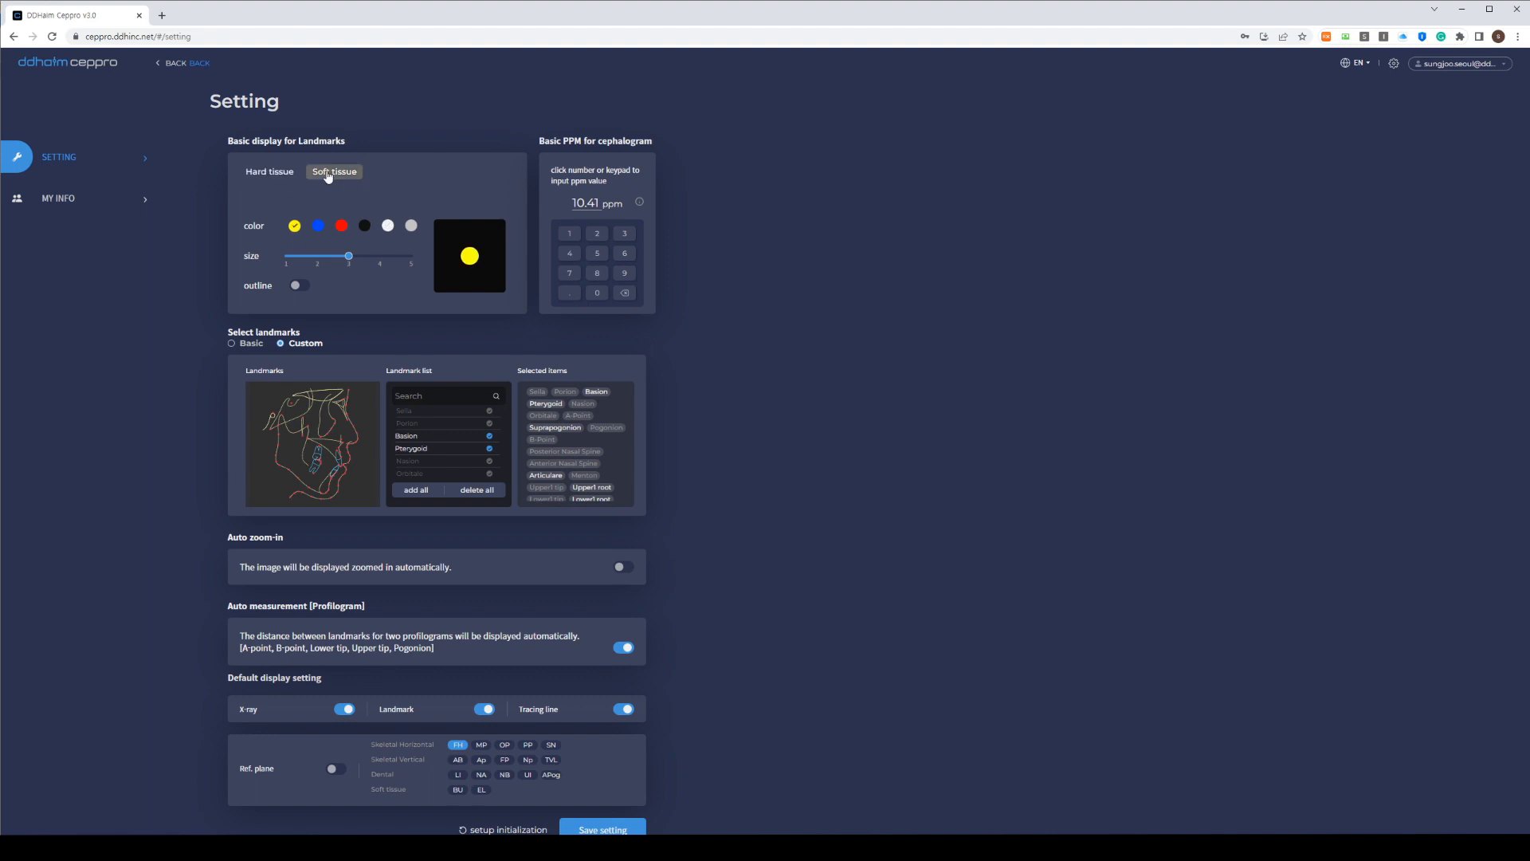
click(270, 172)
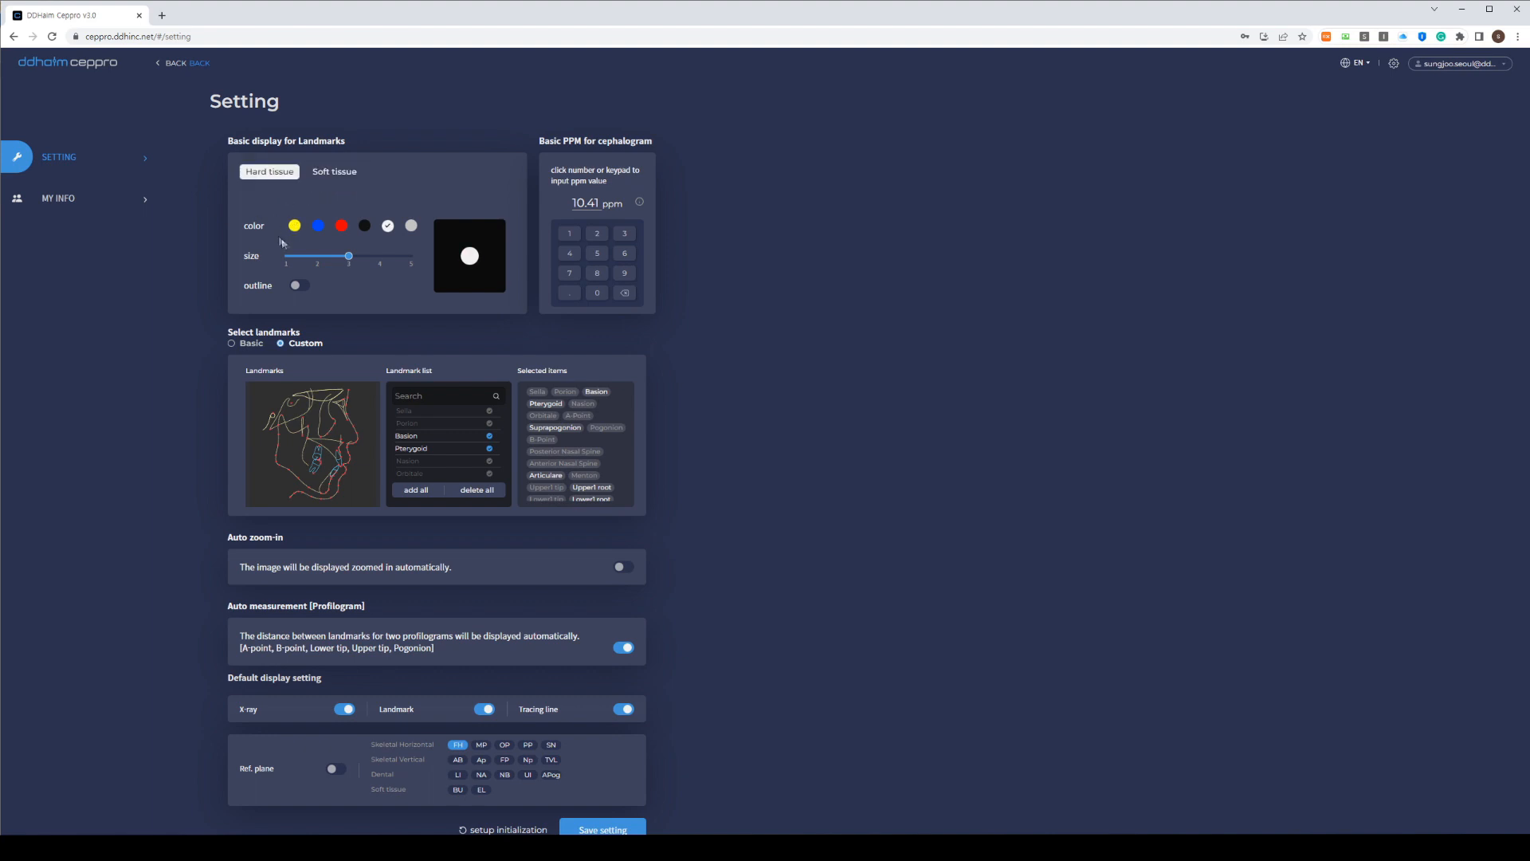
click(295, 288)
click(297, 288)
scroll(374, 348, down, 1)
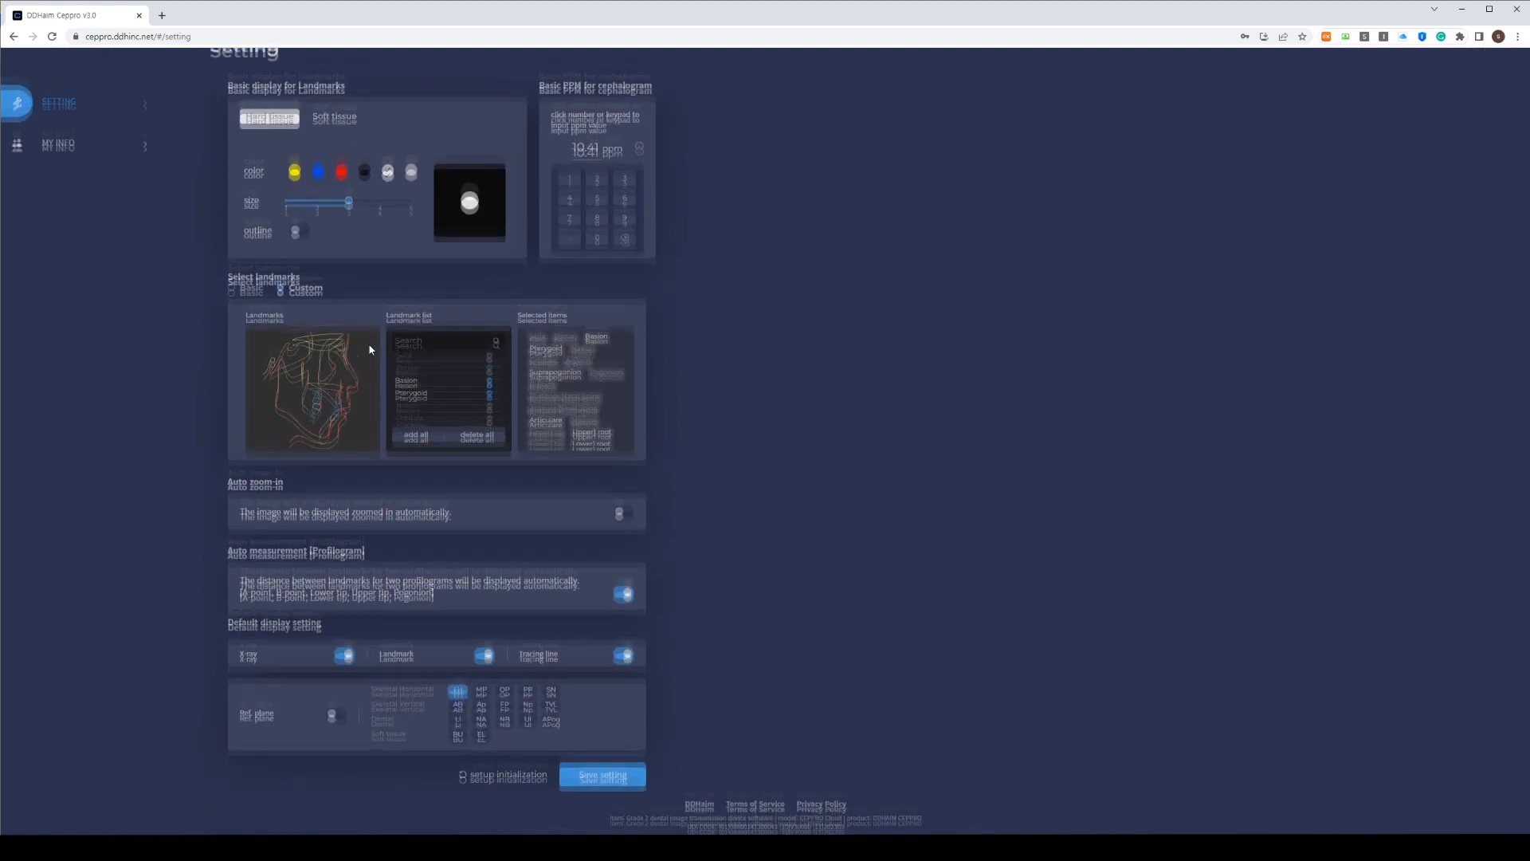
scroll(370, 349, up, 1)
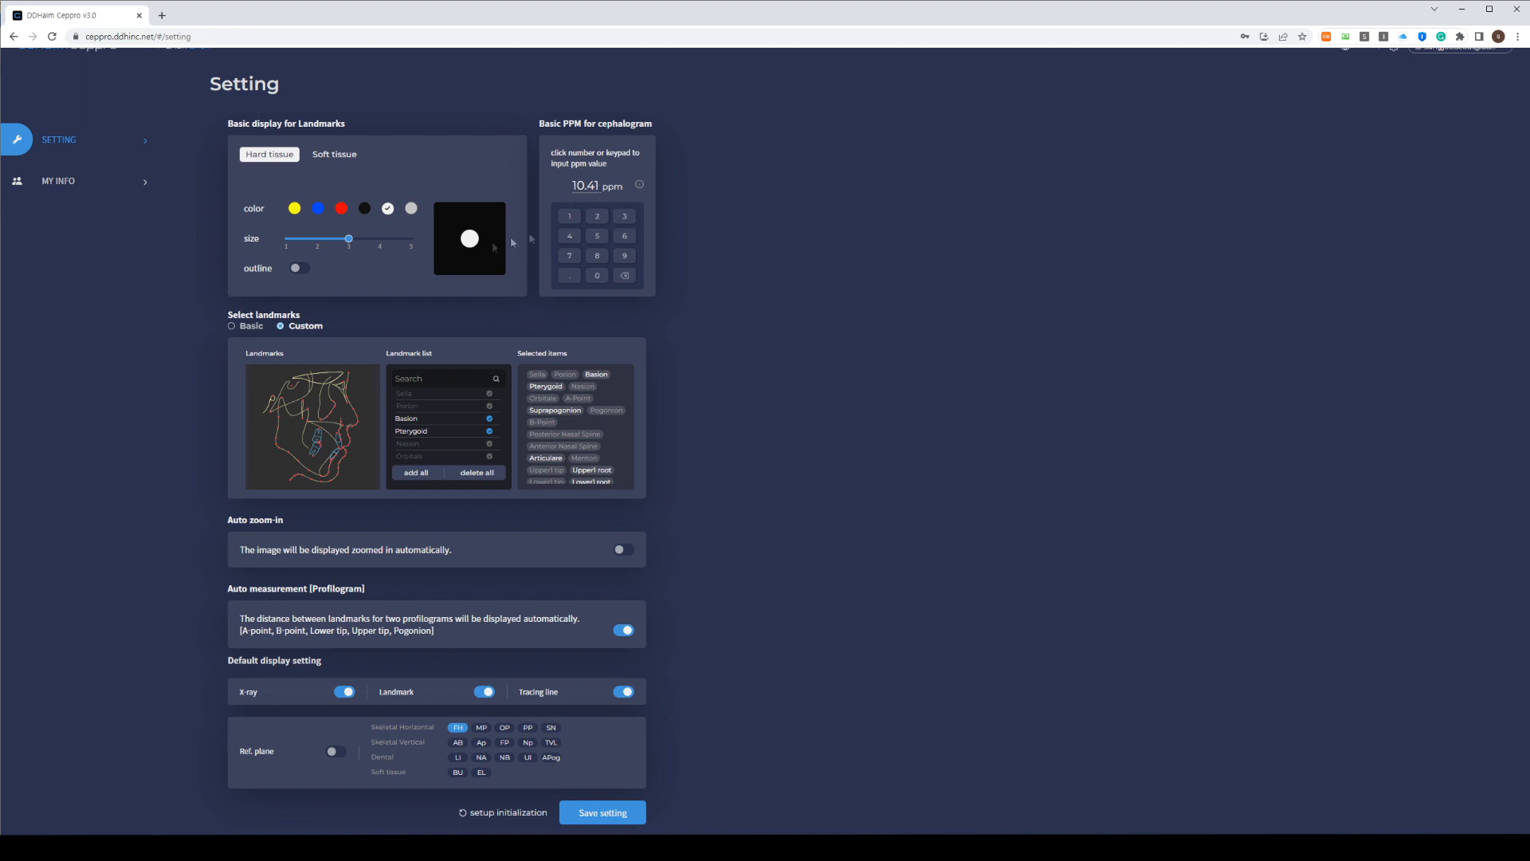
Choose Custom landmark selection with Basion and Pterygoid selected
click(232, 327)
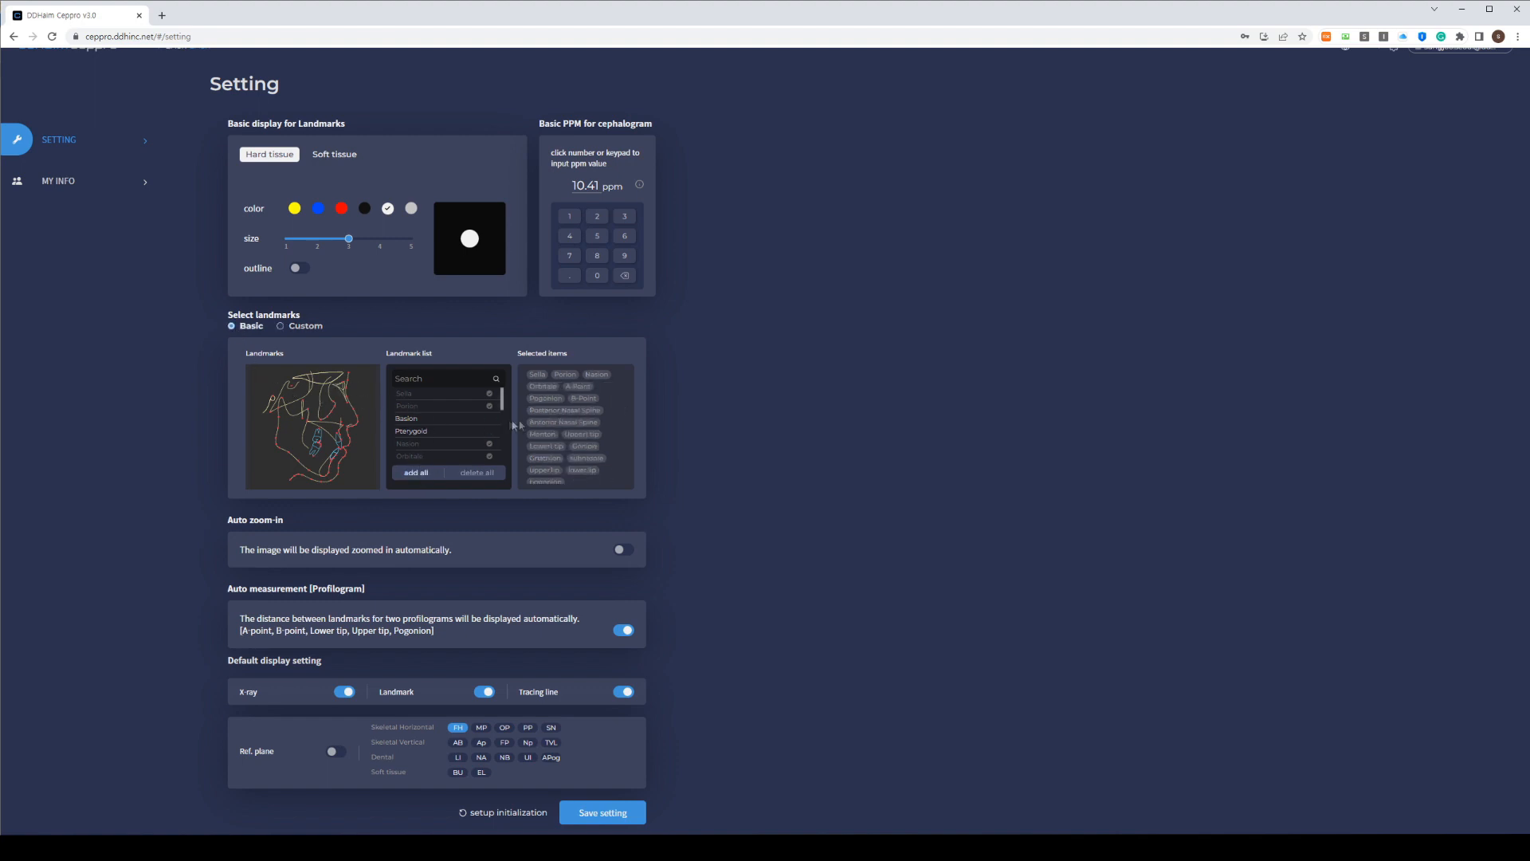
scroll(575, 426, down, 1)
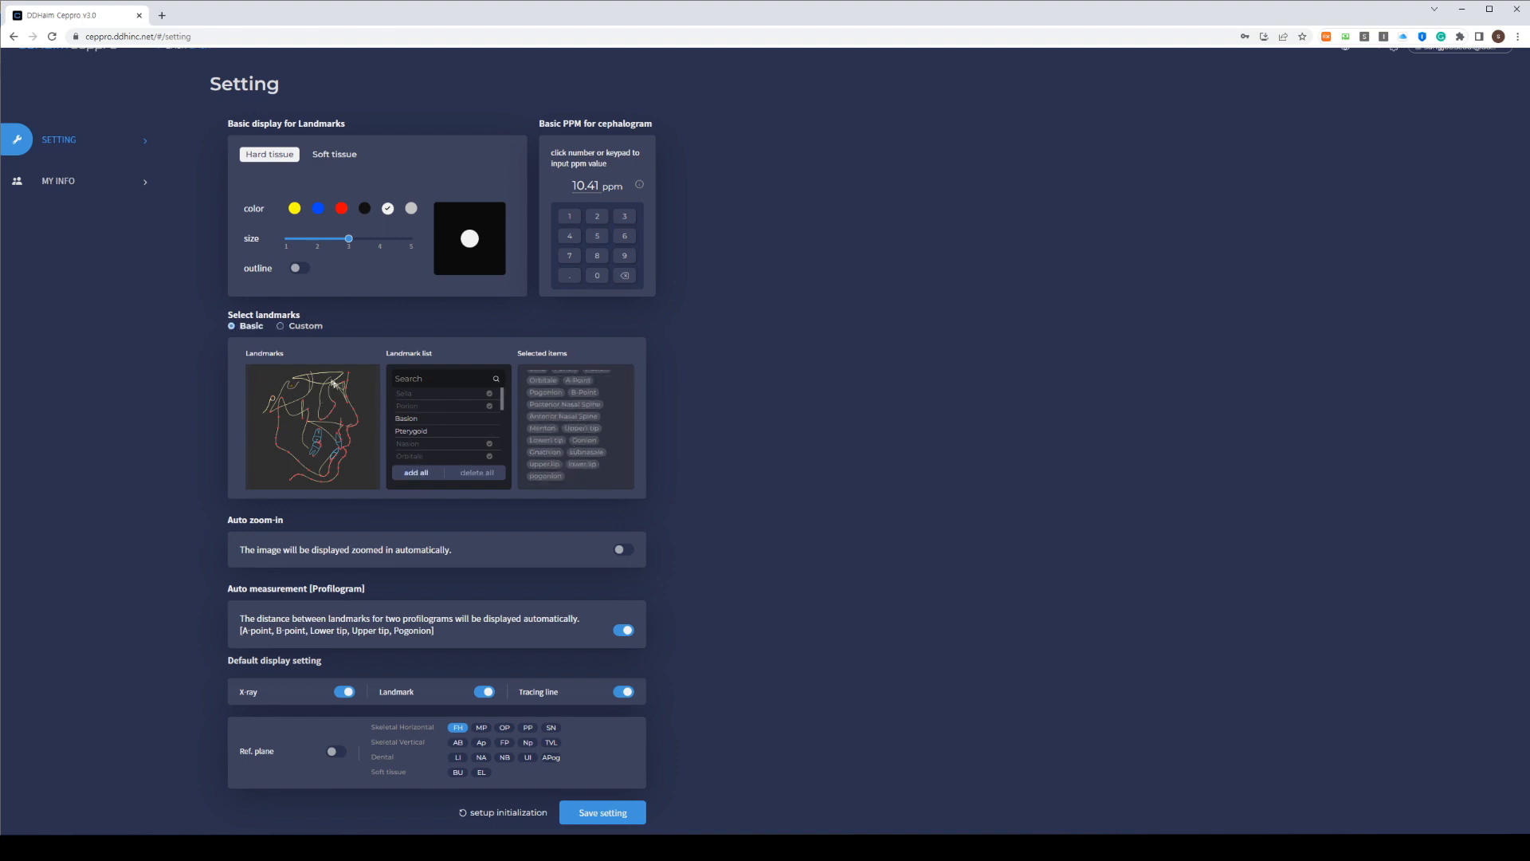
click(281, 327)
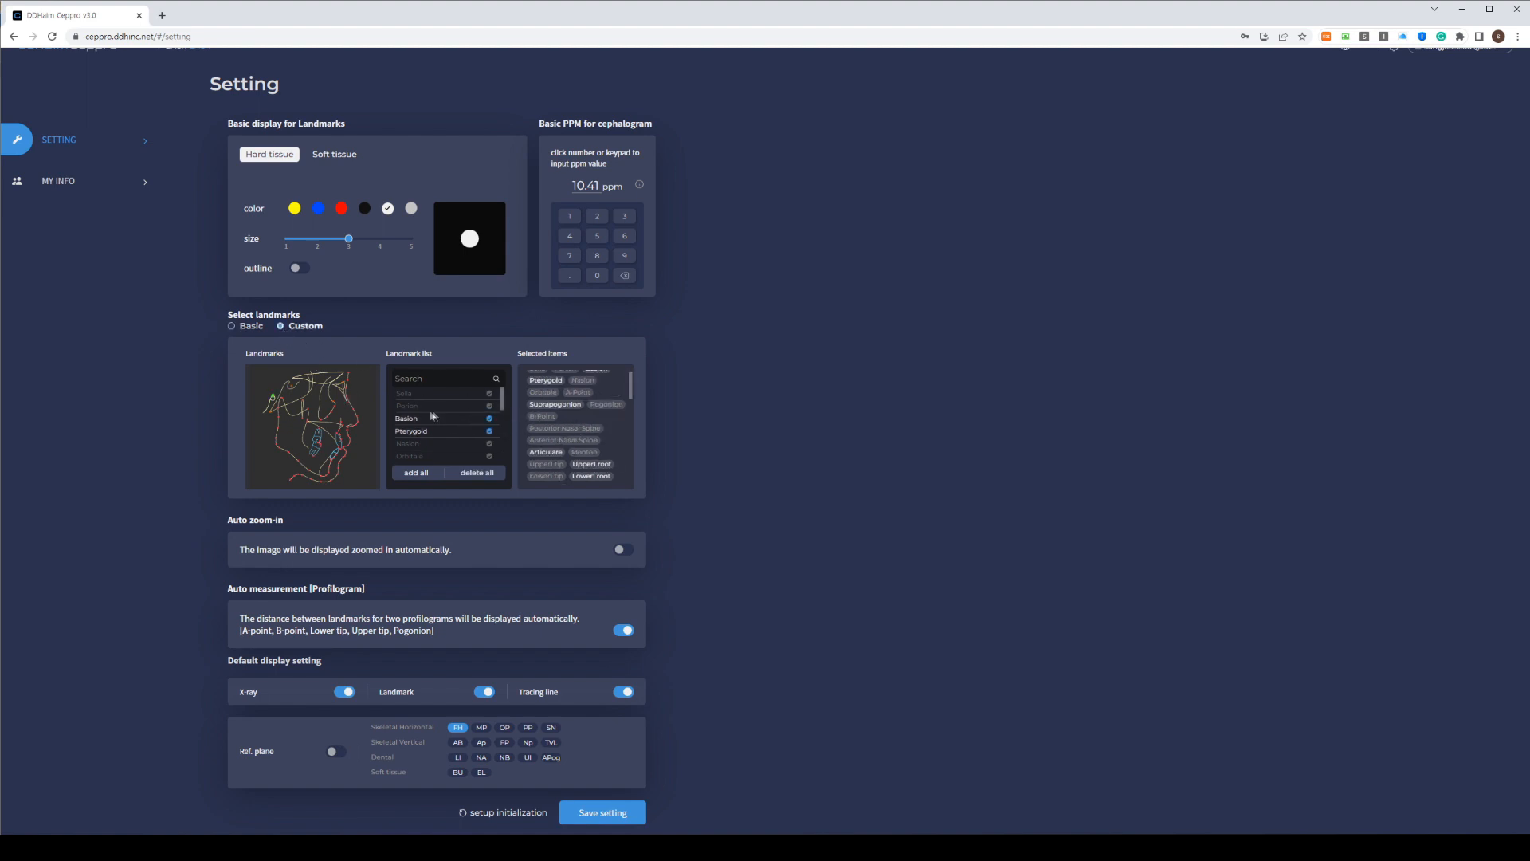
click(489, 421)
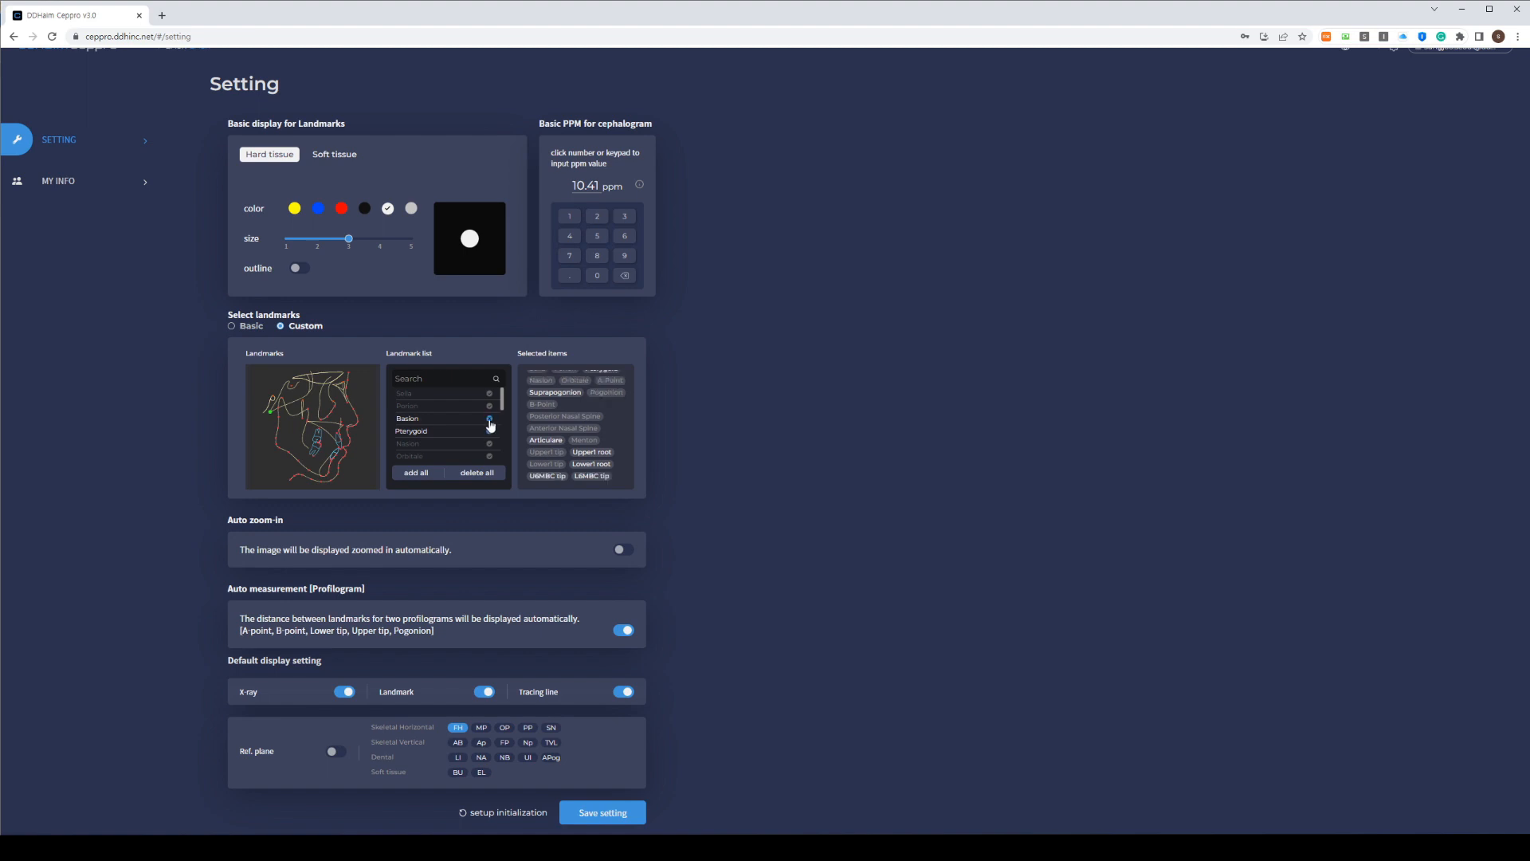
click(491, 423)
click(491, 434)
scroll(323, 446, down, 1)
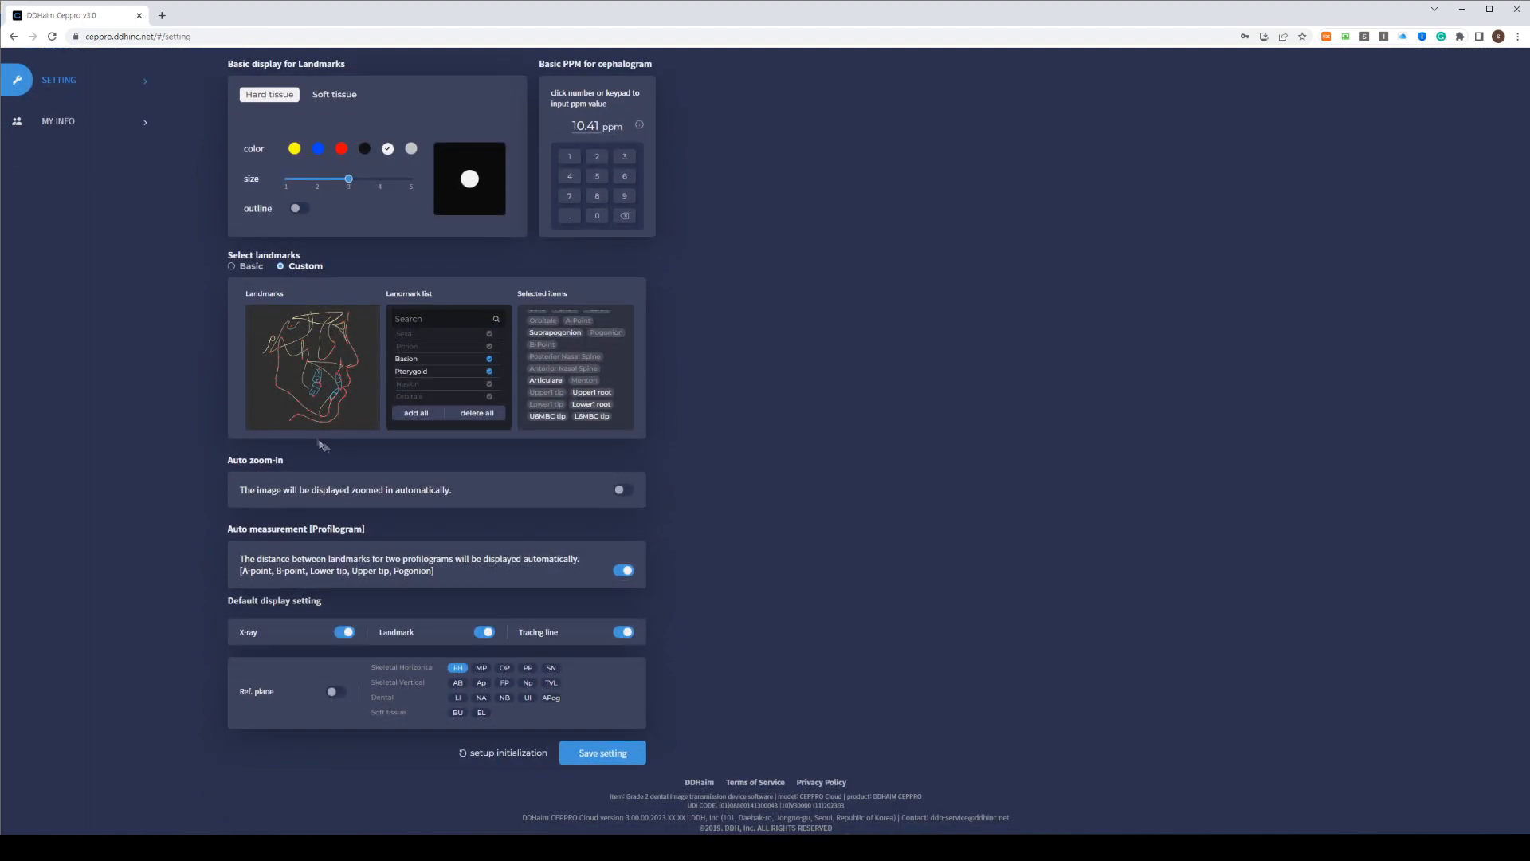
Leave Auto zoom-in off and Auto profilogram measurement on after testing both toggles
click(620, 494)
click(627, 494)
click(626, 572)
click(625, 572)
drag(242, 571, 595, 584)
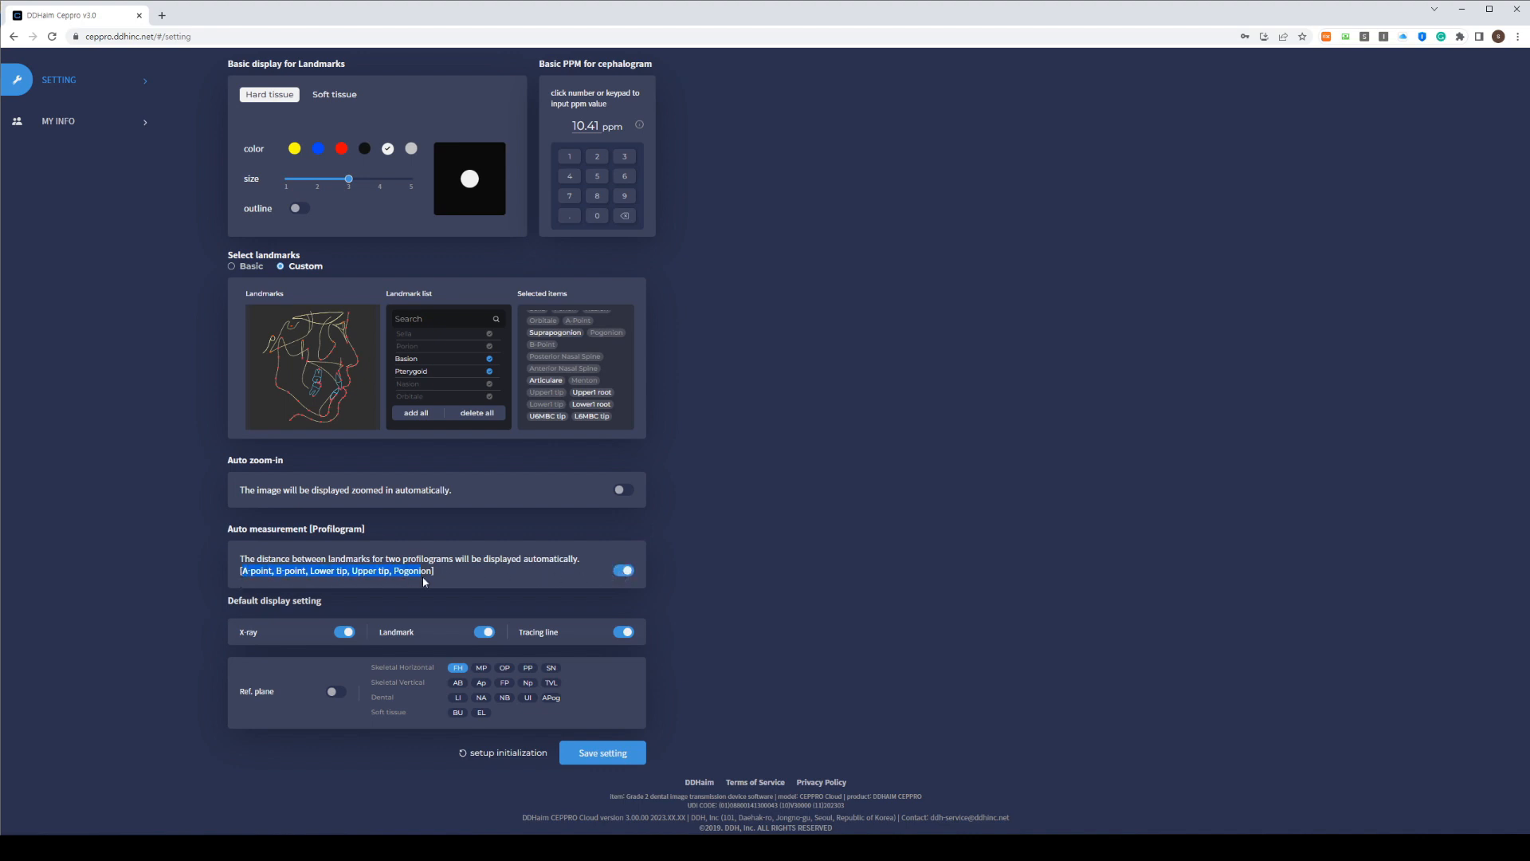
click(626, 572)
click(626, 572)
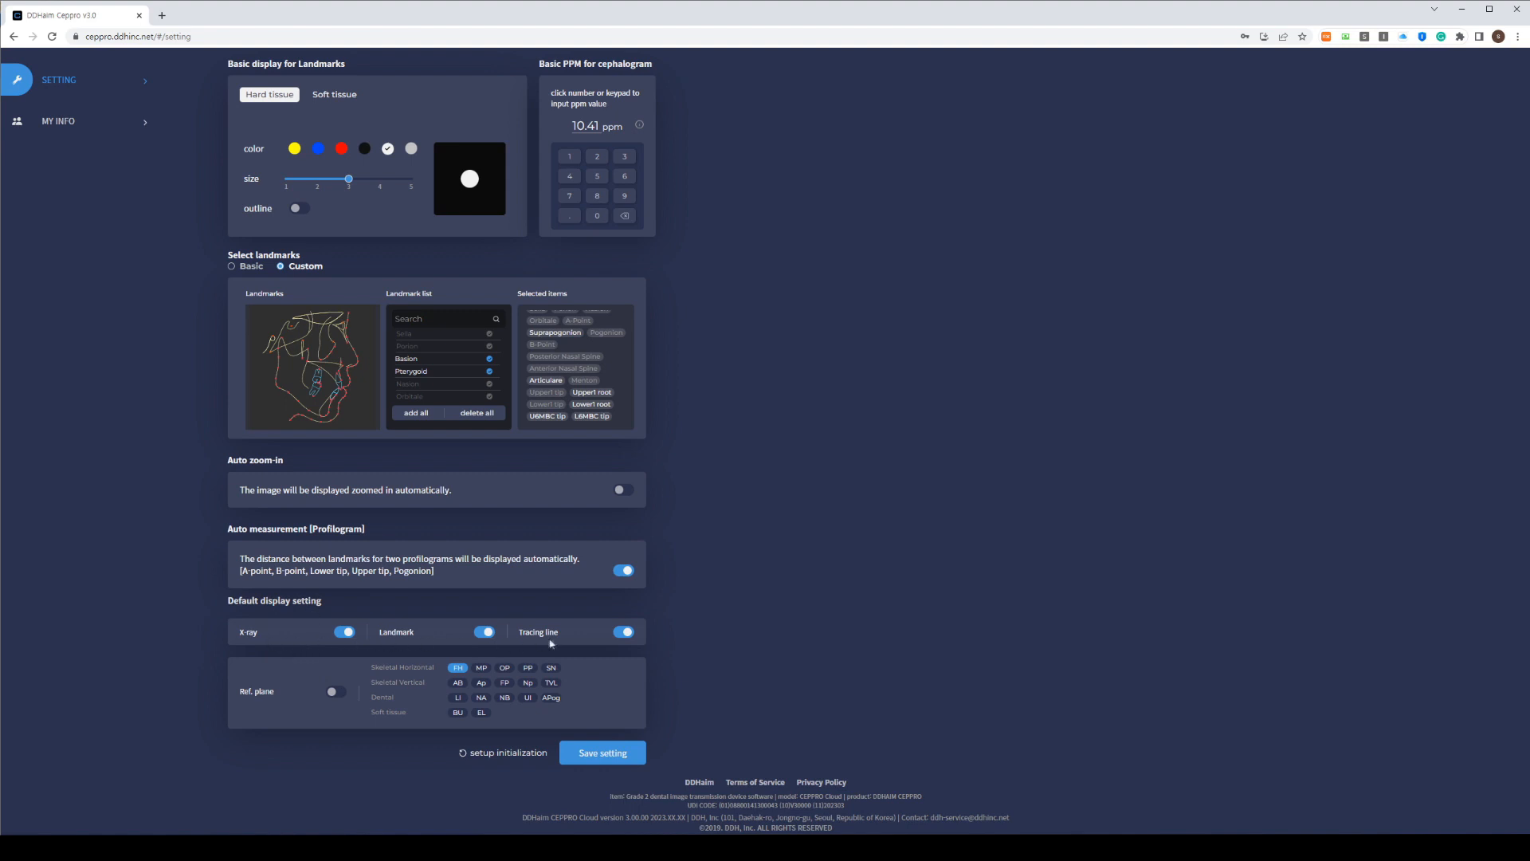
Turn Ref. plane on by default, save the settings, and go back to the viewer
click(335, 692)
scroll(422, 409, up, 1)
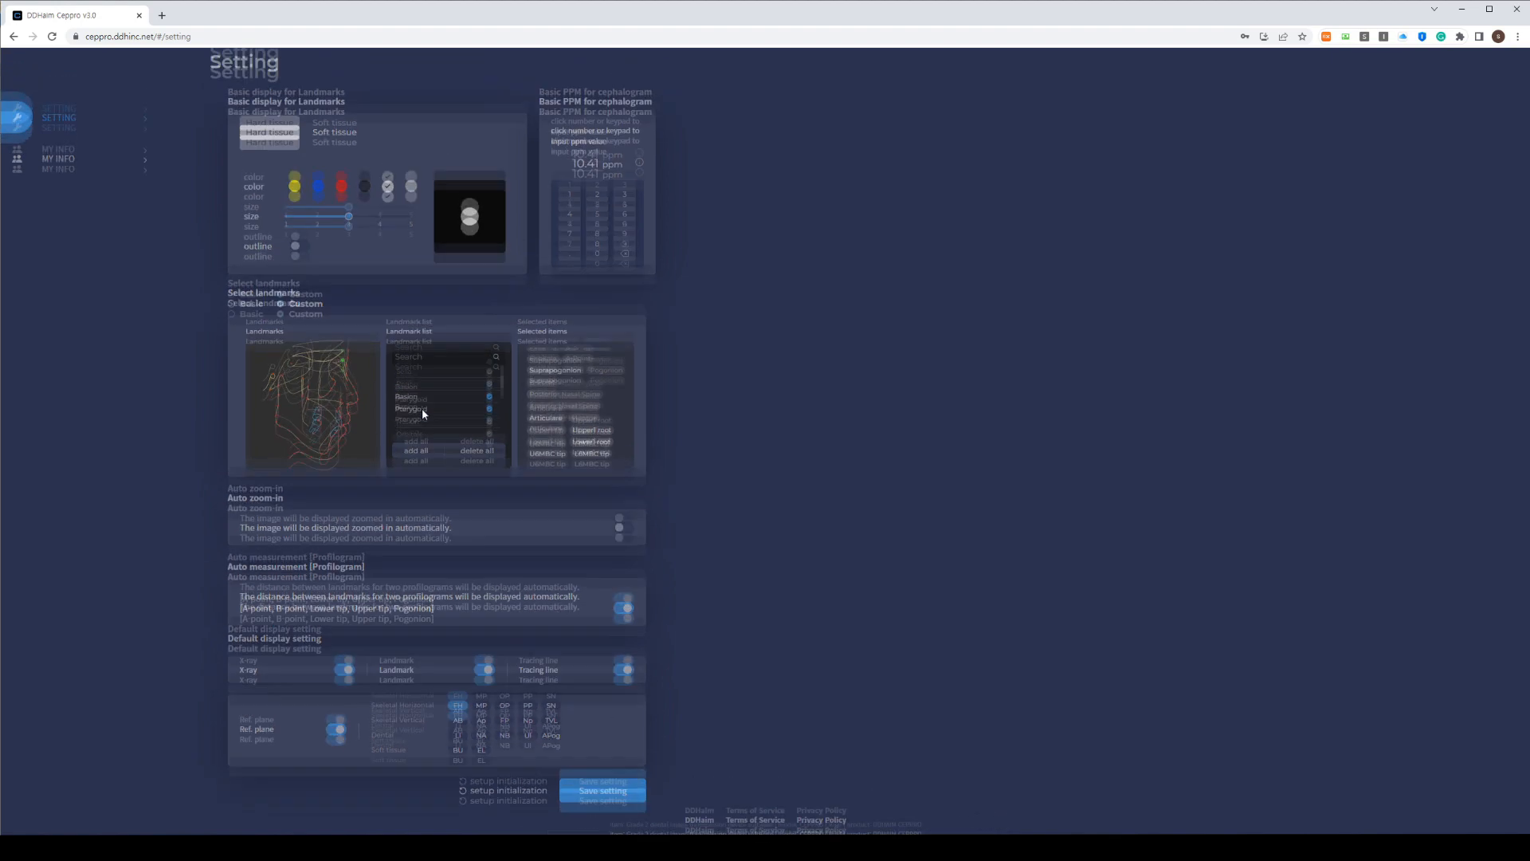
scroll(422, 415, down, 5)
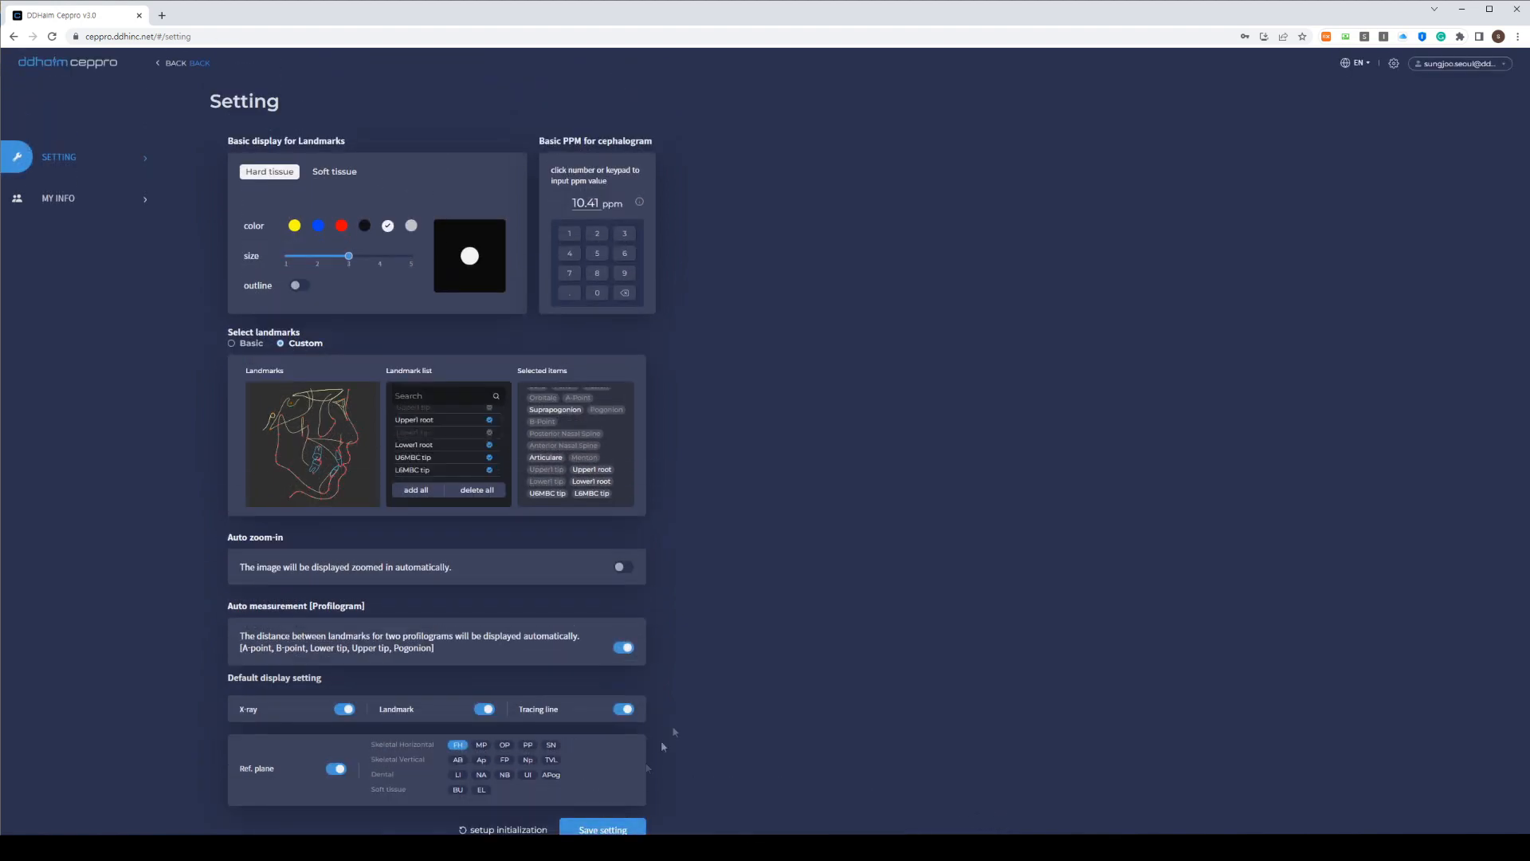
scroll(747, 683, down, 1)
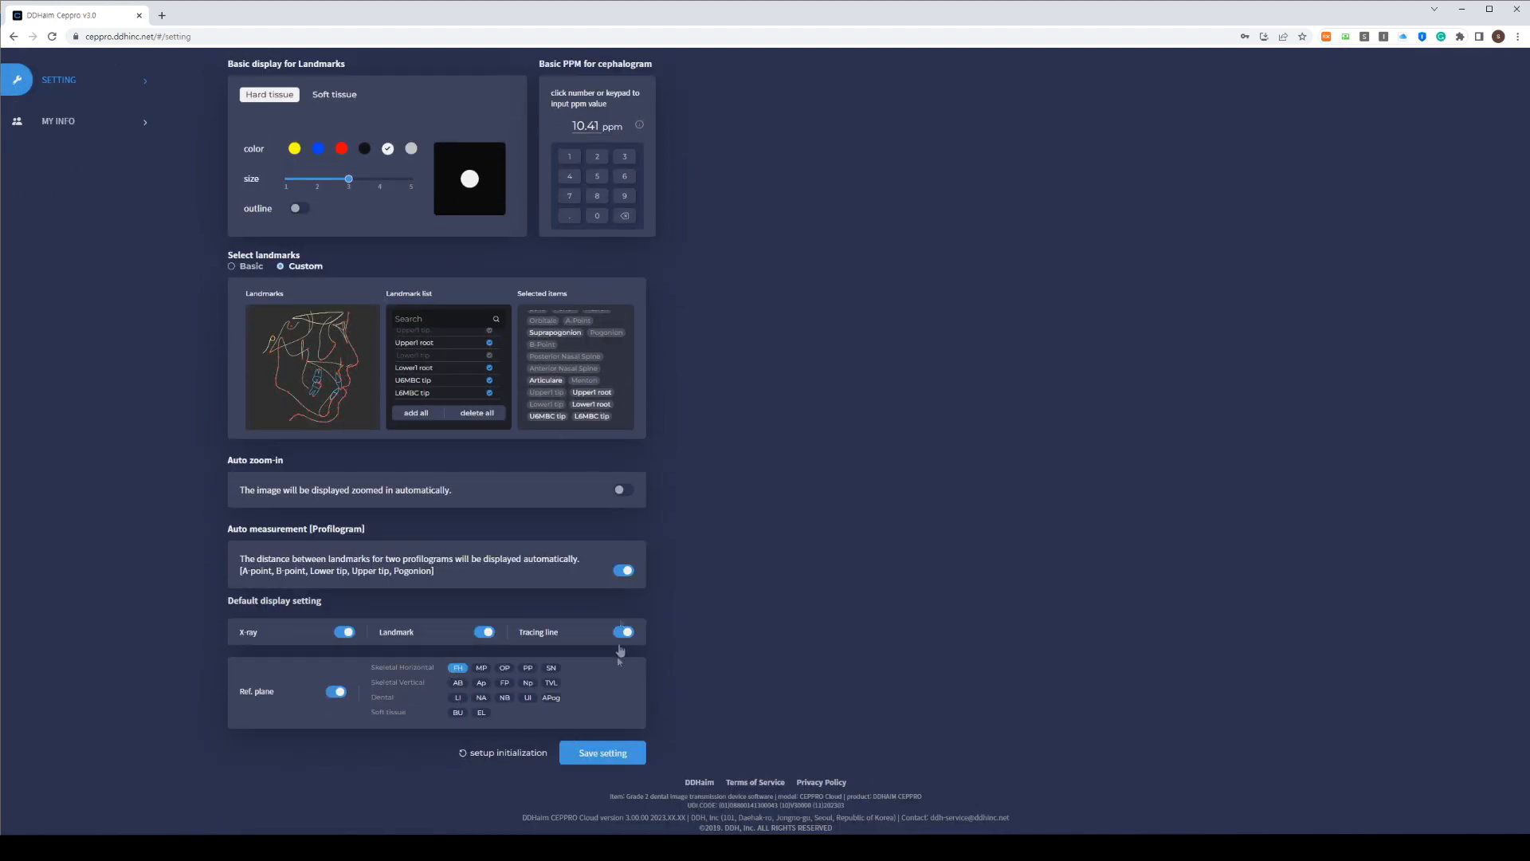
click(602, 754)
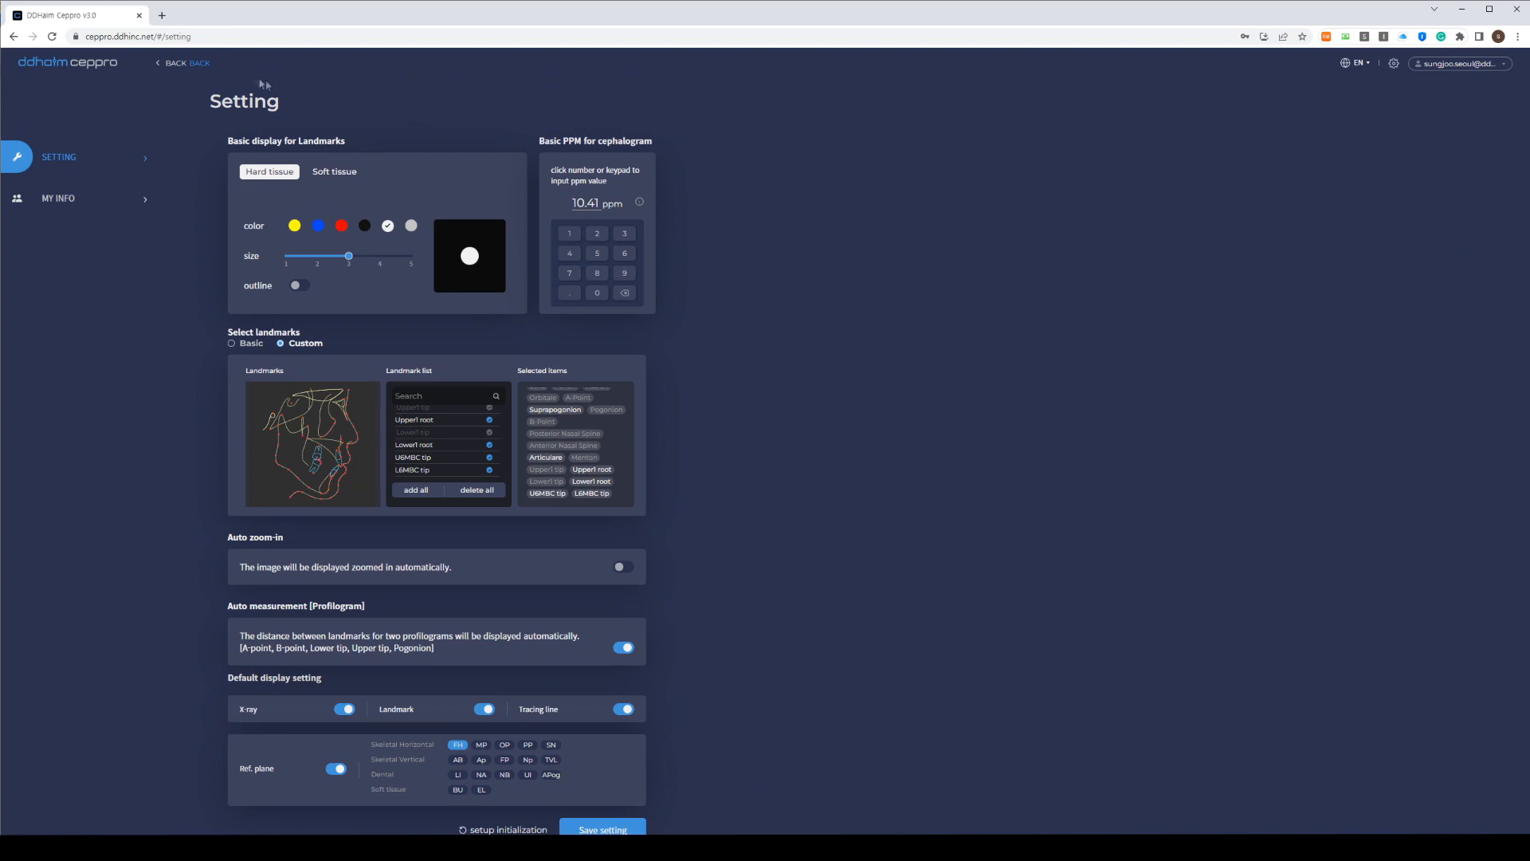
click(200, 64)
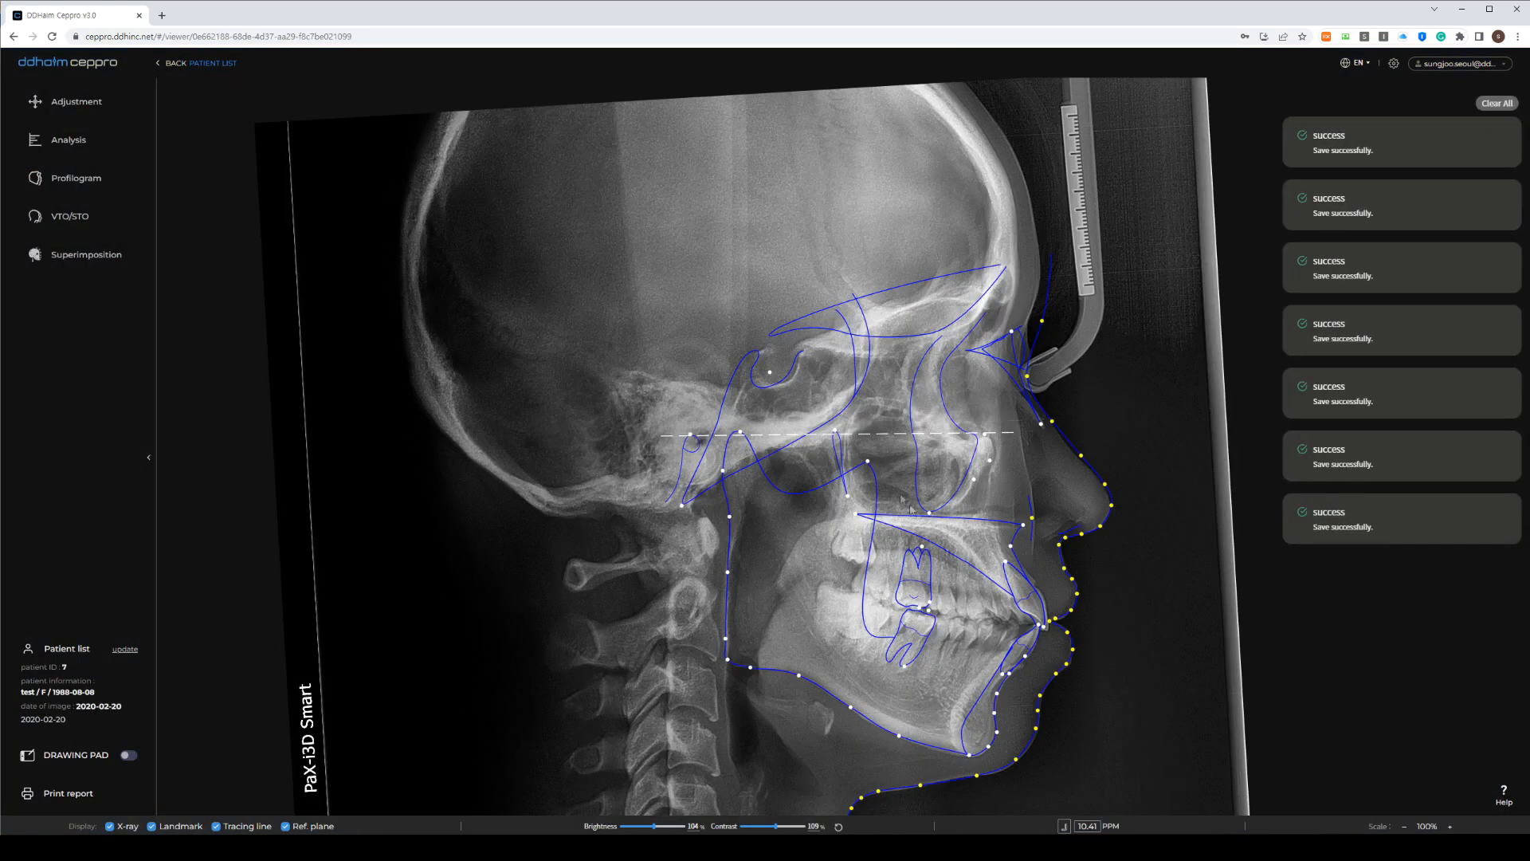
Reframe the X-ray and enter Adjustment mode showing the save history
drag(971, 557, 776, 473)
scroll(778, 473, up, 6)
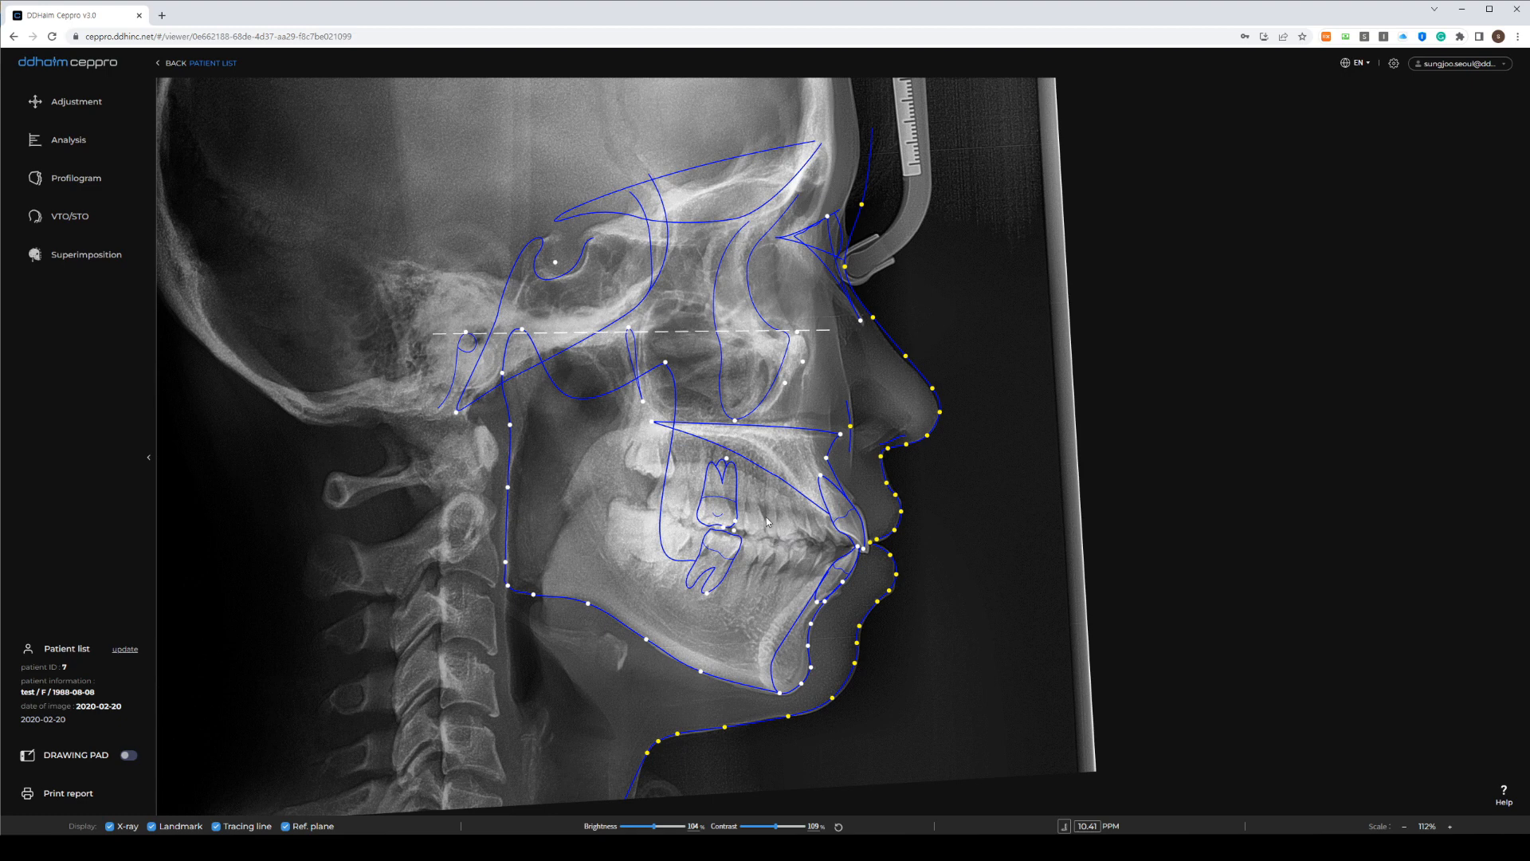
click(76, 102)
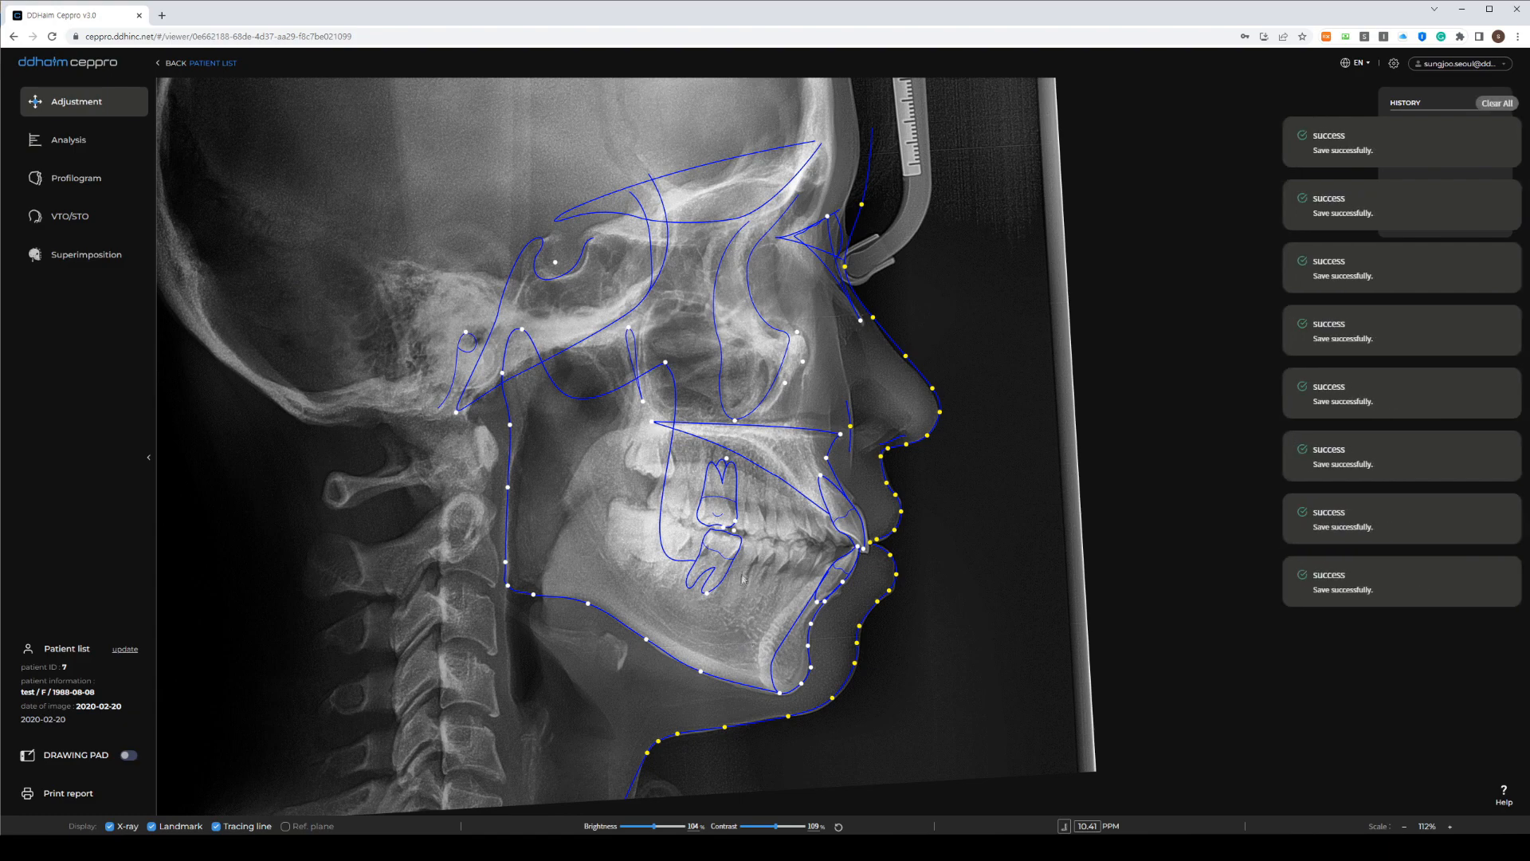
Reposition the Upper1 tip and root, lower incisor, L6rtip, U6edge and Gonion landmarks
click(1492, 103)
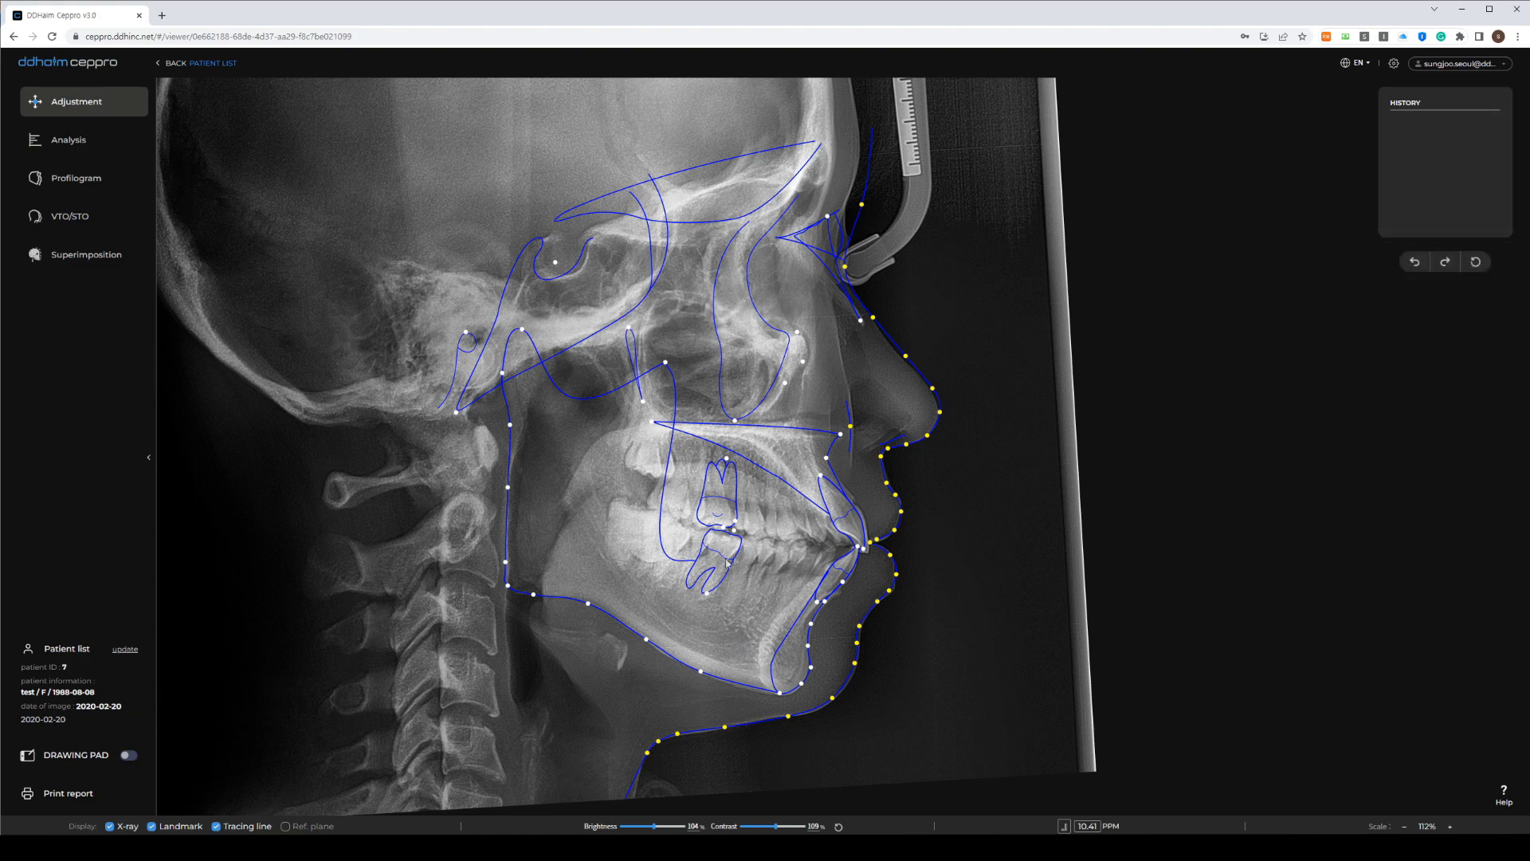
scroll(837, 547, up, 3)
scroll(836, 547, up, 3)
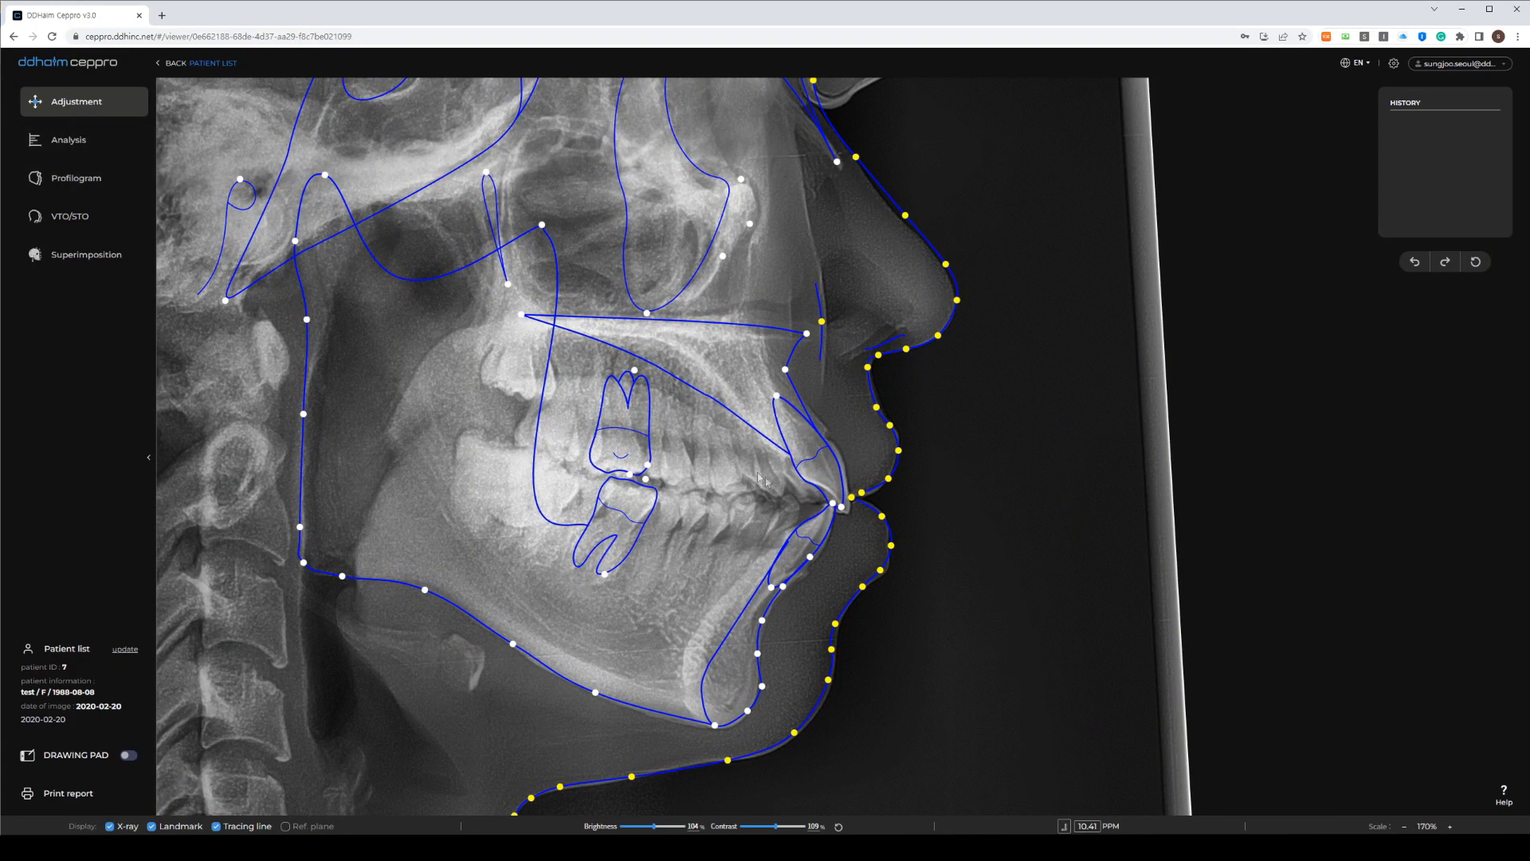
drag(841, 507, 847, 508)
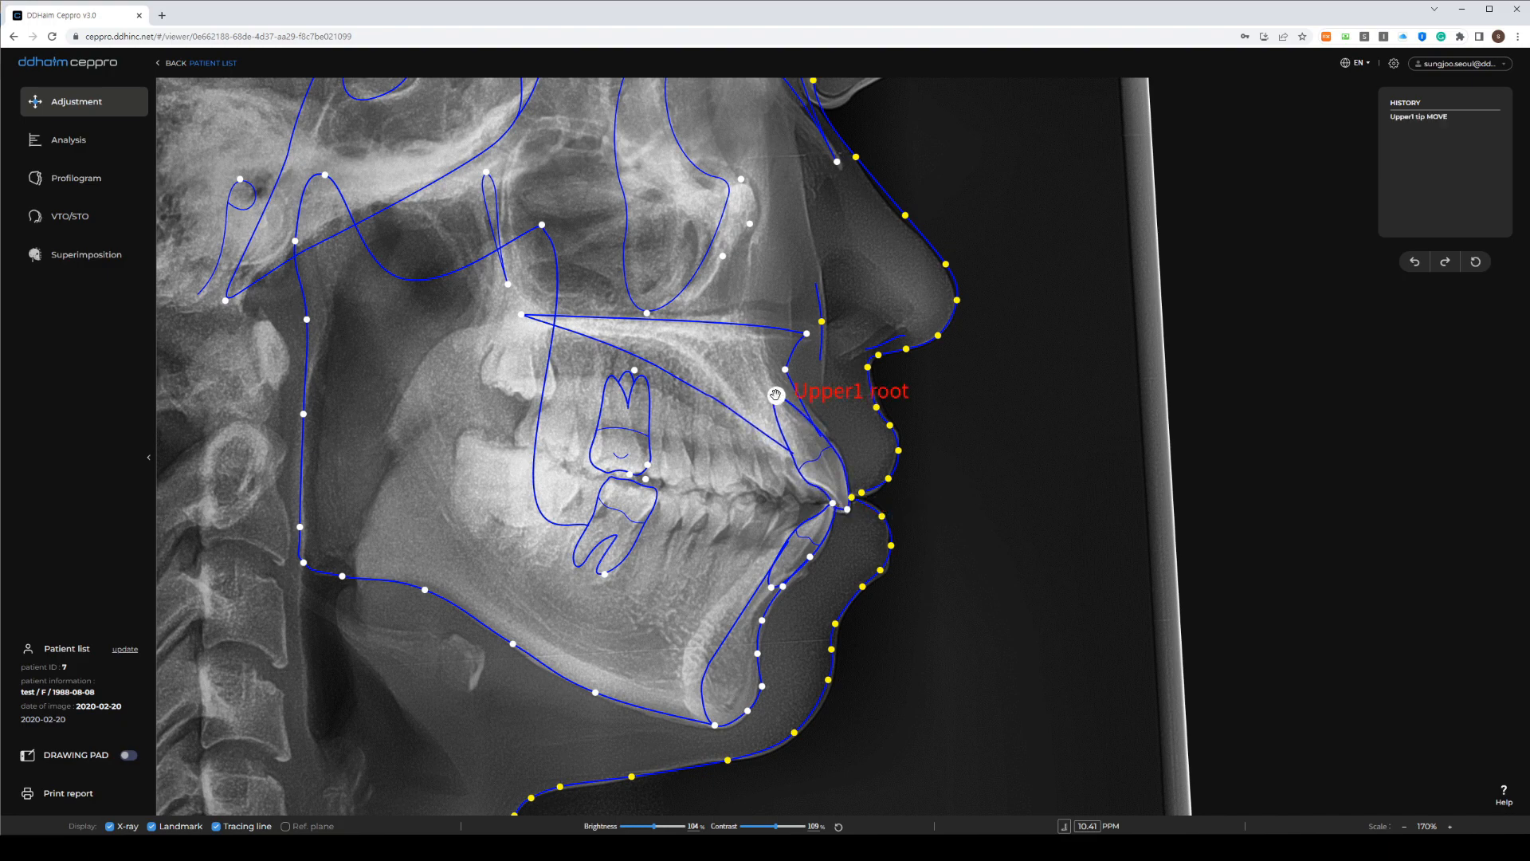
mouse_move(776, 395)
mouse_down()
mouse_move(766, 420)
mouse_move(774, 388)
mouse_up()
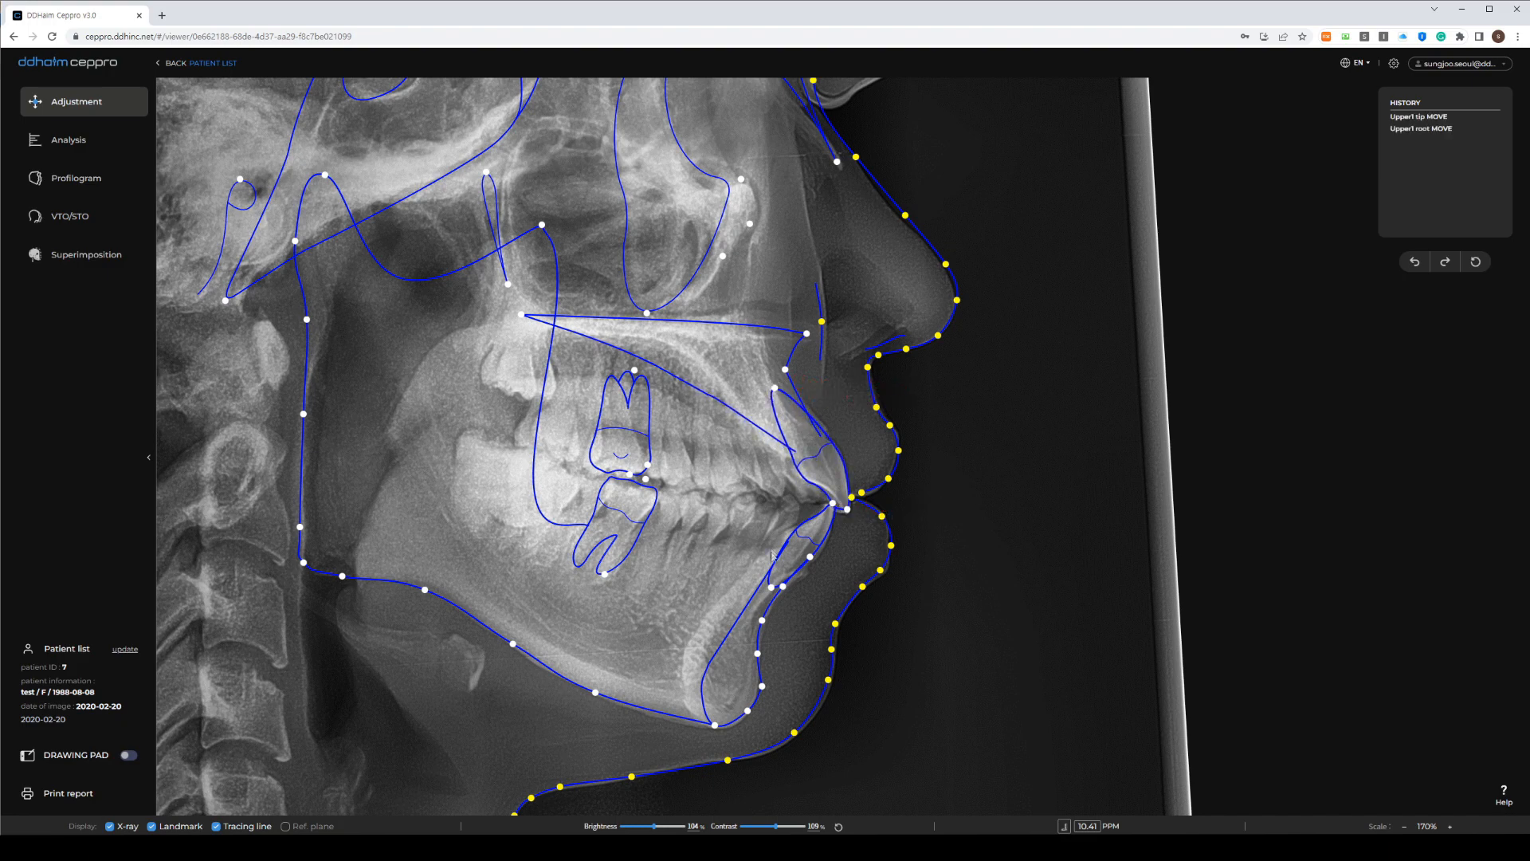
drag(772, 588, 765, 591)
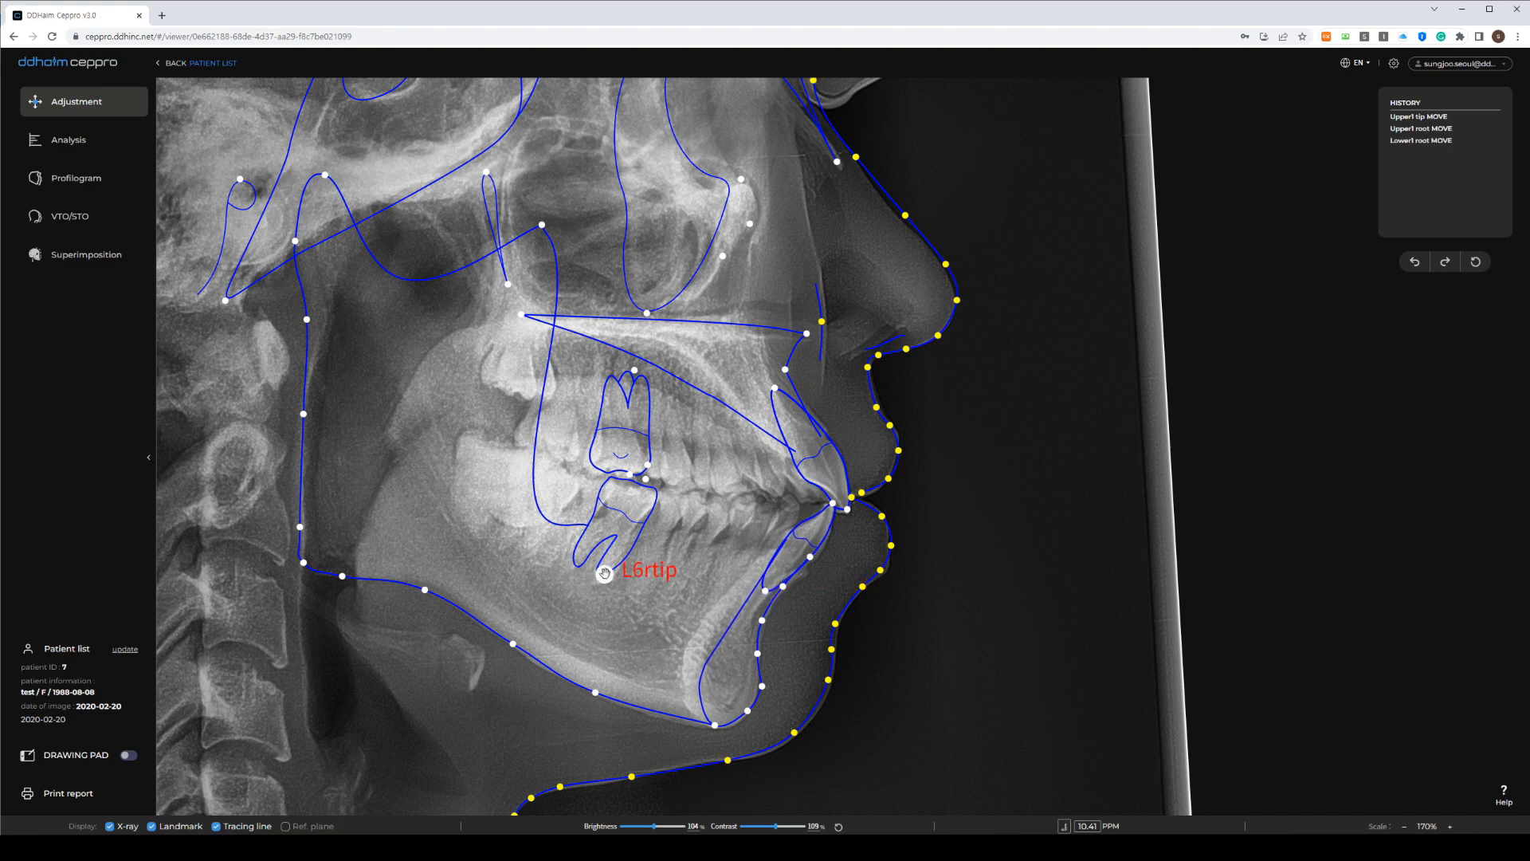
drag(604, 574, 618, 592)
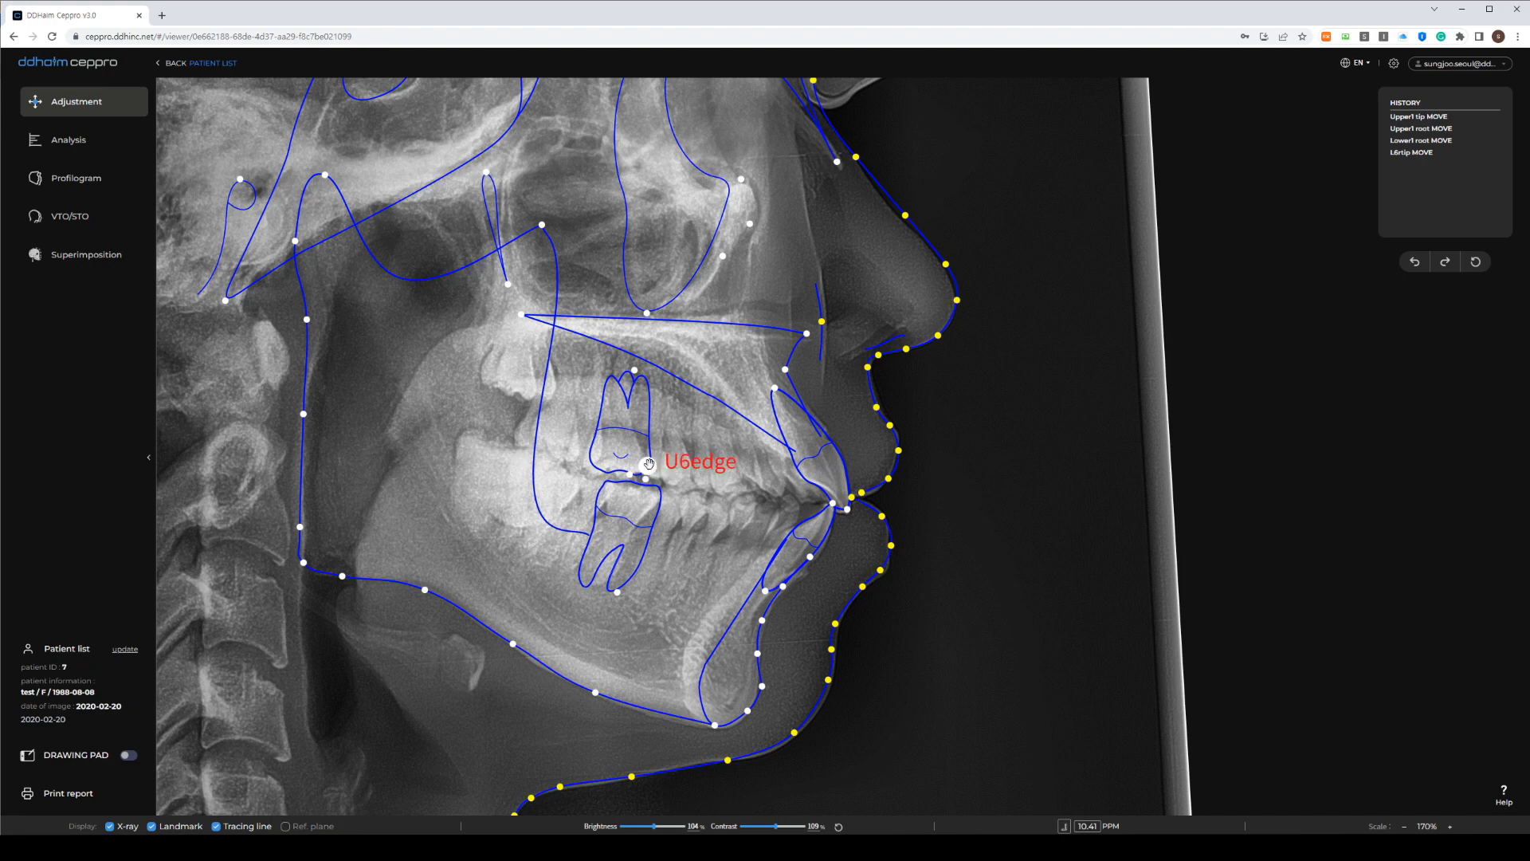
drag(649, 463, 629, 477)
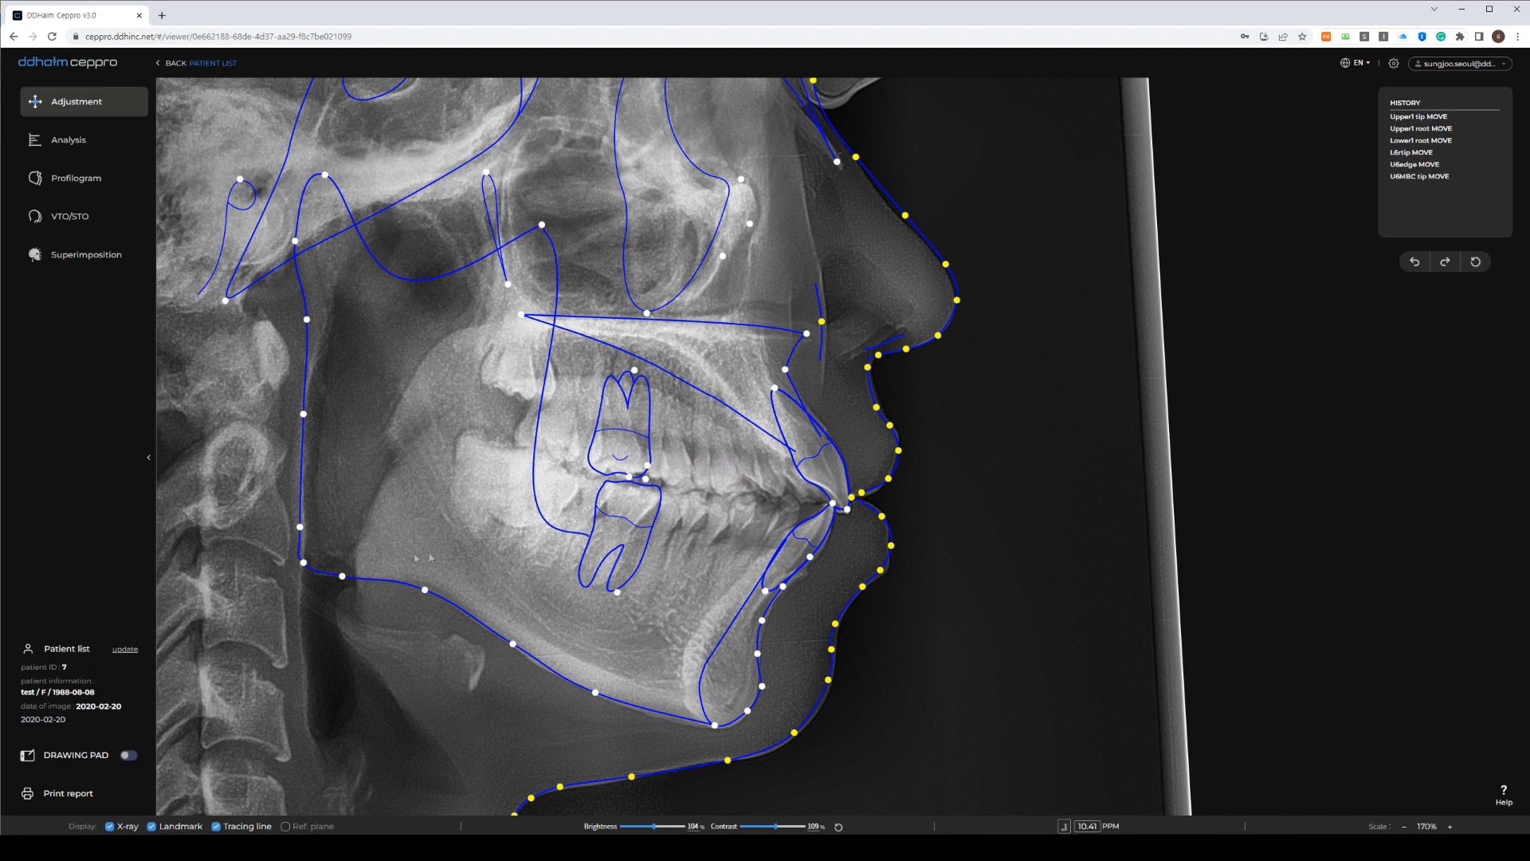
drag(343, 577, 324, 561)
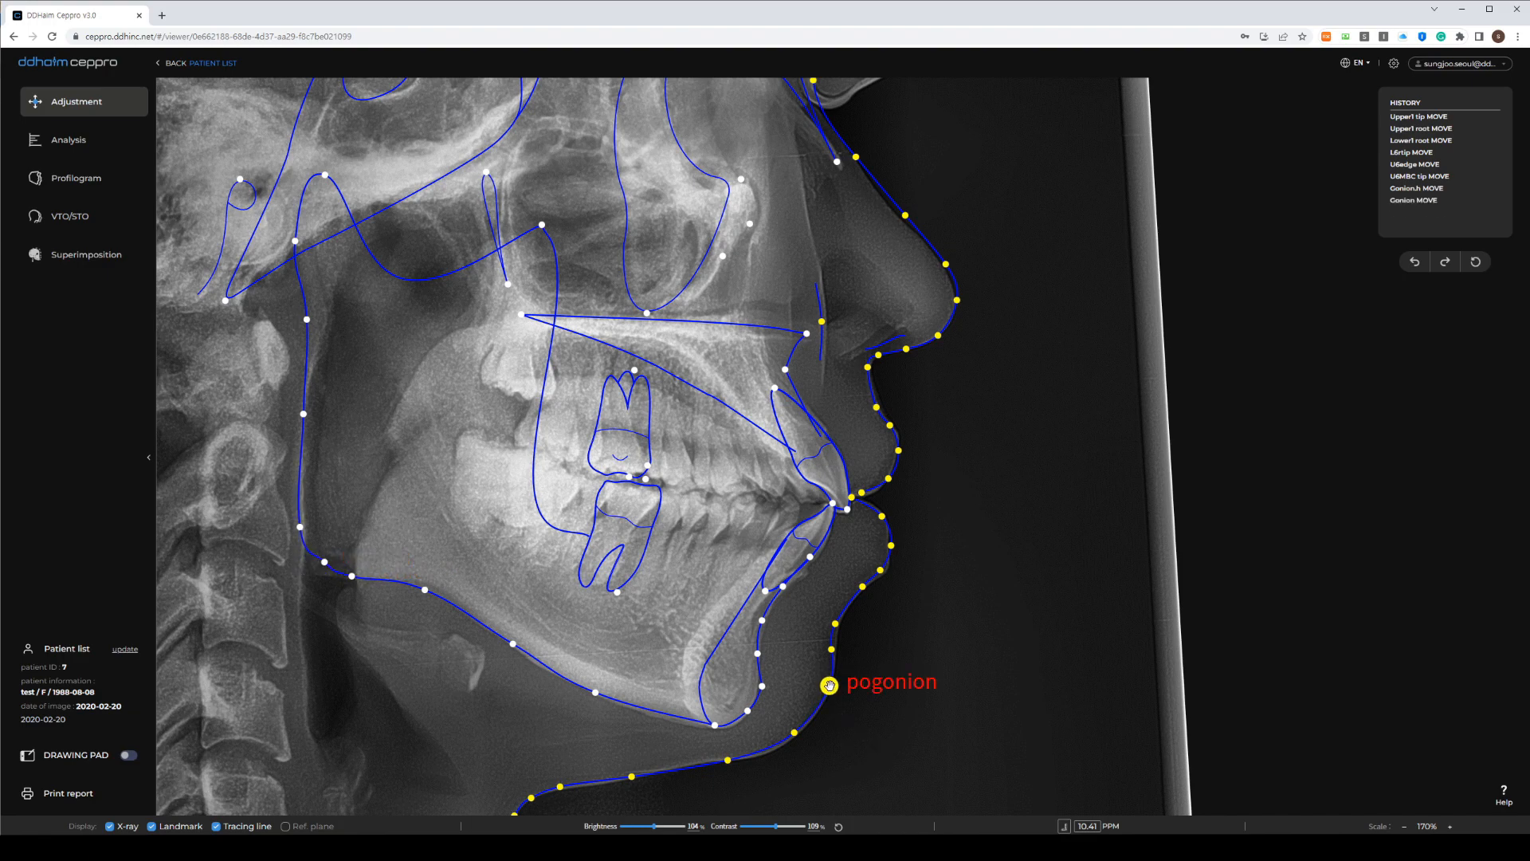
Adjust the pogonion, B point, lower lip, pronasale and soft-tissue nasion landmarks
drag(828, 680, 829, 685)
drag(834, 621, 839, 650)
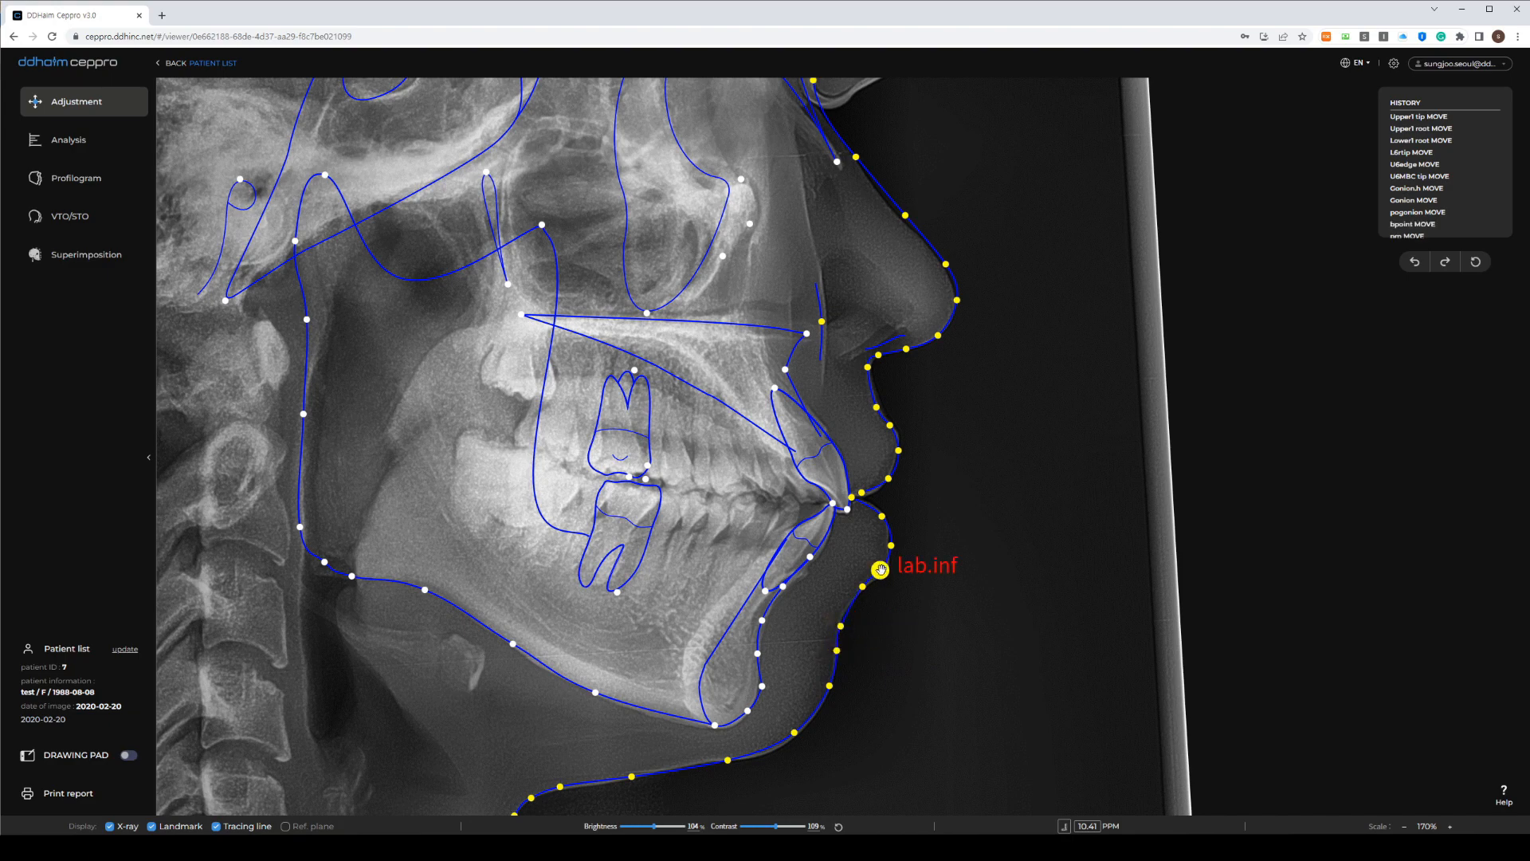
drag(885, 572, 885, 574)
drag(950, 270, 953, 301)
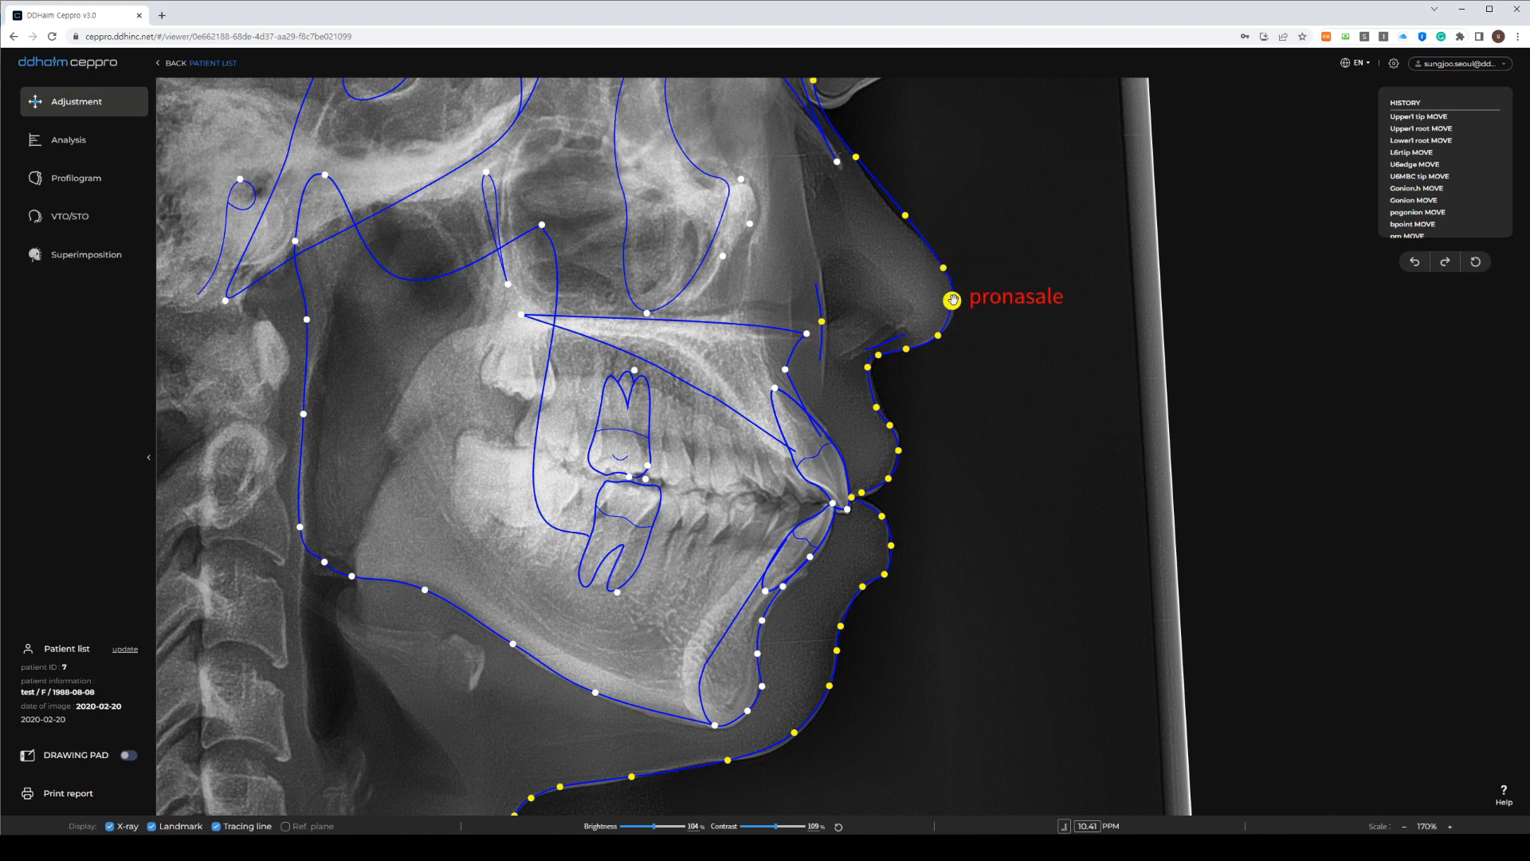
drag(906, 216, 903, 220)
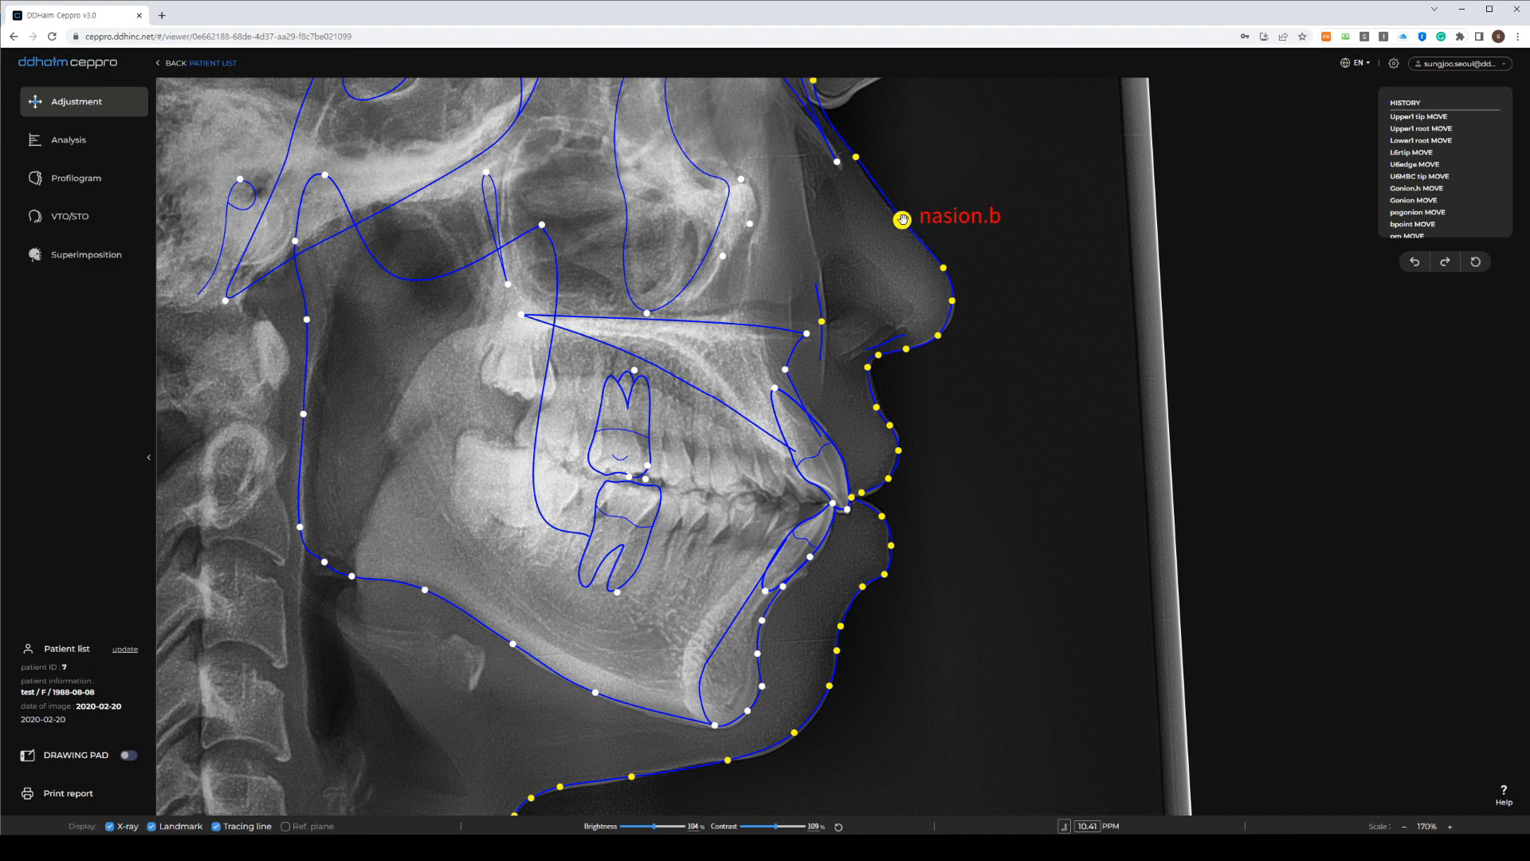
Move the Nasion, sella-area and Porion cranial landmarks to fit the skull tracing
scroll(647, 279, down, 1)
drag(643, 284, 699, 435)
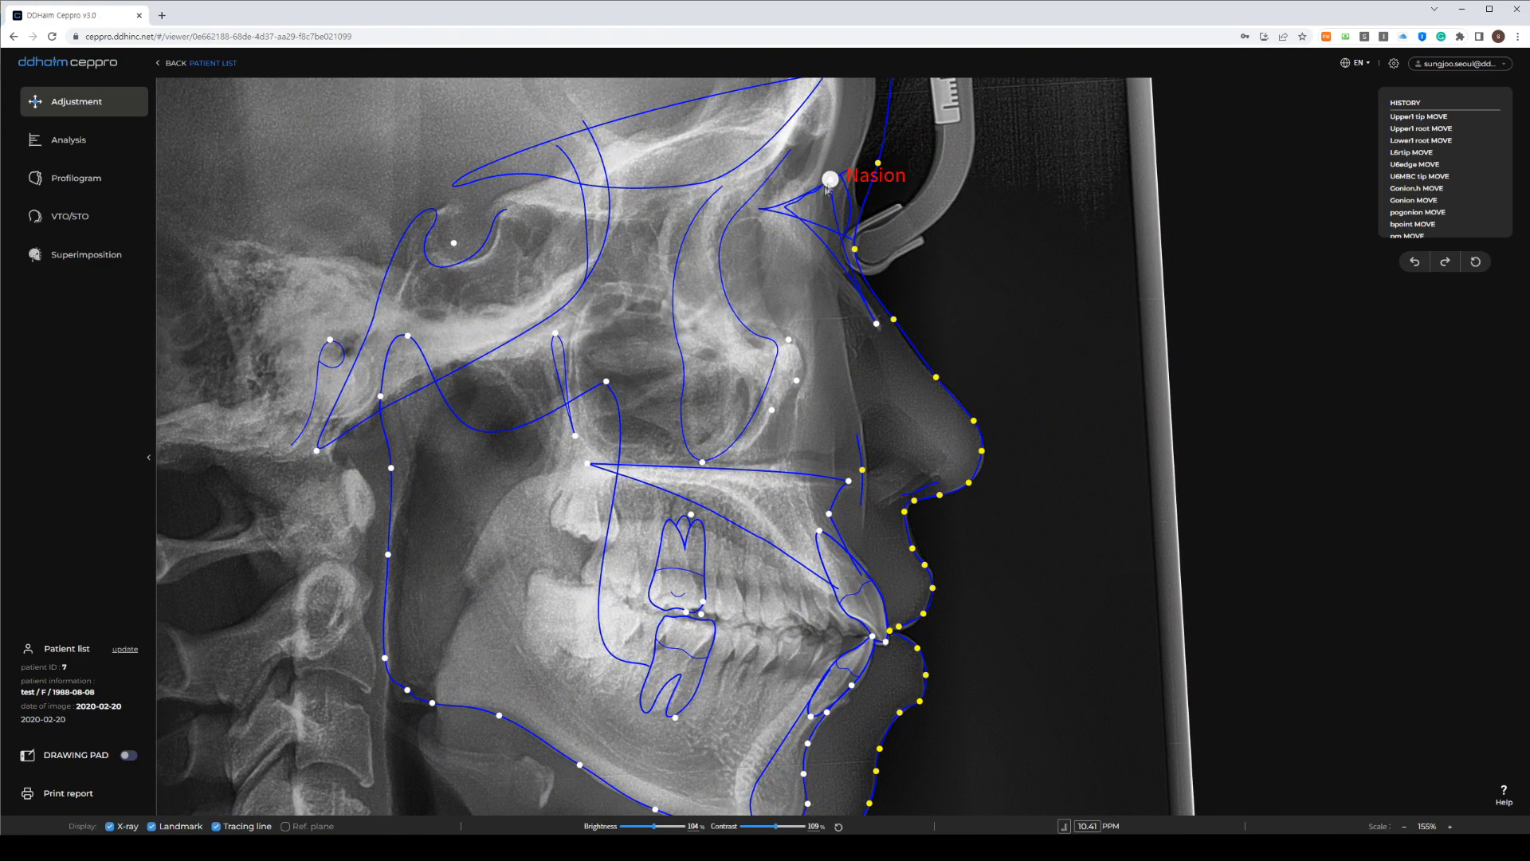
mouse_move(831, 180)
mouse_down()
mouse_move(810, 188)
mouse_move(873, 158)
mouse_move(859, 157)
mouse_up()
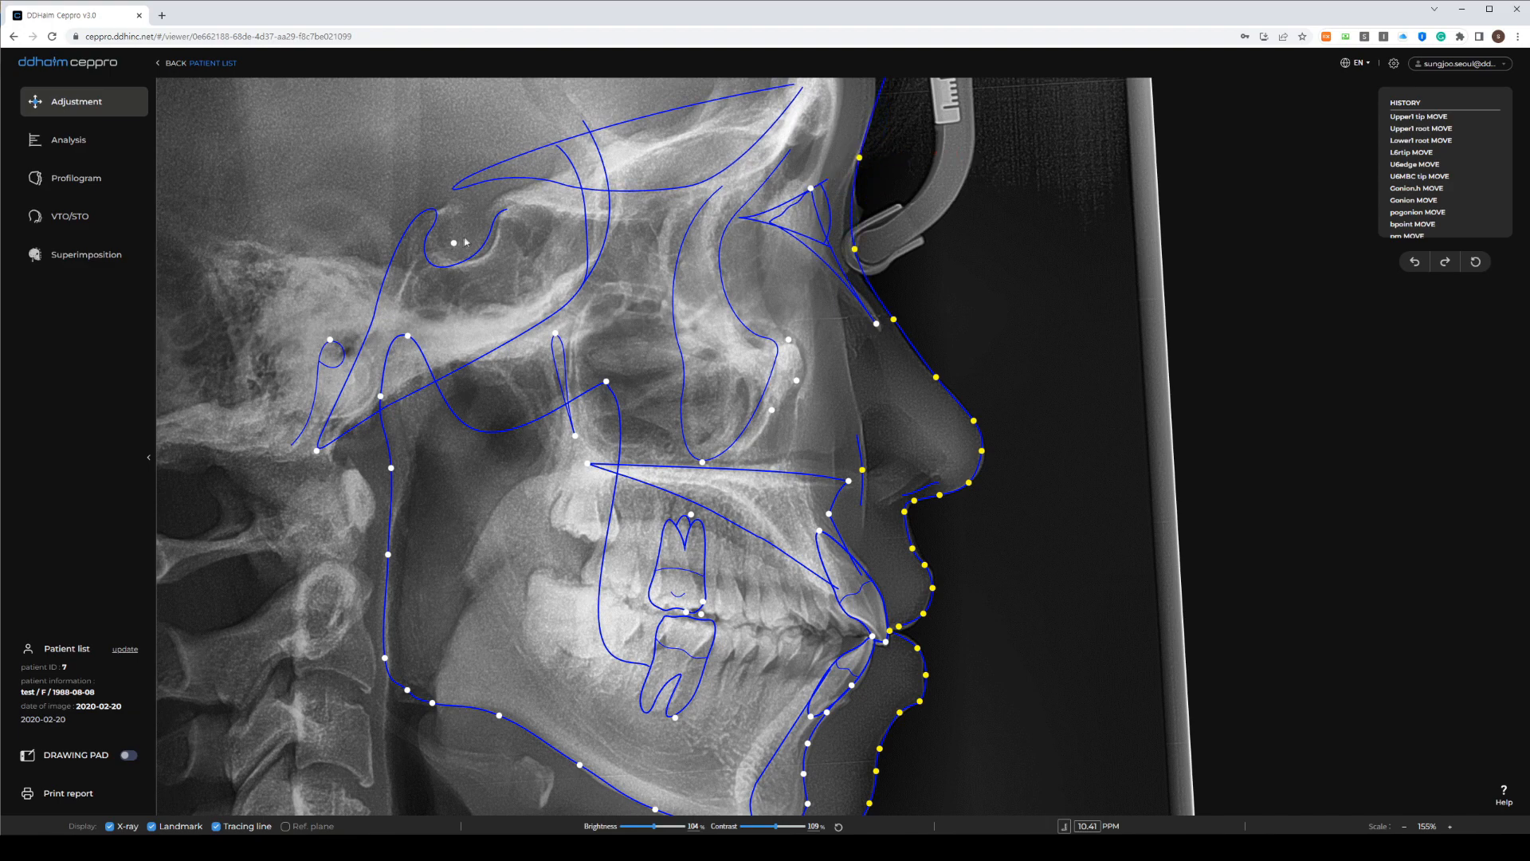
drag(466, 242, 478, 238)
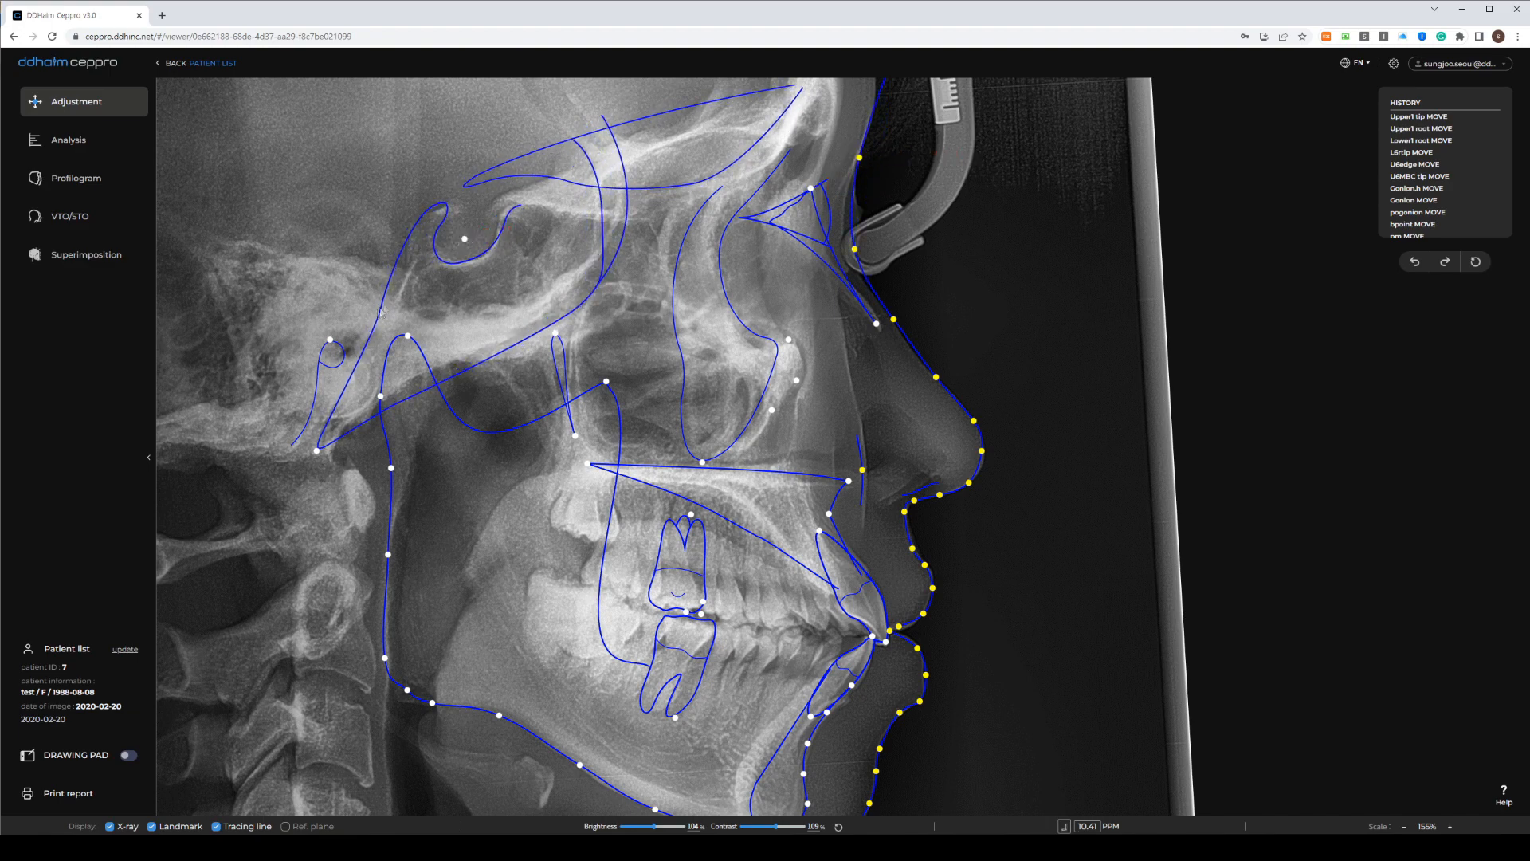
drag(330, 339, 345, 330)
scroll(1091, 293, down, 1)
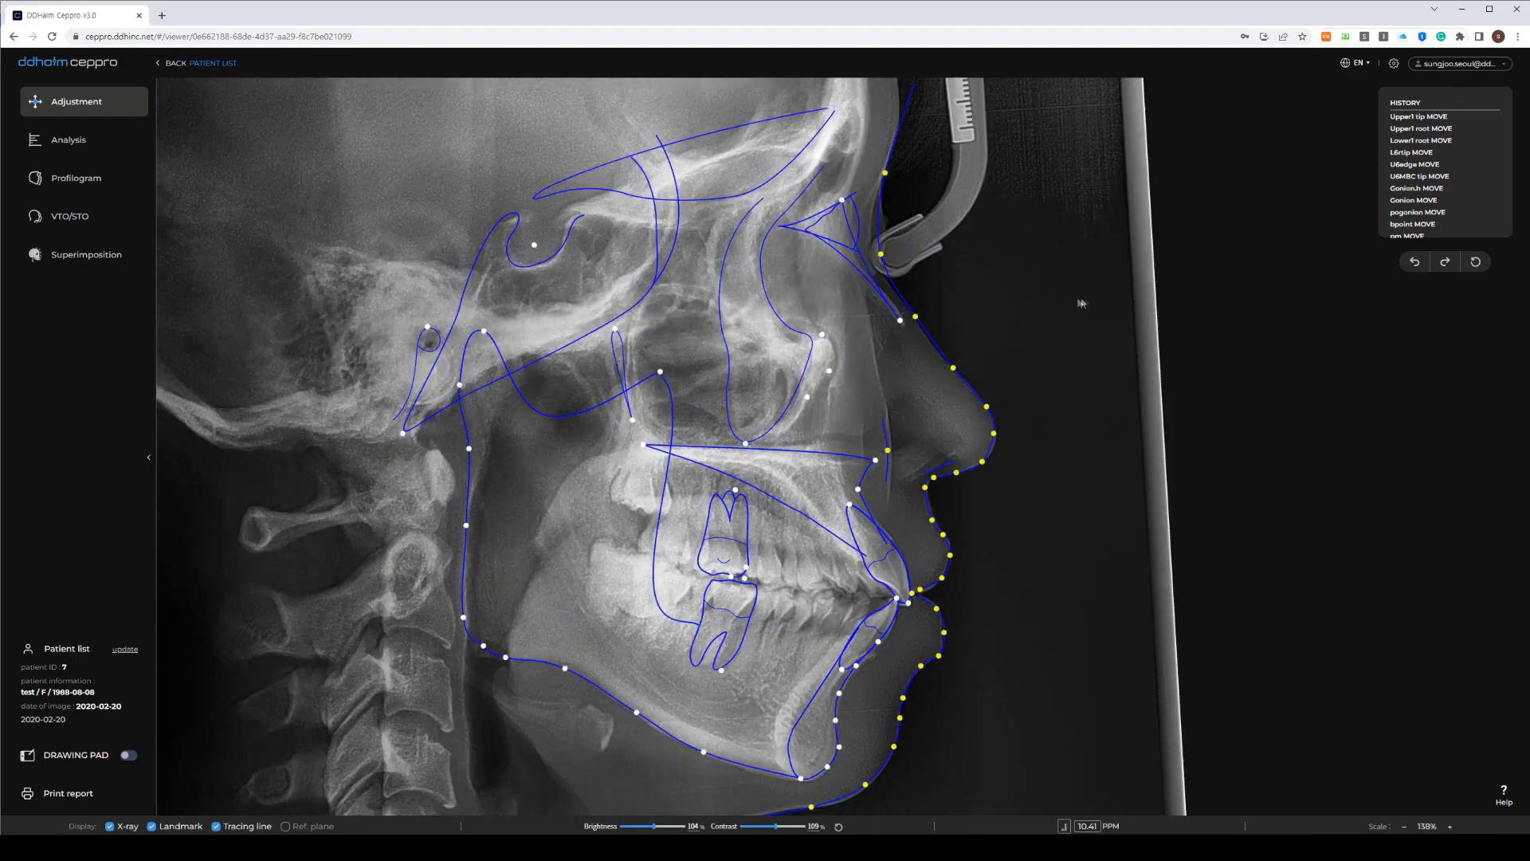
drag(933, 242, 934, 201)
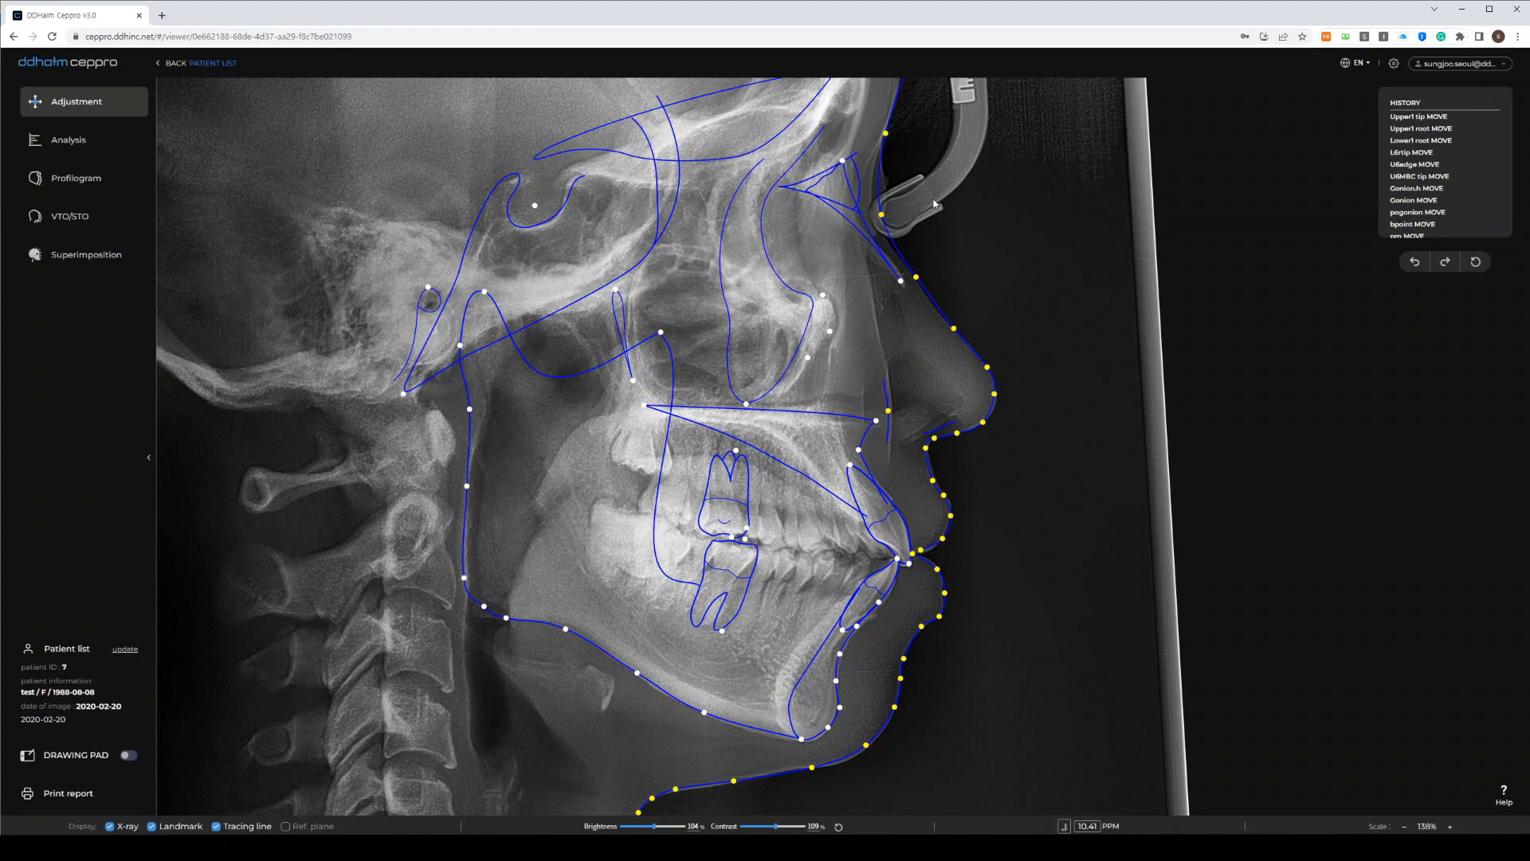
Exit Adjustment to save the landmarks, then browse the analysis list, previewing the Downs table
click(99, 109)
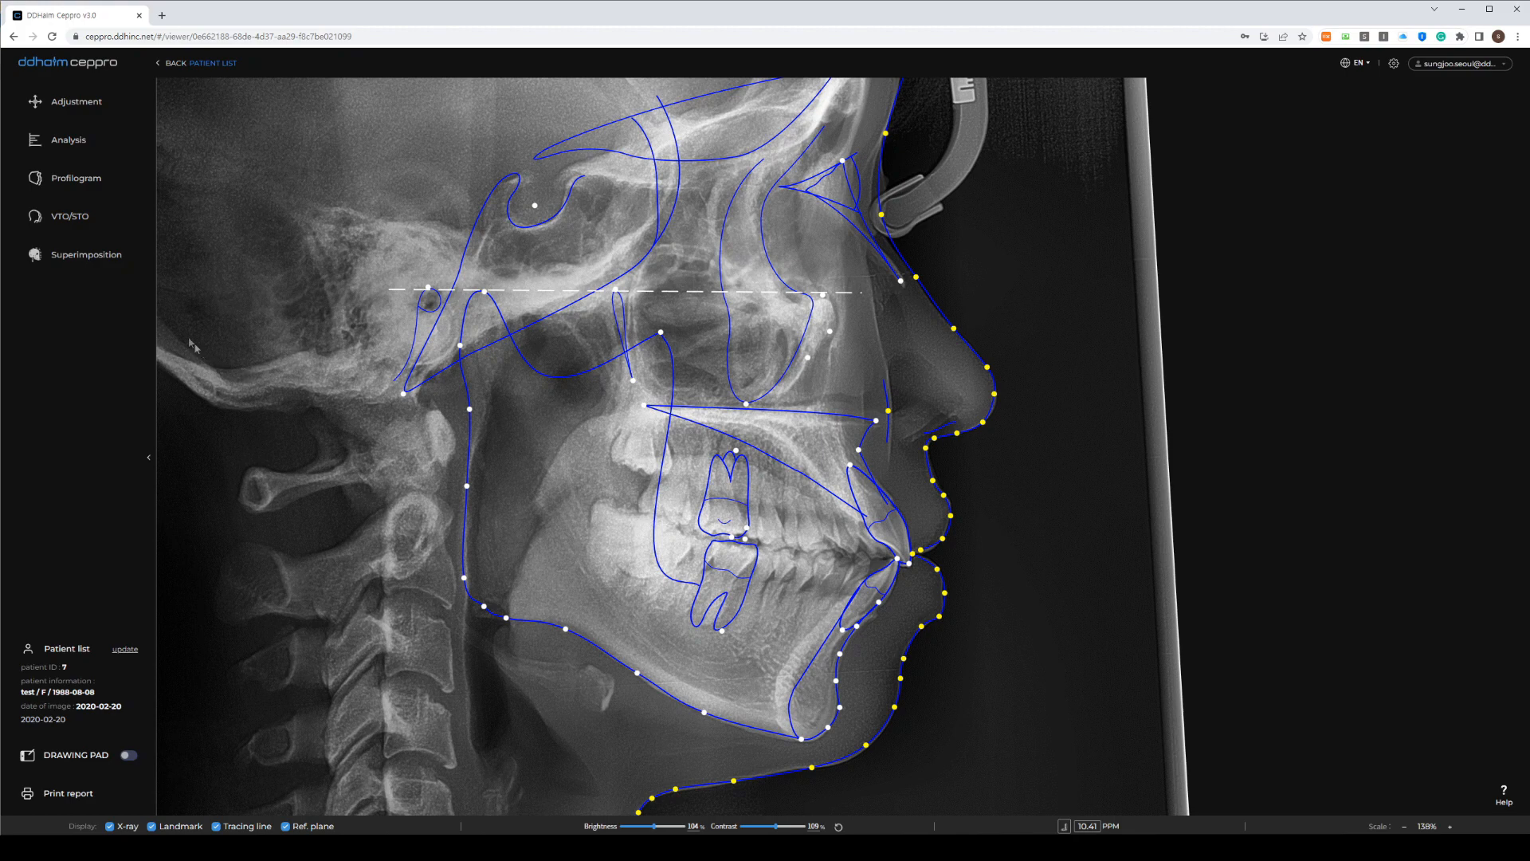
click(57, 150)
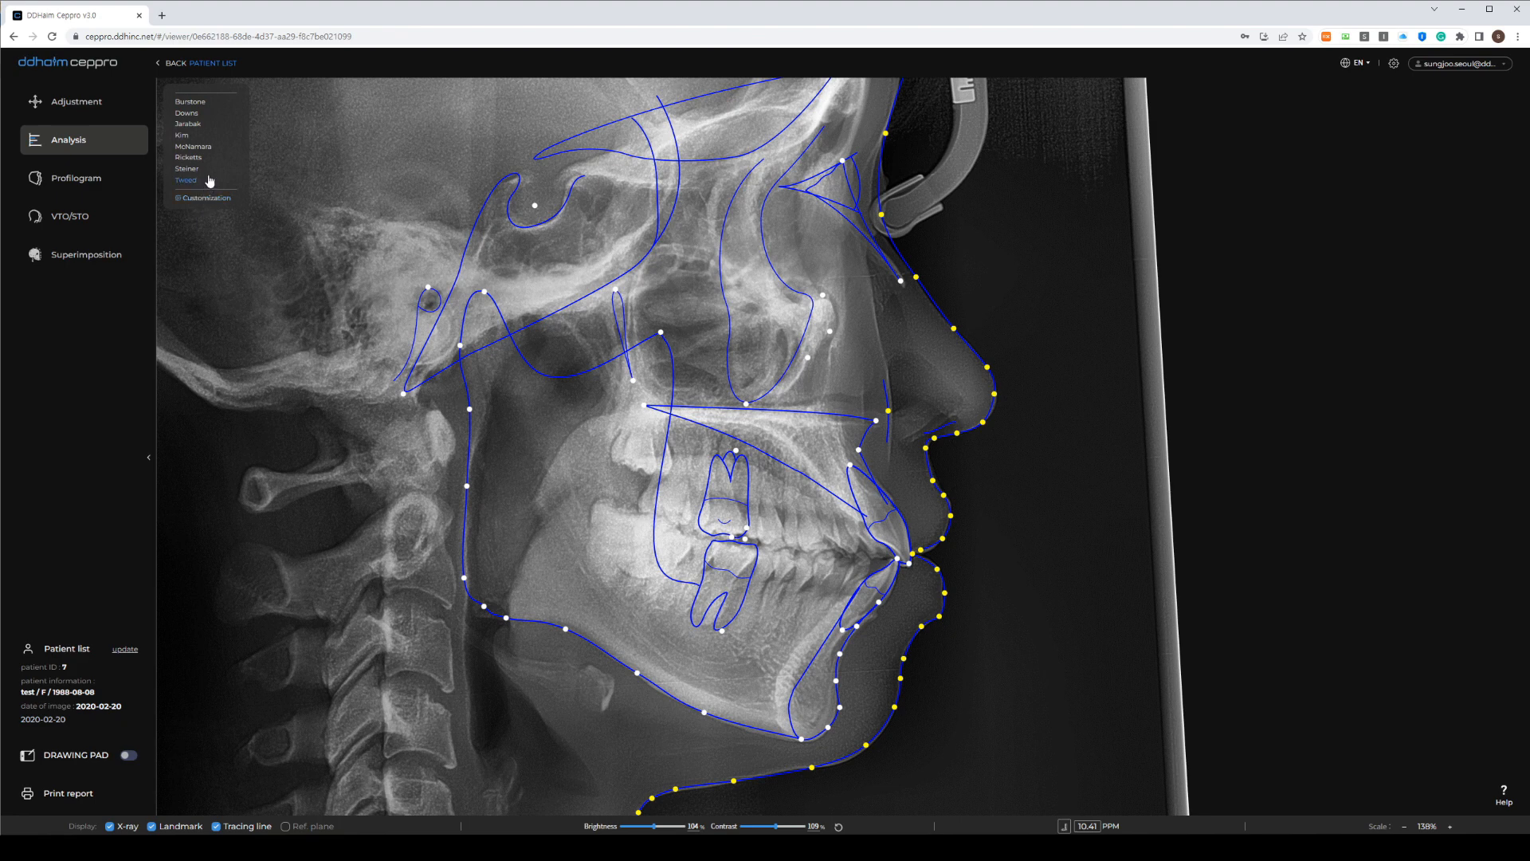
click(188, 113)
click(164, 93)
Show all Jarabak measurements, then hide Gonial angles, cranial base, facial height, corpus and Articular Angle
click(179, 127)
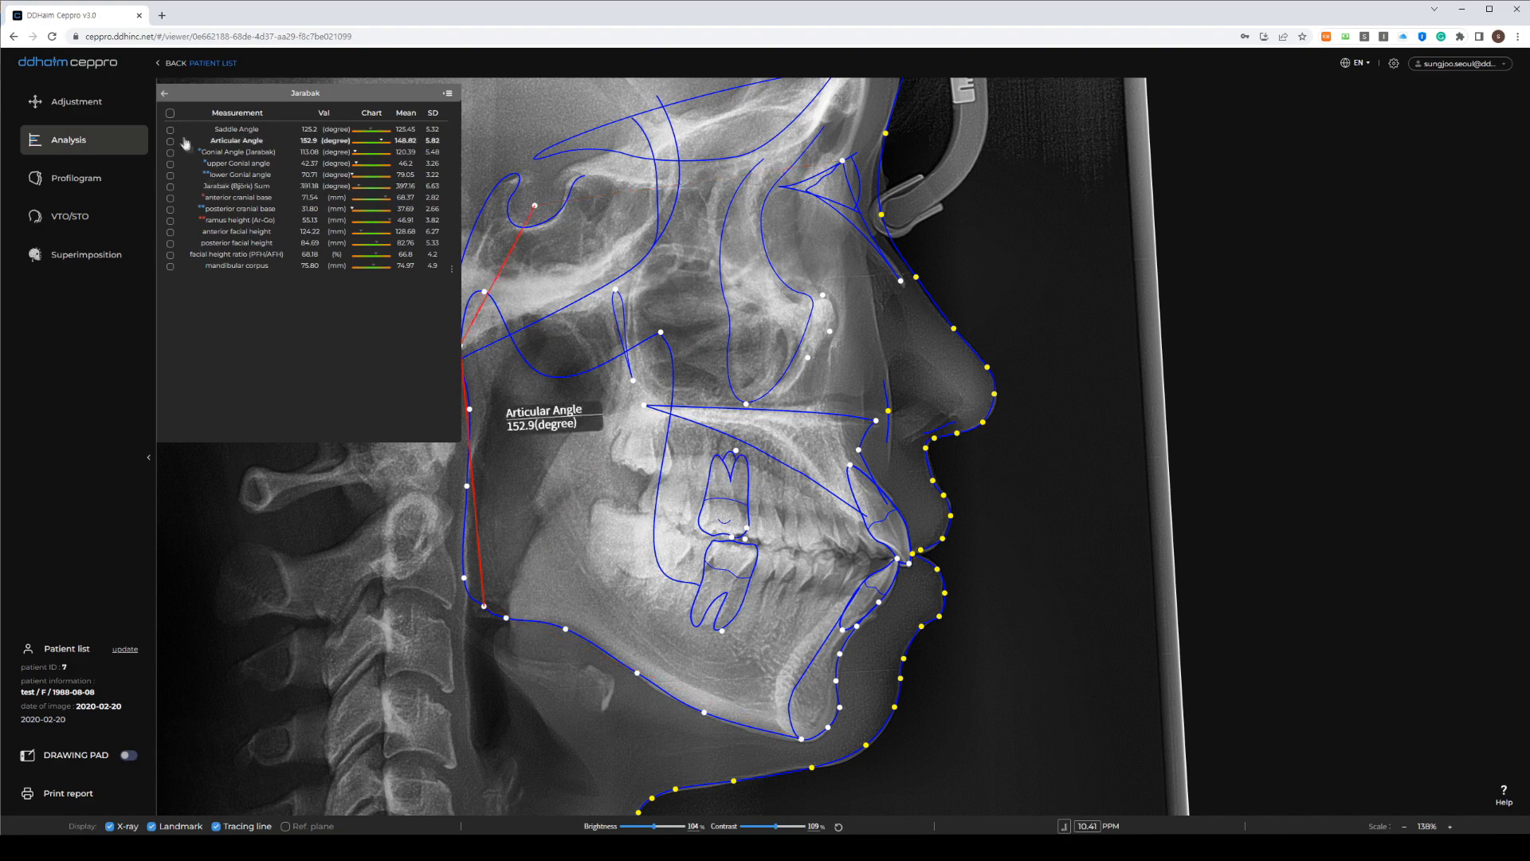
click(169, 112)
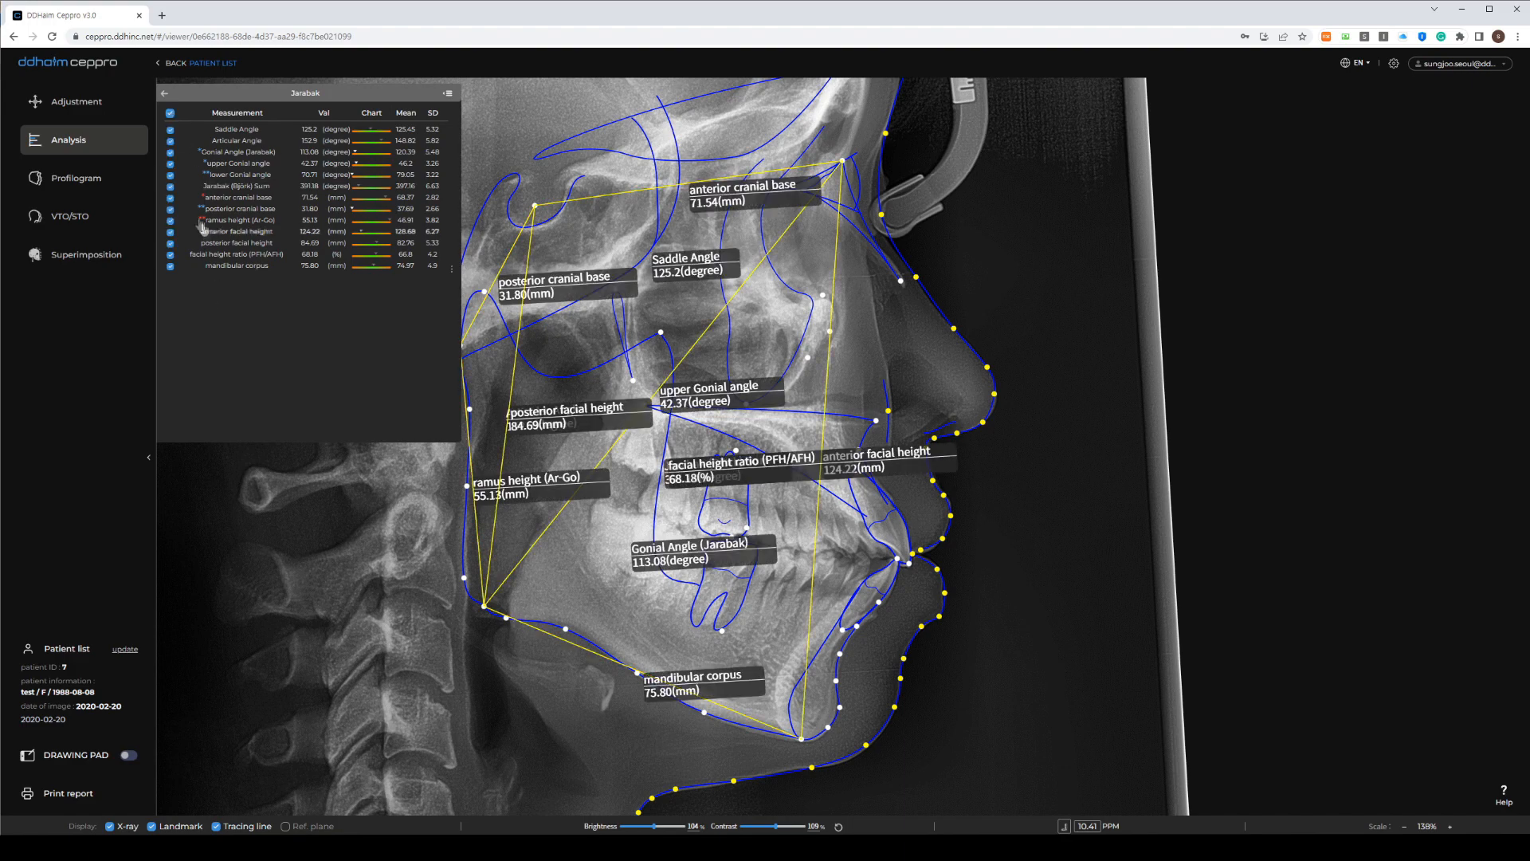
click(170, 175)
click(170, 197)
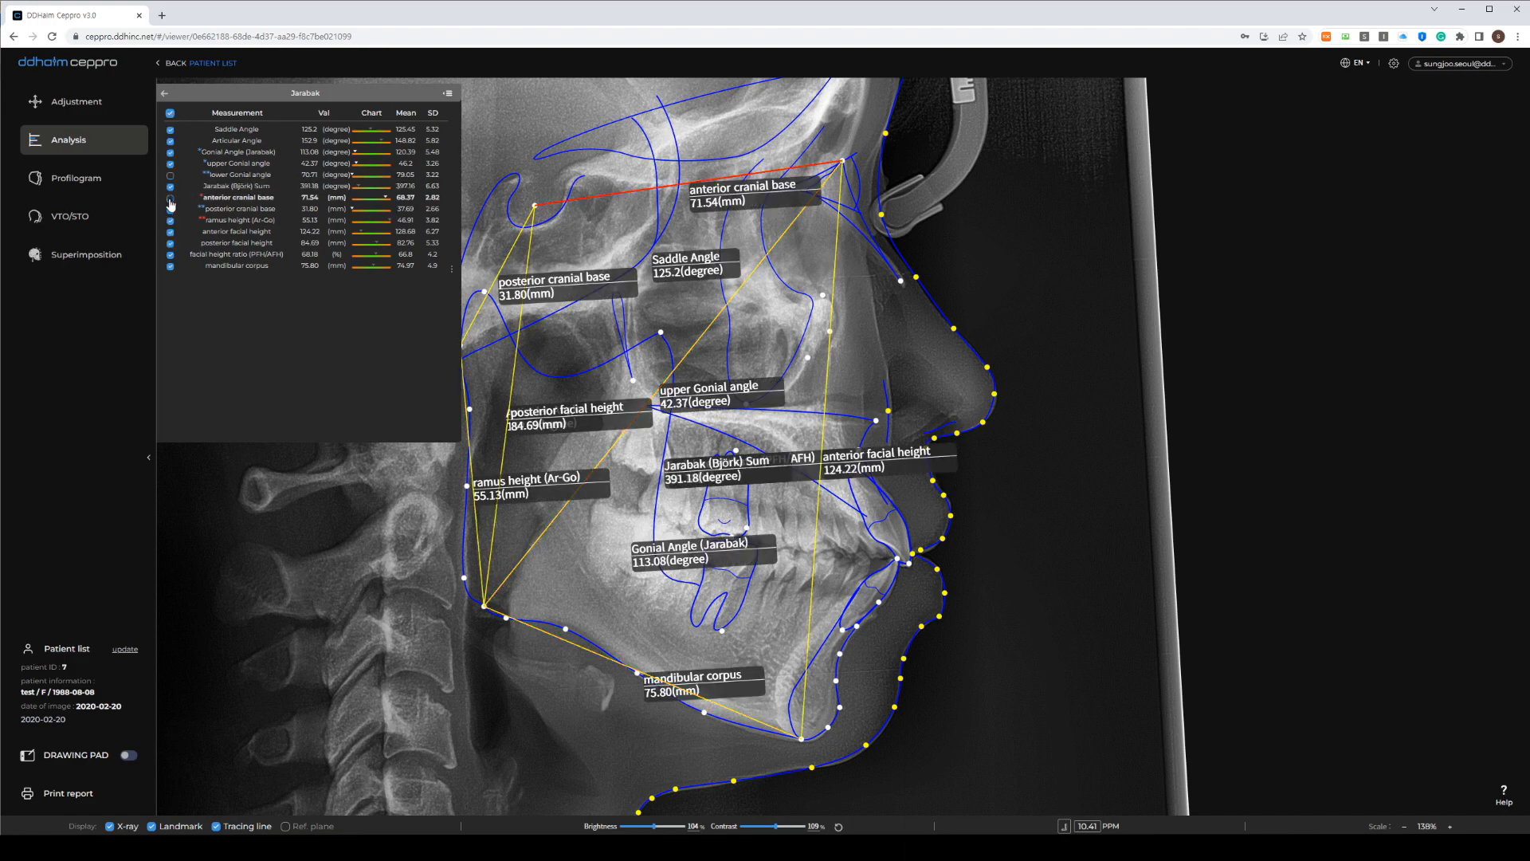
click(169, 231)
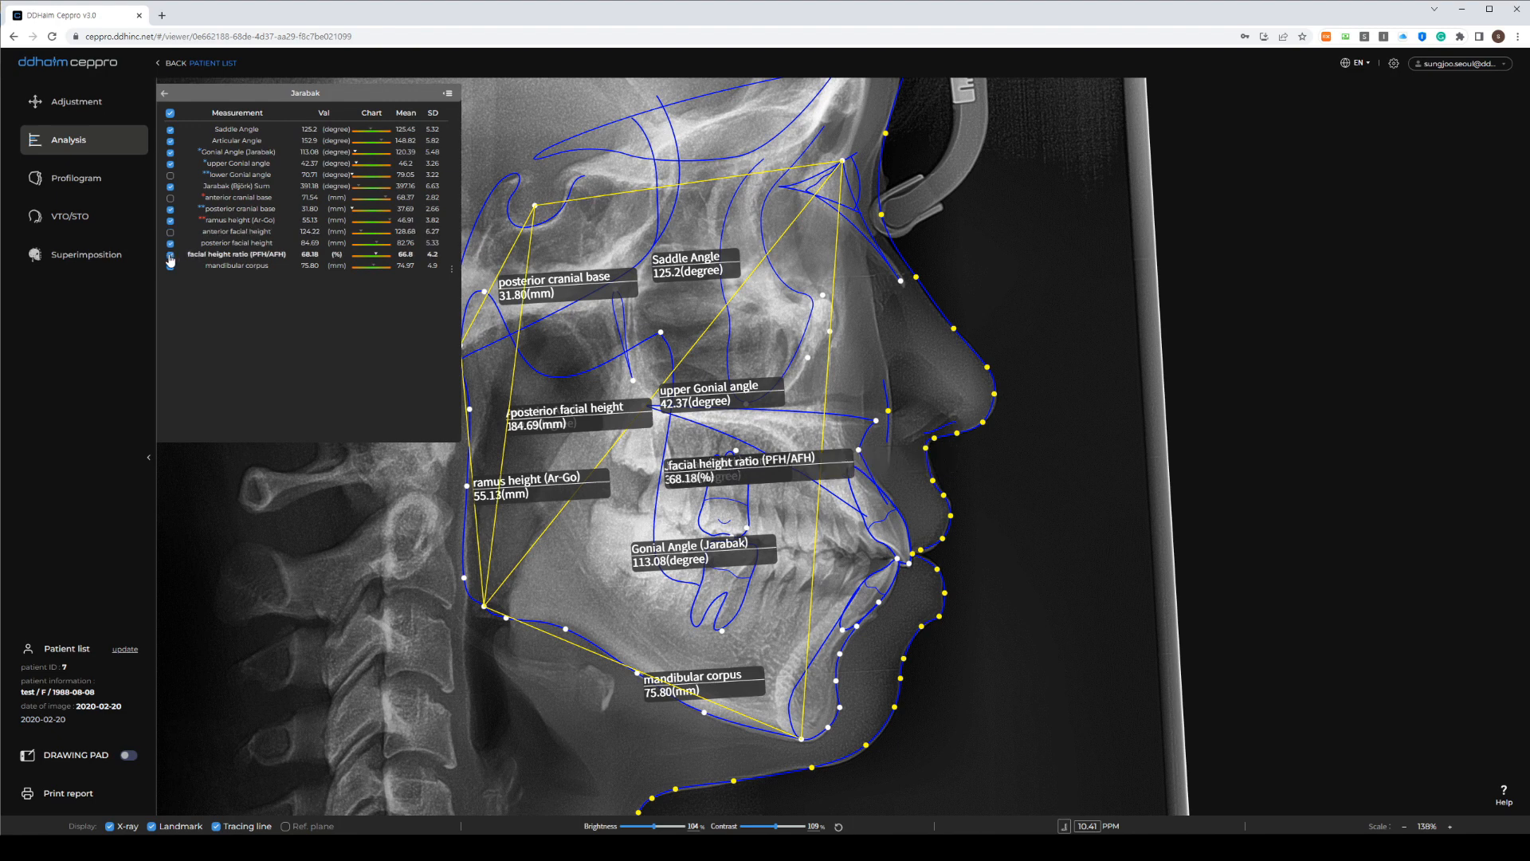
click(170, 265)
click(170, 141)
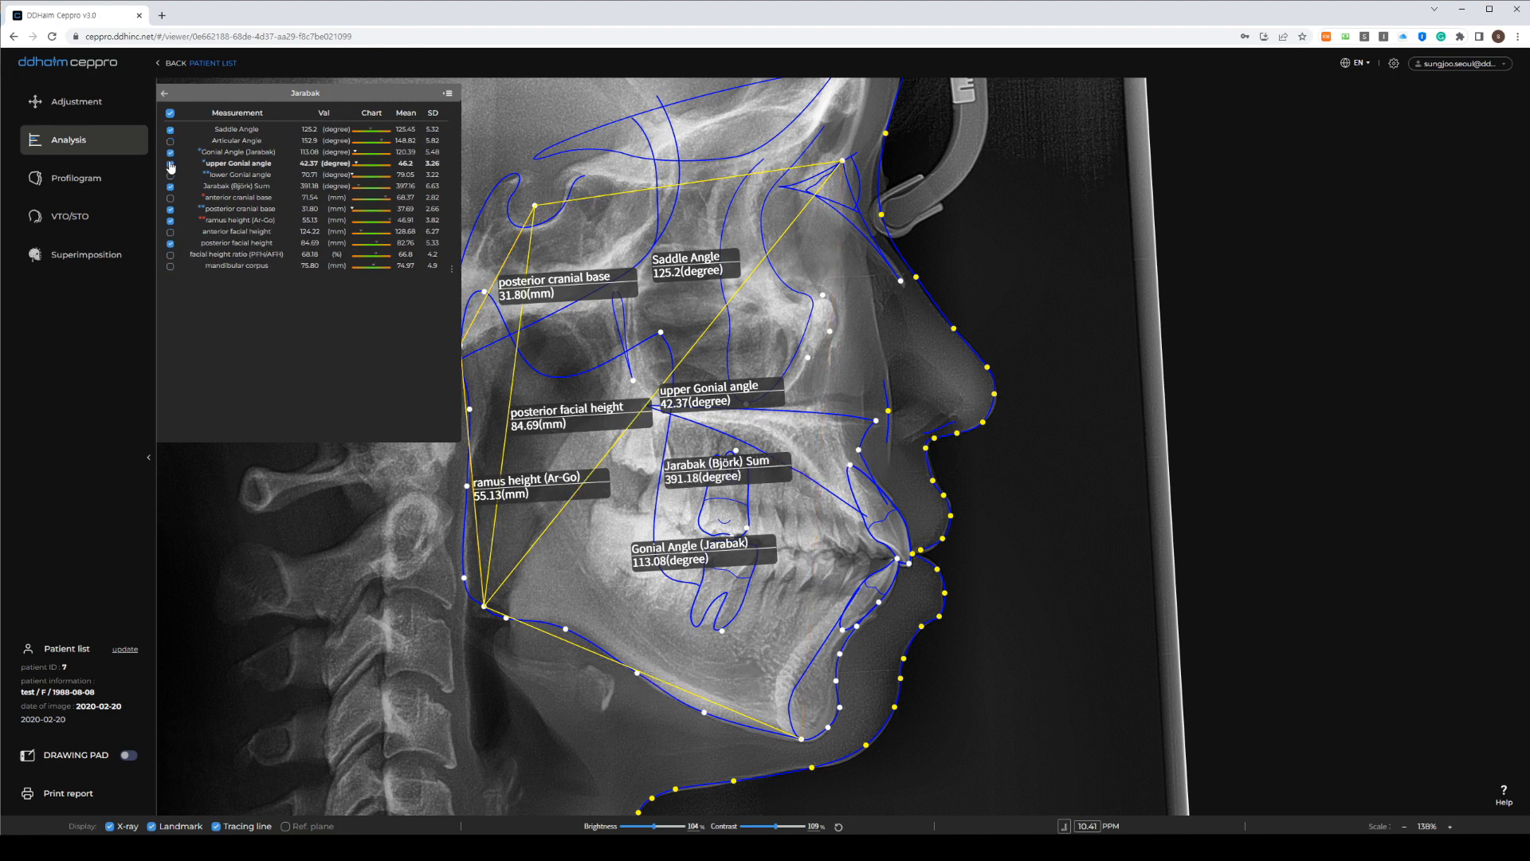
click(169, 164)
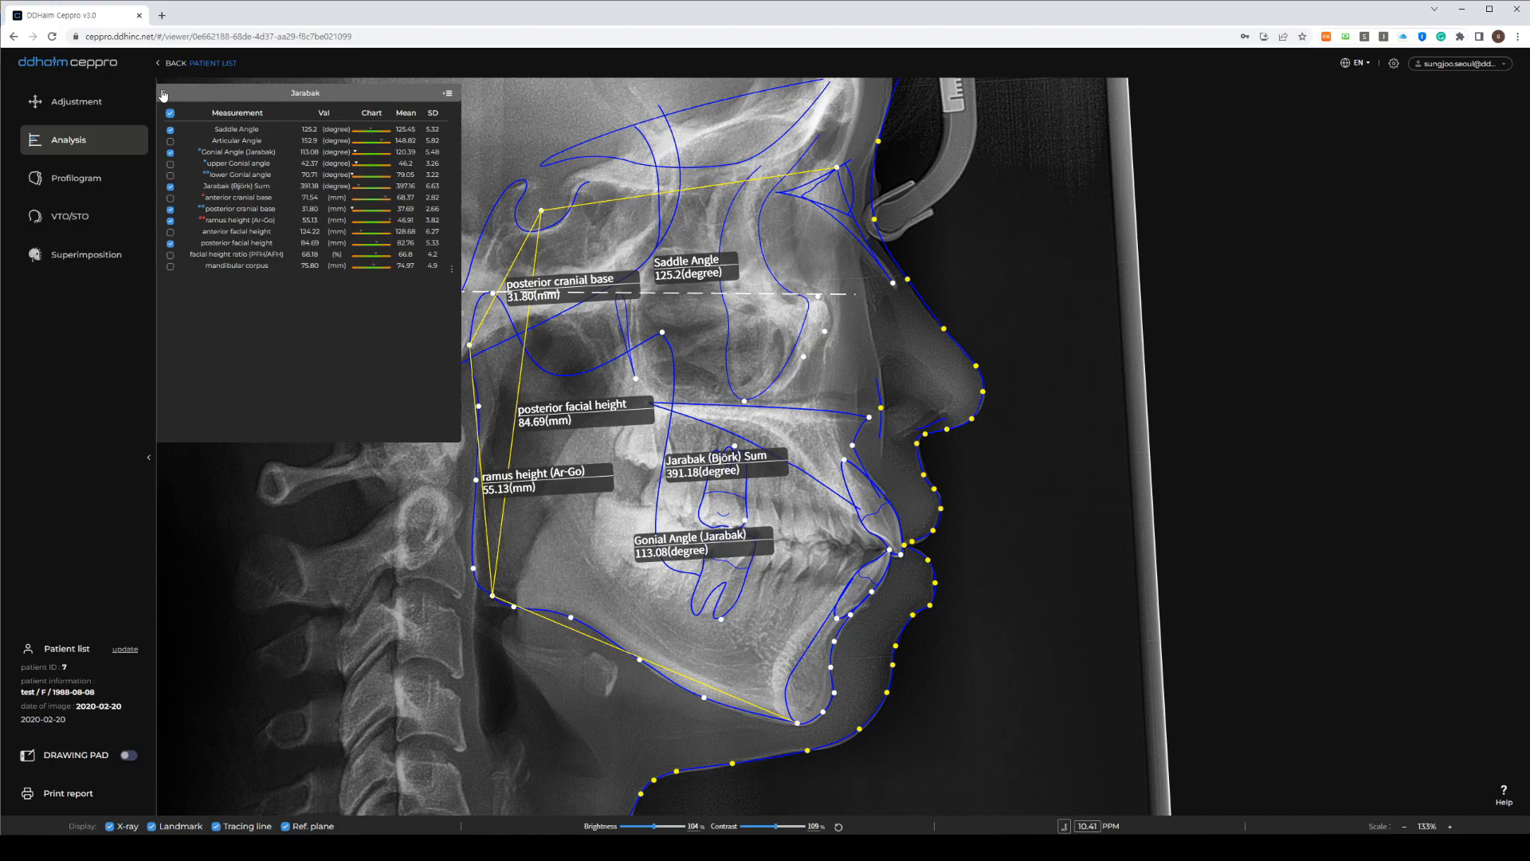
click(163, 95)
Create a new analysis method named 'cho's method' on the Customization page
click(195, 203)
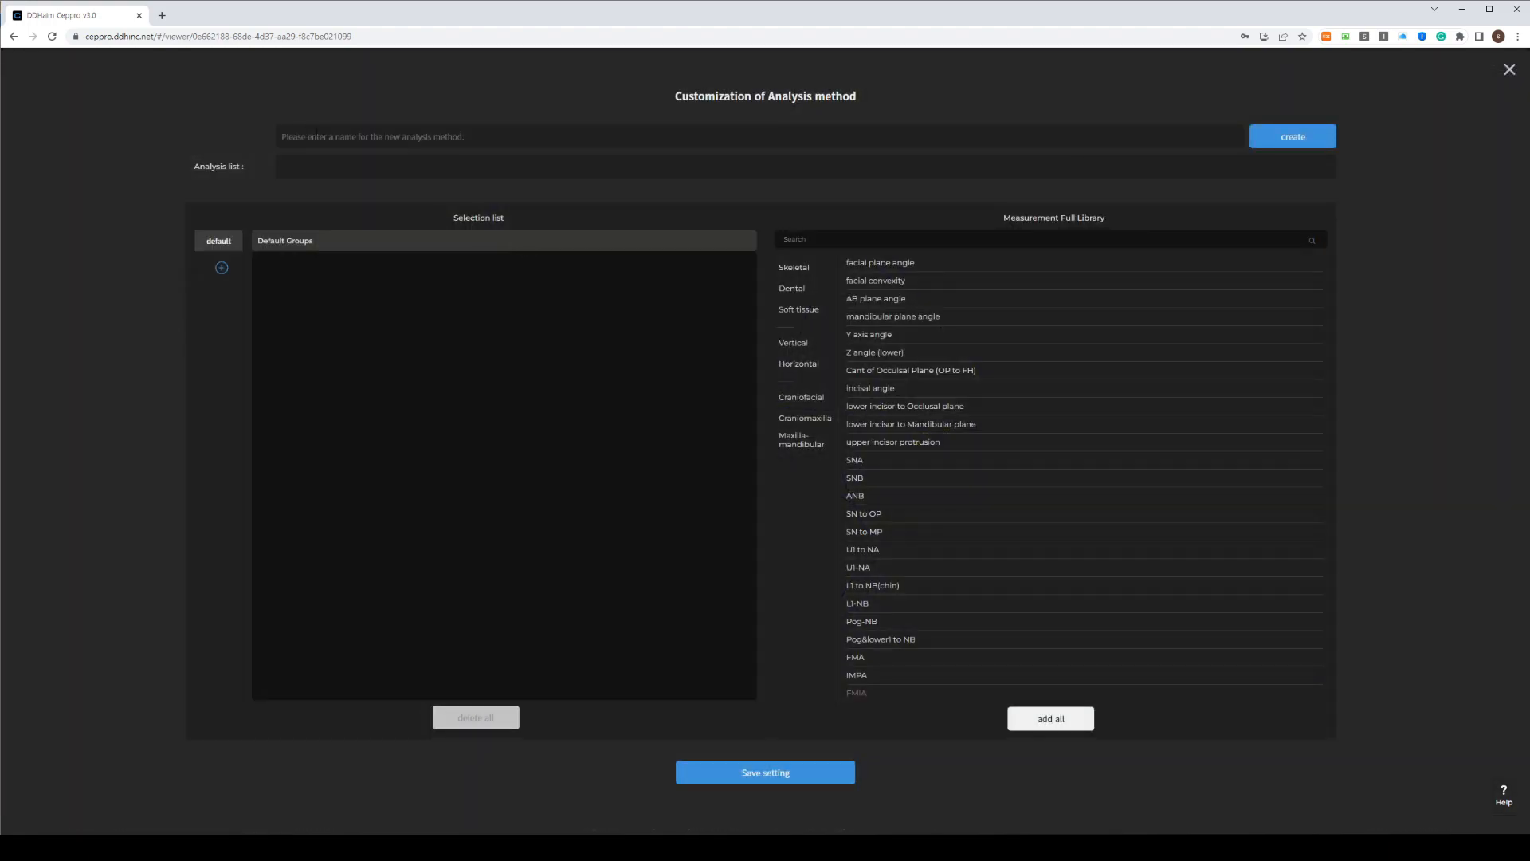
click(316, 134)
text(sho)
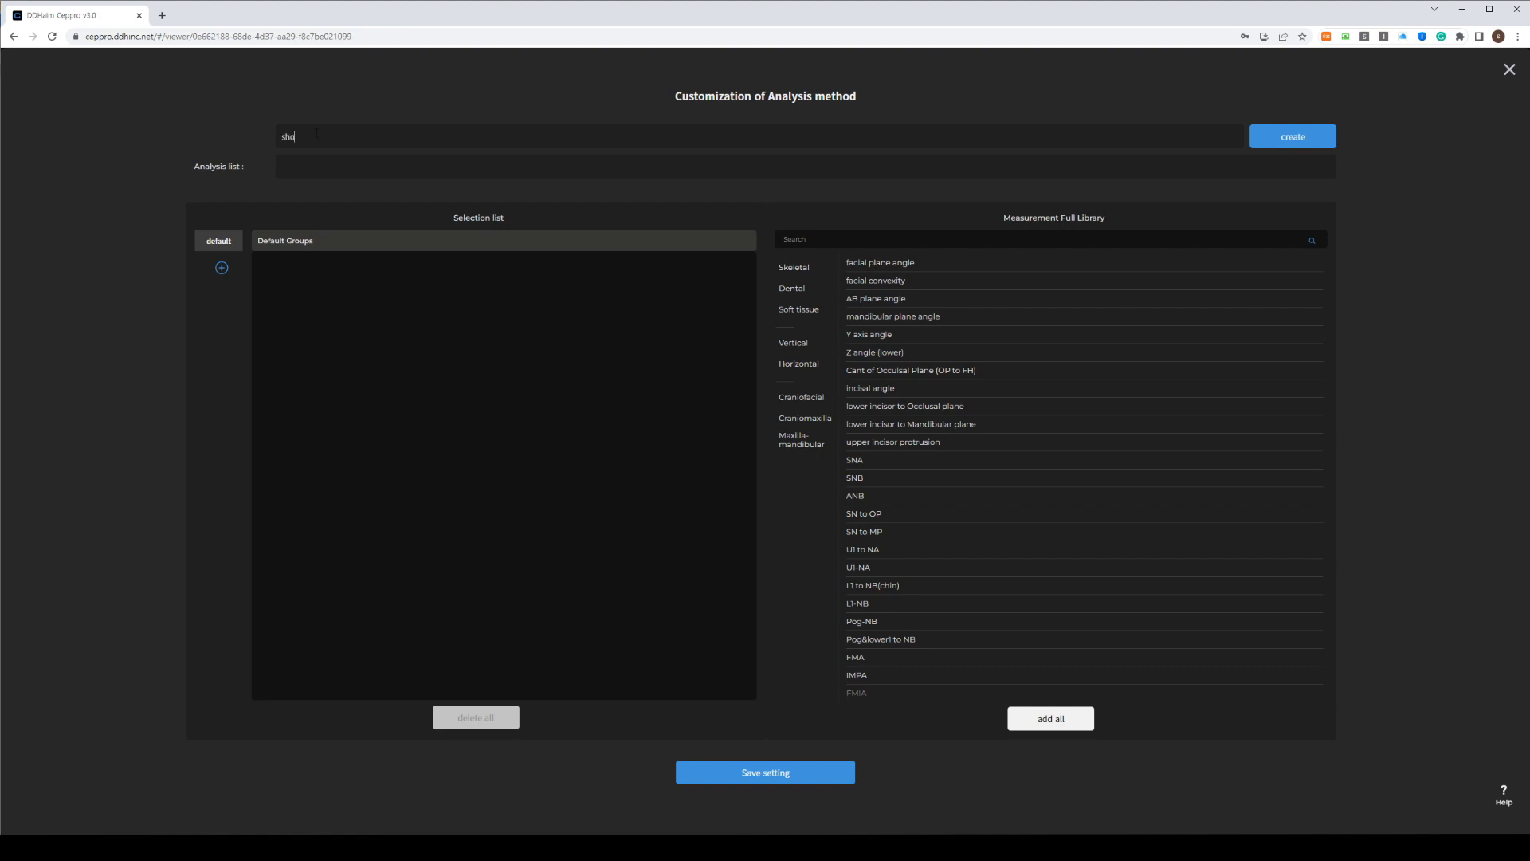
key(BackSpace)
key(BackSpace)
text(ch)
key(Return)
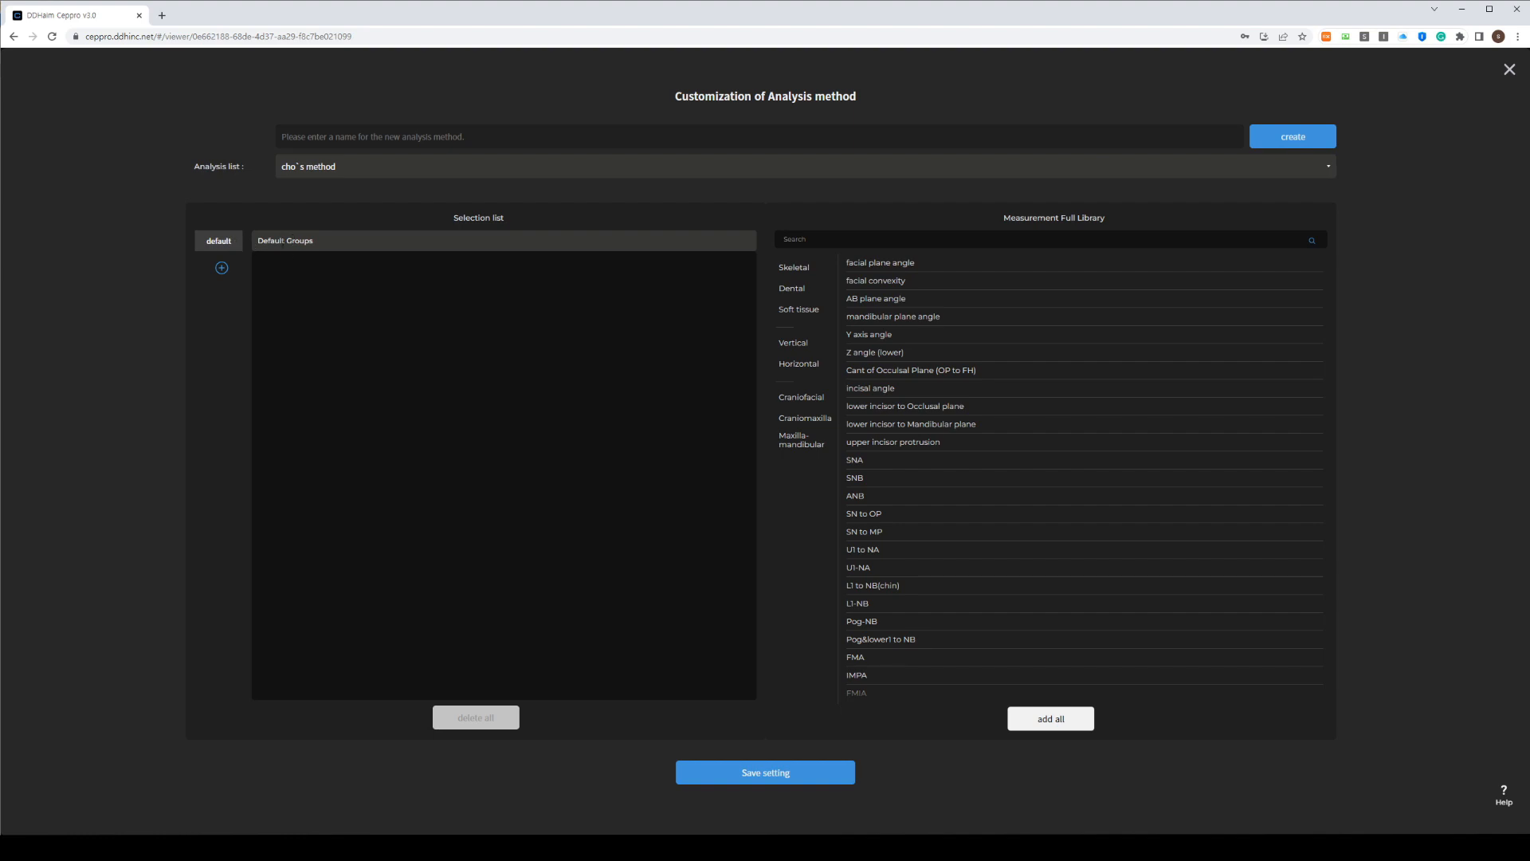
Add the measurement groups dental, skeletal AP and skeletal VT to the method
click(222, 268)
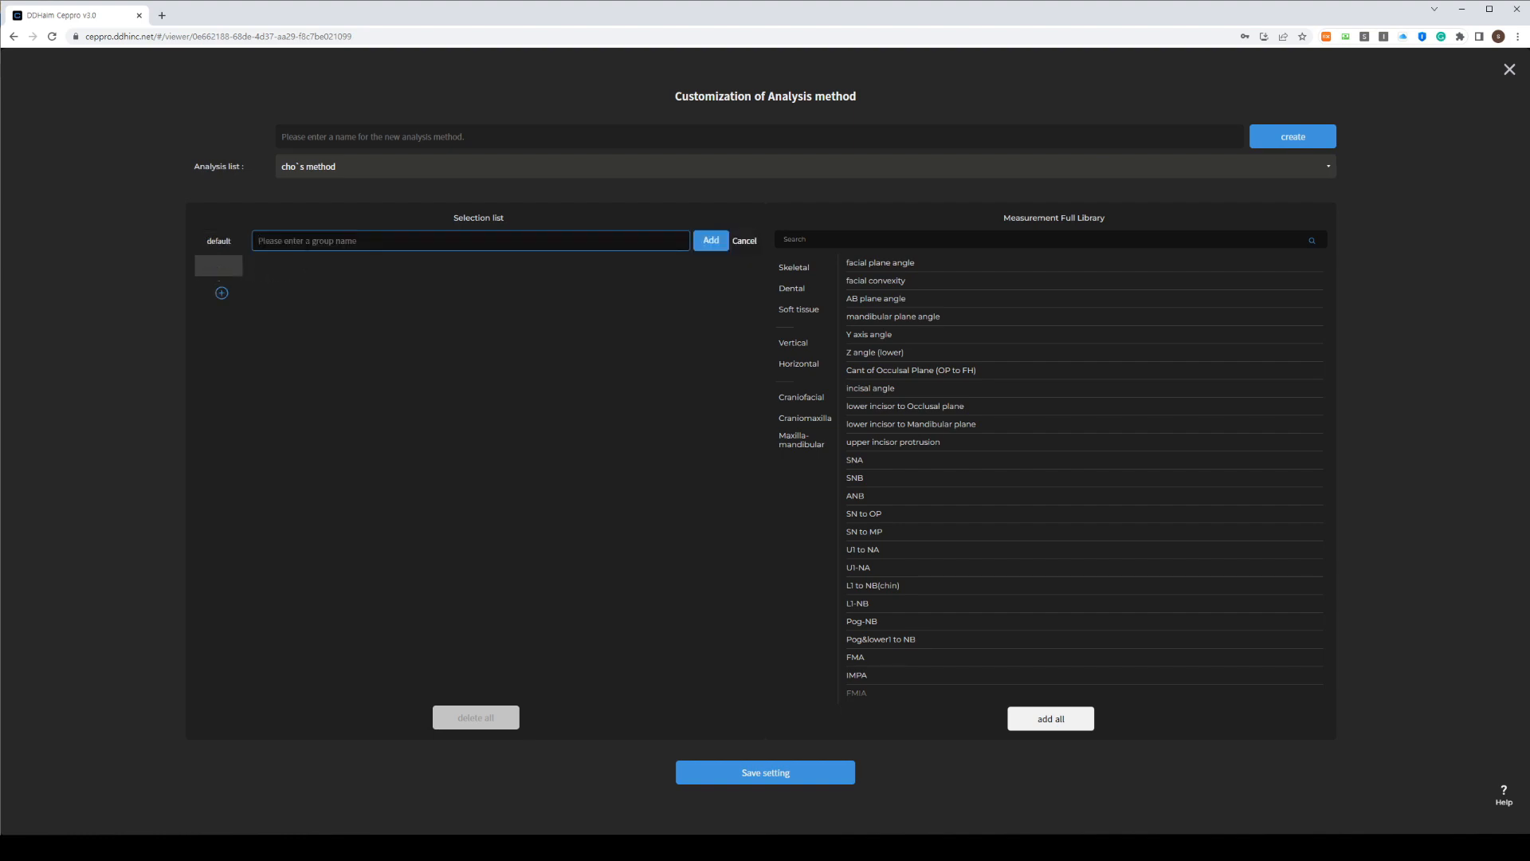
text(dental)
click(707, 243)
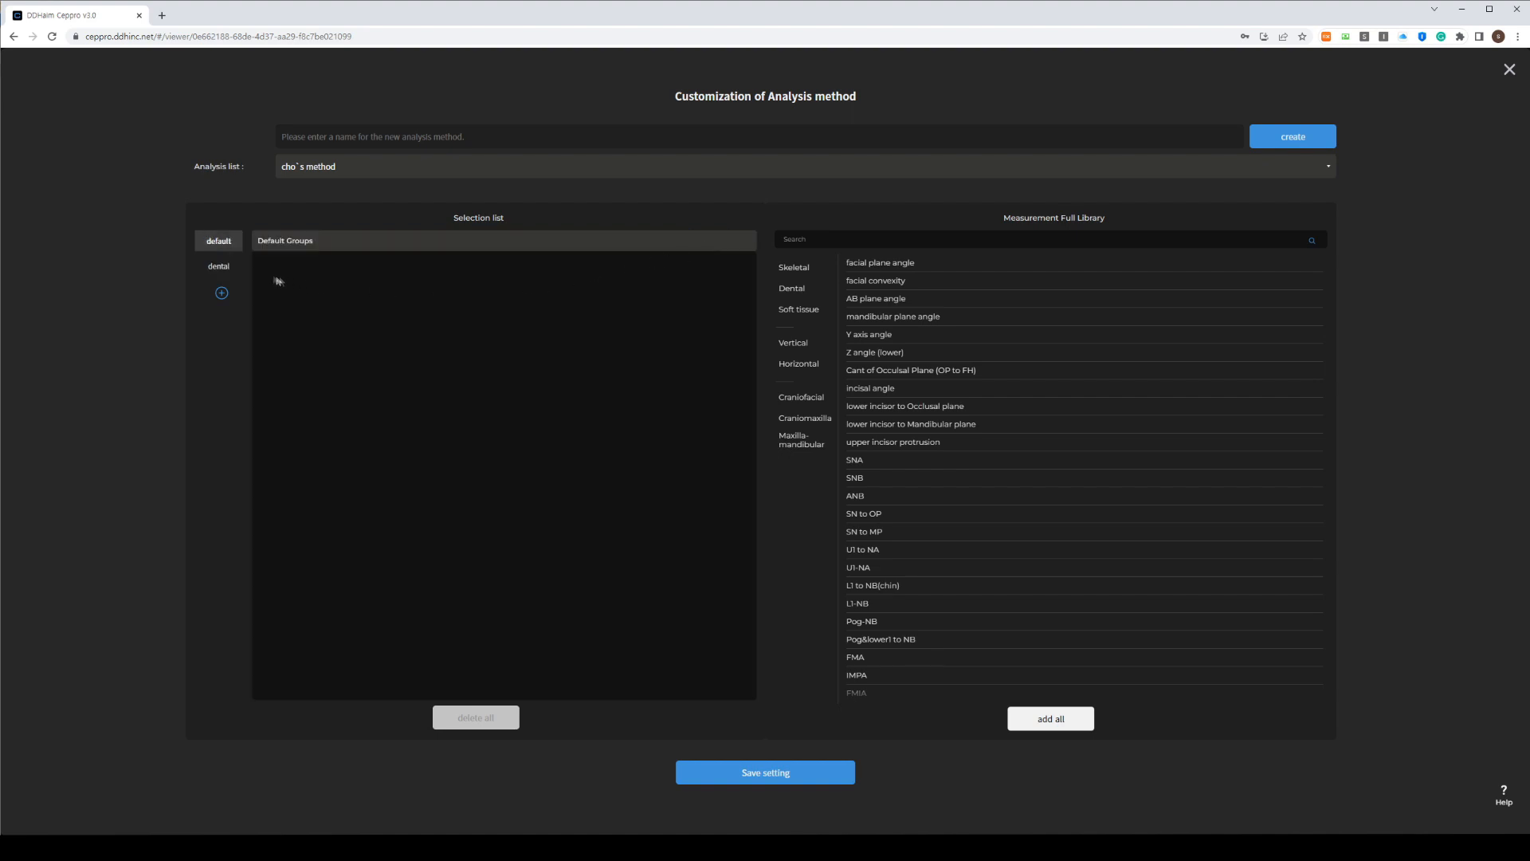
click(221, 293)
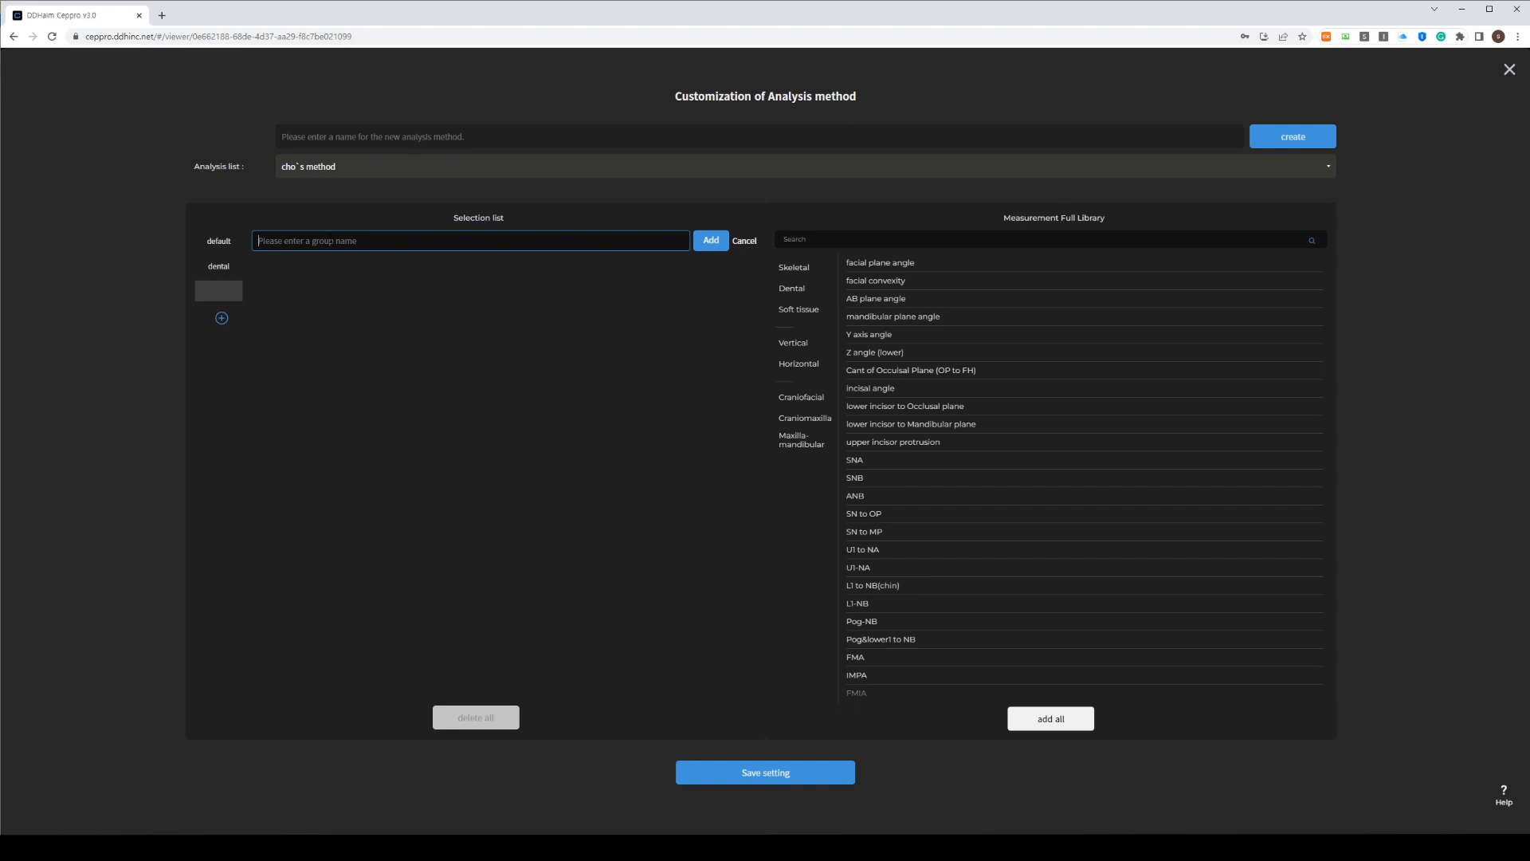
text(skeletal VT)
click(709, 241)
click(222, 343)
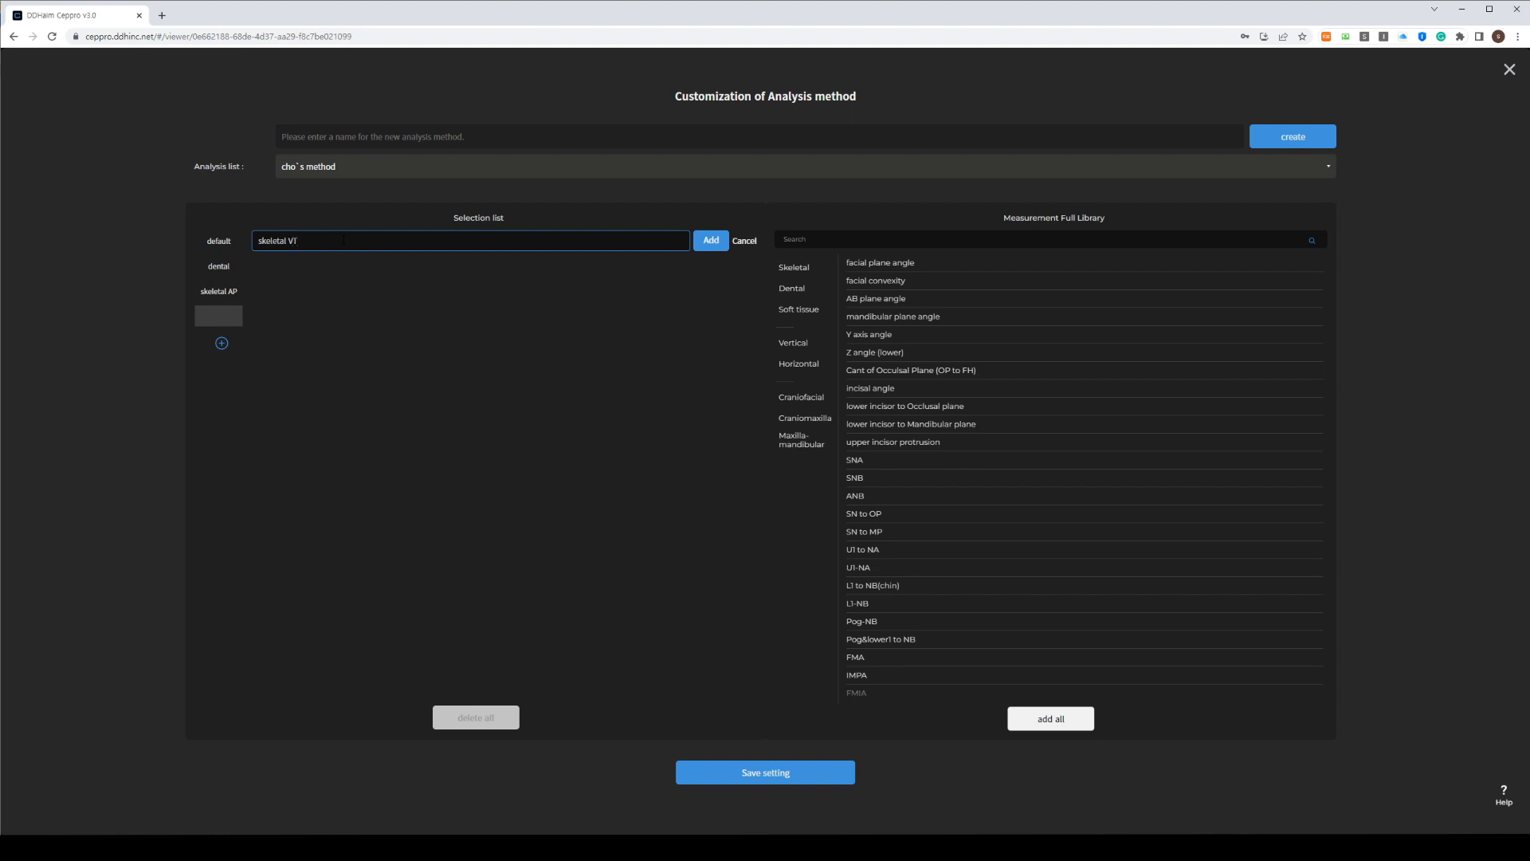
click(711, 240)
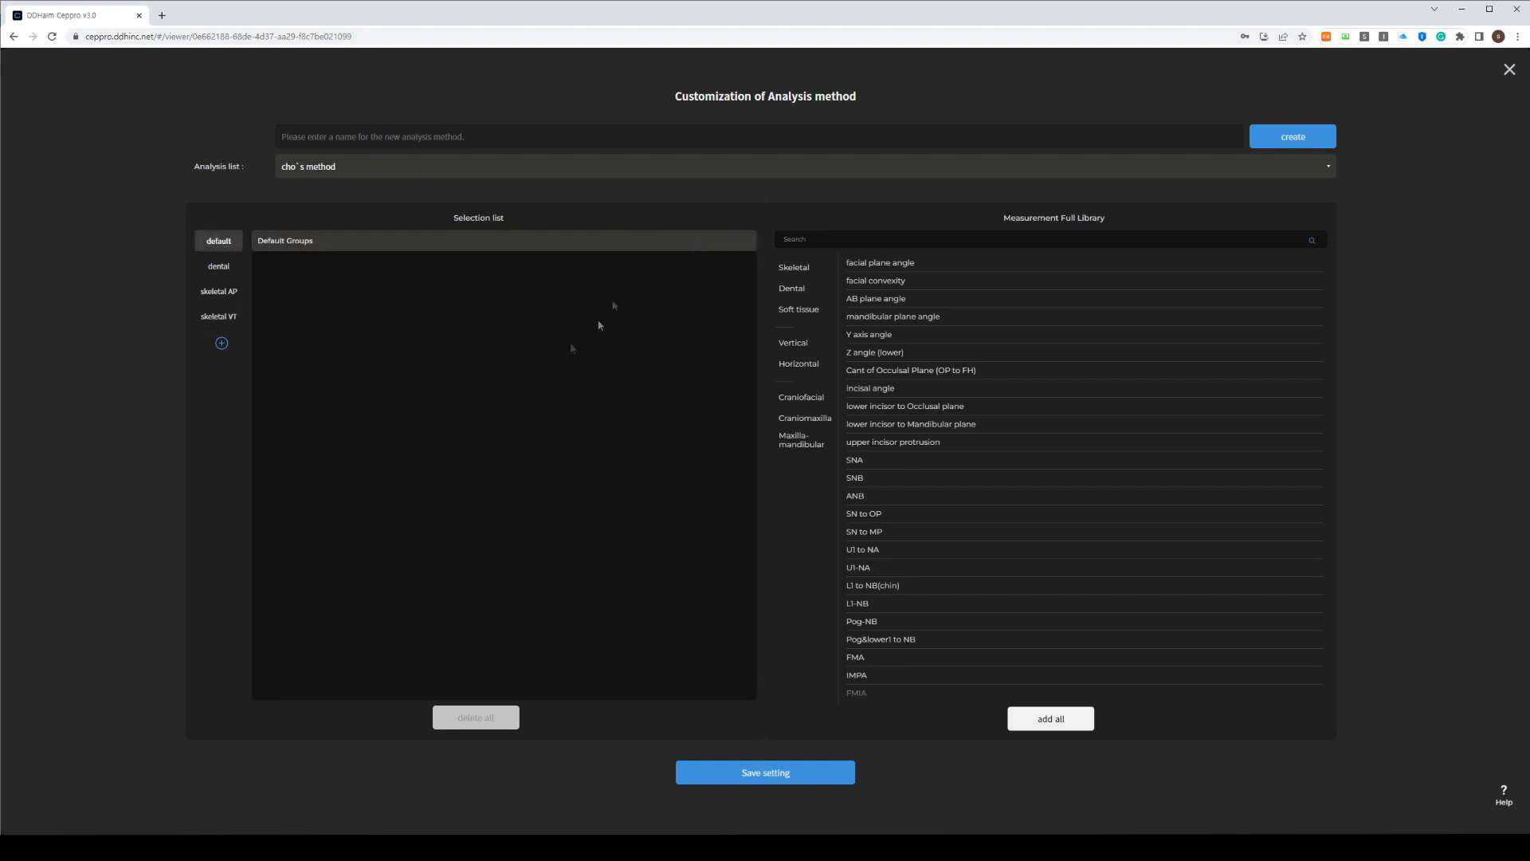
Add IMPA, L1-NB, FMIA, U1 to FH and U1 to SN from the Dental library
click(221, 269)
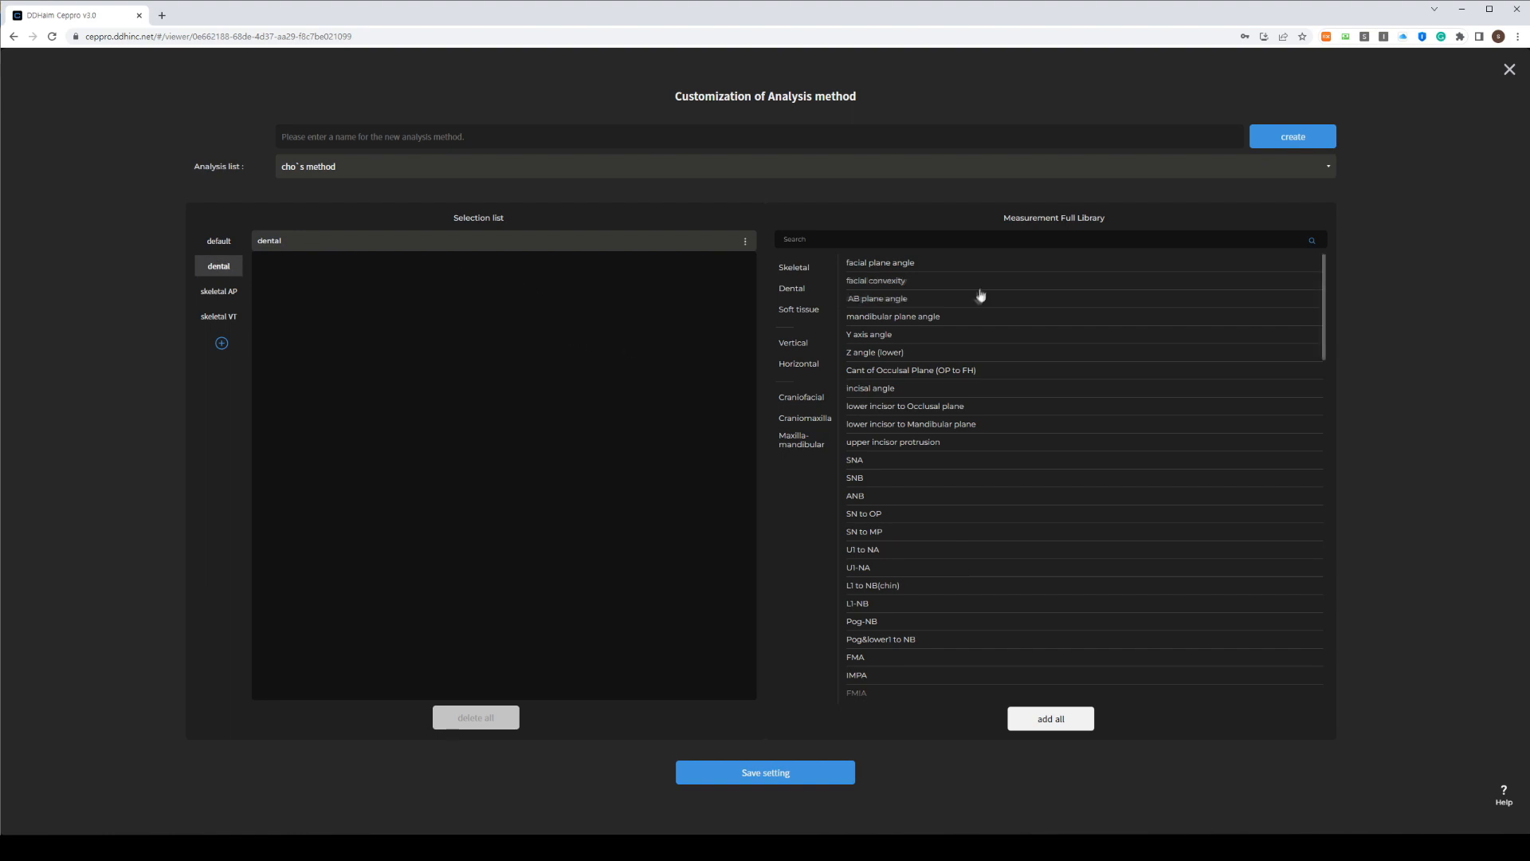
click(795, 289)
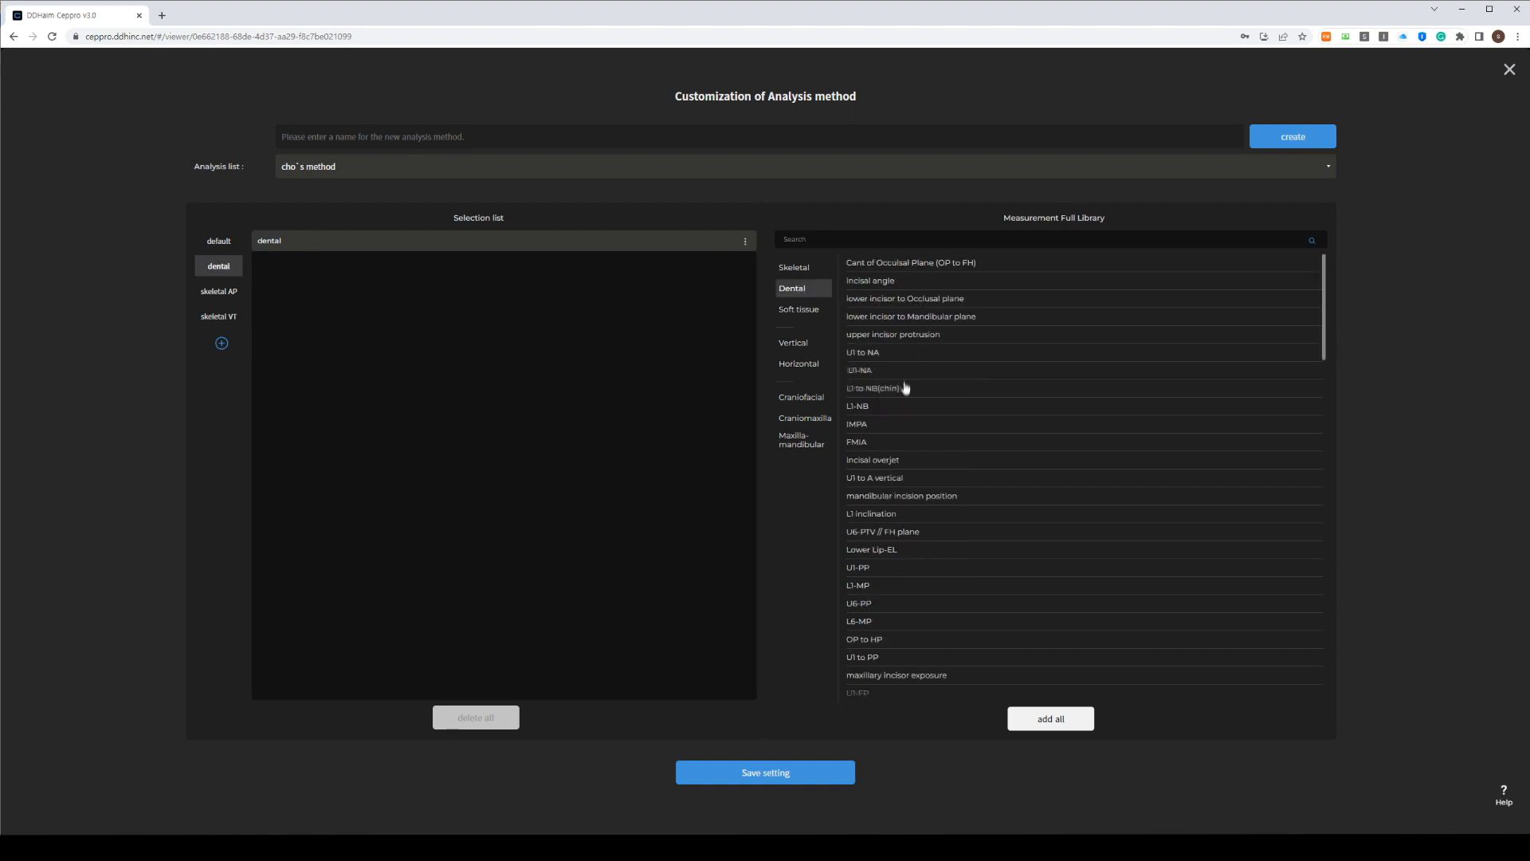
click(865, 427)
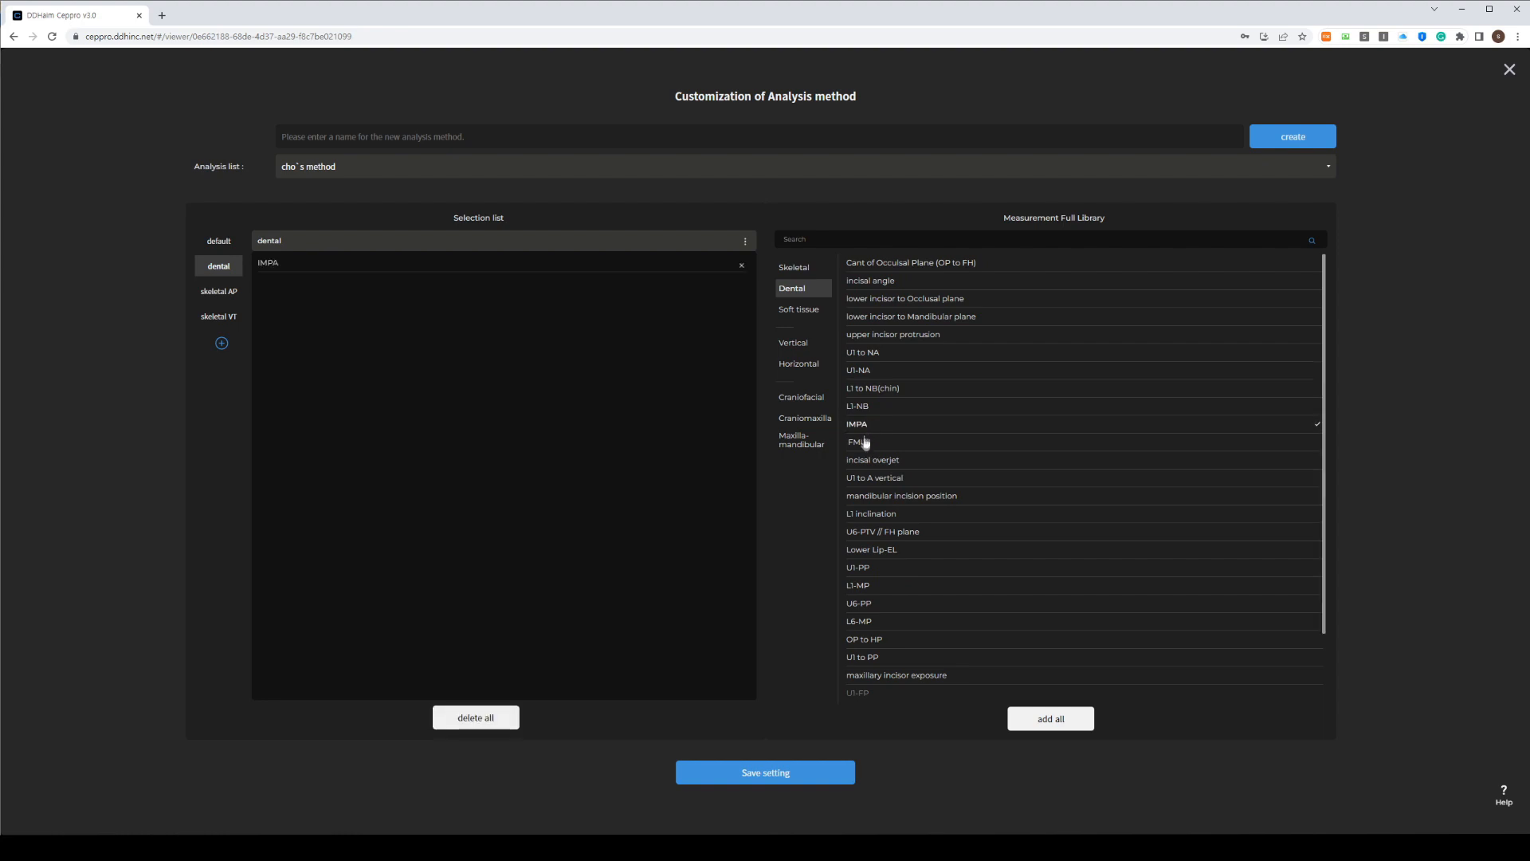
click(864, 410)
click(867, 444)
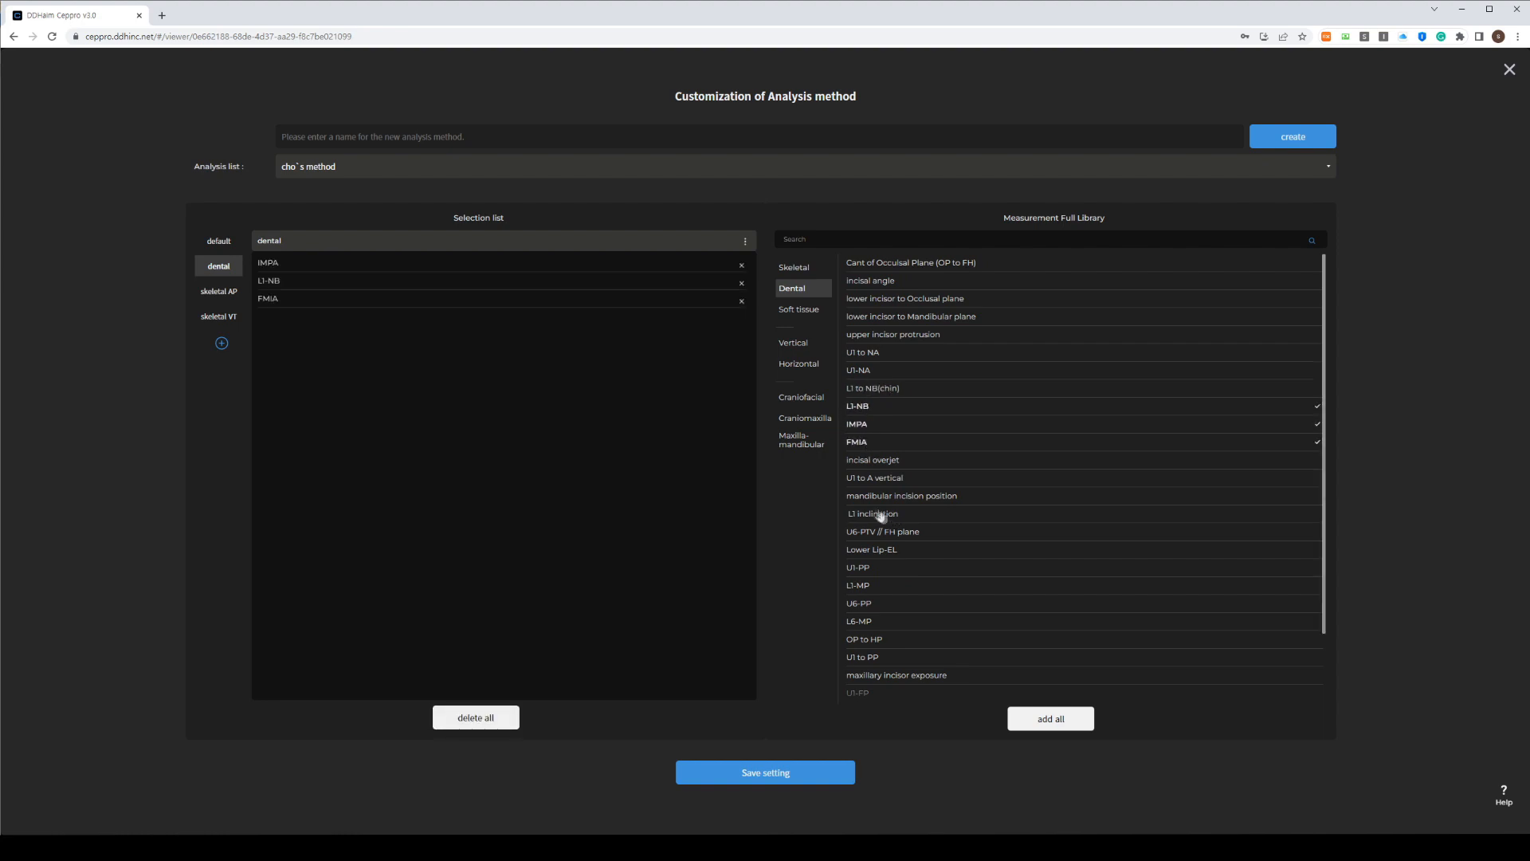
scroll(916, 632, down, 1)
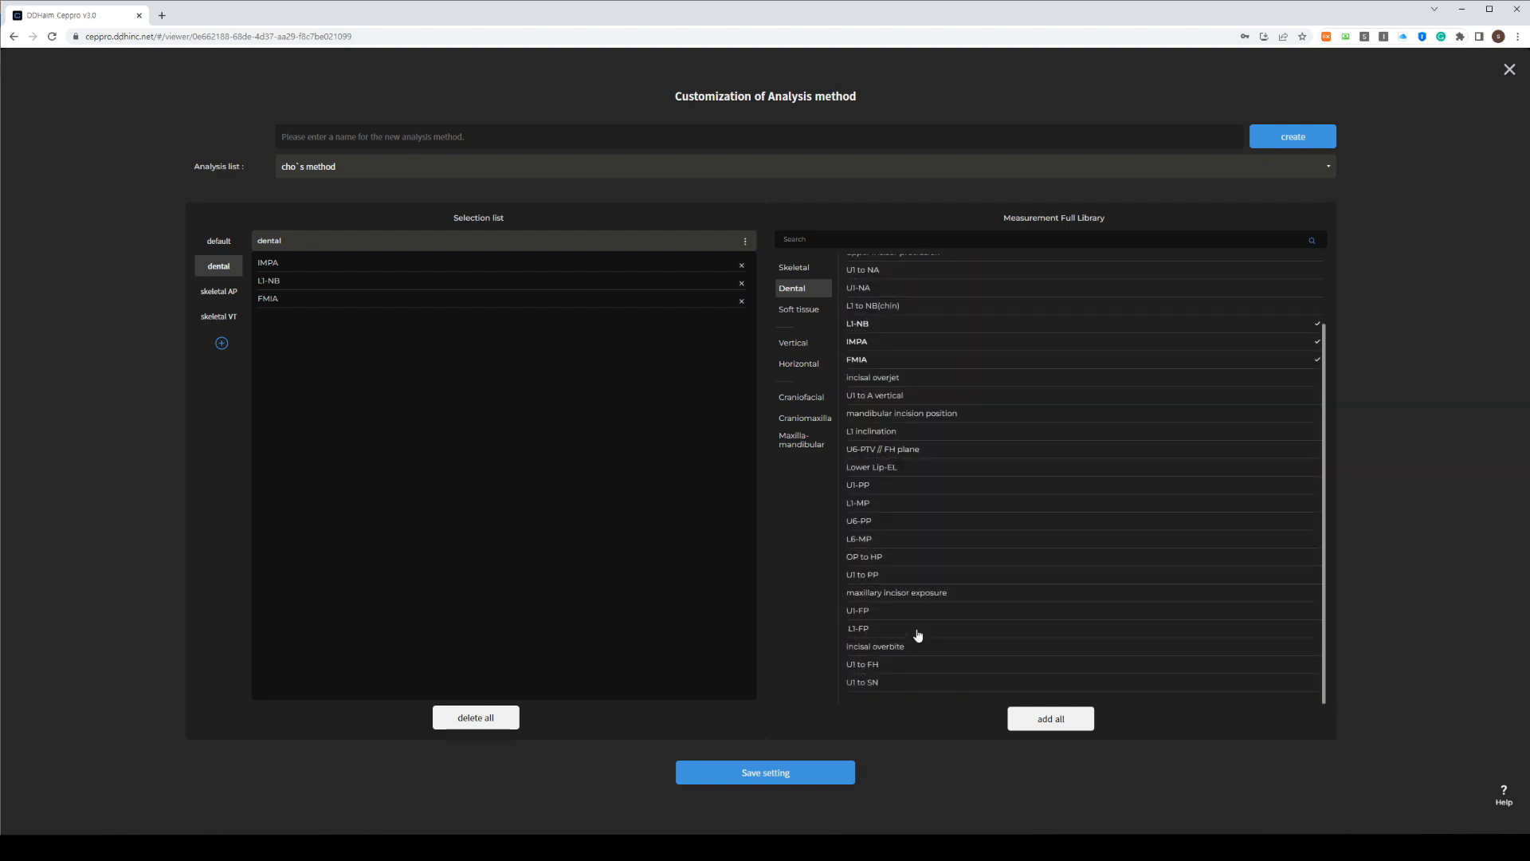
click(883, 668)
click(883, 680)
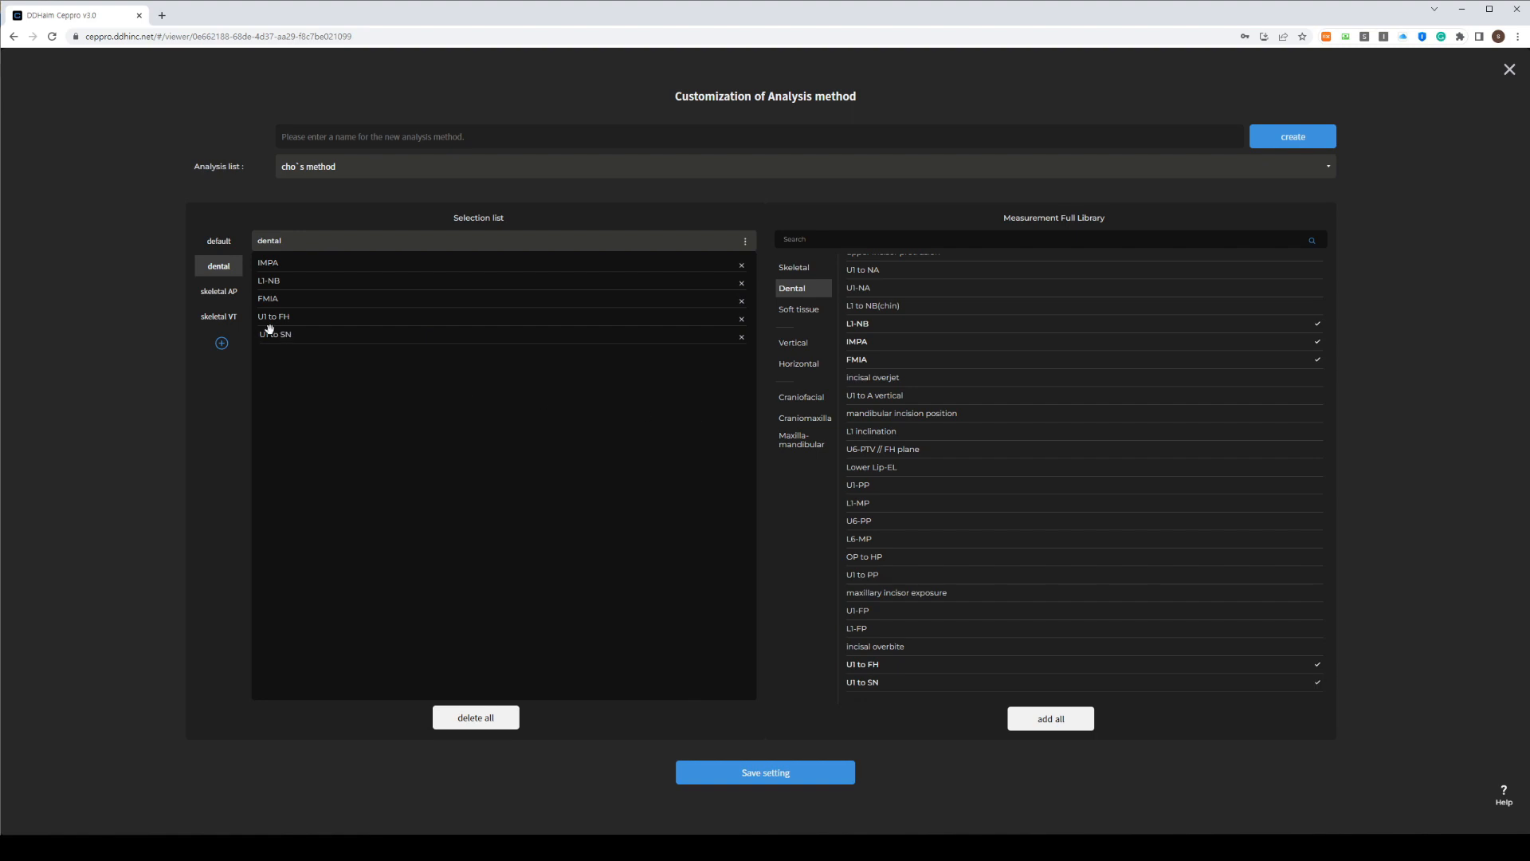
click(233, 294)
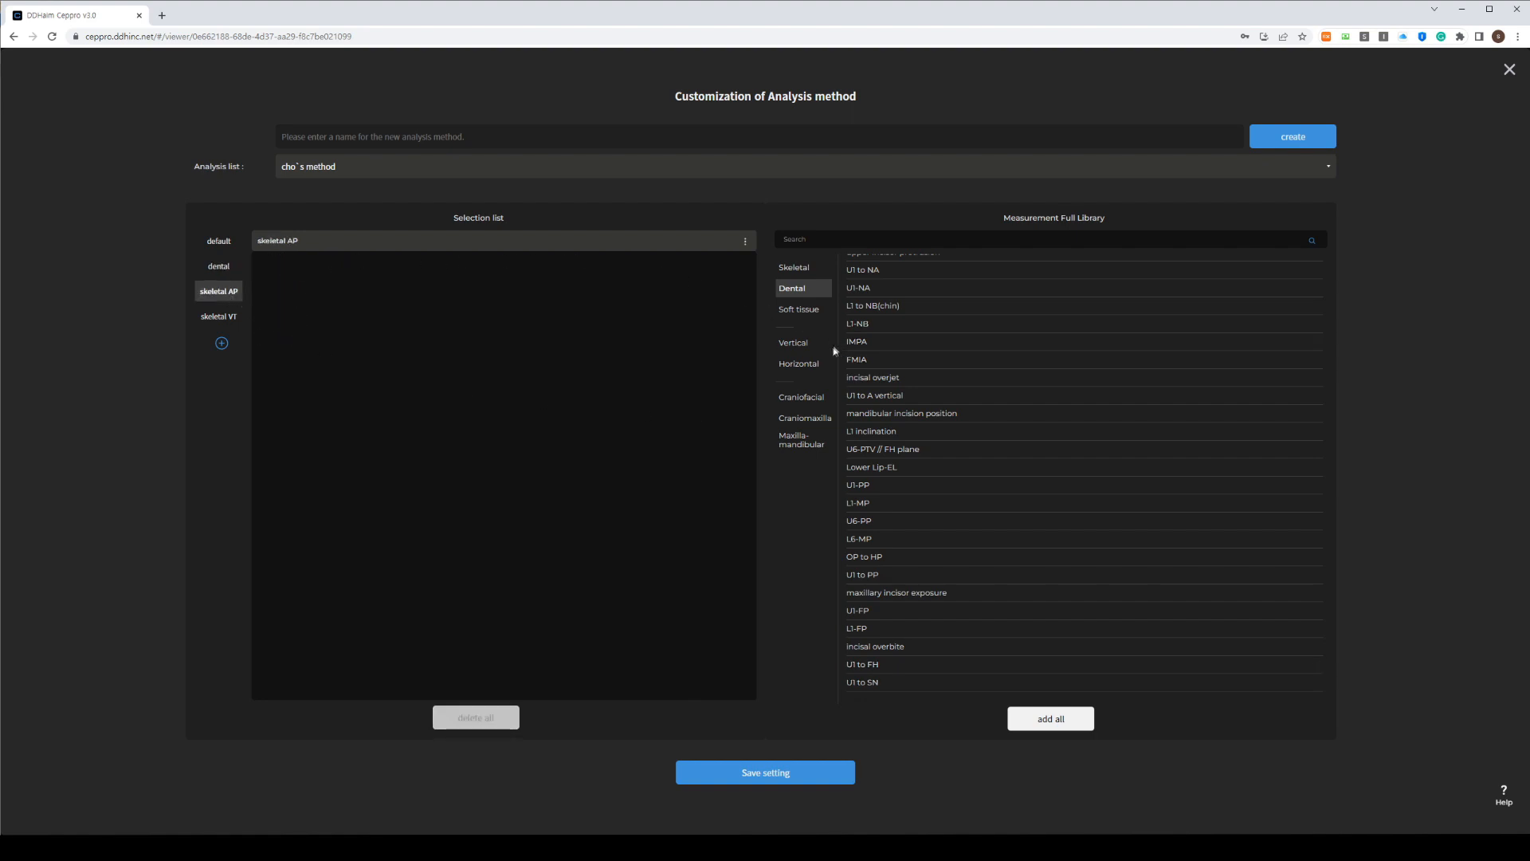
Add SNA, SNB, ANB, facial convexity and facial plane angle to the skeletal AP group
click(796, 269)
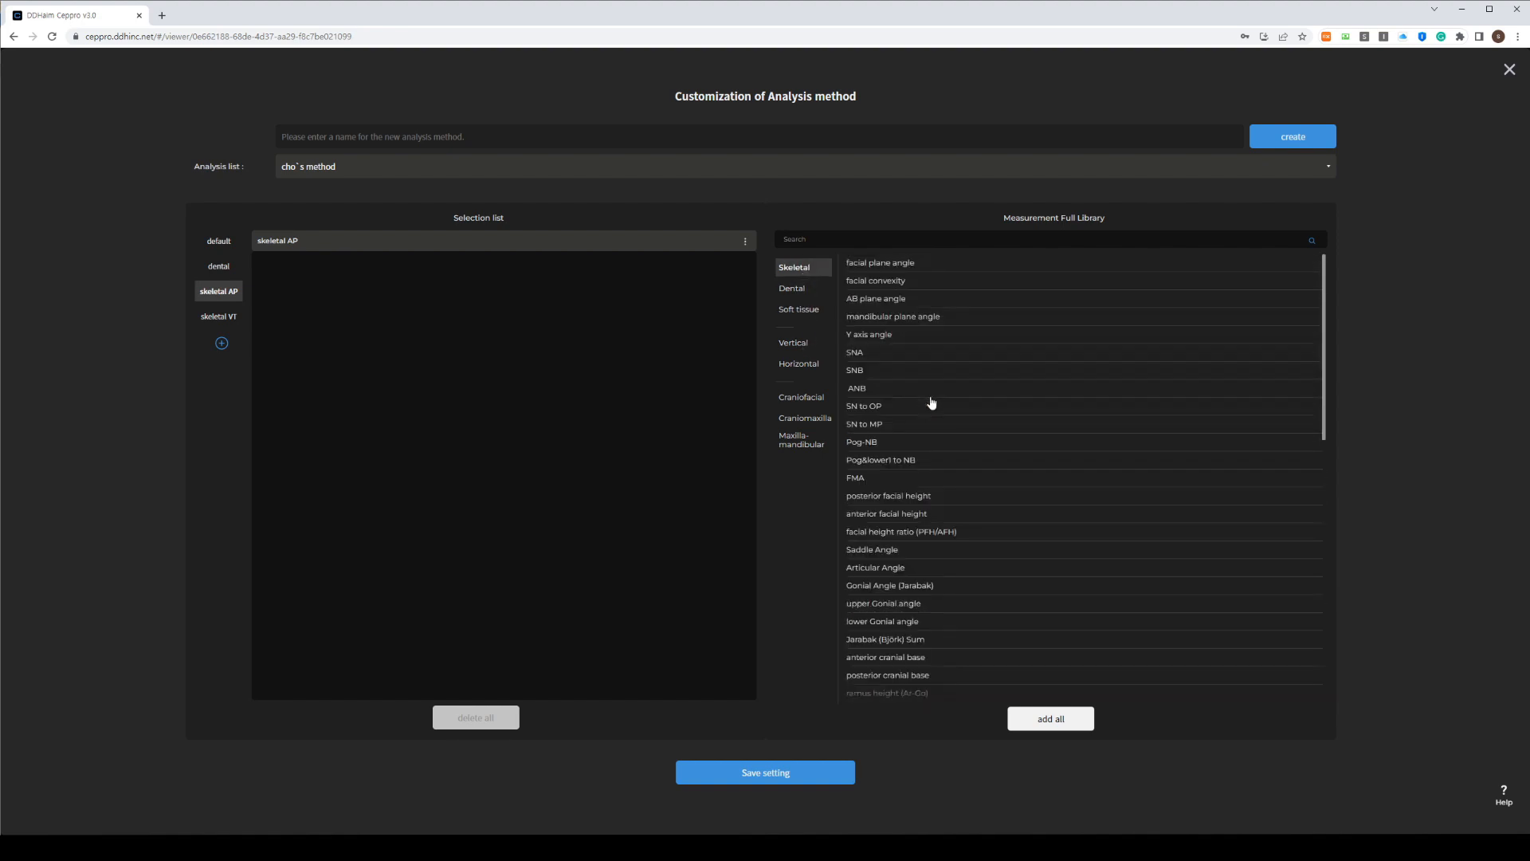
click(868, 352)
click(869, 370)
click(870, 387)
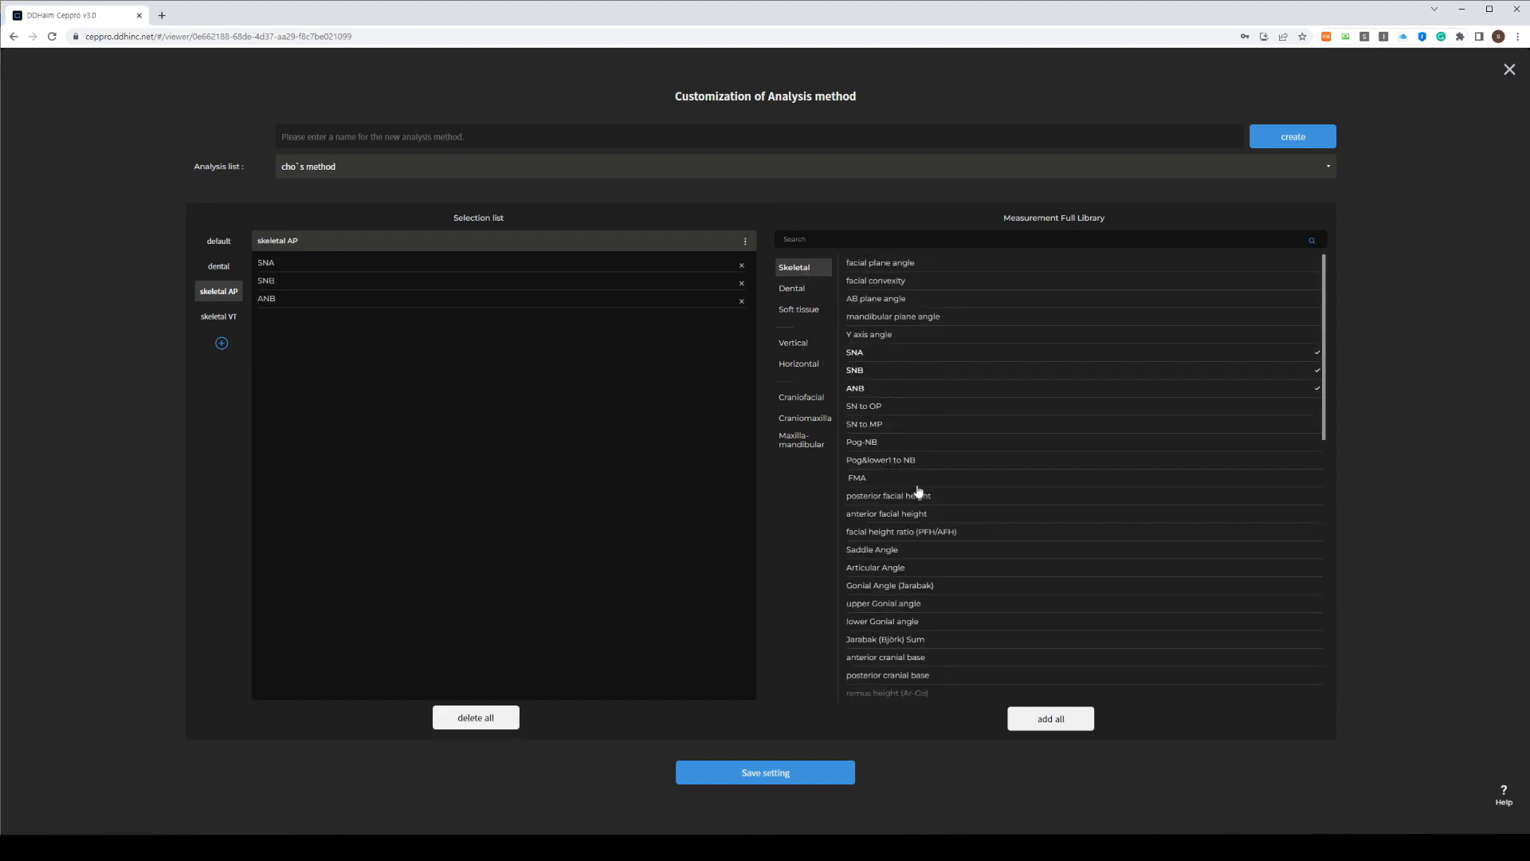
scroll(920, 490, down, 3)
scroll(921, 490, down, 2)
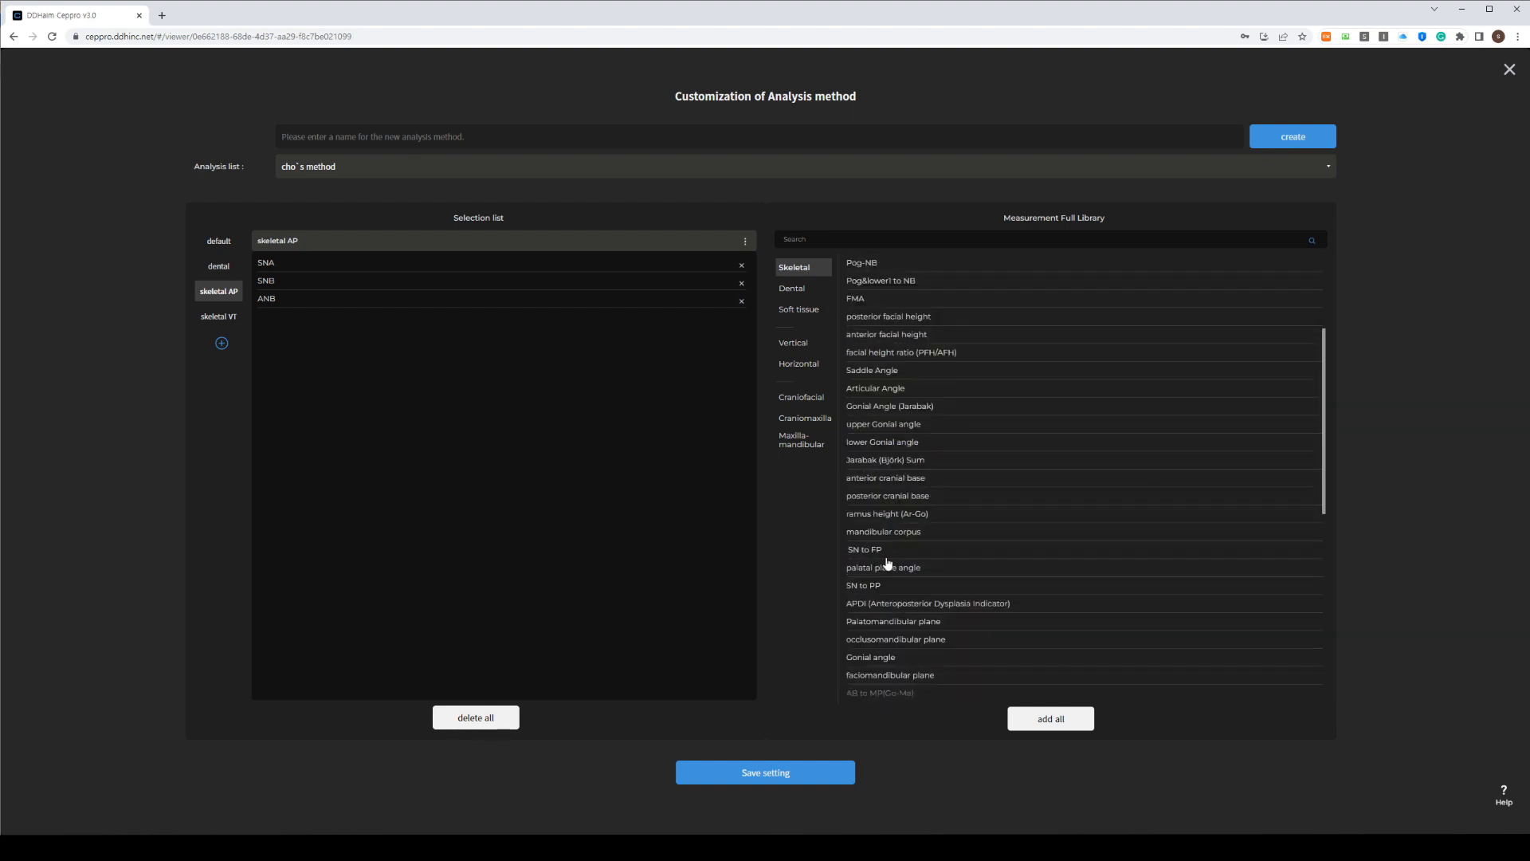
scroll(889, 562, up, 5)
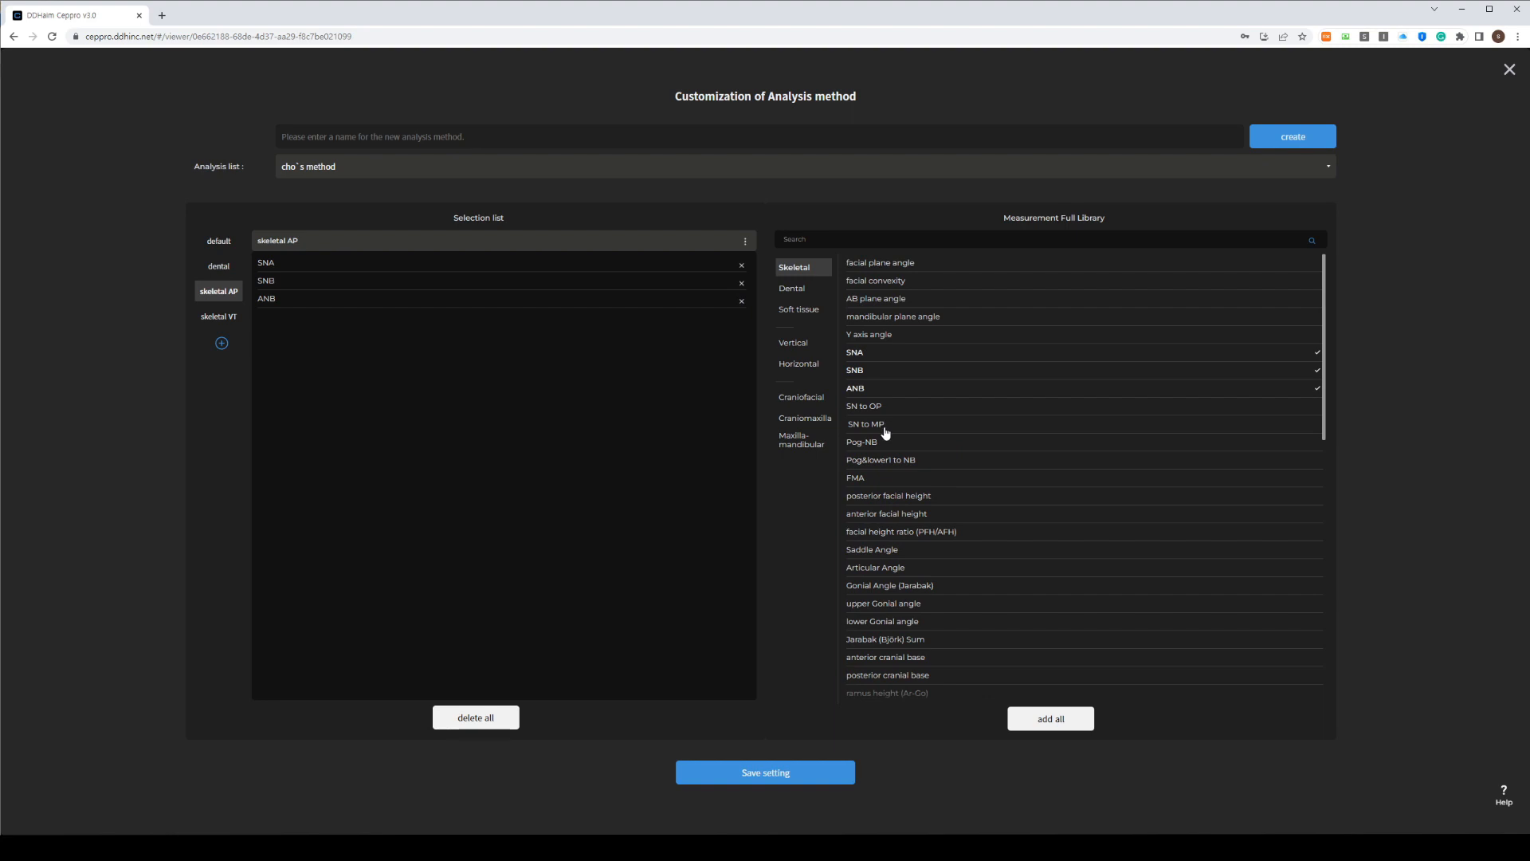
click(881, 281)
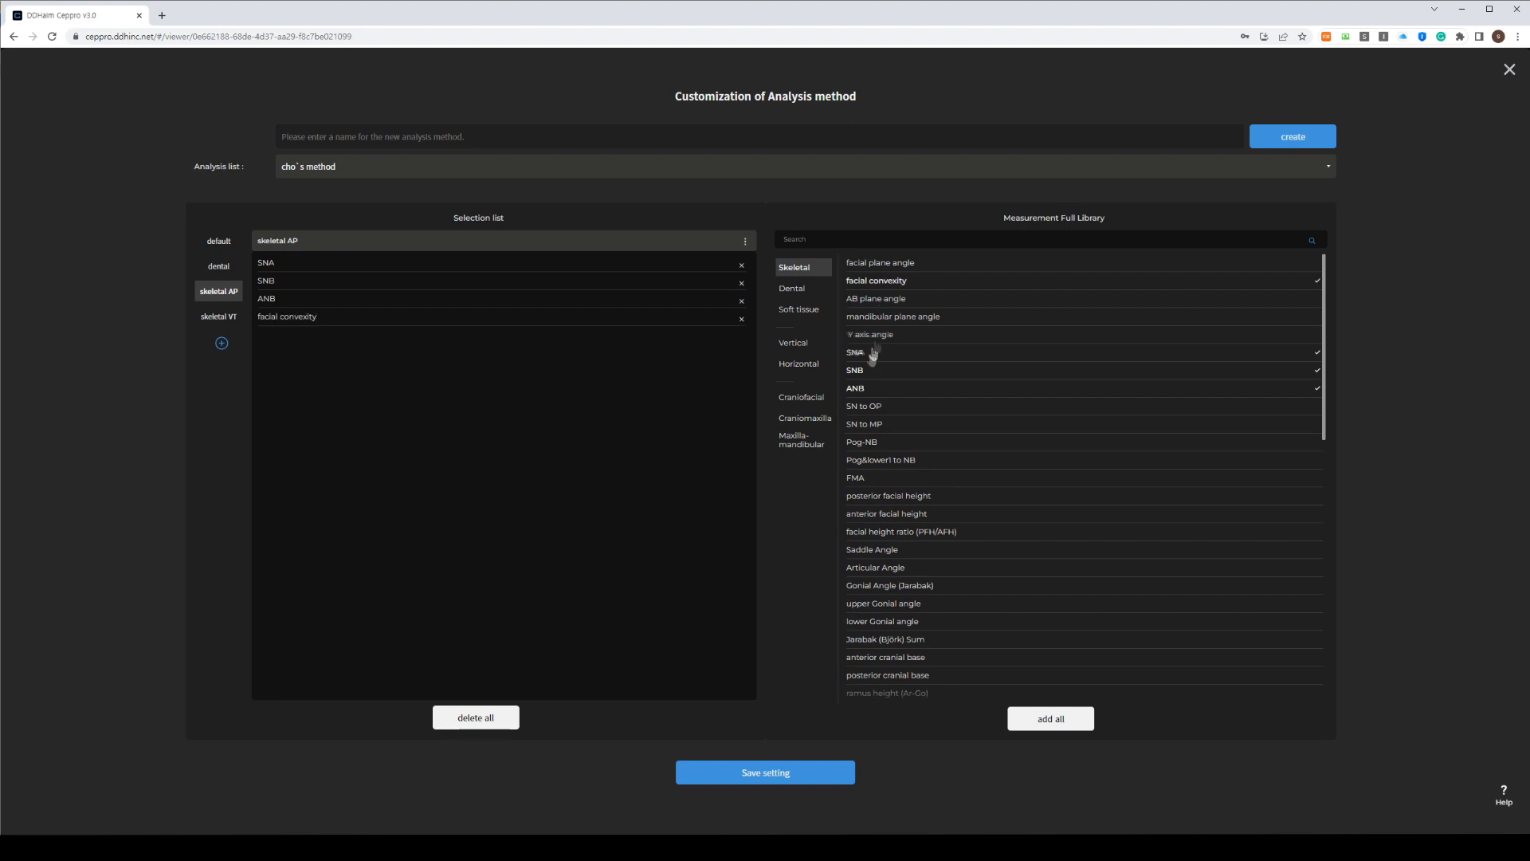
click(883, 264)
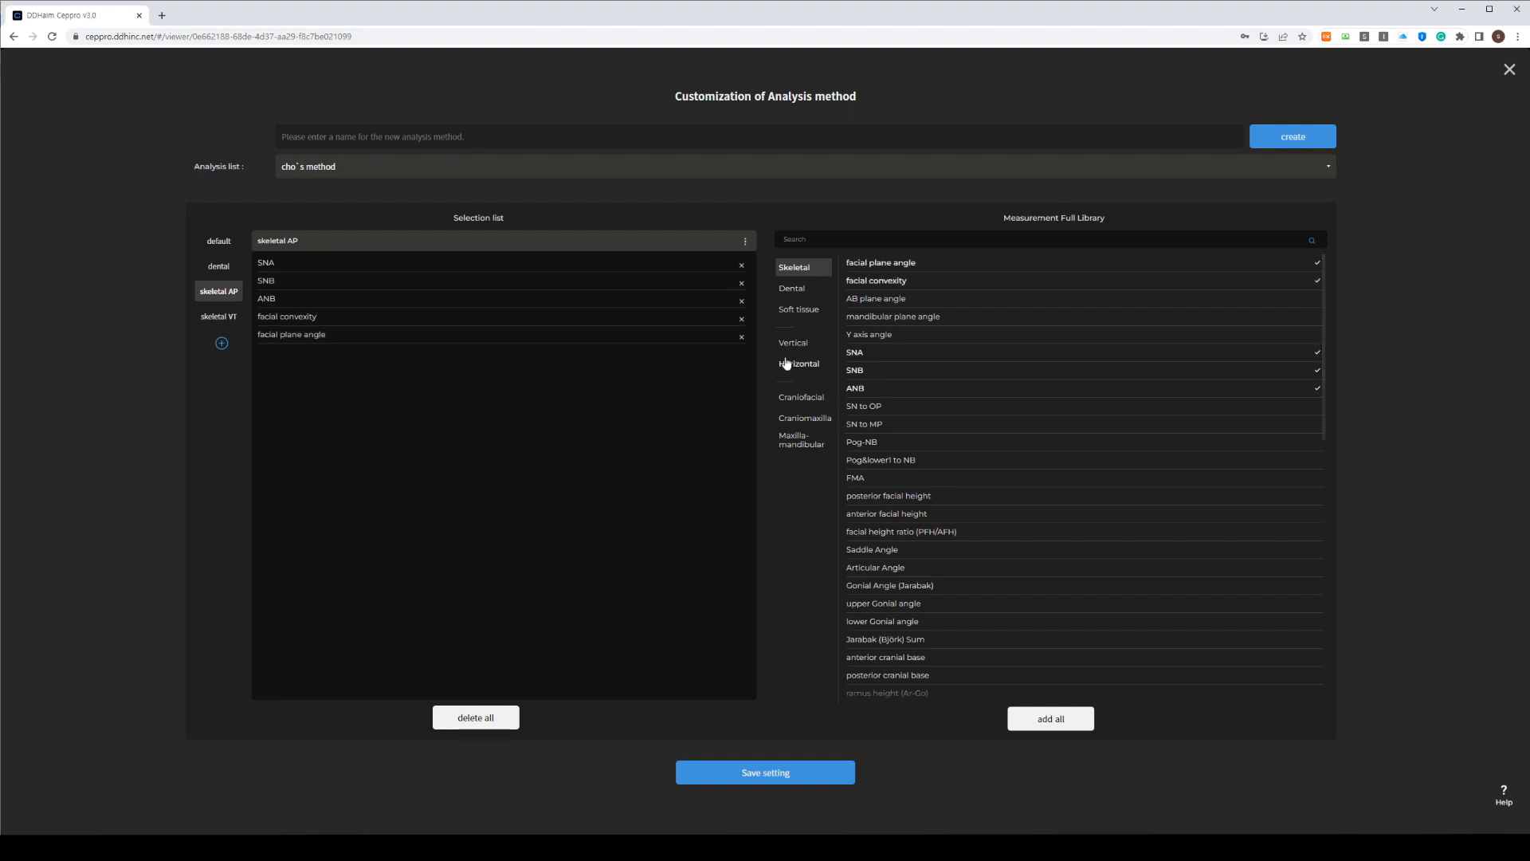
Add PFH, AFH, PFH/AFH ratio, Articular, Saddle and Jarabak Gonial angles to skeletal VT
click(216, 318)
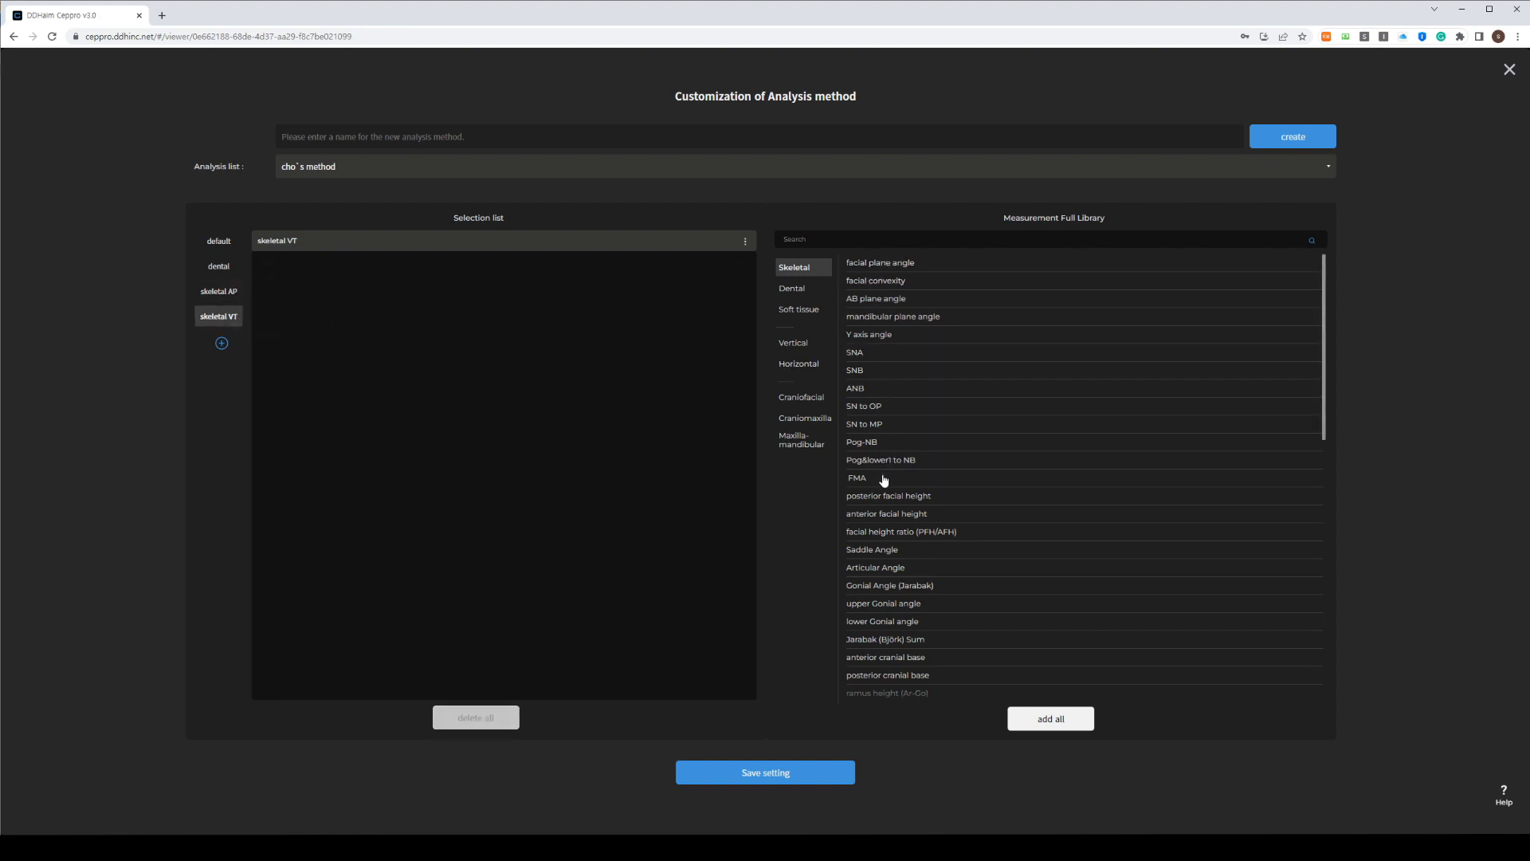
scroll(883, 478, down, 1)
click(883, 443)
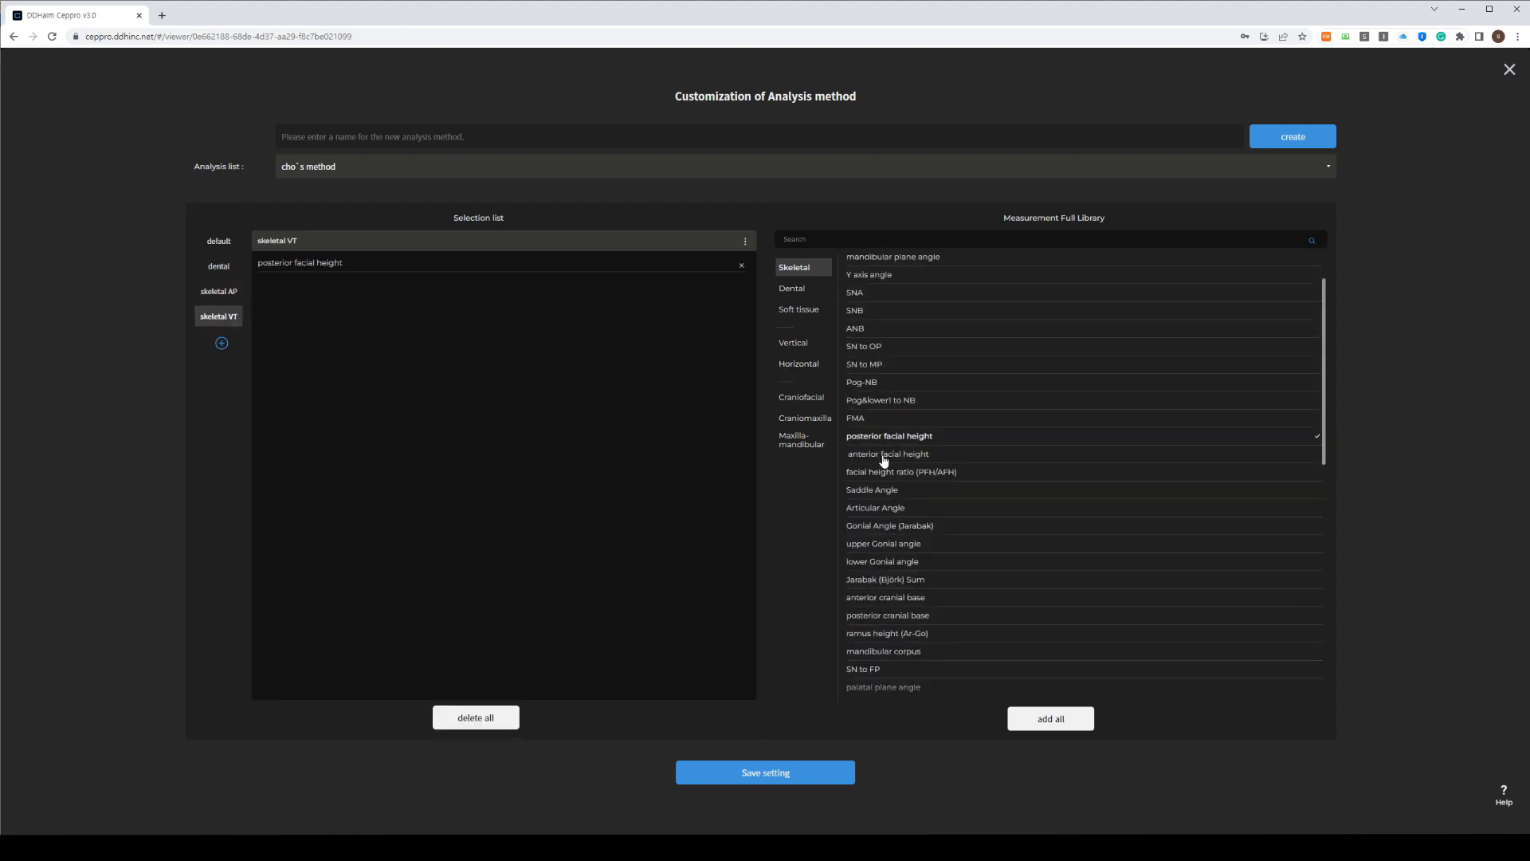
click(883, 456)
click(884, 473)
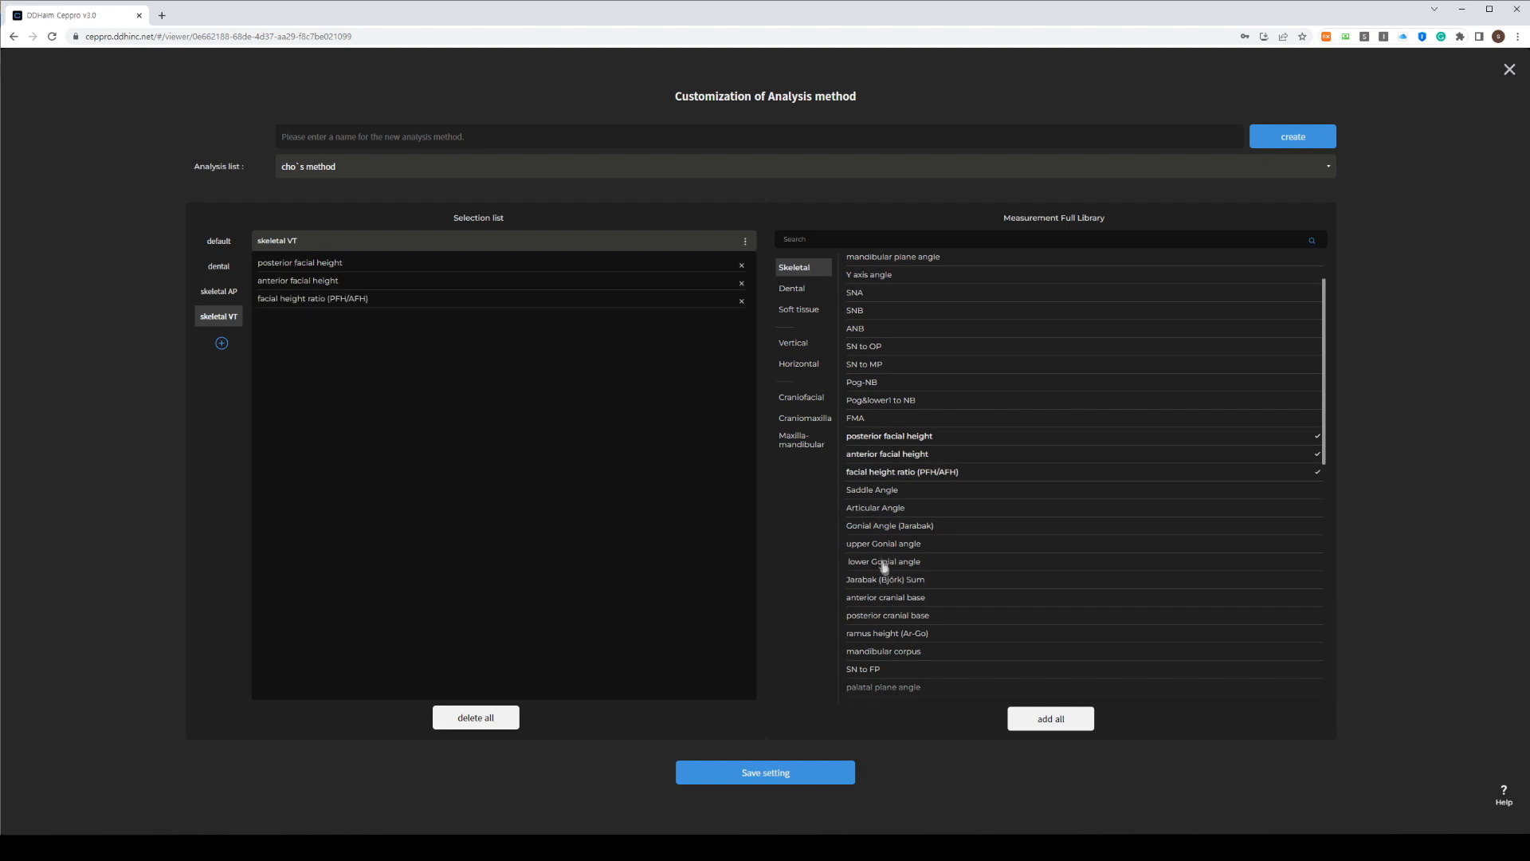
click(880, 507)
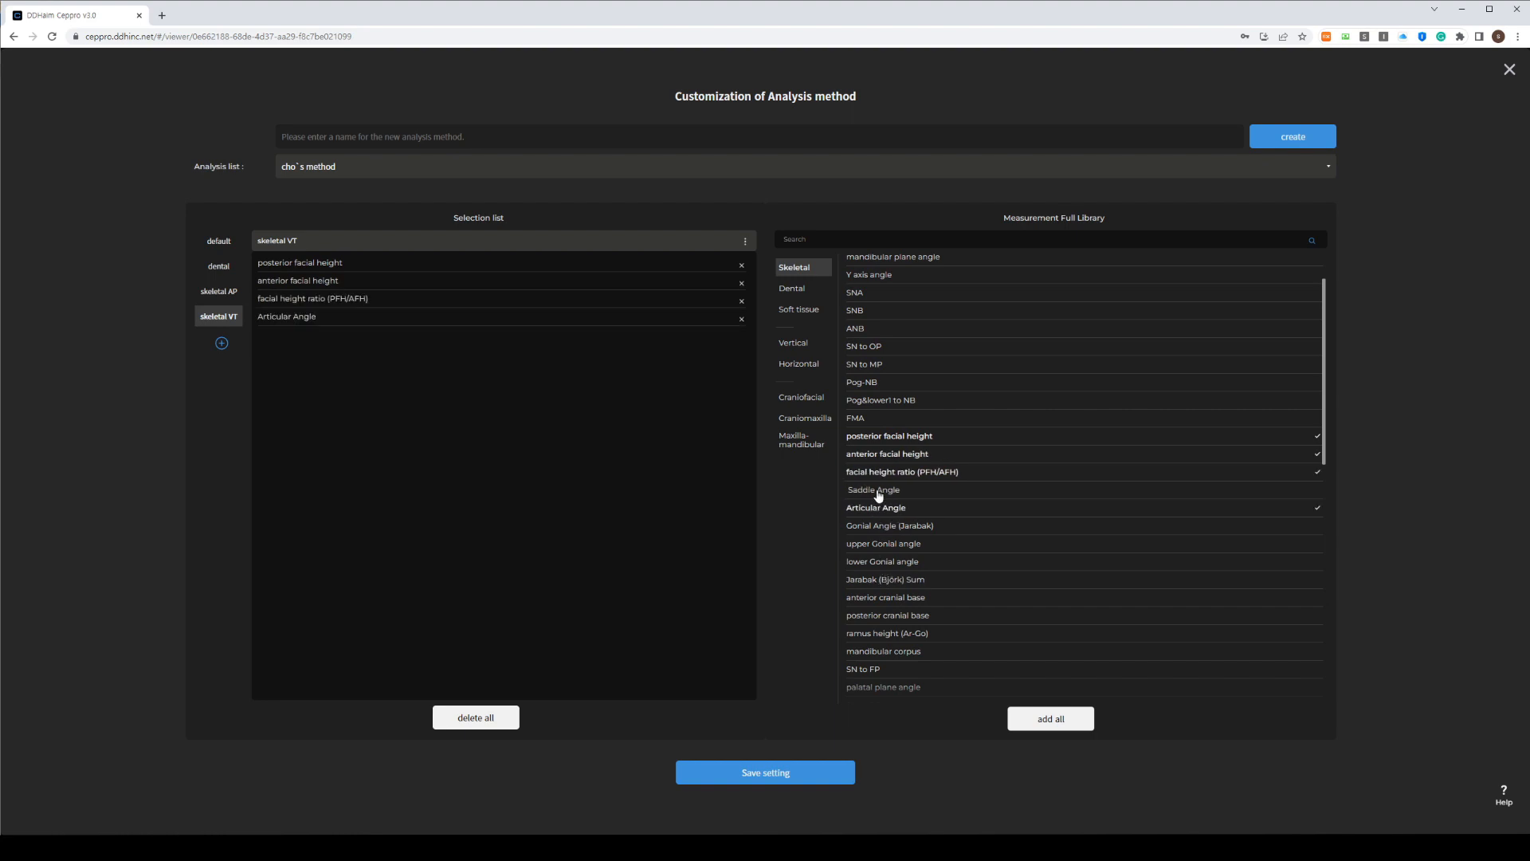
click(877, 492)
click(881, 528)
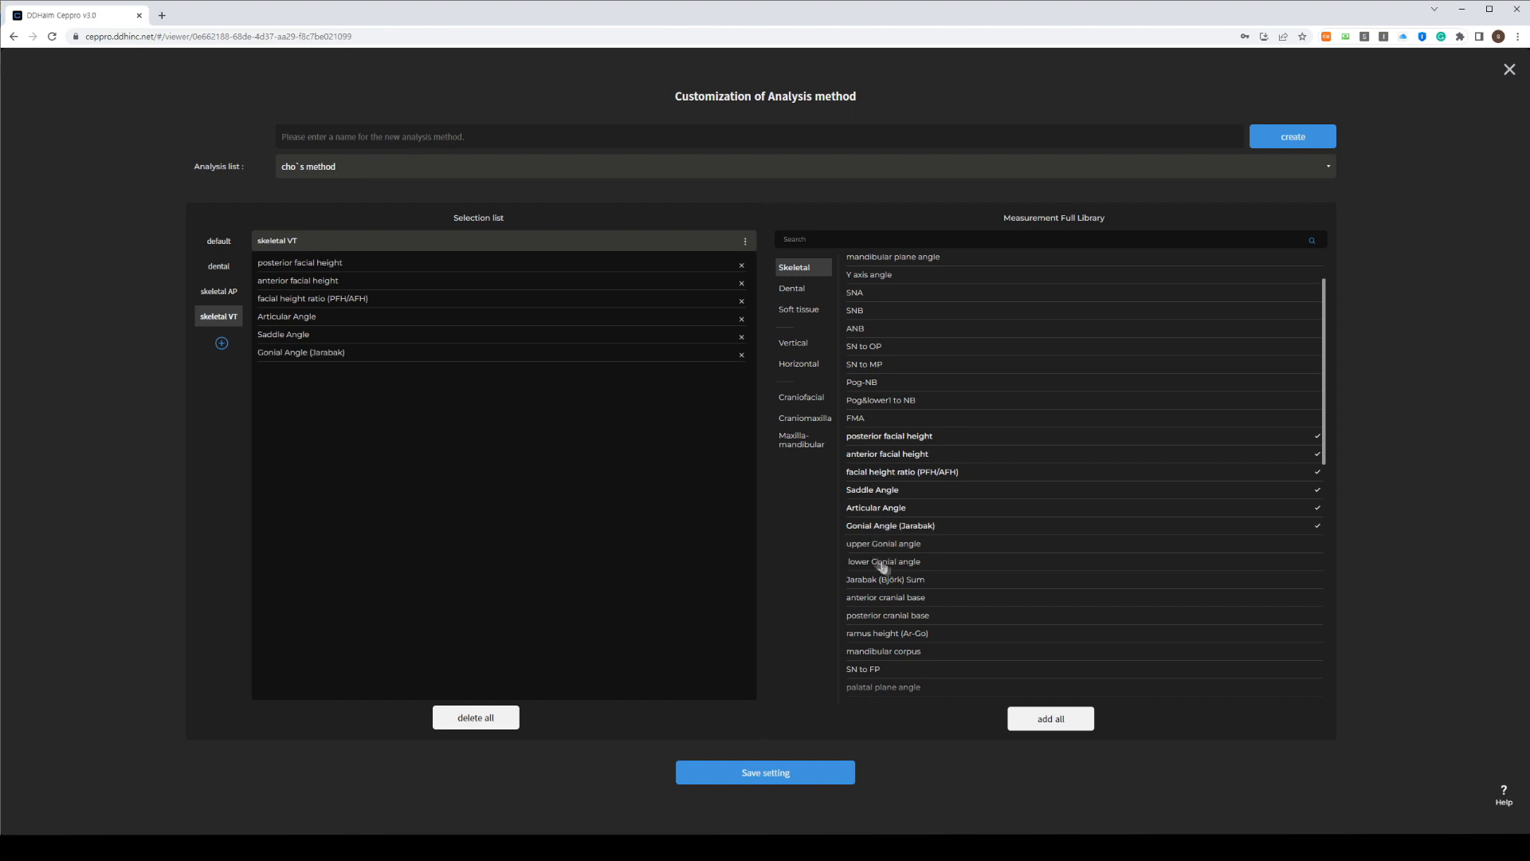
Save the customized cho's method analysis settings
scroll(931, 549, down, 3)
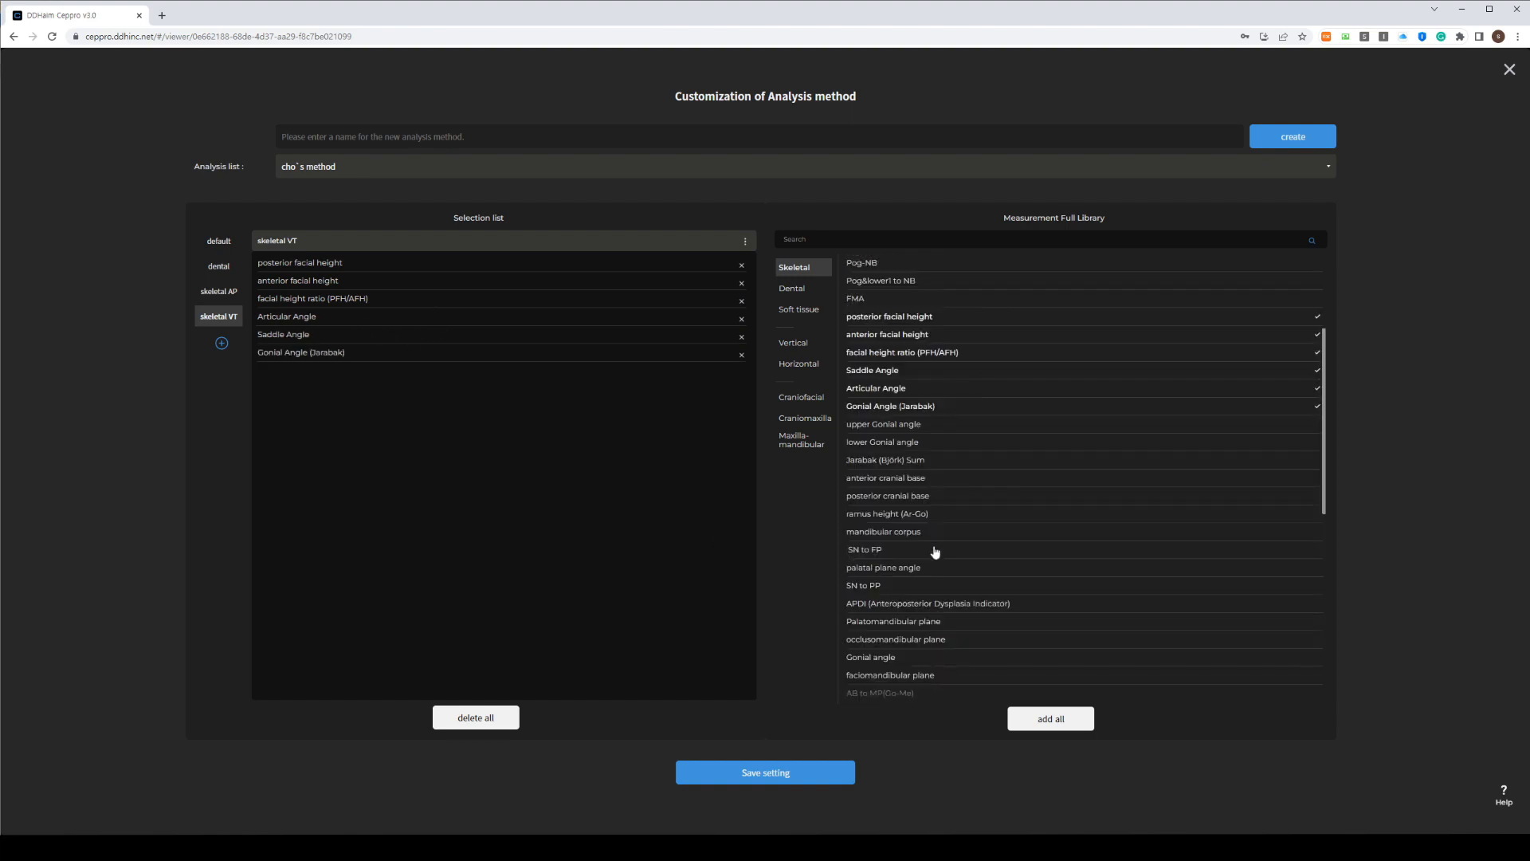
scroll(932, 552, down, 6)
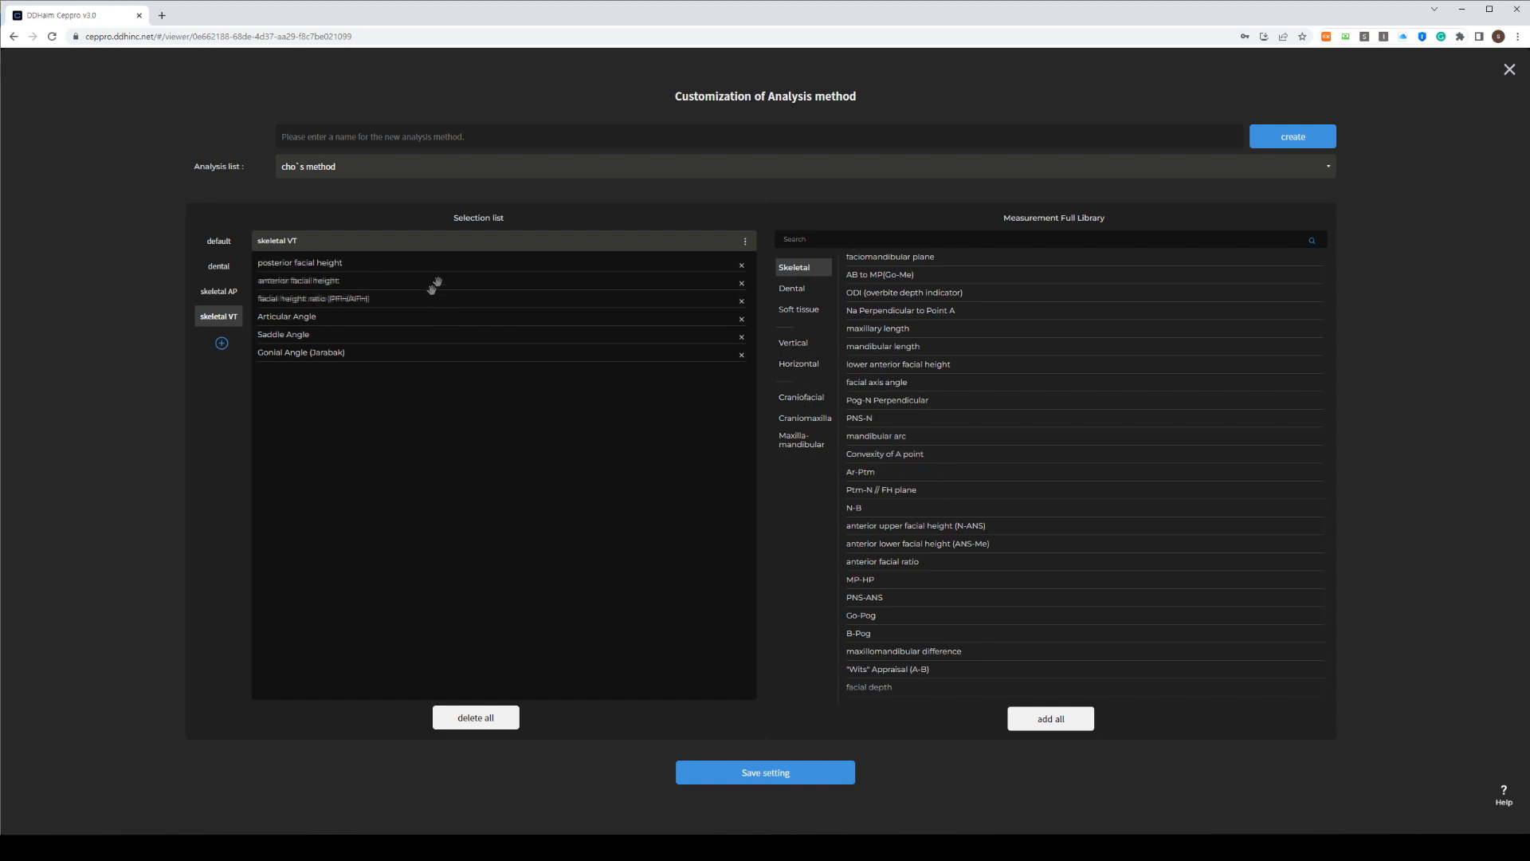
click(781, 775)
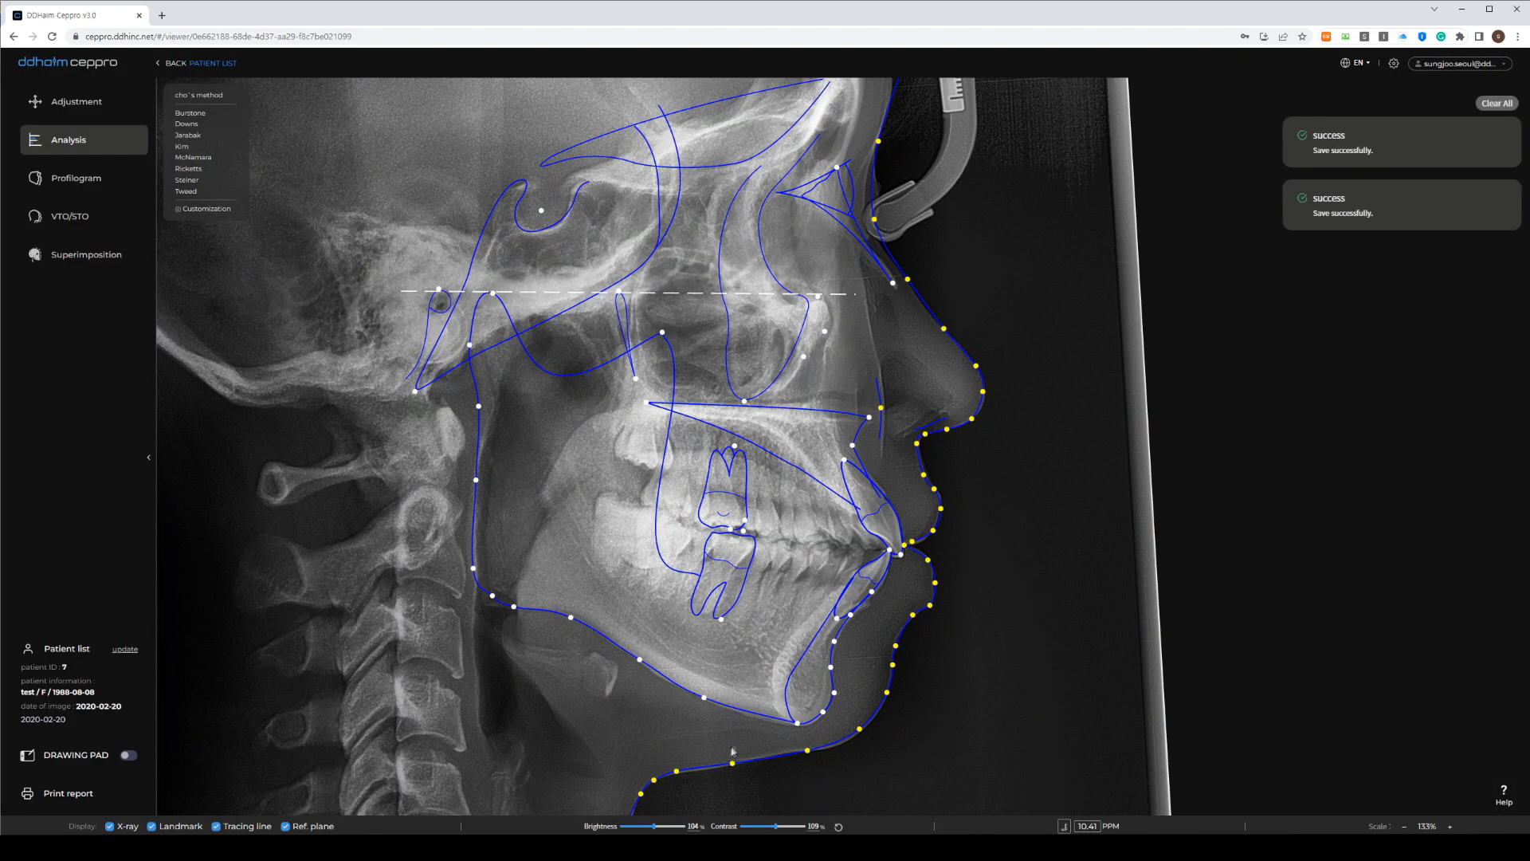
Pick cho's method from the Analysis dropdown list
click(201, 95)
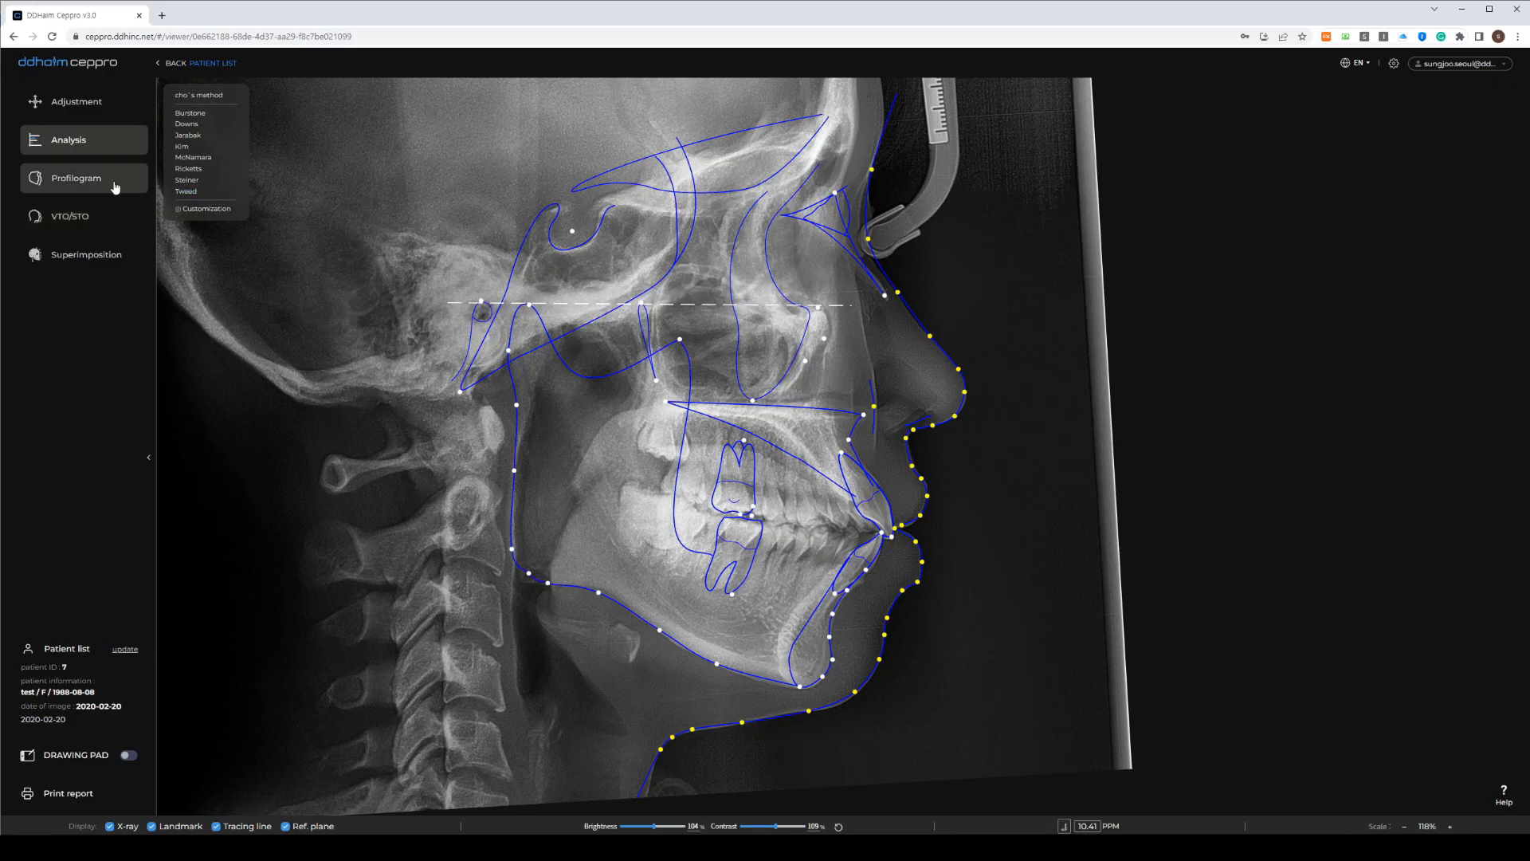
Open the standard-versus-patient profilogram and shrink the standard outline with the Size slider
click(115, 187)
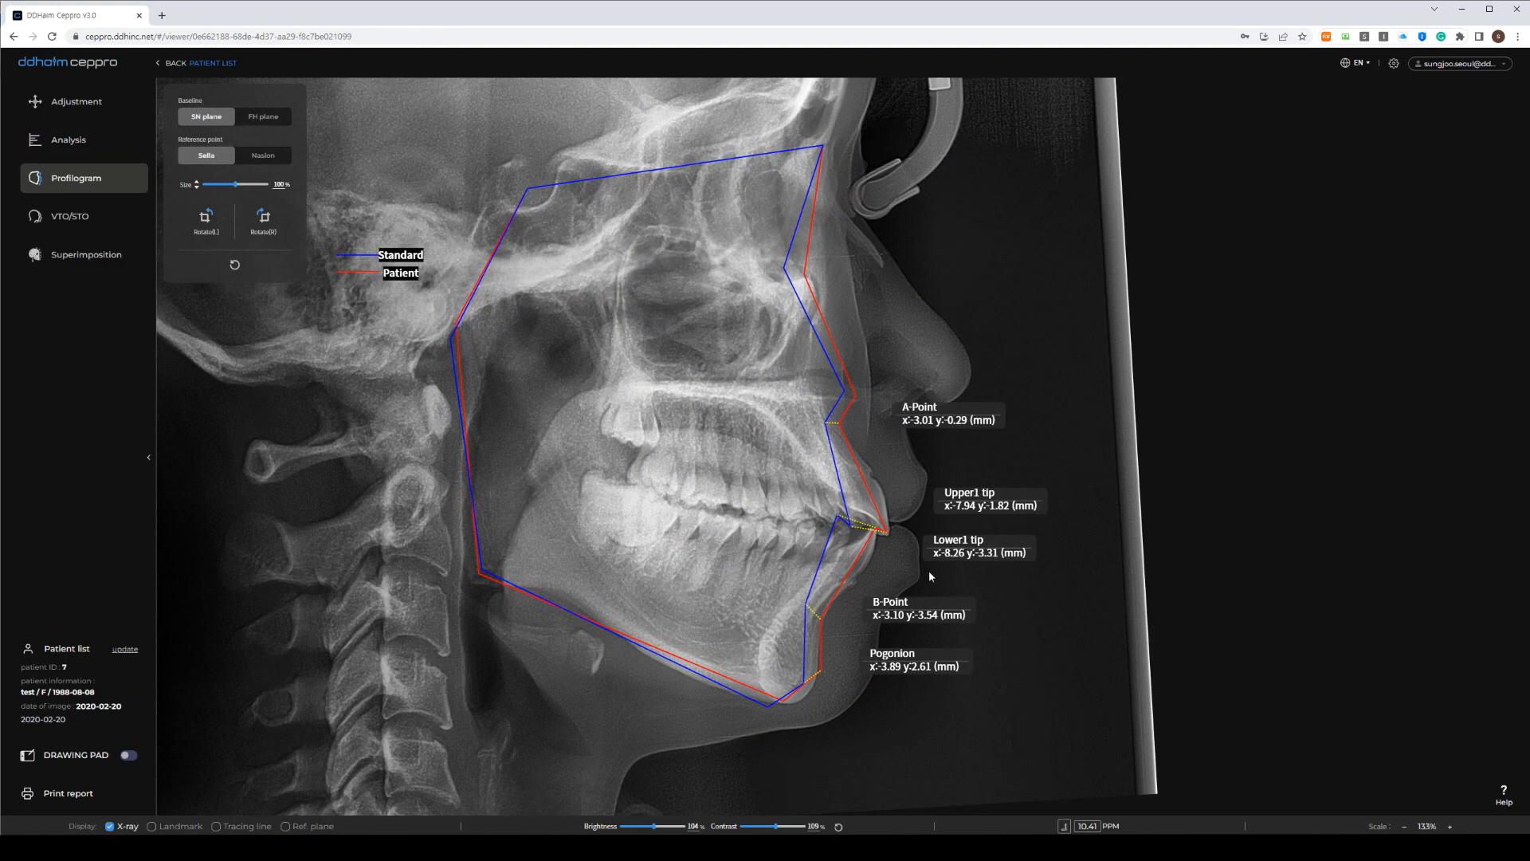
scroll(930, 571, up, 3)
scroll(868, 507, down, 1)
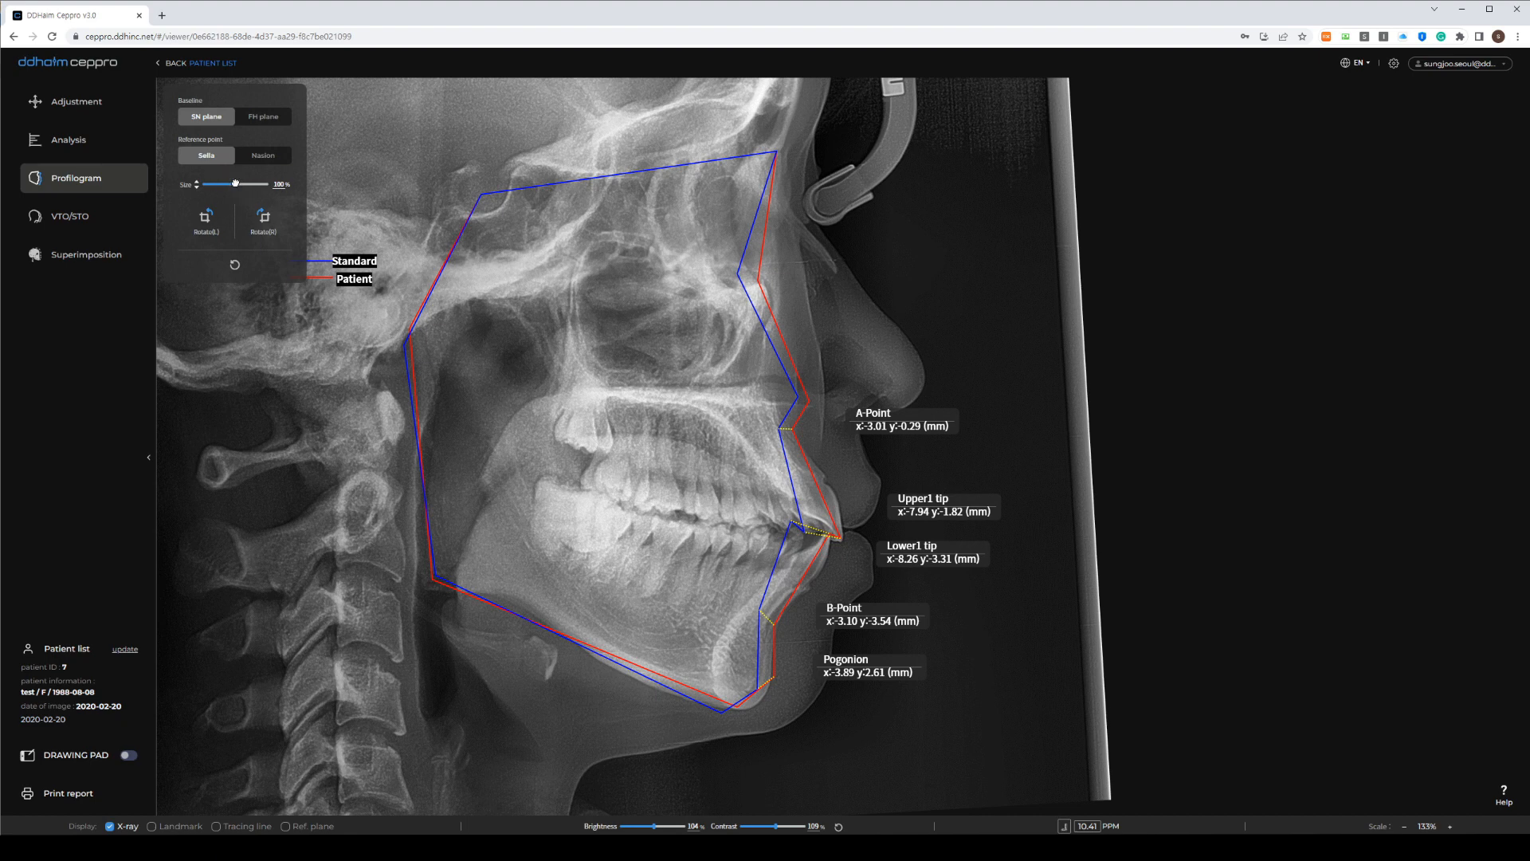
mouse_move(235, 183)
mouse_down()
mouse_move(219, 185)
mouse_move(237, 206)
mouse_up()
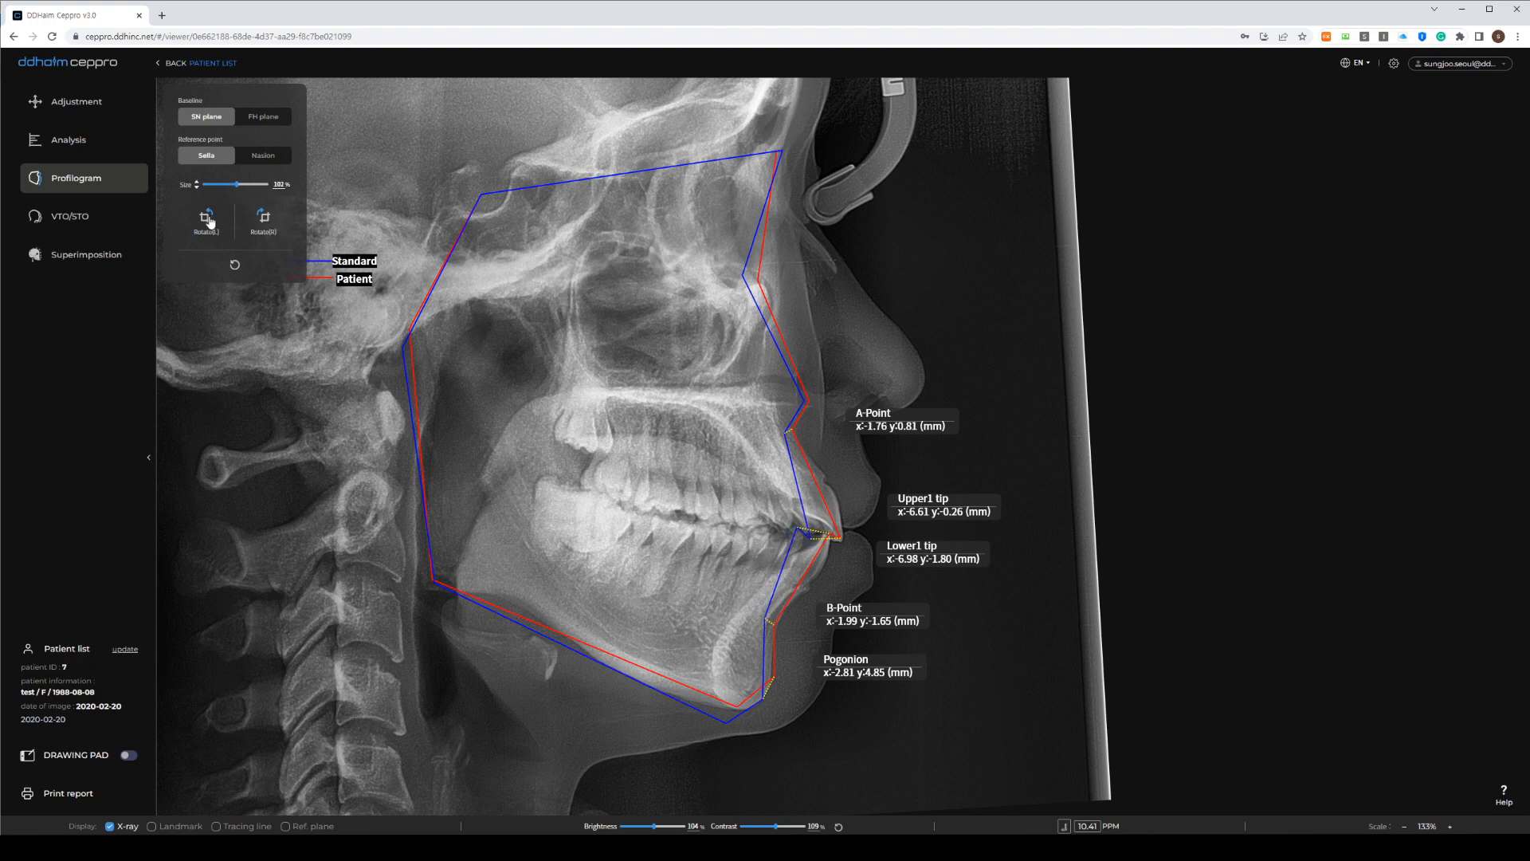
Rotate the standard outline left and right in small steps to align with the patient's
click(206, 217)
click(262, 219)
click(262, 219)
click(262, 220)
click(211, 226)
click(210, 227)
click(210, 226)
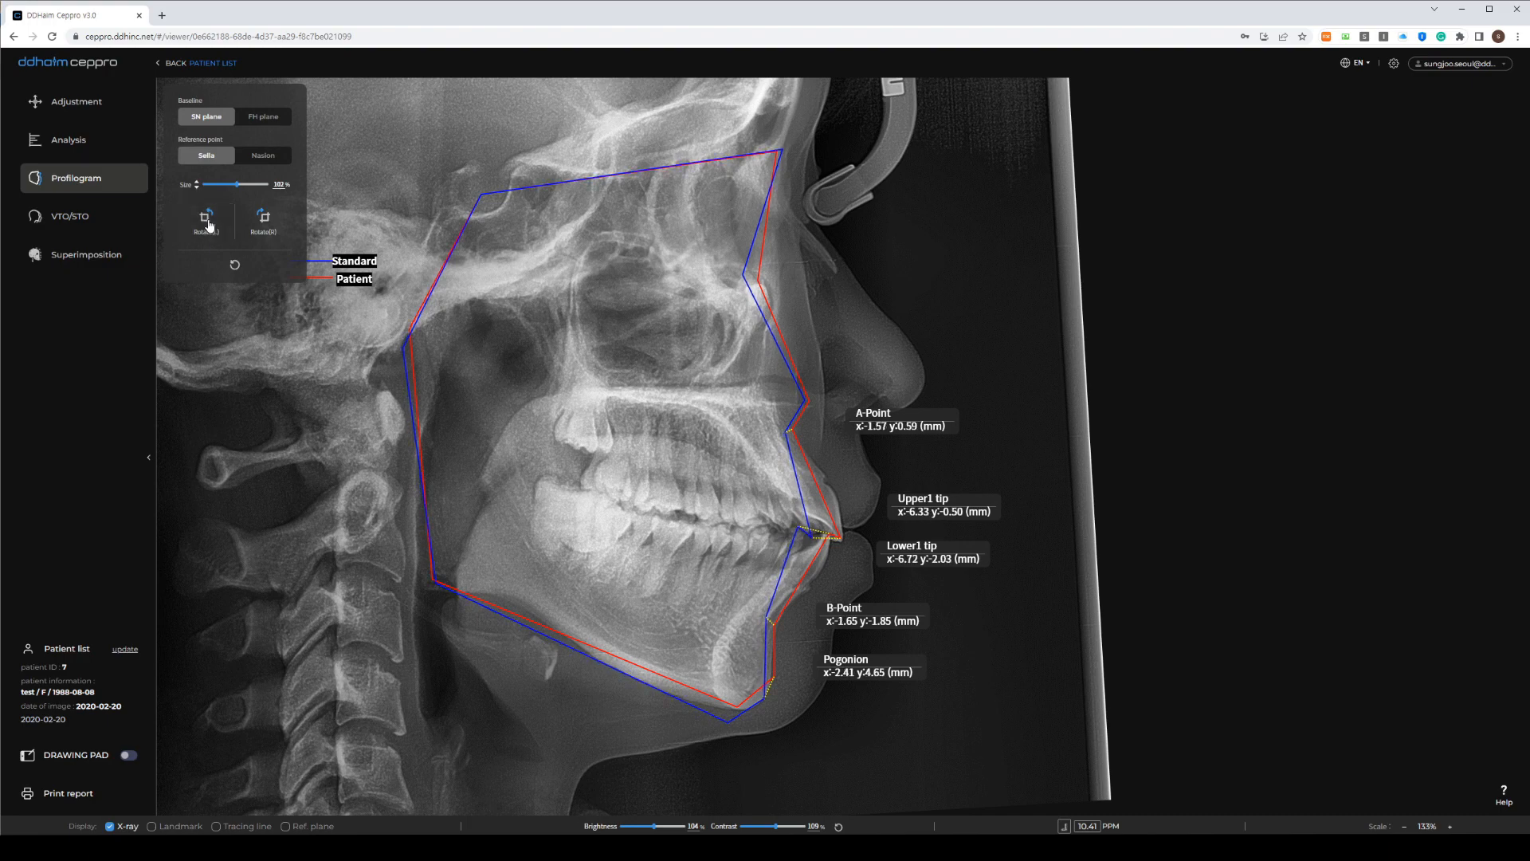
click(270, 228)
click(209, 227)
click(208, 228)
Fine-tune the standard outline size and mark A-Point, Pogonion and Upper1 tip in red pen
drag(236, 188, 238, 185)
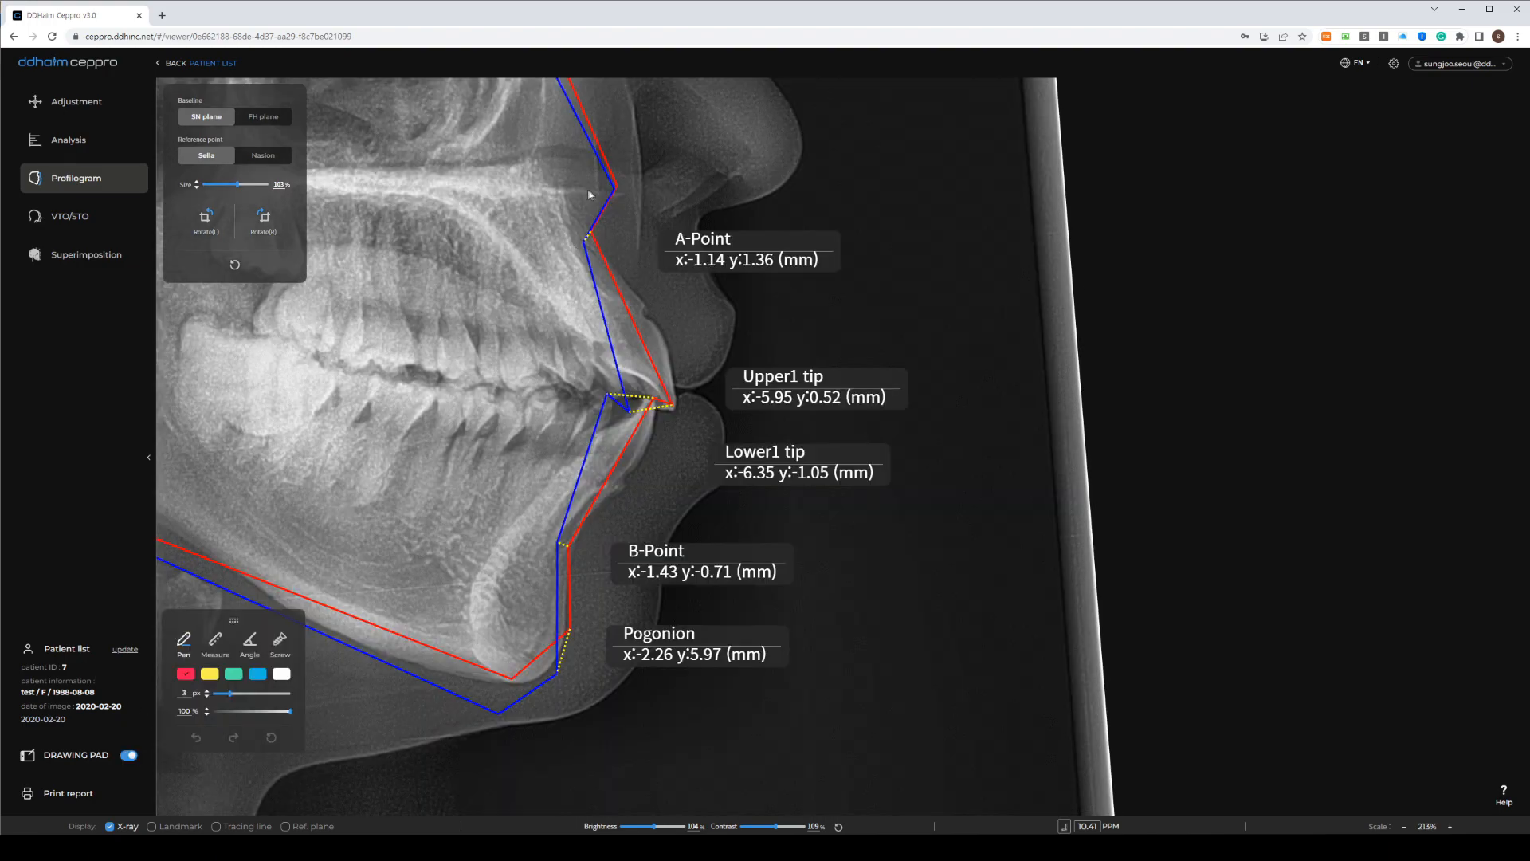
mouse_move(630, 189)
mouse_down()
mouse_move(612, 196)
mouse_move(640, 191)
mouse_up()
mouse_move(568, 677)
mouse_down()
mouse_move(586, 642)
mouse_move(571, 655)
mouse_up()
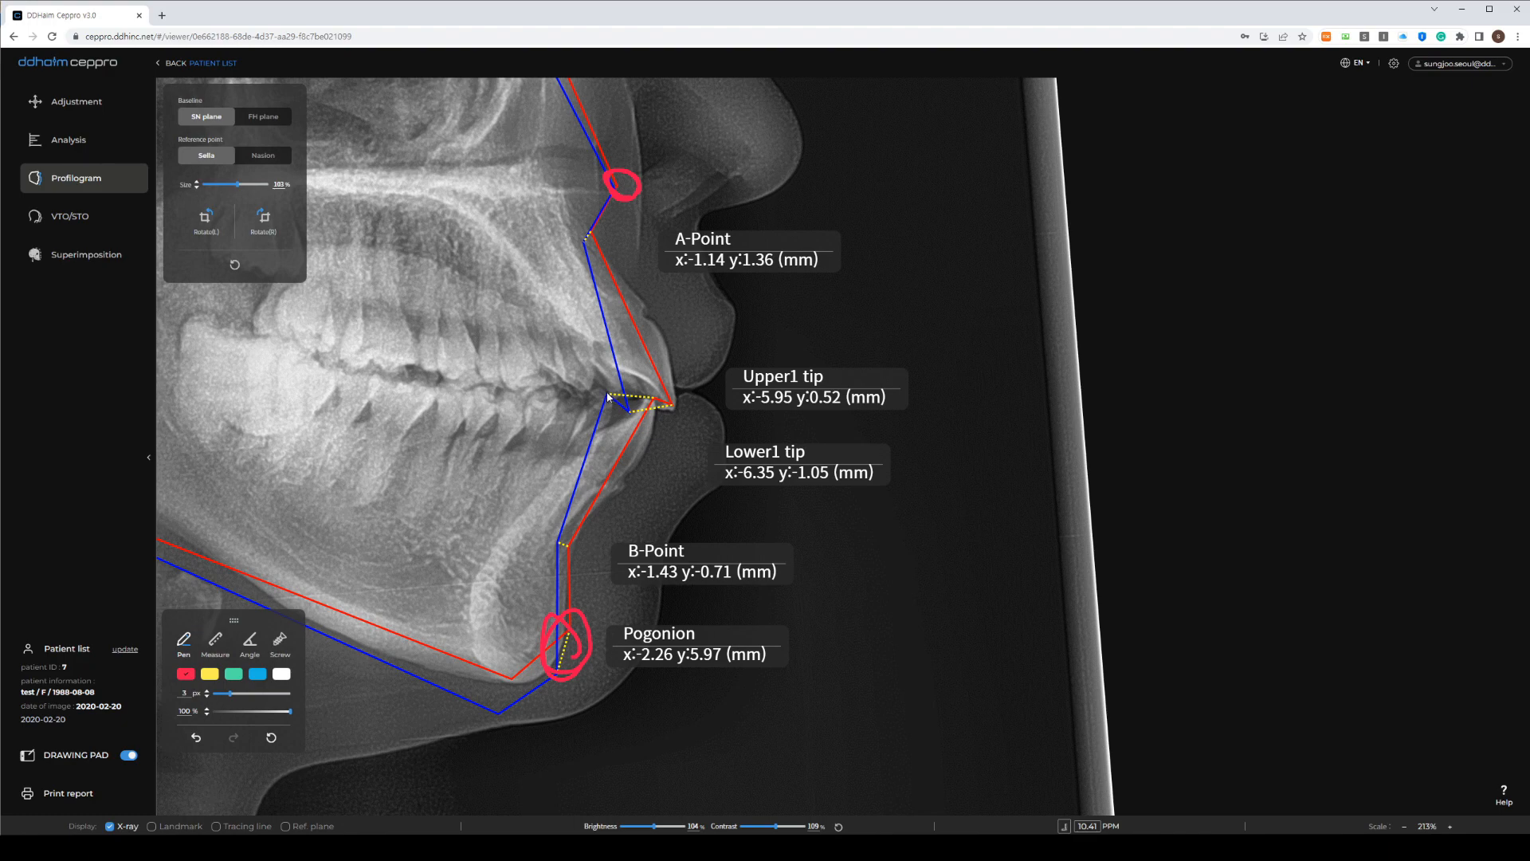
drag(617, 396, 671, 408)
mouse_move(596, 256)
mouse_down()
mouse_move(640, 391)
mouse_move(610, 466)
mouse_up()
drag(588, 468, 603, 485)
mouse_move(834, 400)
mouse_down()
mouse_move(767, 350)
mouse_move(825, 412)
mouse_up()
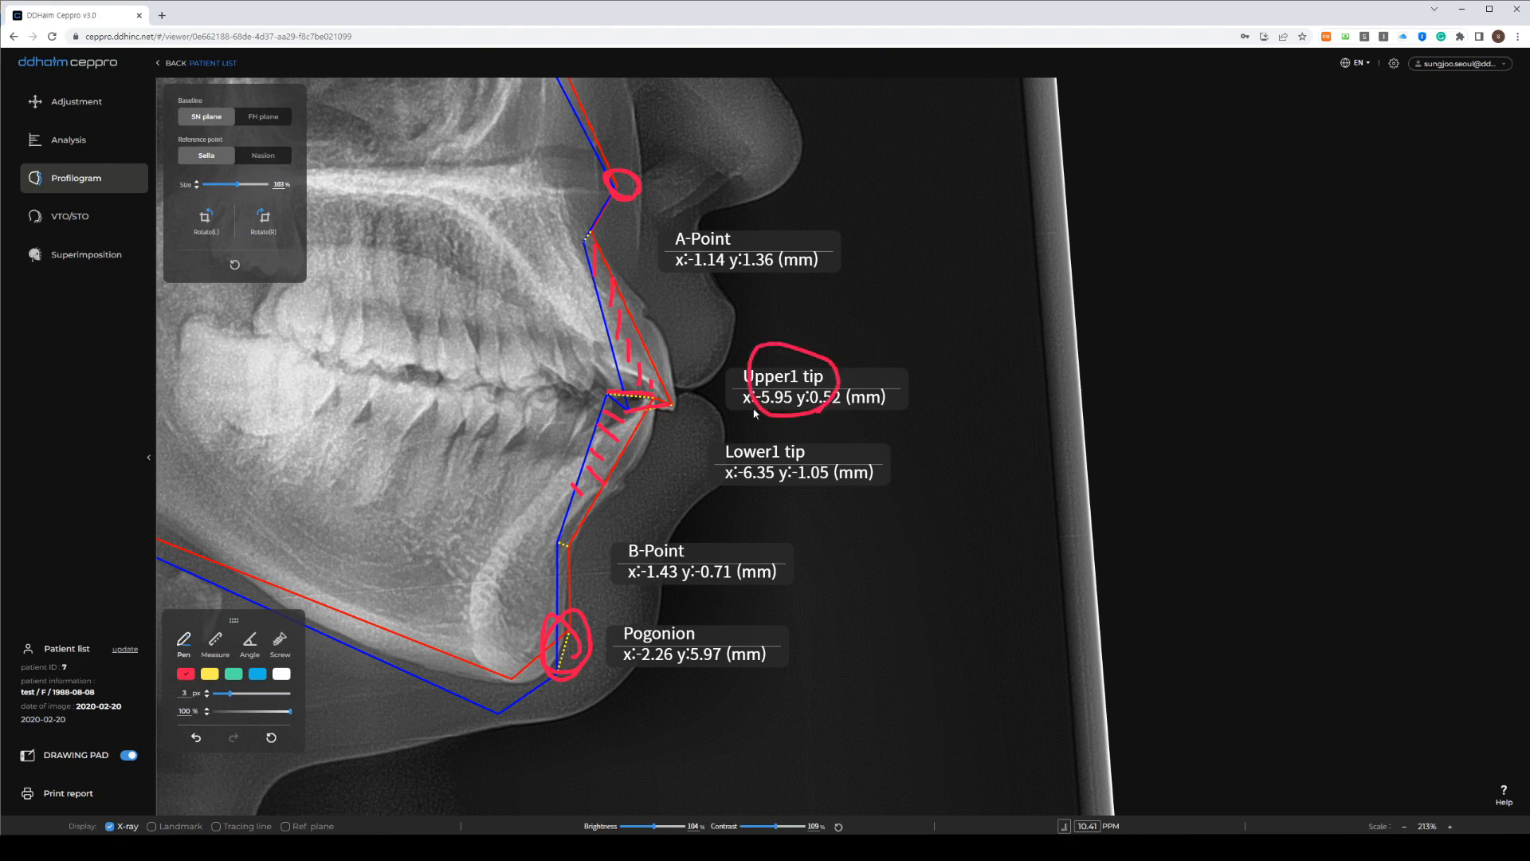
mouse_move(755, 412)
mouse_down()
mouse_move(797, 410)
mouse_move(773, 385)
mouse_move(742, 408)
mouse_move(769, 414)
mouse_up()
Add red marks around the incisor tip values and Pogonion, then erase all pen annotations
mouse_move(724, 469)
mouse_down()
mouse_move(750, 494)
mouse_move(777, 478)
mouse_move(728, 466)
mouse_move(746, 488)
mouse_up()
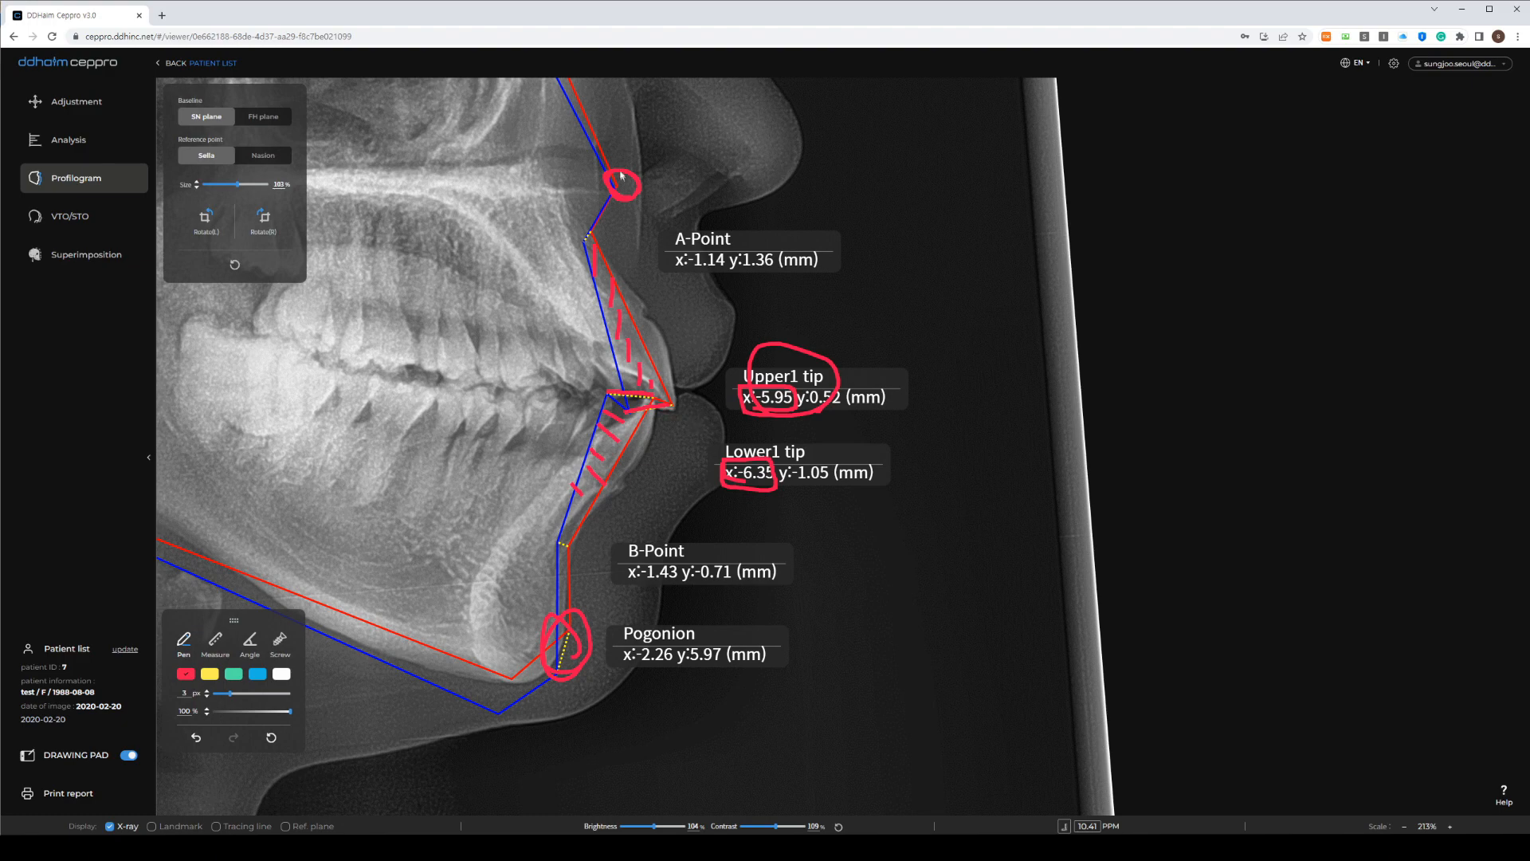
drag(618, 167, 614, 194)
drag(571, 638, 572, 663)
mouse_move(662, 452)
mouse_down()
mouse_move(649, 360)
mouse_move(666, 445)
mouse_up()
mouse_move(743, 321)
mouse_down()
mouse_move(884, 512)
mouse_move(770, 324)
mouse_up()
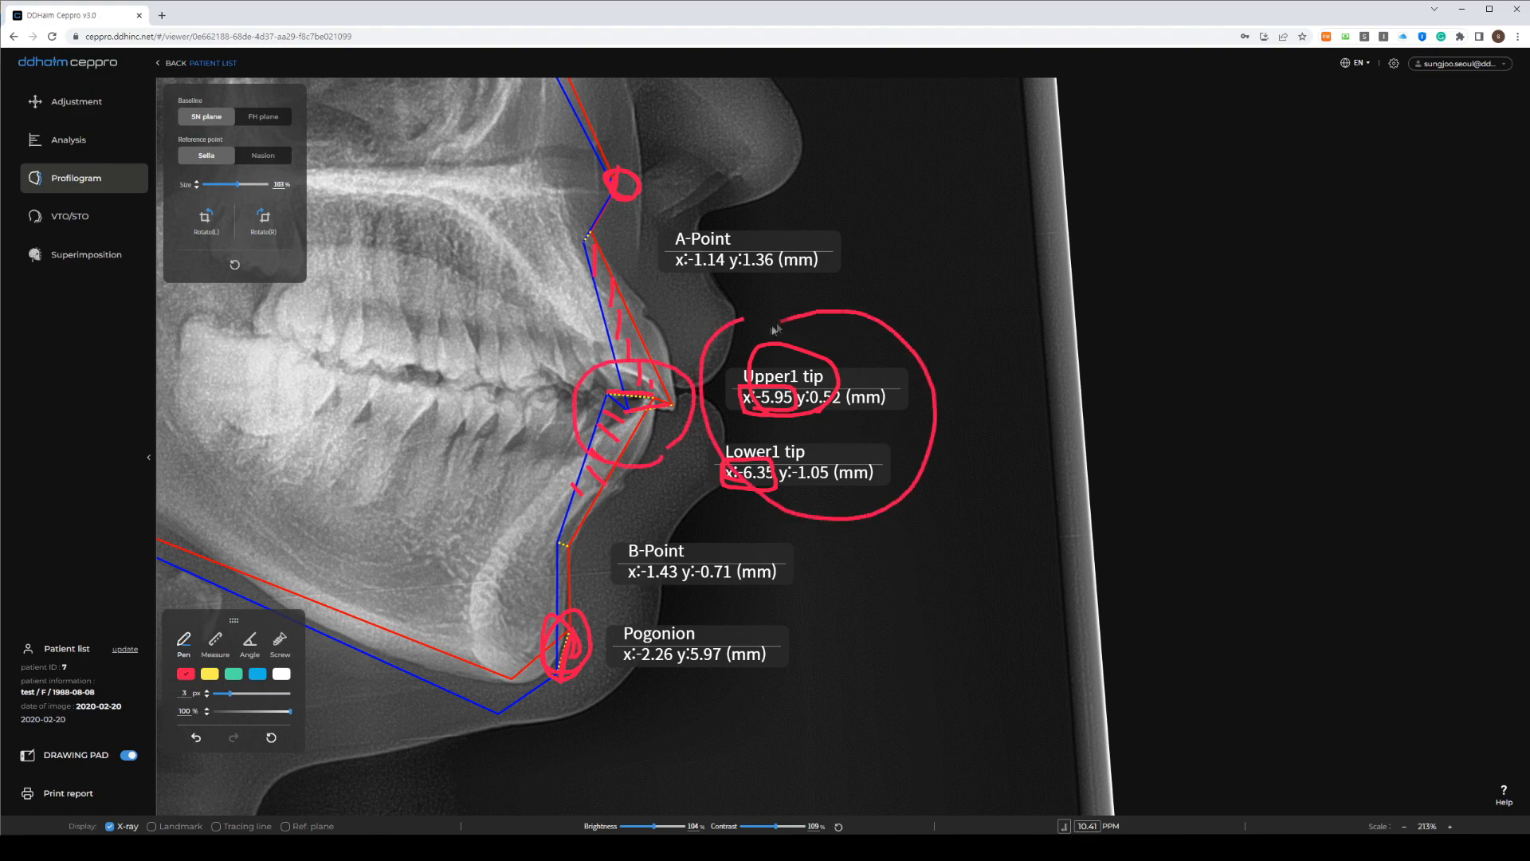
mouse_move(988, 407)
mouse_down()
mouse_move(955, 448)
mouse_move(976, 453)
mouse_up()
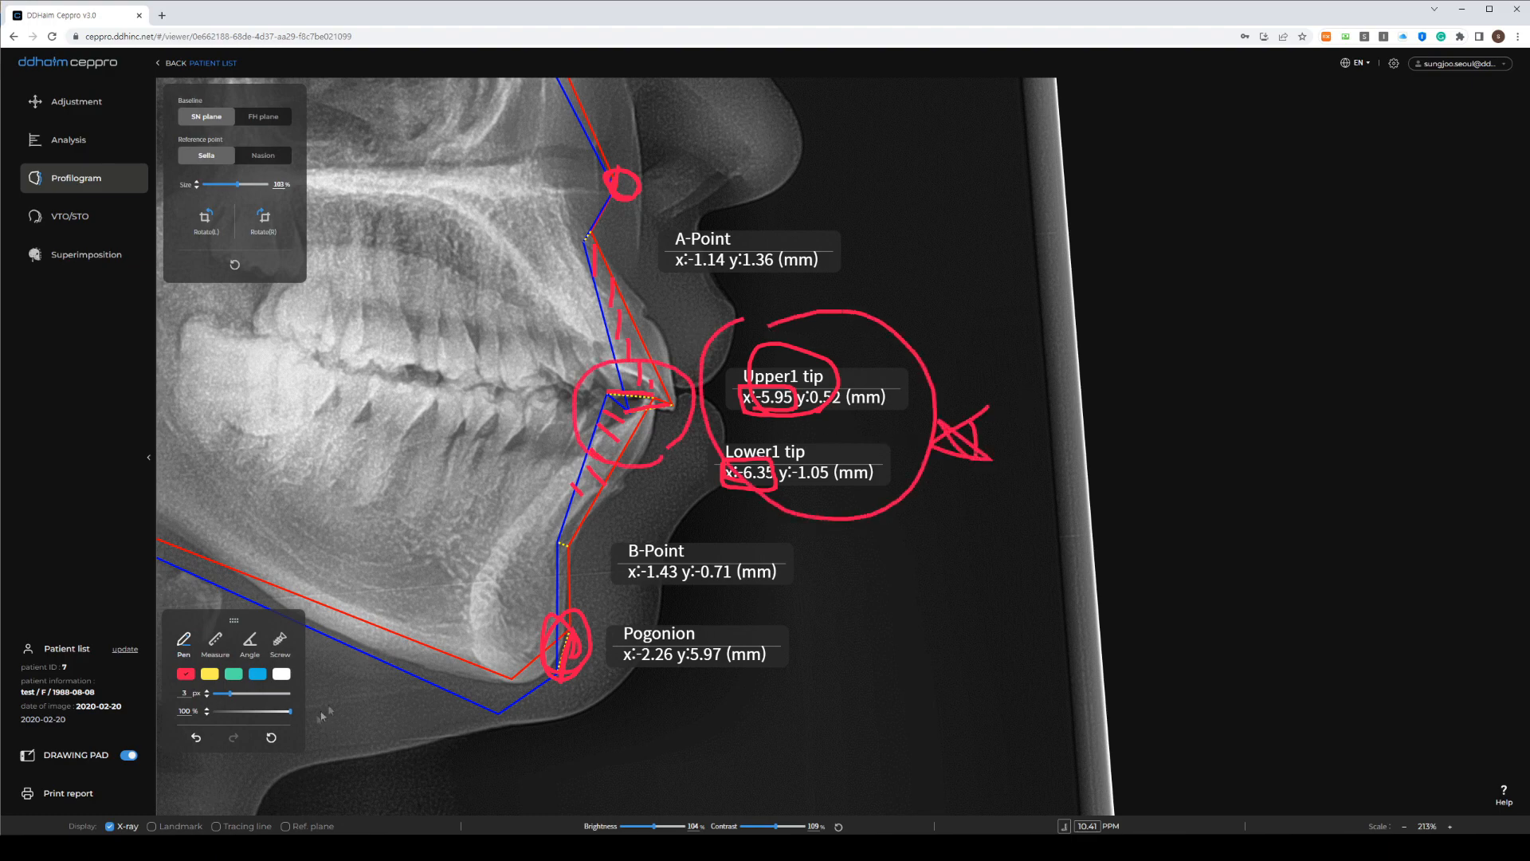
click(269, 740)
Measure the incisor-tip distance and place two screw markers on the upper and lower jaws
click(216, 647)
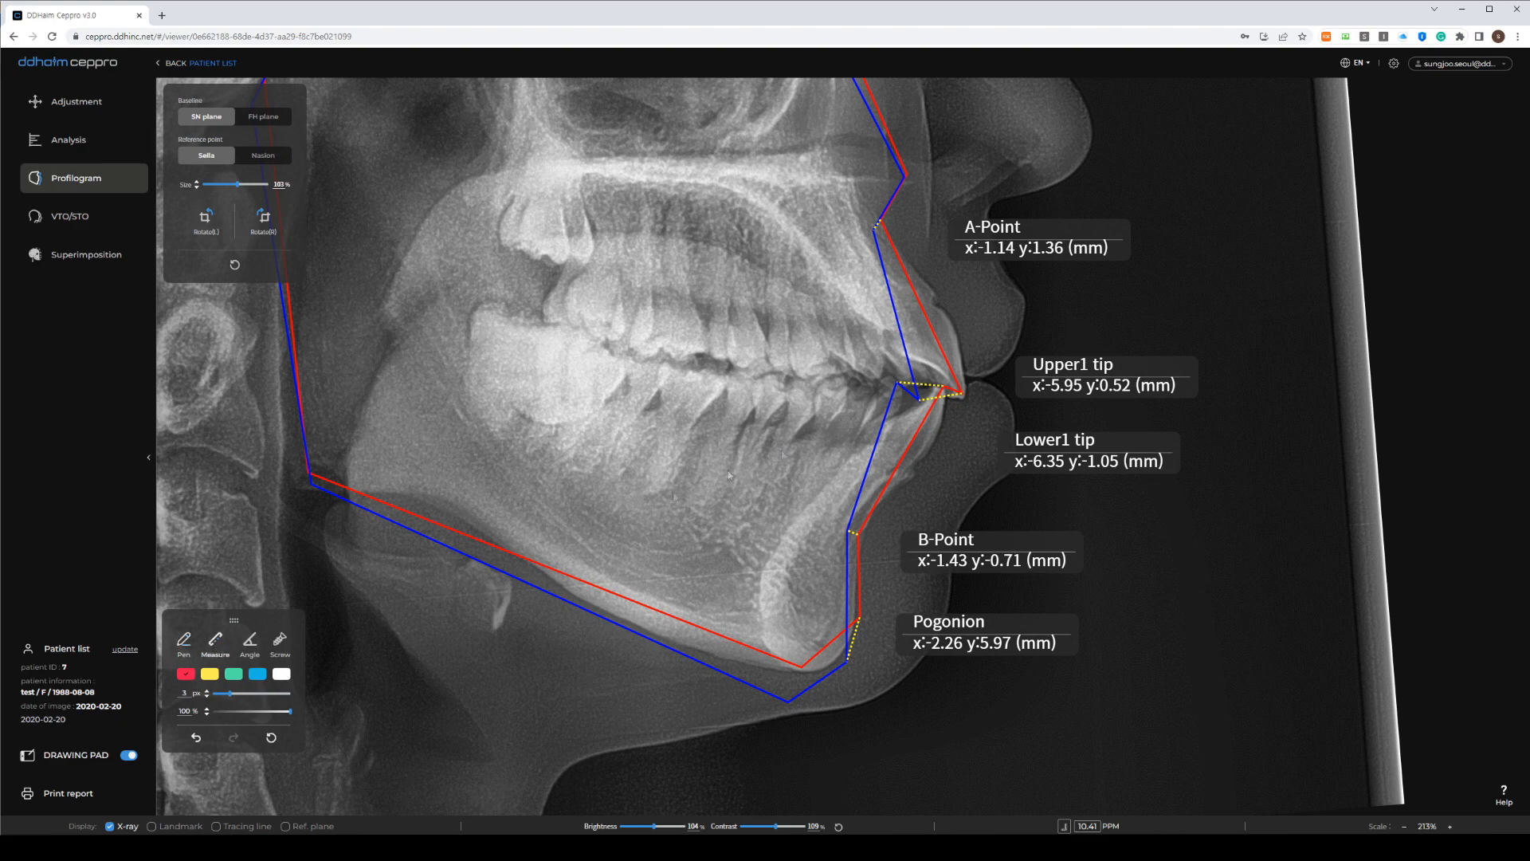
mouse_move(963, 393)
mouse_down()
mouse_move(926, 403)
mouse_move(898, 388)
mouse_up()
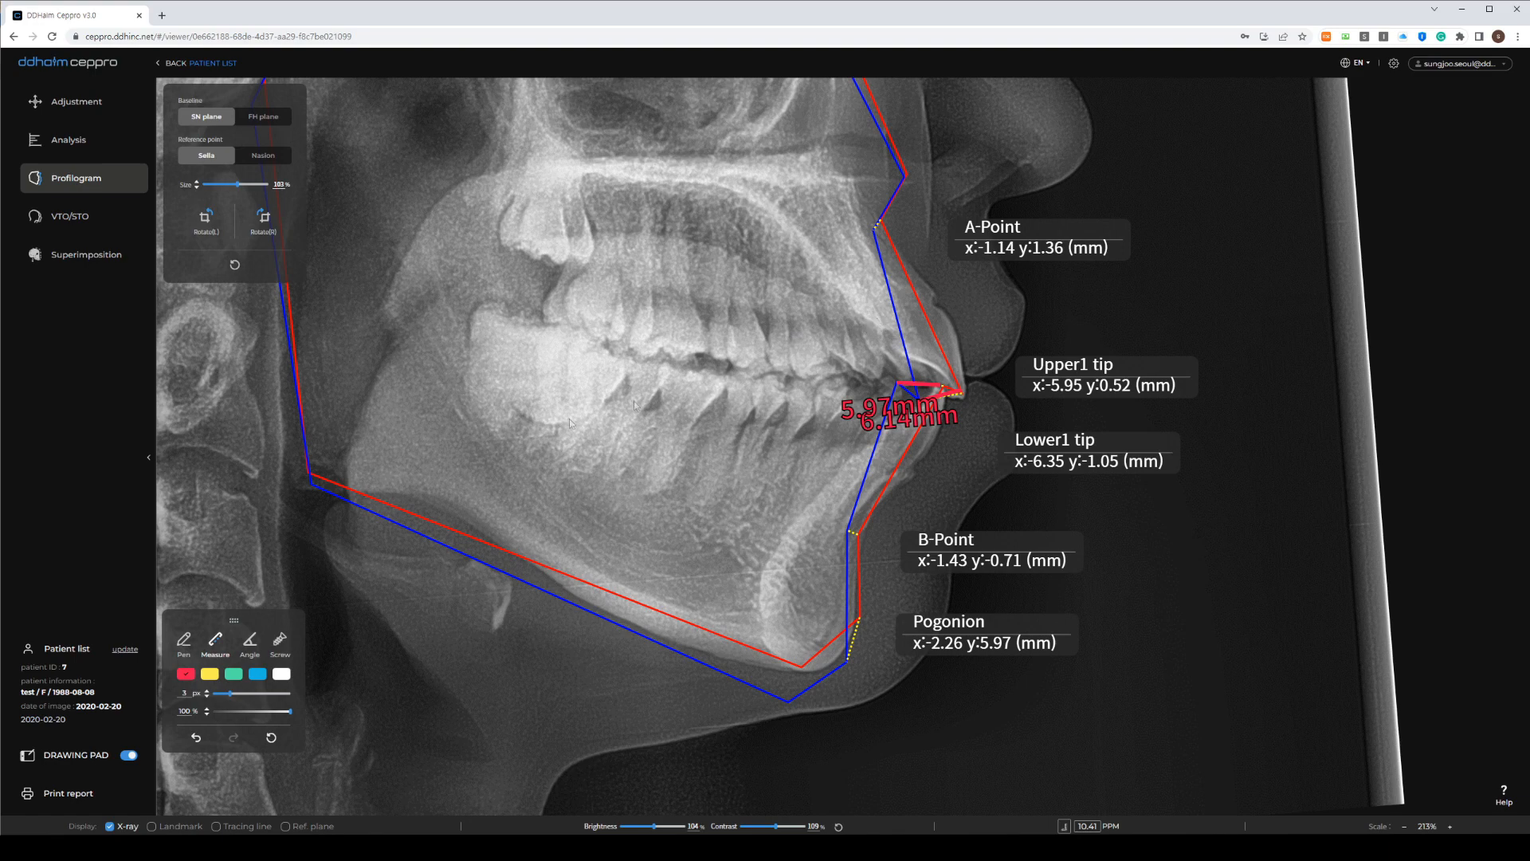
click(281, 642)
click(1160, 186)
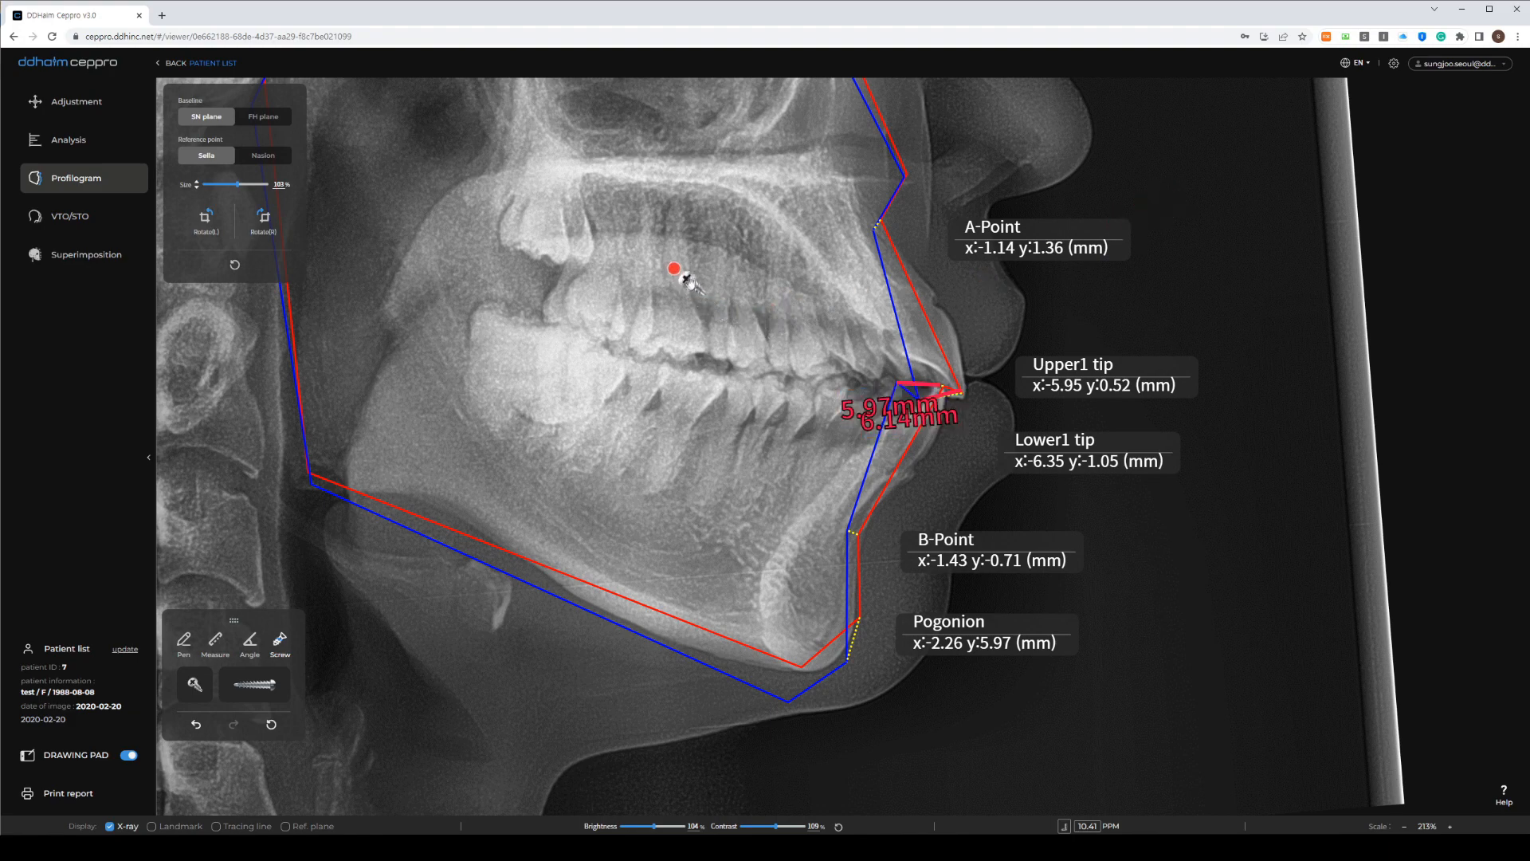
click(200, 690)
mouse_move(1178, 222)
mouse_down()
mouse_move(918, 442)
mouse_move(695, 456)
mouse_up()
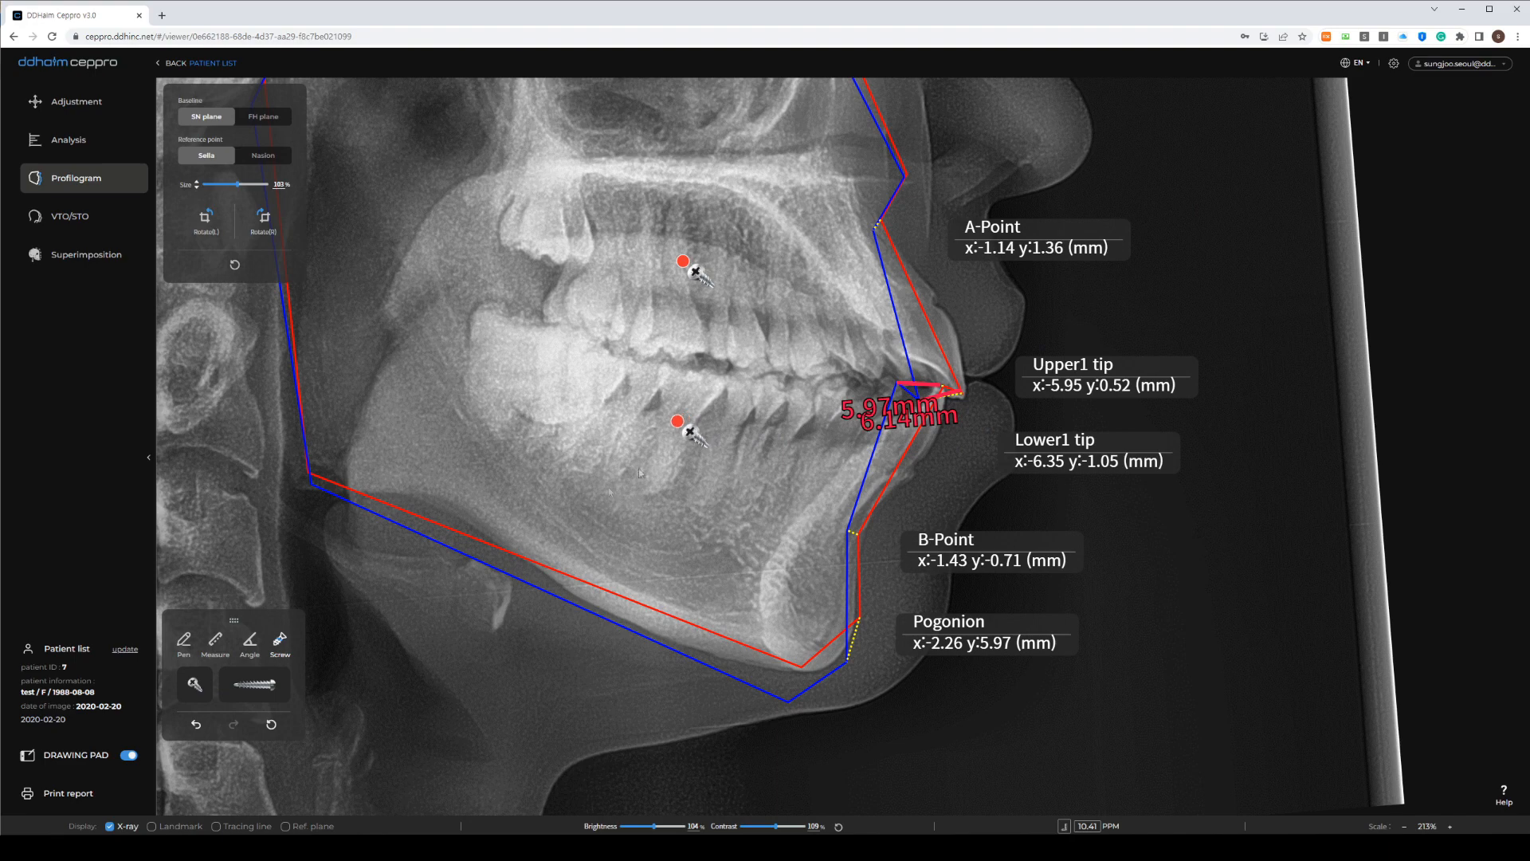
With the pen, draw arrows from the upper and lower incisor tips to the screws and mark them with X's
click(185, 646)
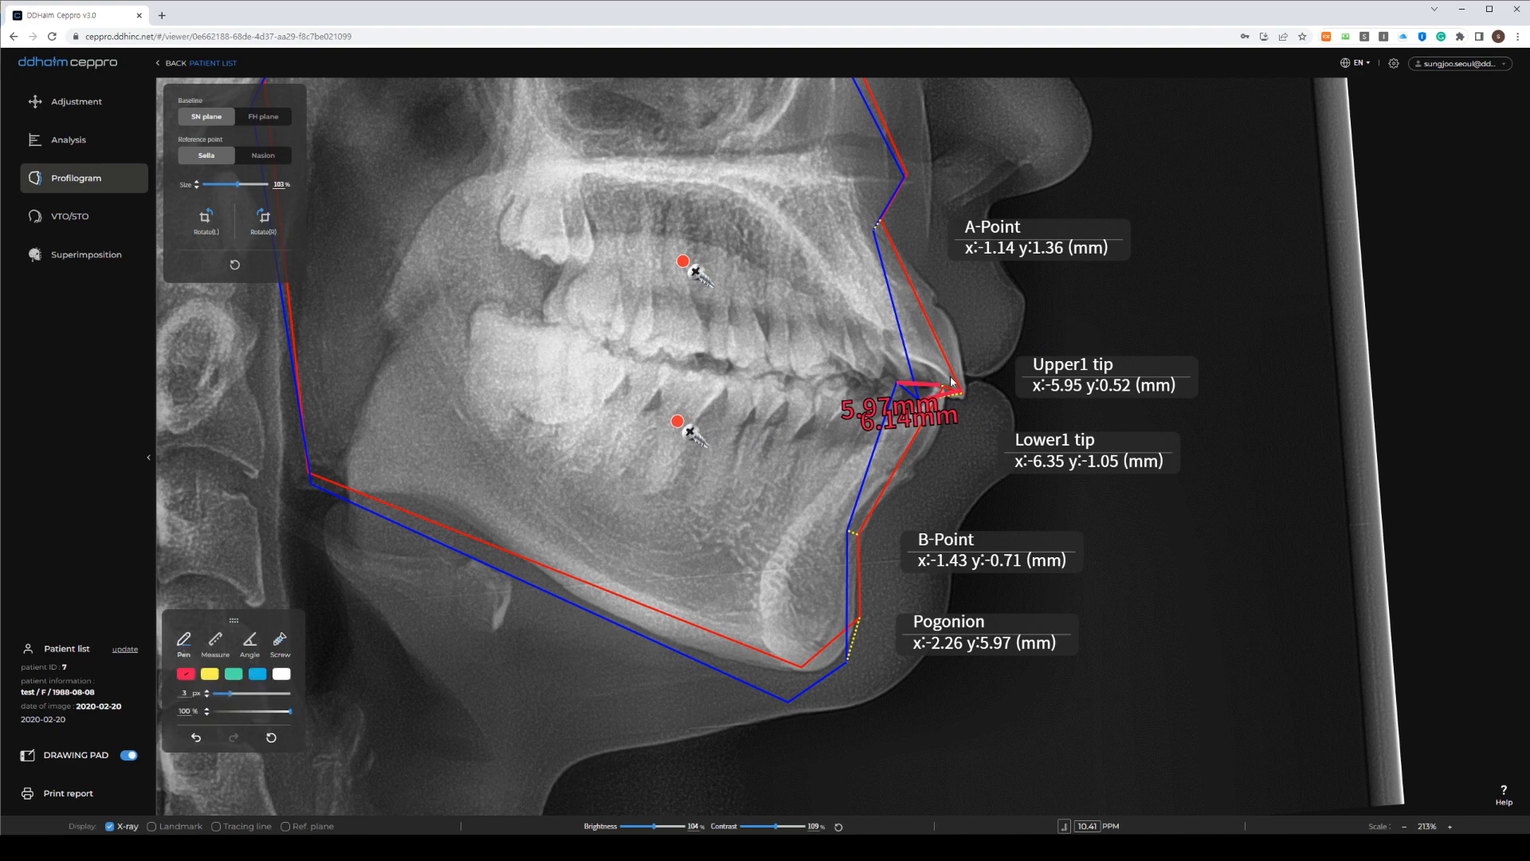
mouse_move(951, 381)
mouse_down()
mouse_move(725, 285)
mouse_move(722, 313)
mouse_up()
mouse_move(907, 435)
mouse_down()
mouse_move(772, 440)
mouse_move(726, 434)
mouse_move(724, 416)
mouse_move(714, 454)
mouse_move(728, 463)
mouse_up()
mouse_move(836, 395)
mouse_down()
mouse_move(803, 421)
mouse_move(829, 424)
mouse_up()
drag(827, 317, 806, 341)
drag(798, 315, 821, 327)
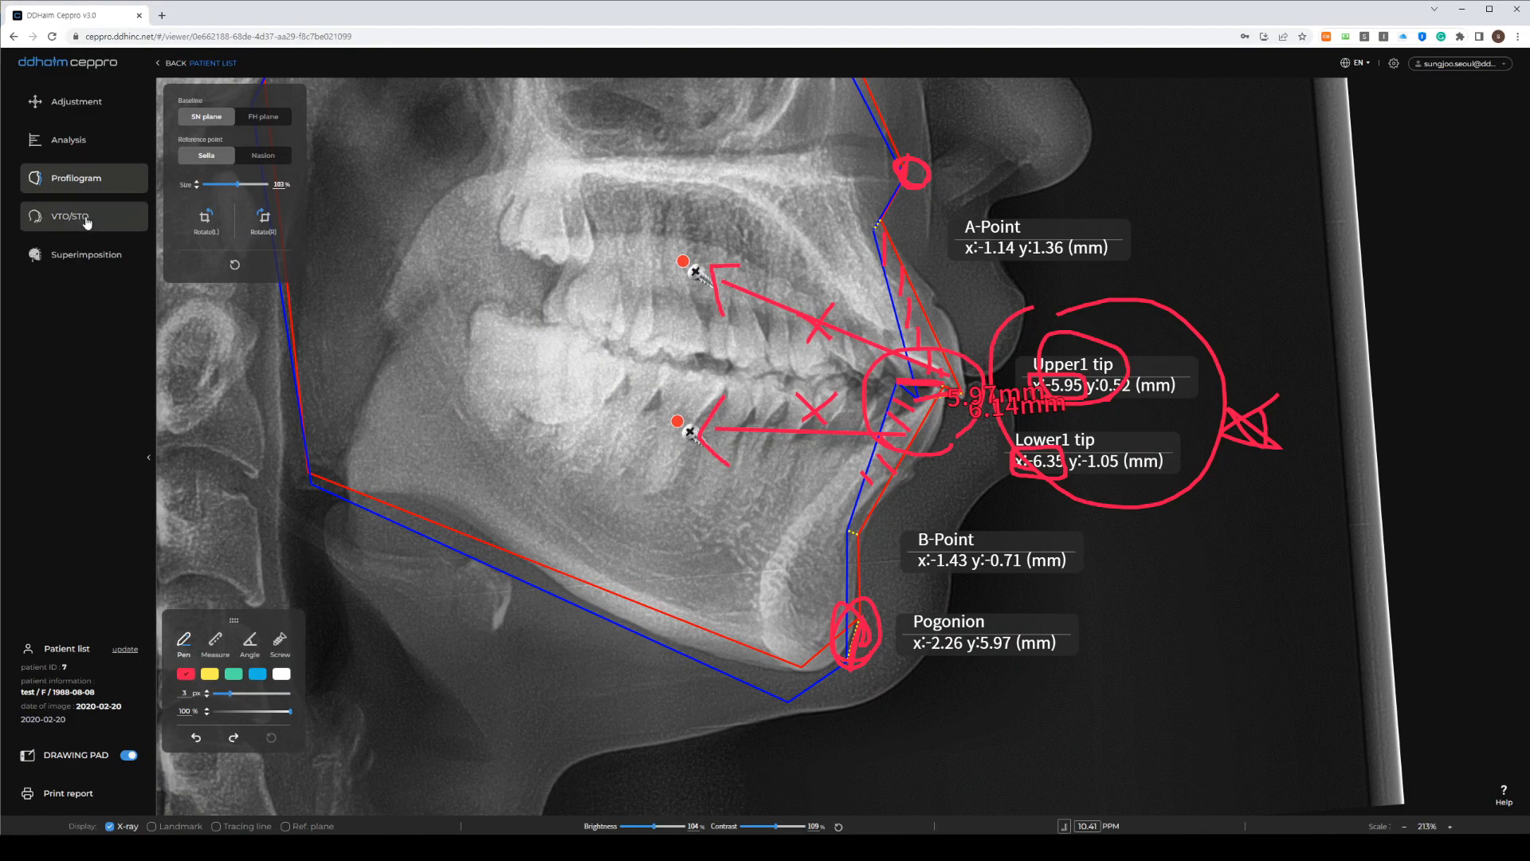
Open the VTO/STO simulation and align the facial photo over the traced X-ray
click(86, 218)
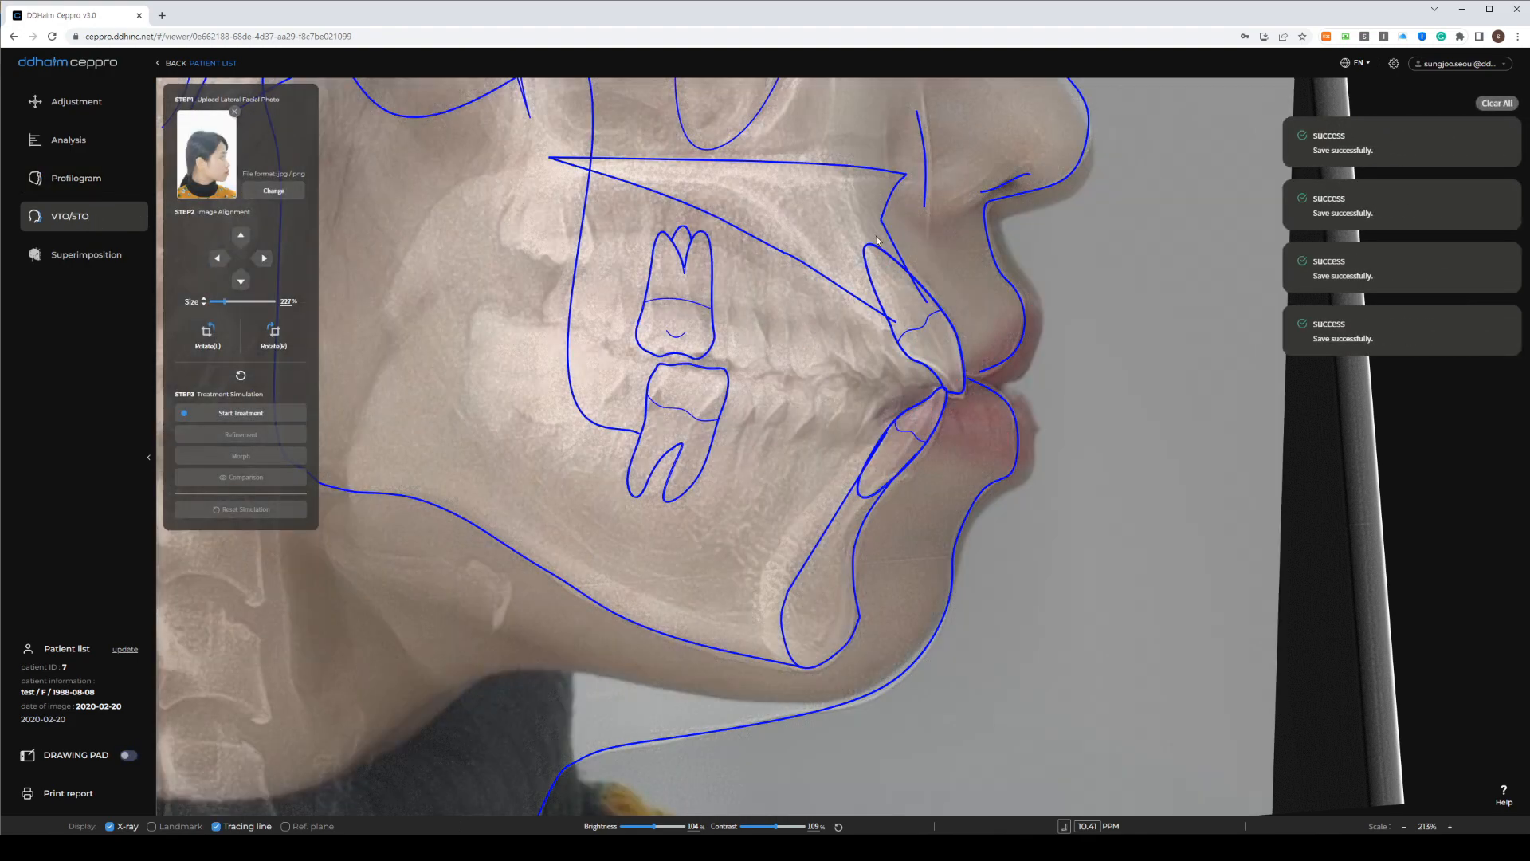
scroll(833, 267, down, 3)
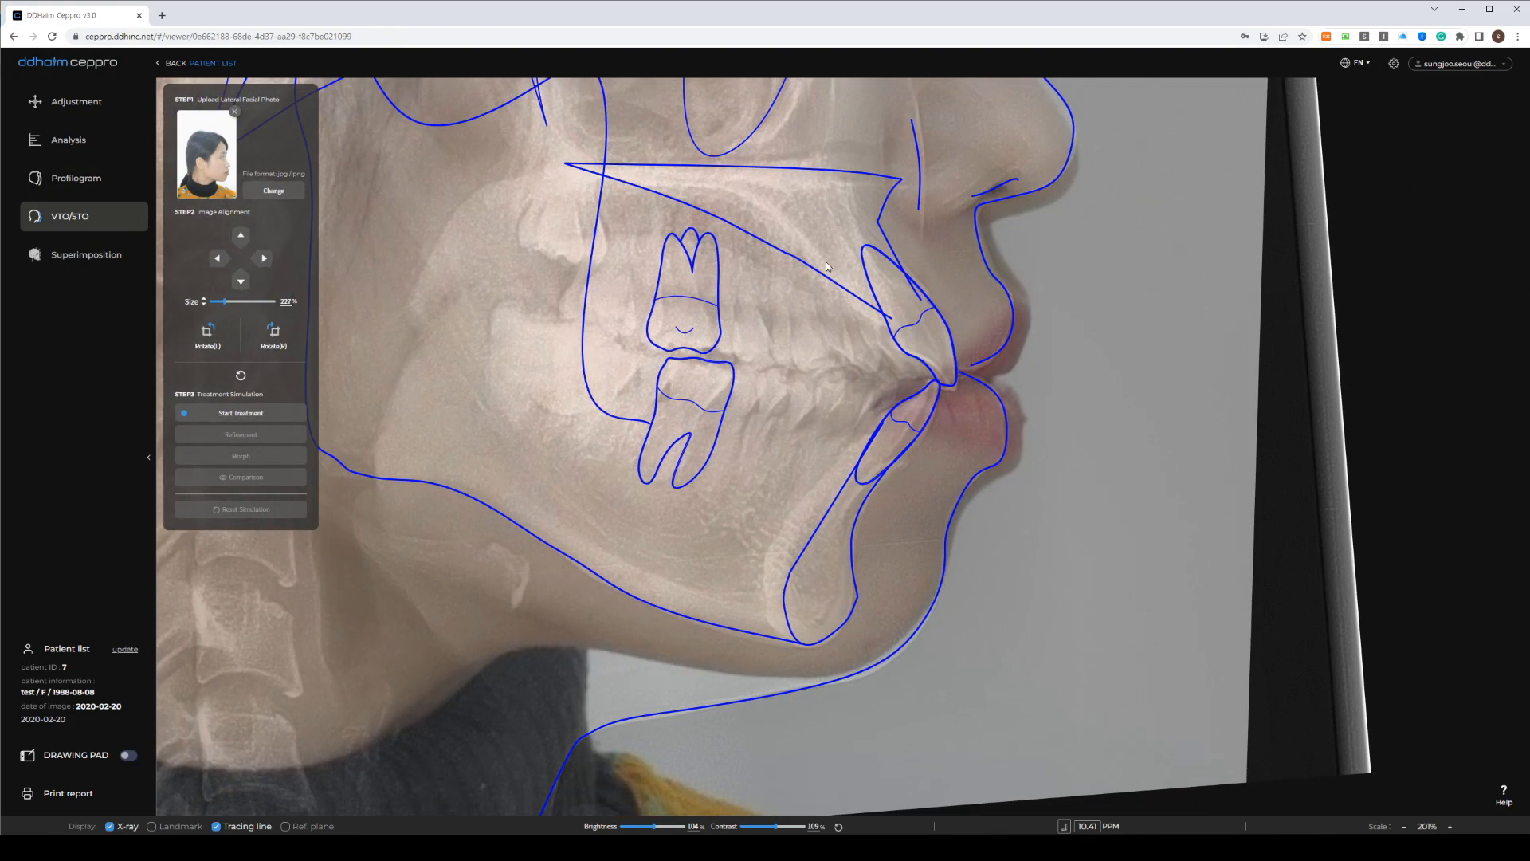
scroll(826, 267, down, 5)
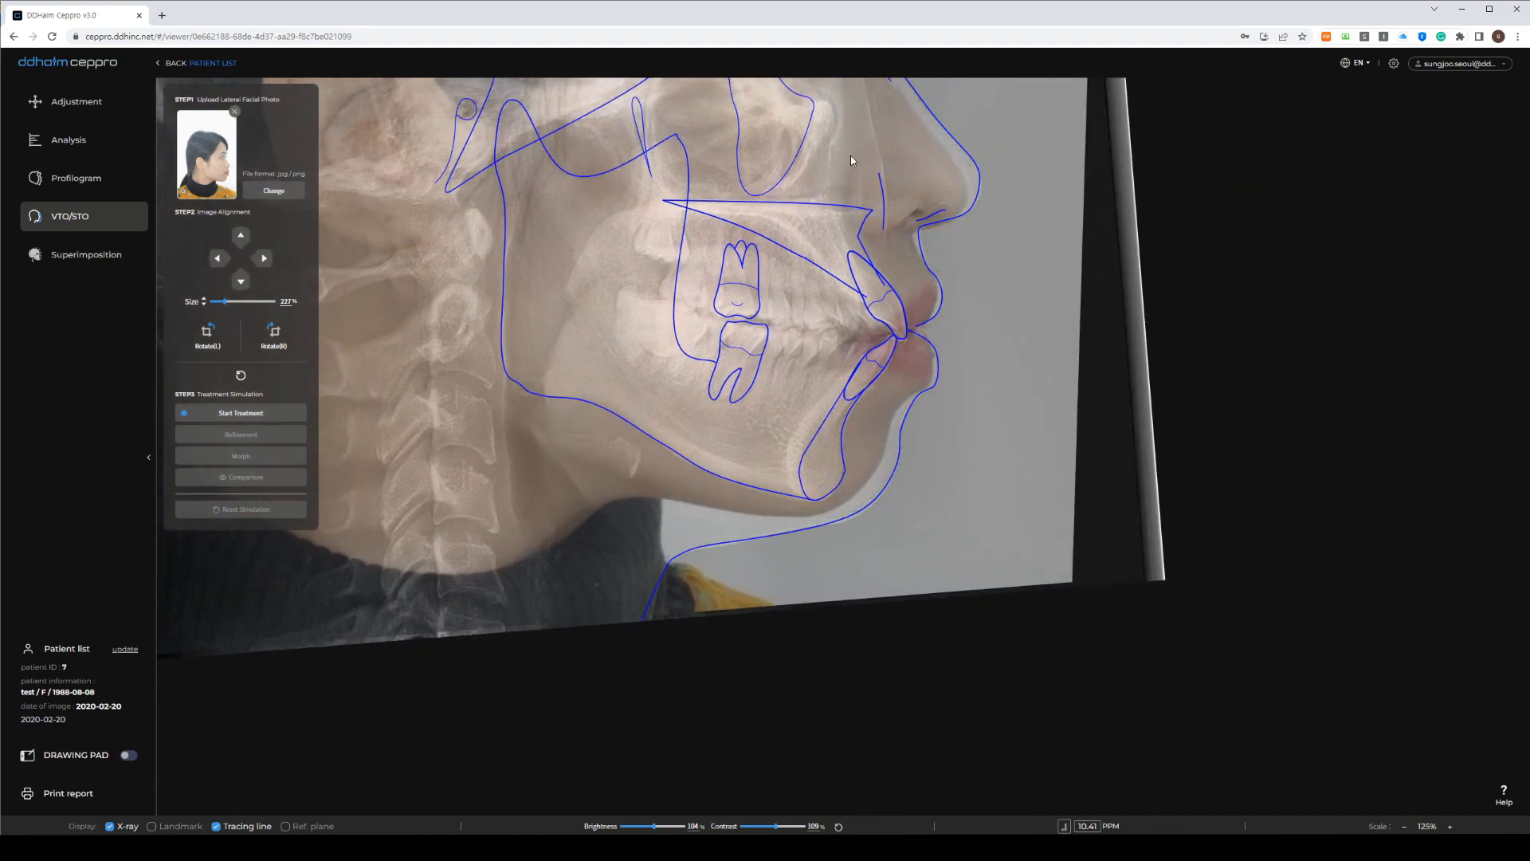
drag(854, 160, 751, 424)
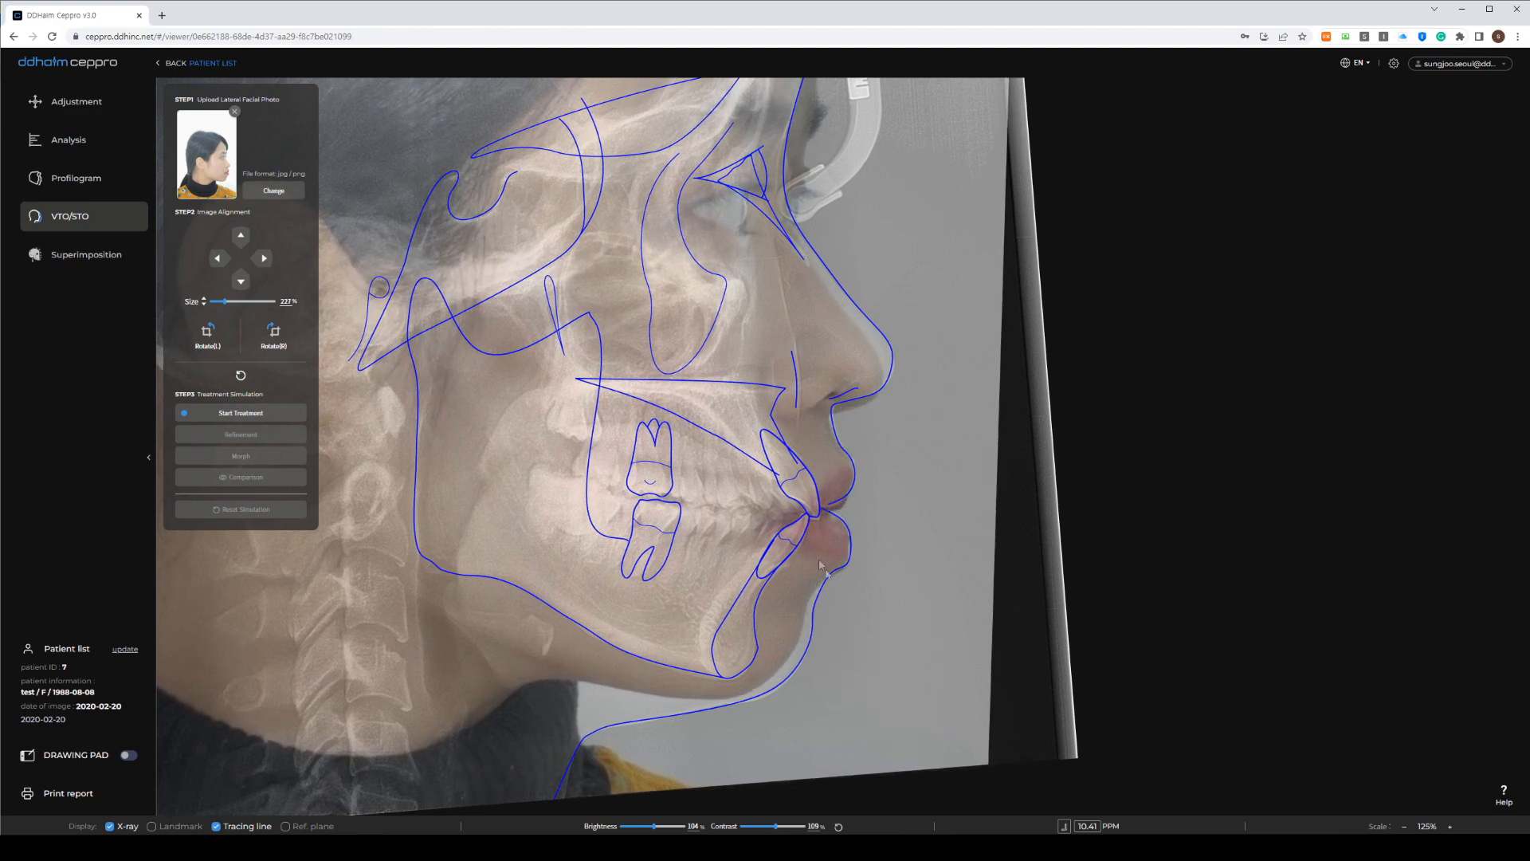
drag(707, 373, 710, 376)
Centre the face in view and start the treatment simulation
scroll(712, 388, up, 2)
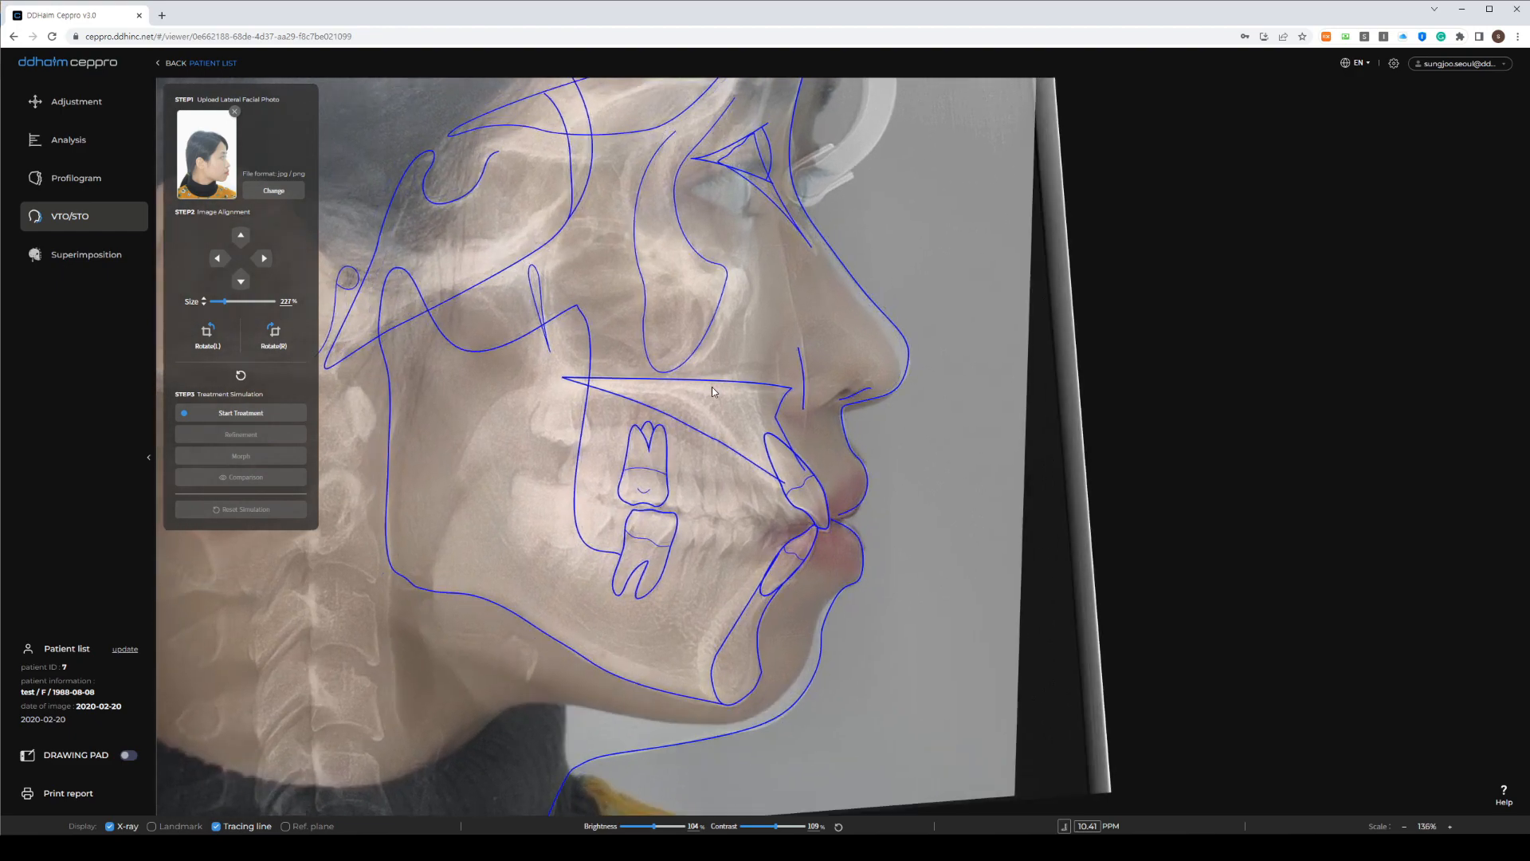
scroll(711, 386, up, 2)
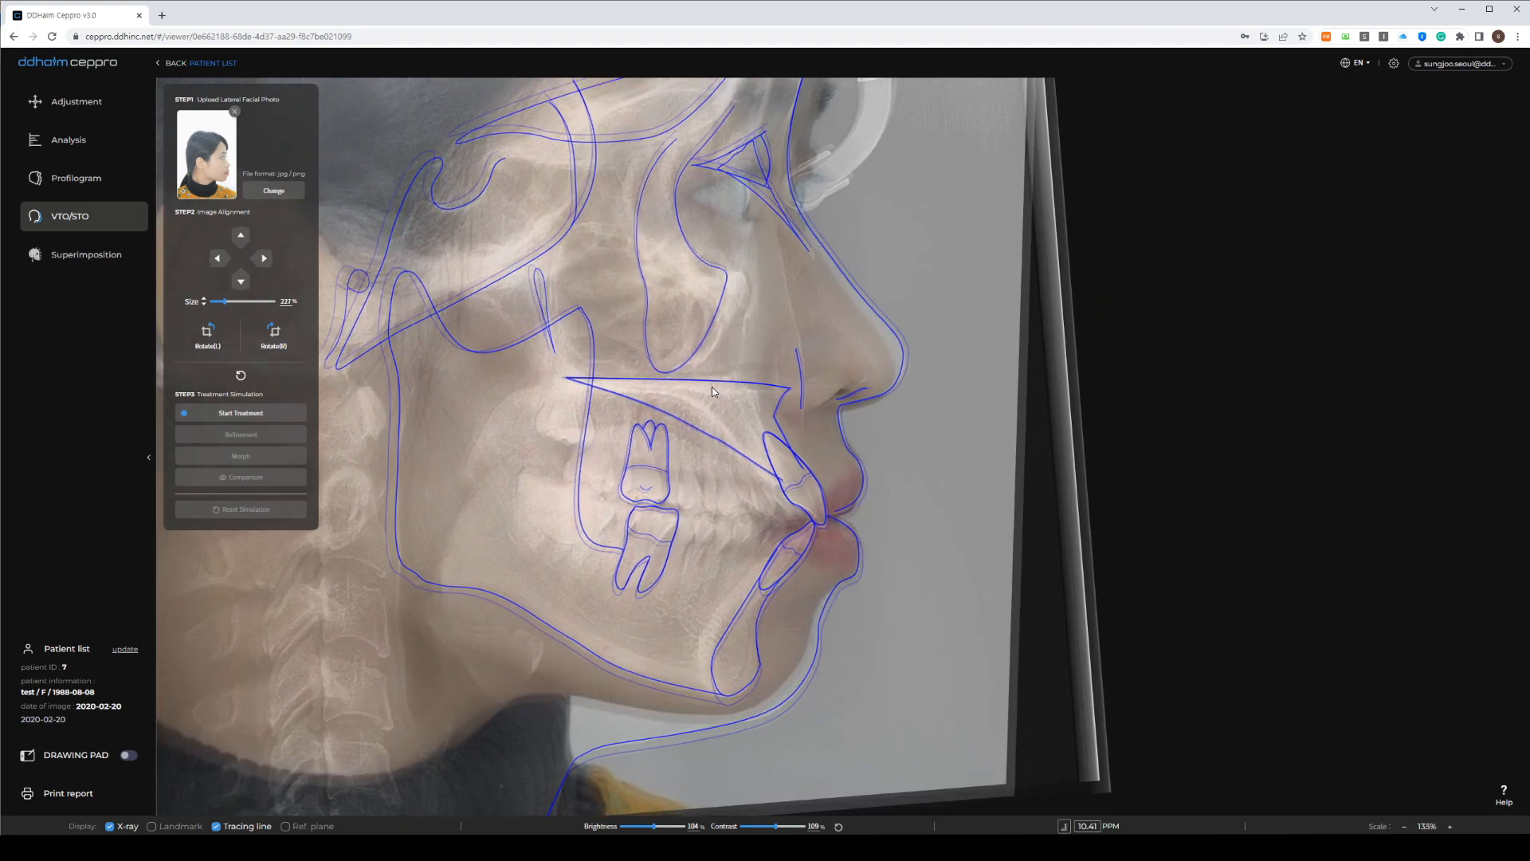
mouse_move(712, 406)
mouse_down()
mouse_move(705, 350)
mouse_move(687, 352)
mouse_up()
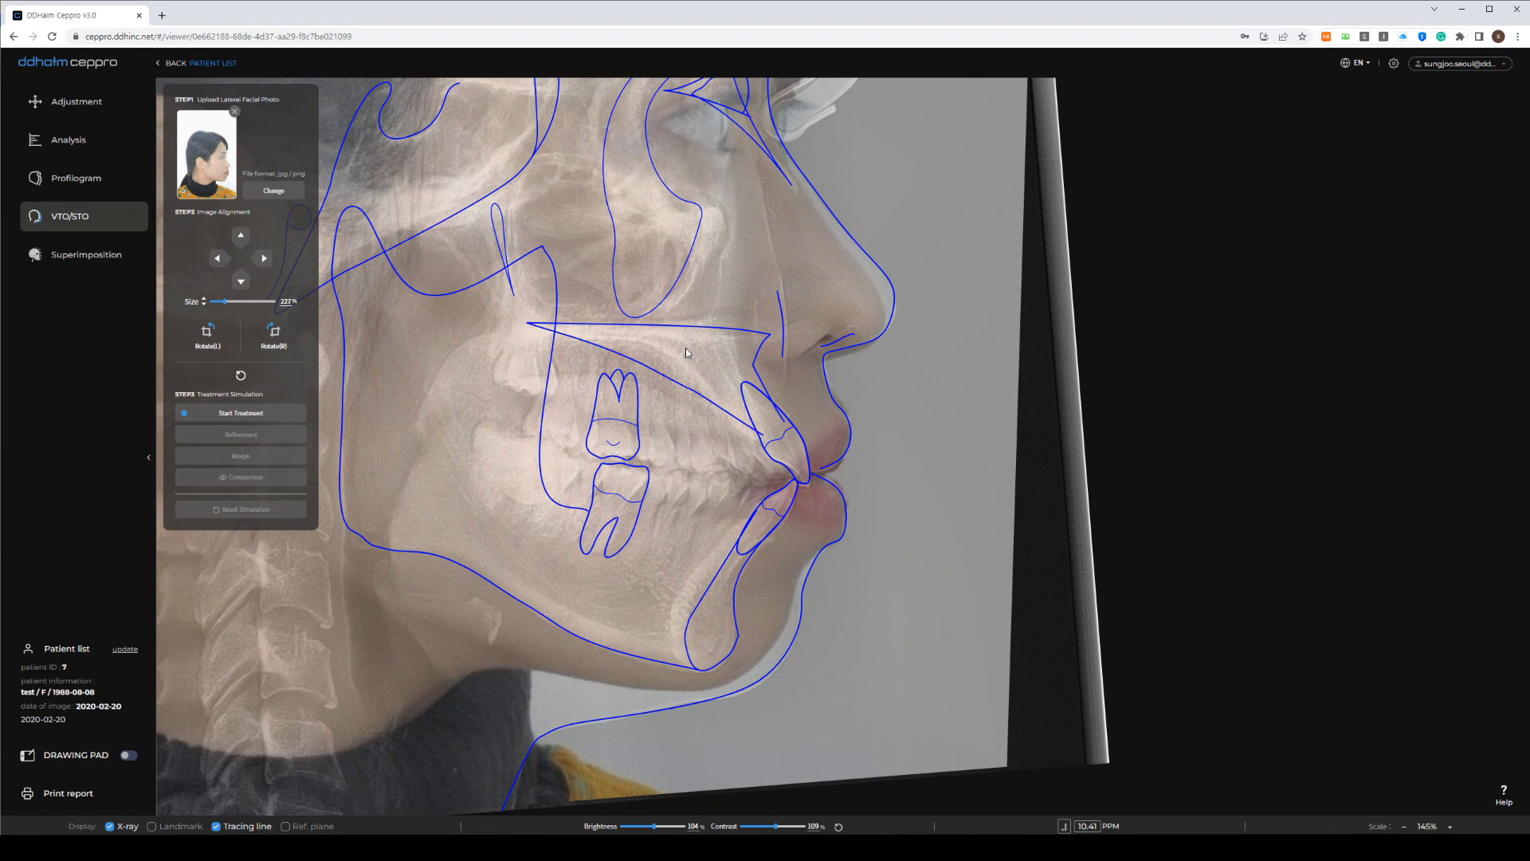
click(239, 414)
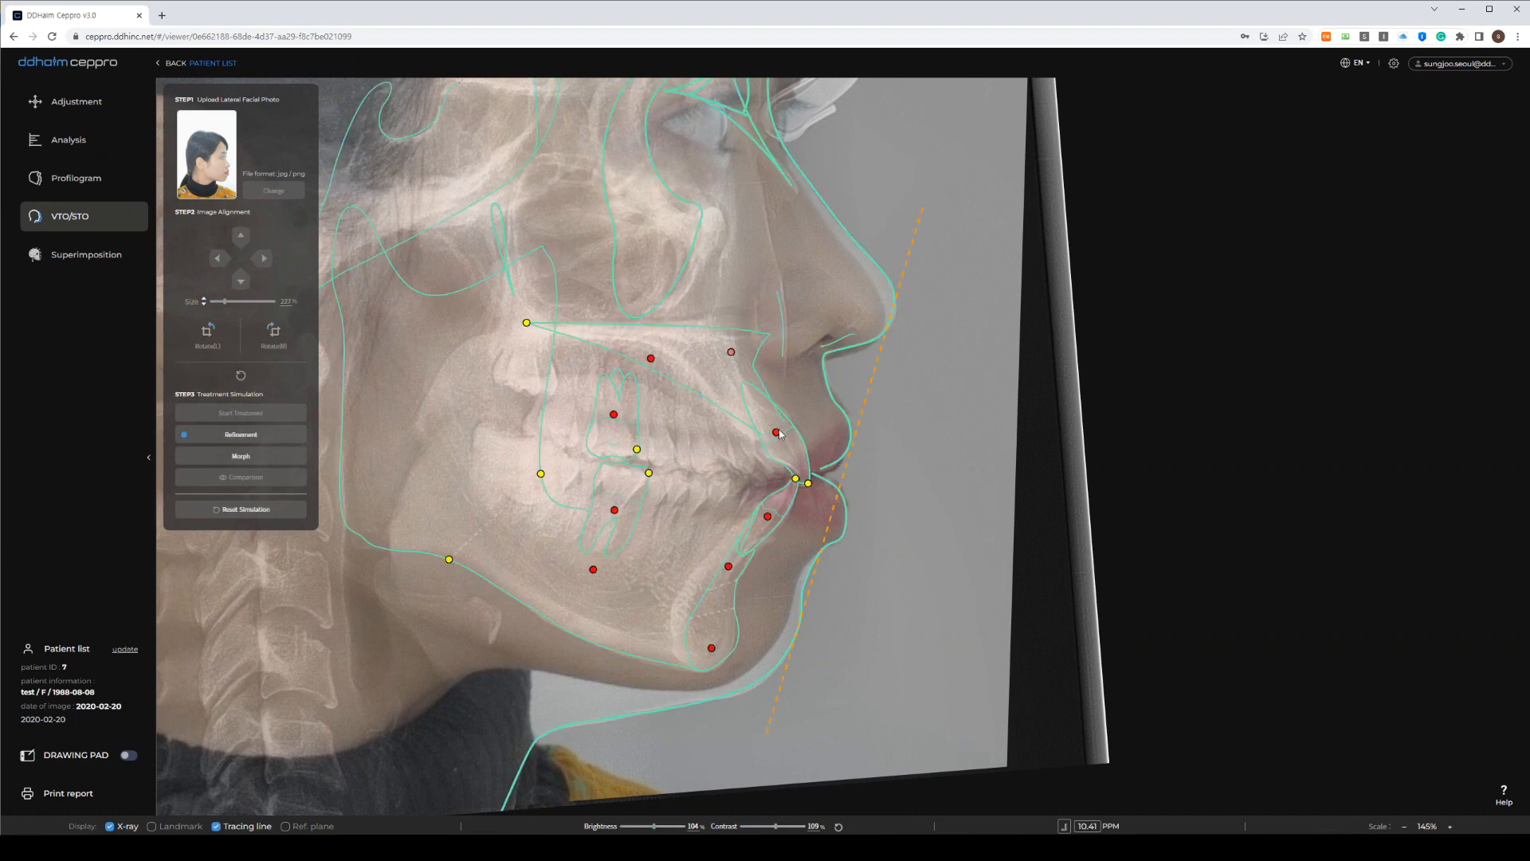
Pull the upper incisor tip and centre back, and reposition the upper lip, lower lip and chin landmarks
drag(776, 432, 773, 432)
drag(806, 483, 798, 488)
drag(767, 434, 757, 429)
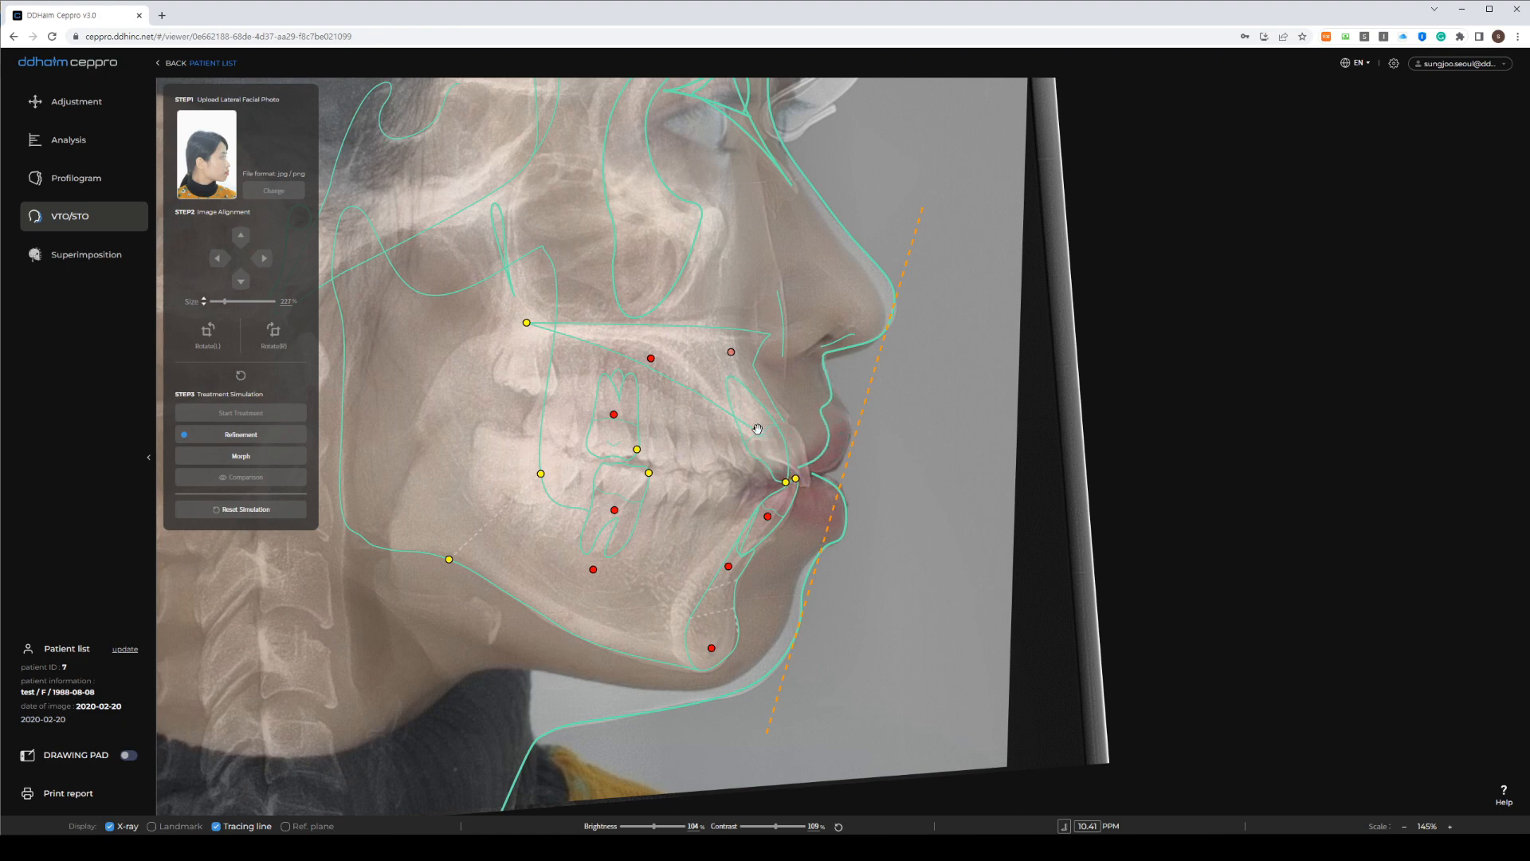
drag(769, 515, 742, 512)
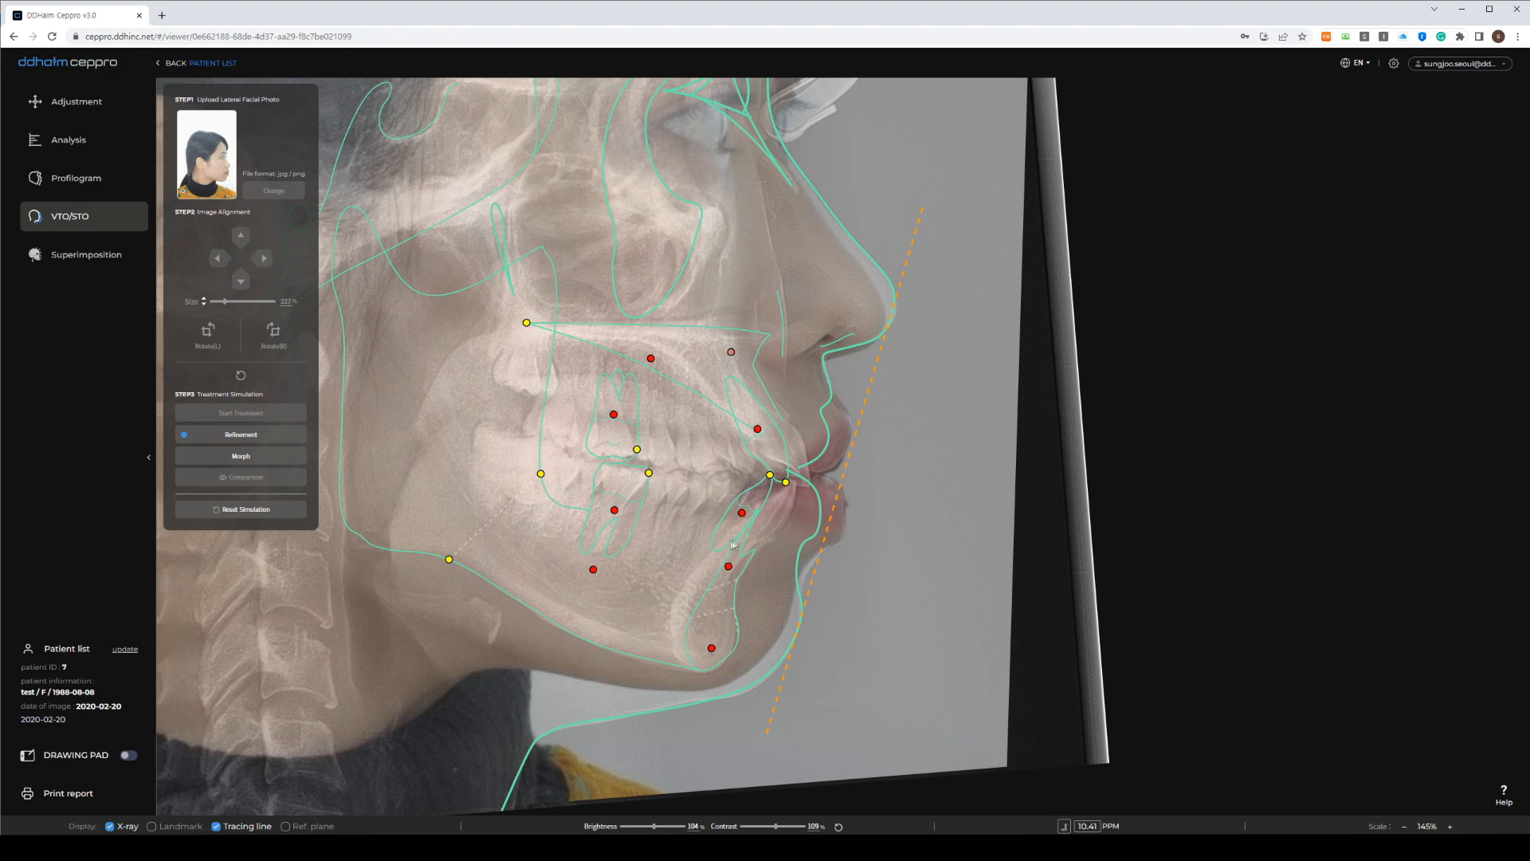
mouse_move(742, 514)
mouse_down()
mouse_move(758, 516)
mouse_move(775, 477)
mouse_move(751, 517)
mouse_up()
drag(758, 429, 757, 424)
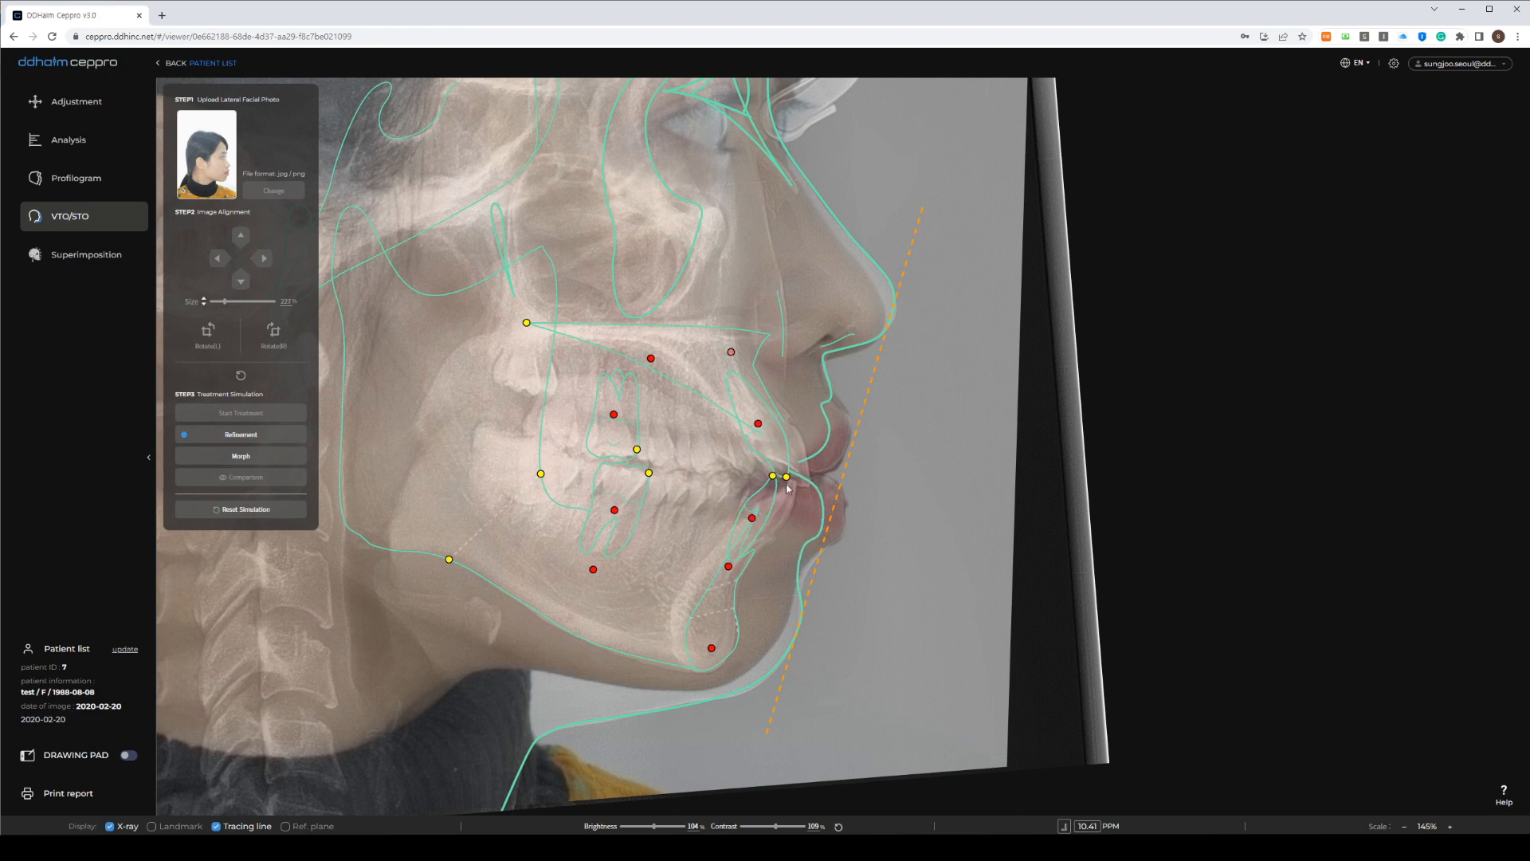
drag(787, 478, 783, 480)
drag(755, 424, 758, 425)
In Morph mode, adjust the profile points under the nose and at the lip, then go to Comparison
click(258, 454)
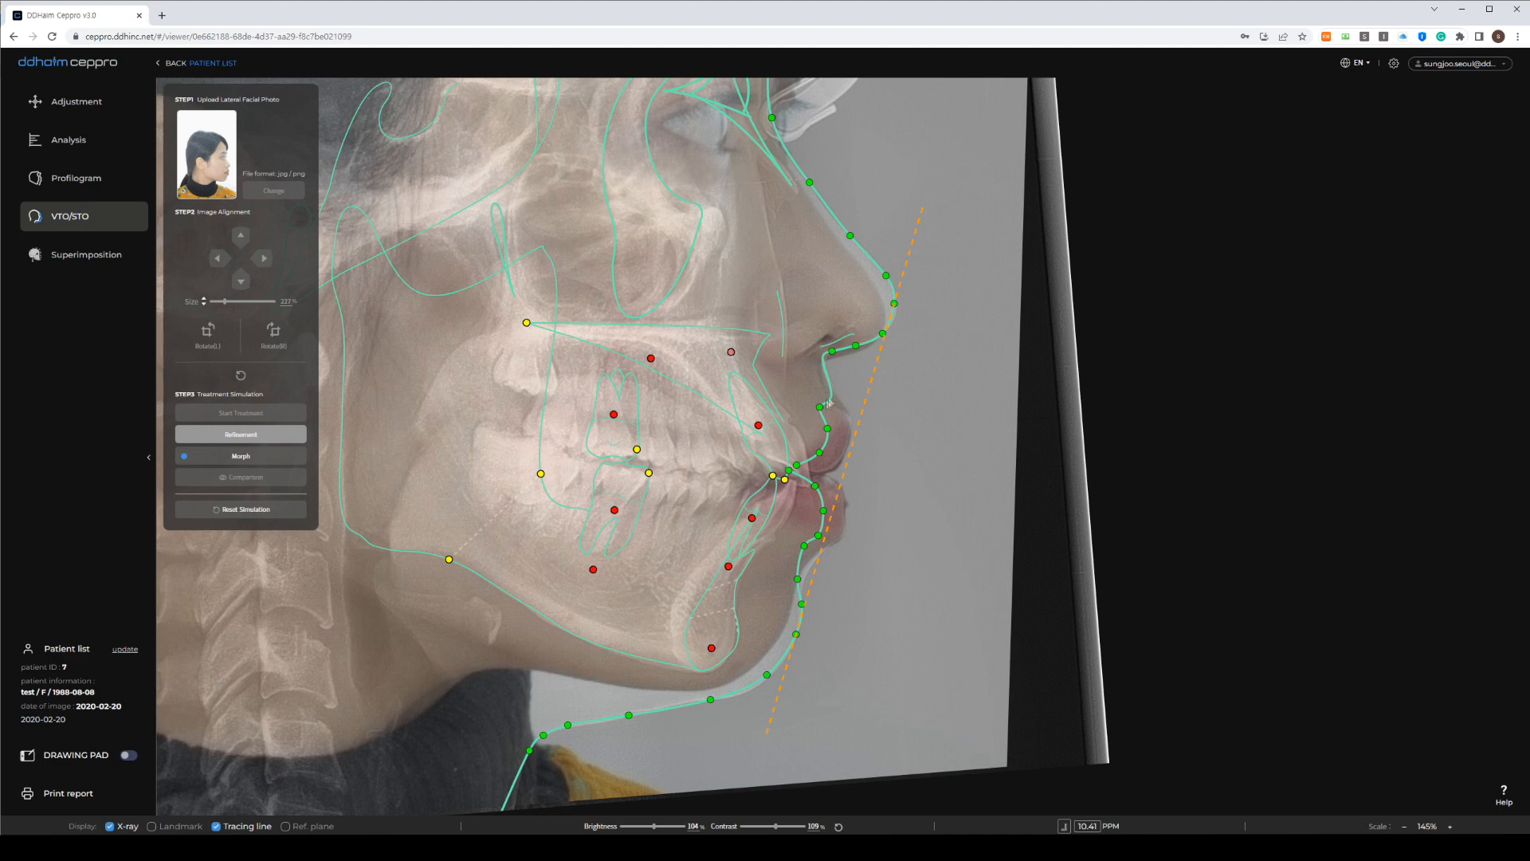
drag(832, 351, 833, 352)
drag(821, 415, 833, 411)
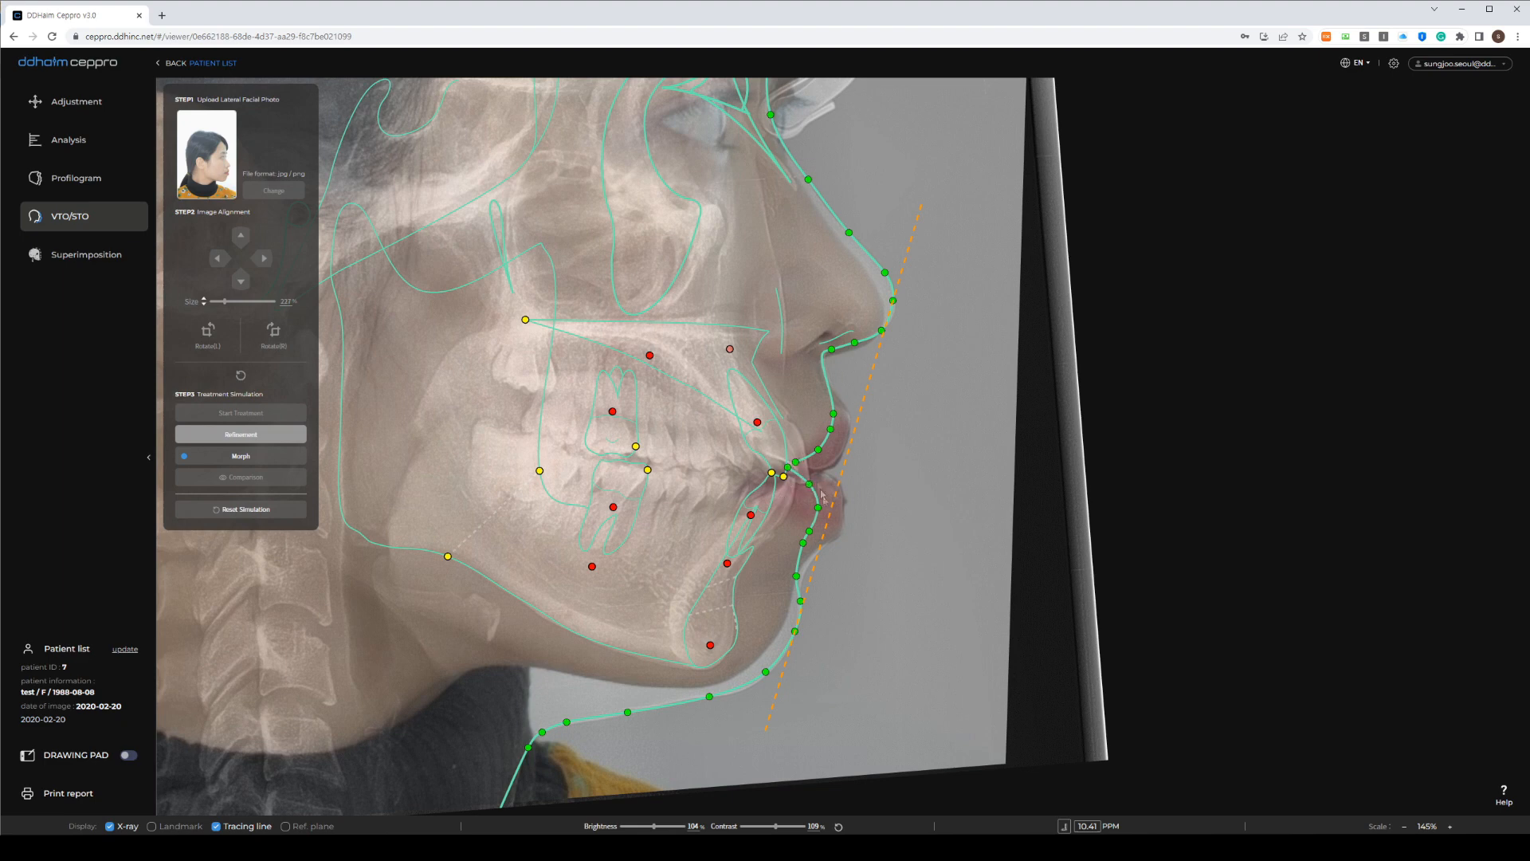
click(250, 478)
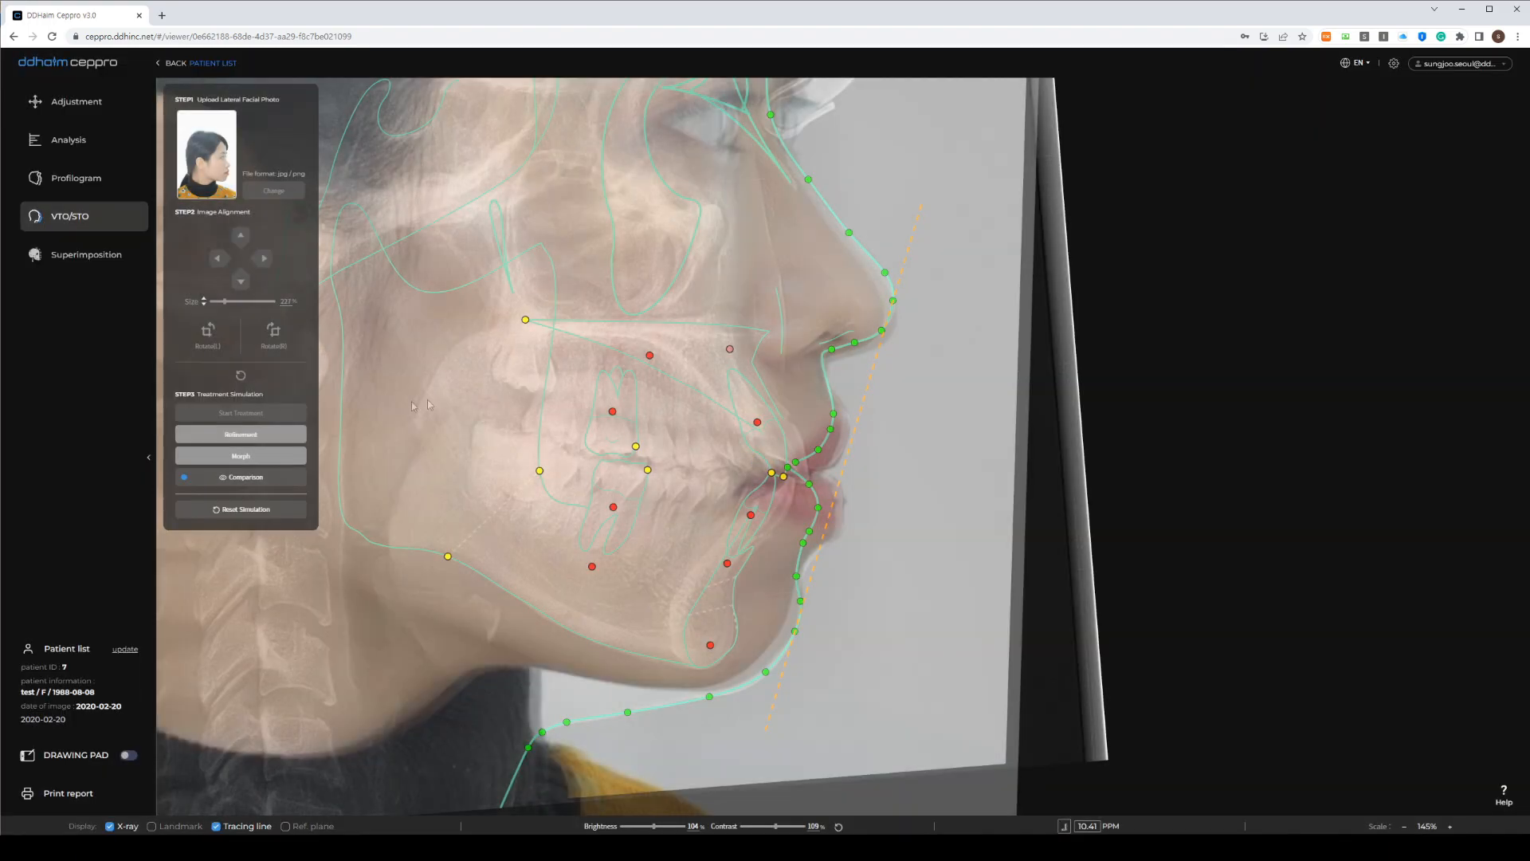
Show the before and after photos side by side, zoomed on the mouth area
click(260, 484)
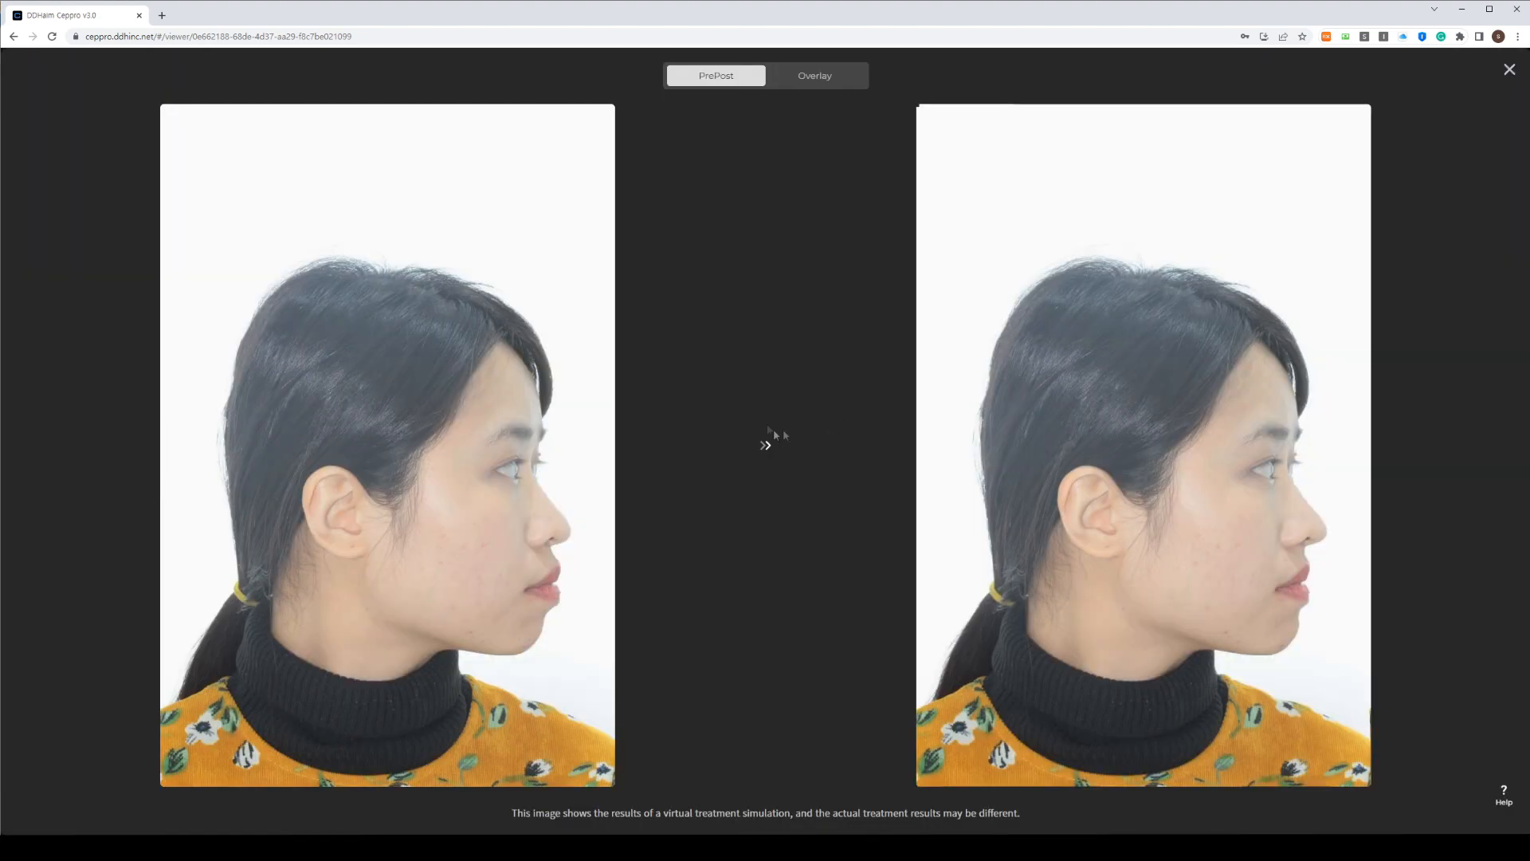
click(827, 78)
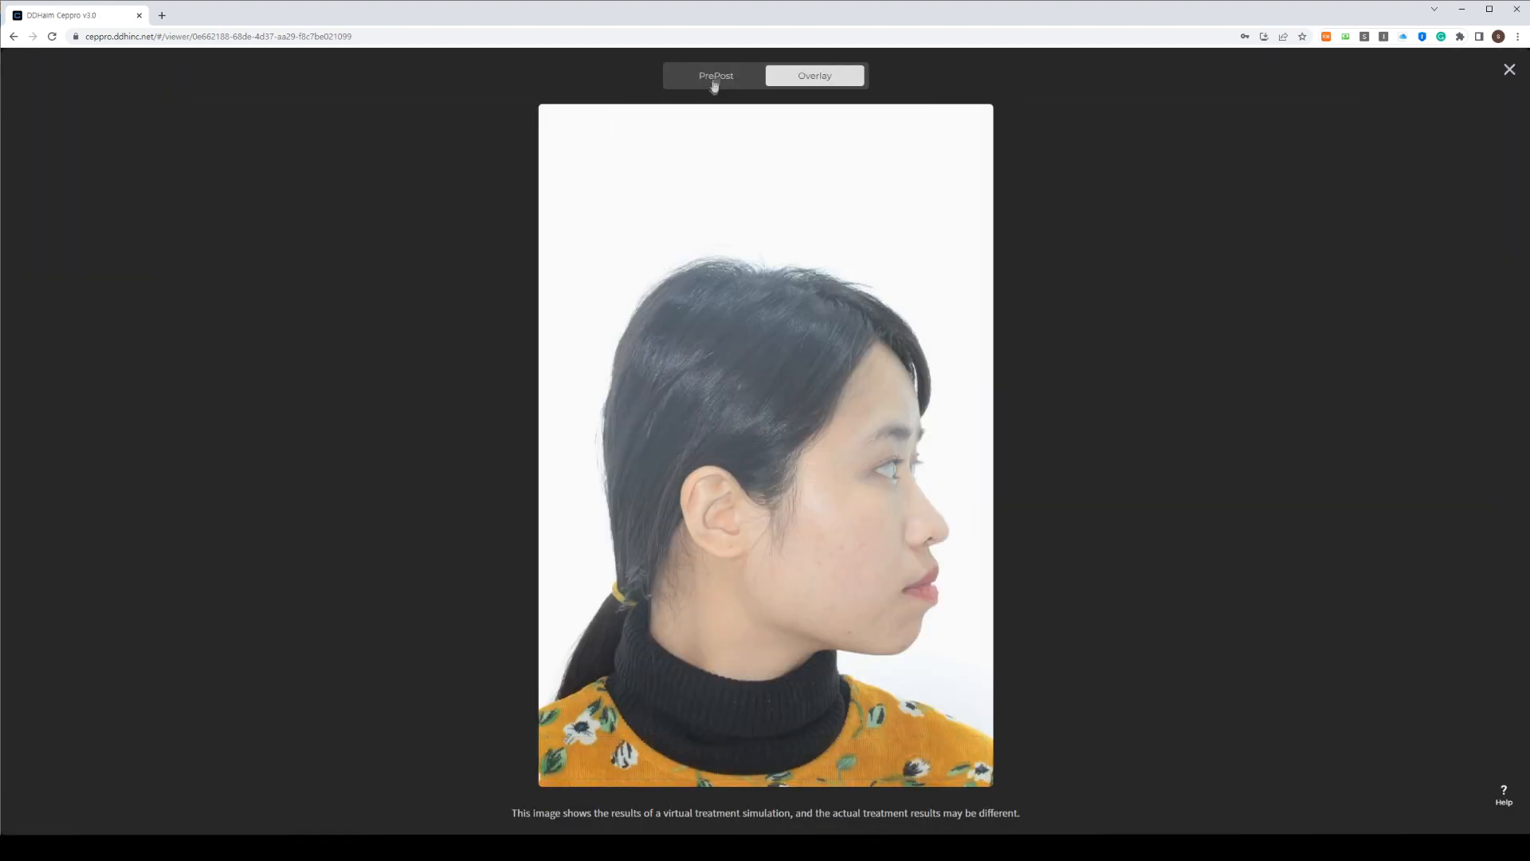
click(715, 81)
scroll(496, 519, up, 3)
scroll(495, 518, up, 6)
drag(495, 518, 318, 300)
scroll(327, 316, down, 3)
scroll(422, 390, up, 1)
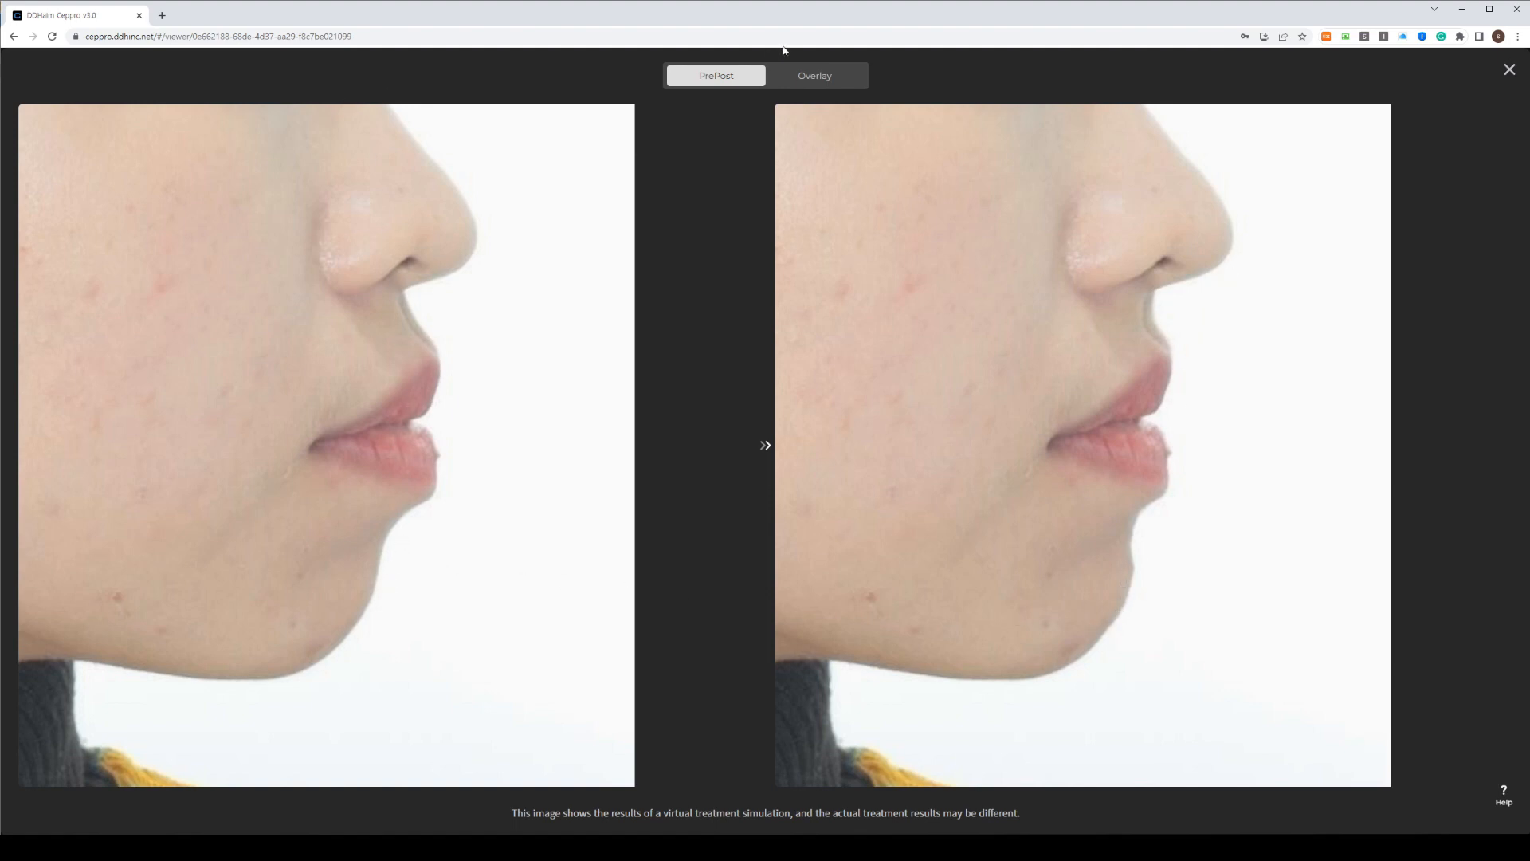
Switch to the overlay image, play the before-to-after morph, then reset it to half blend
click(828, 86)
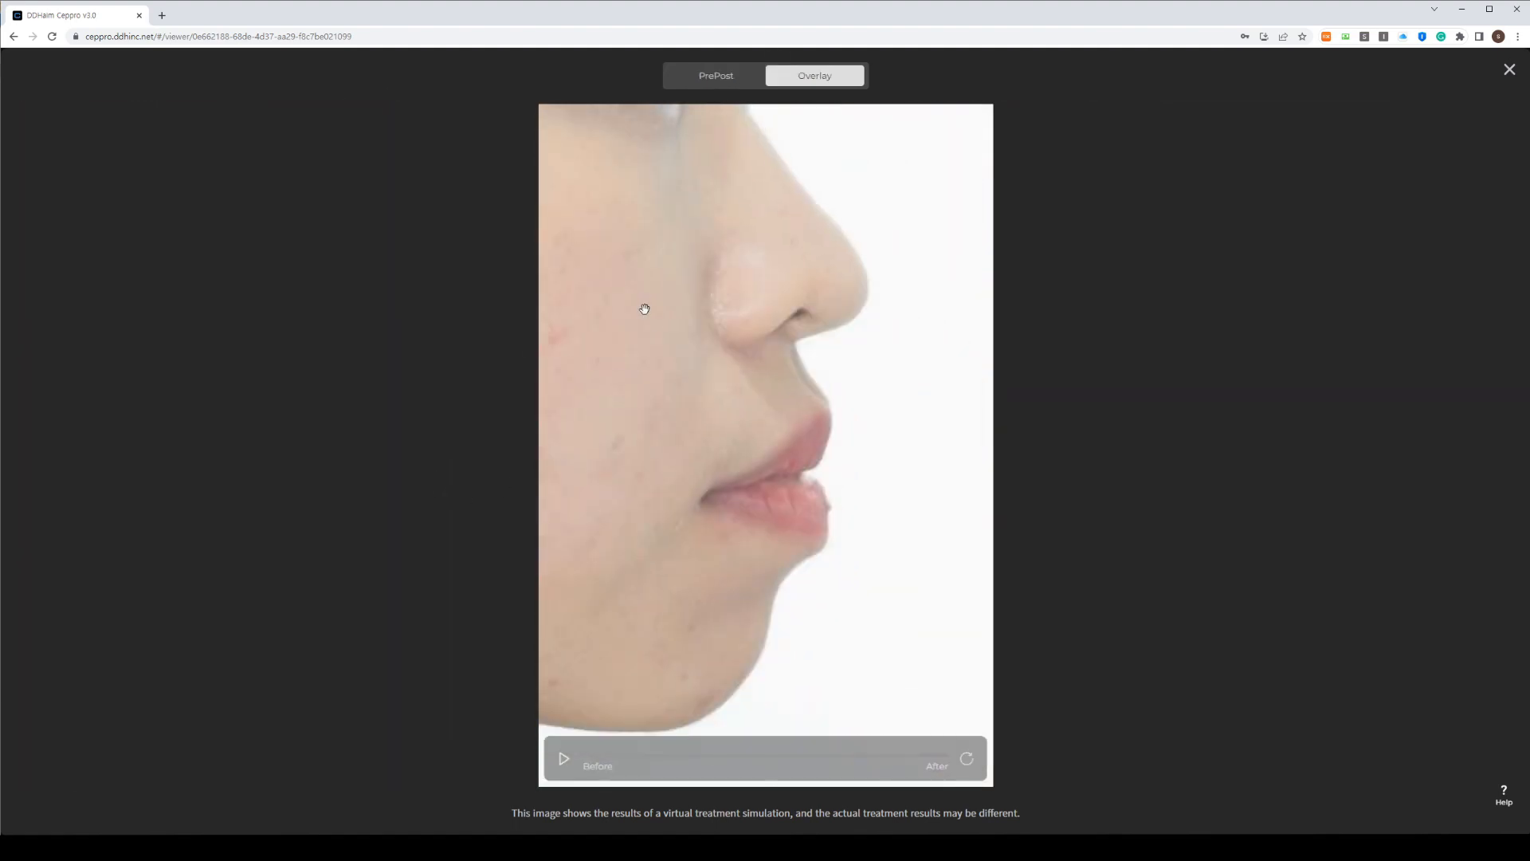
scroll(853, 563, up, 2)
scroll(881, 510, down, 3)
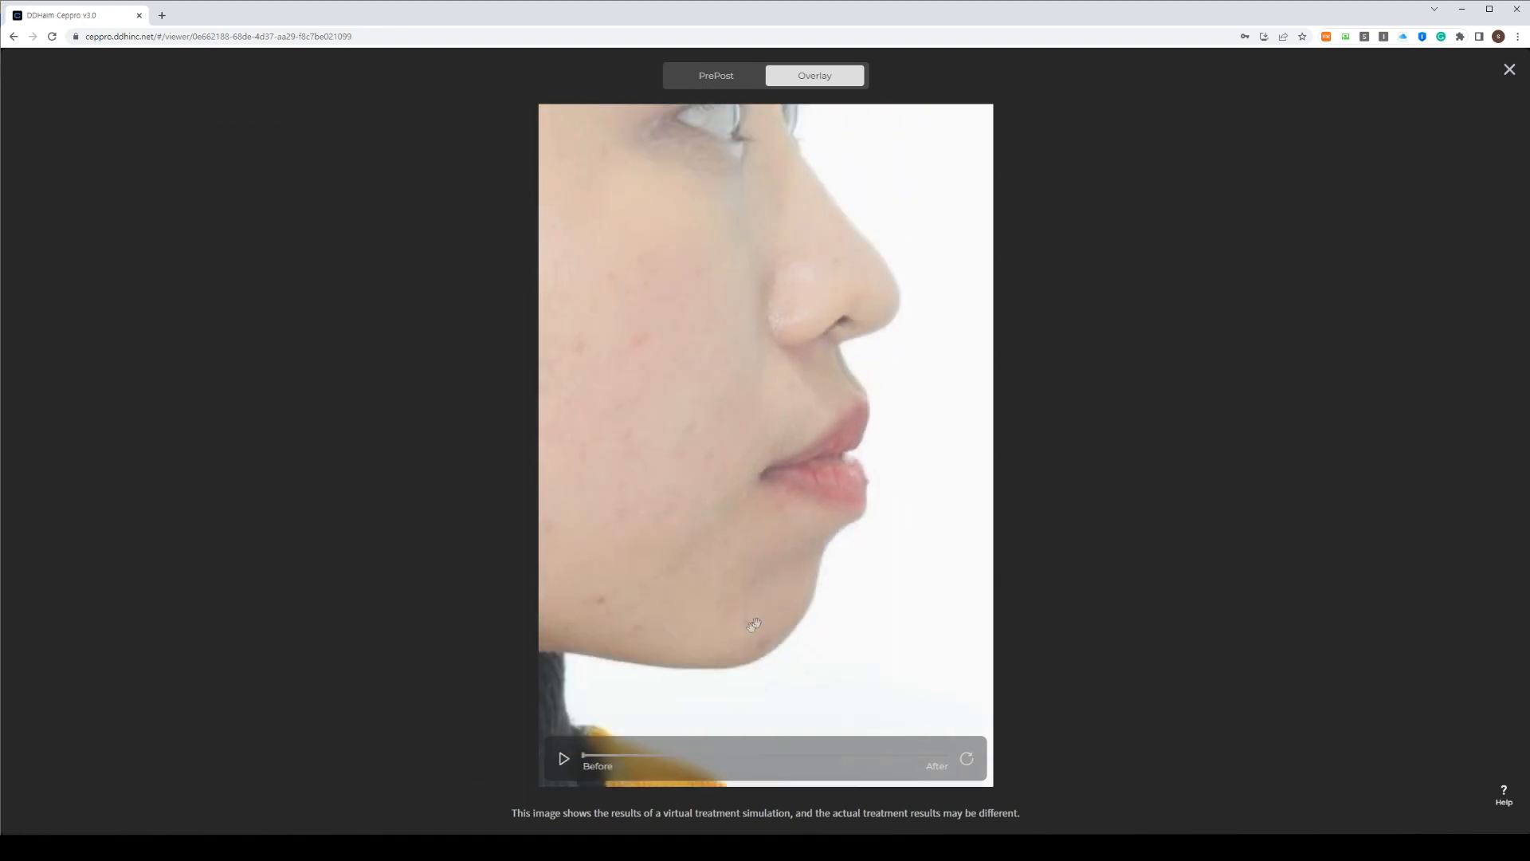
scroll(803, 600, up, 2)
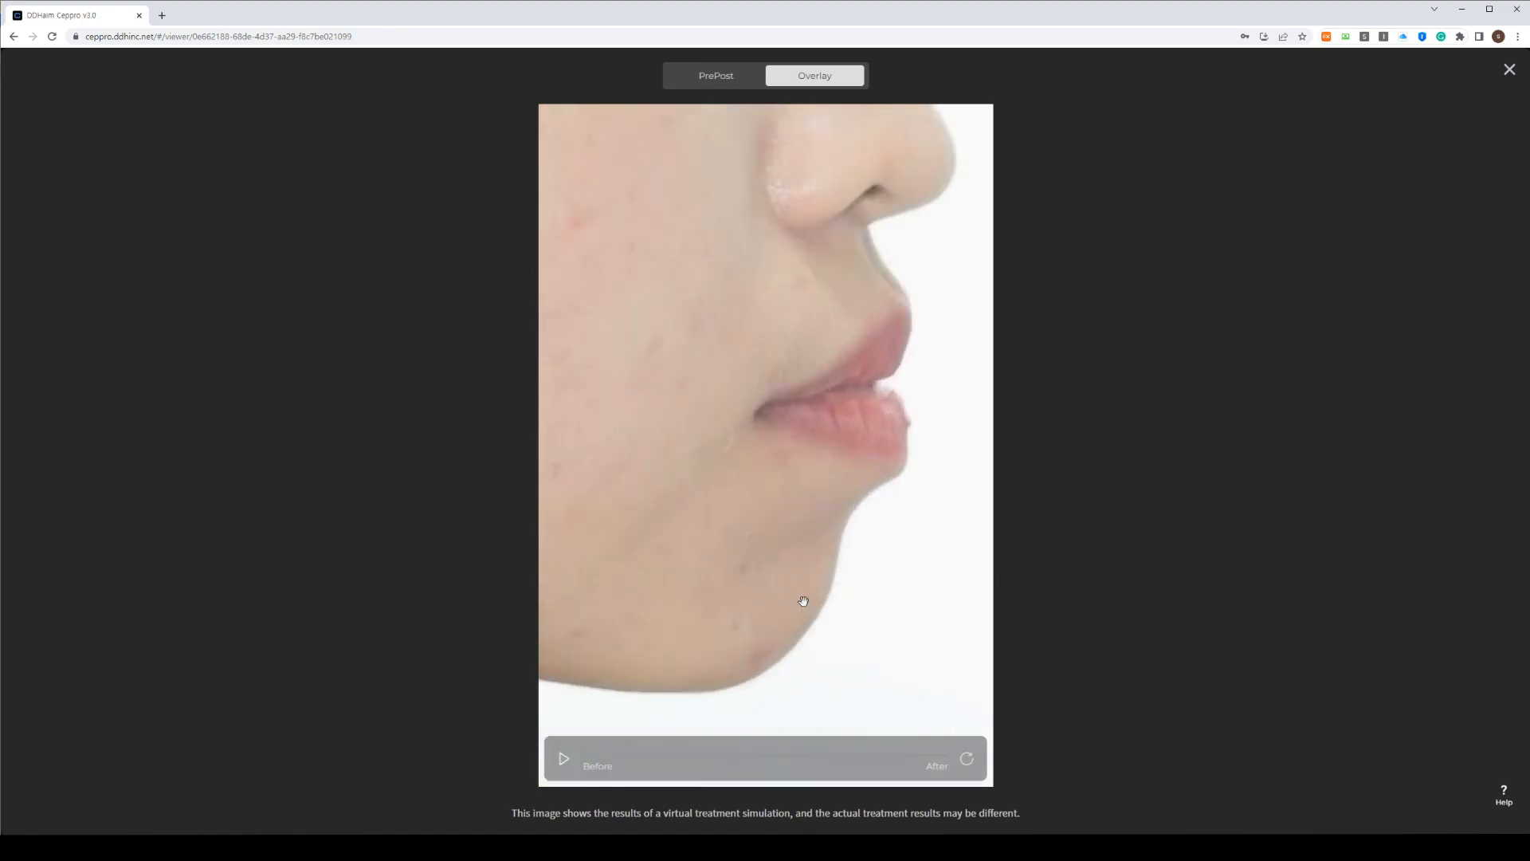
click(563, 758)
click(968, 763)
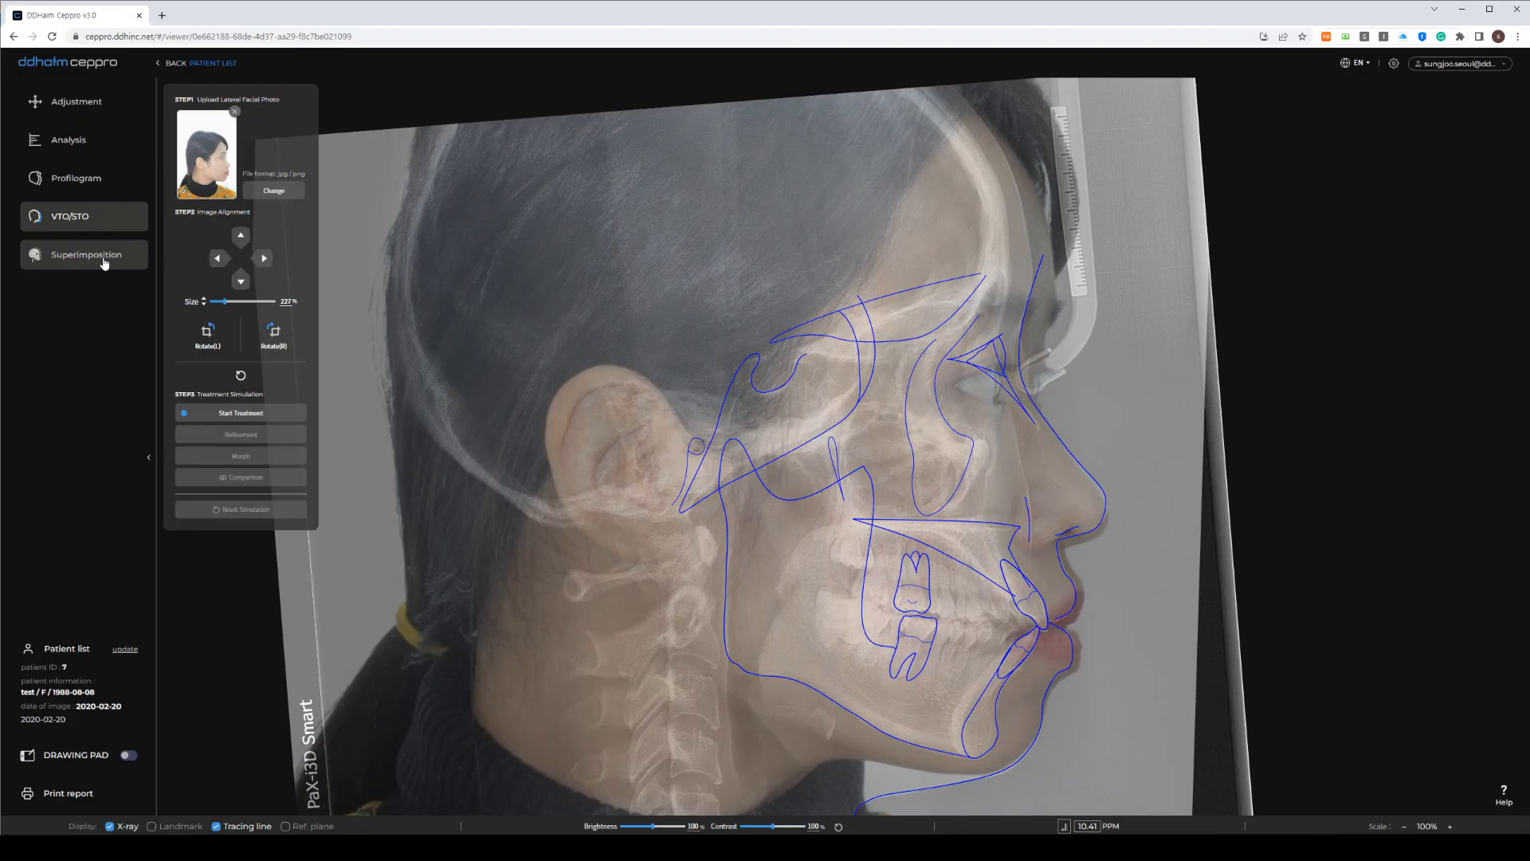
Open the Superimposition workspace from the left sidebar
click(103, 259)
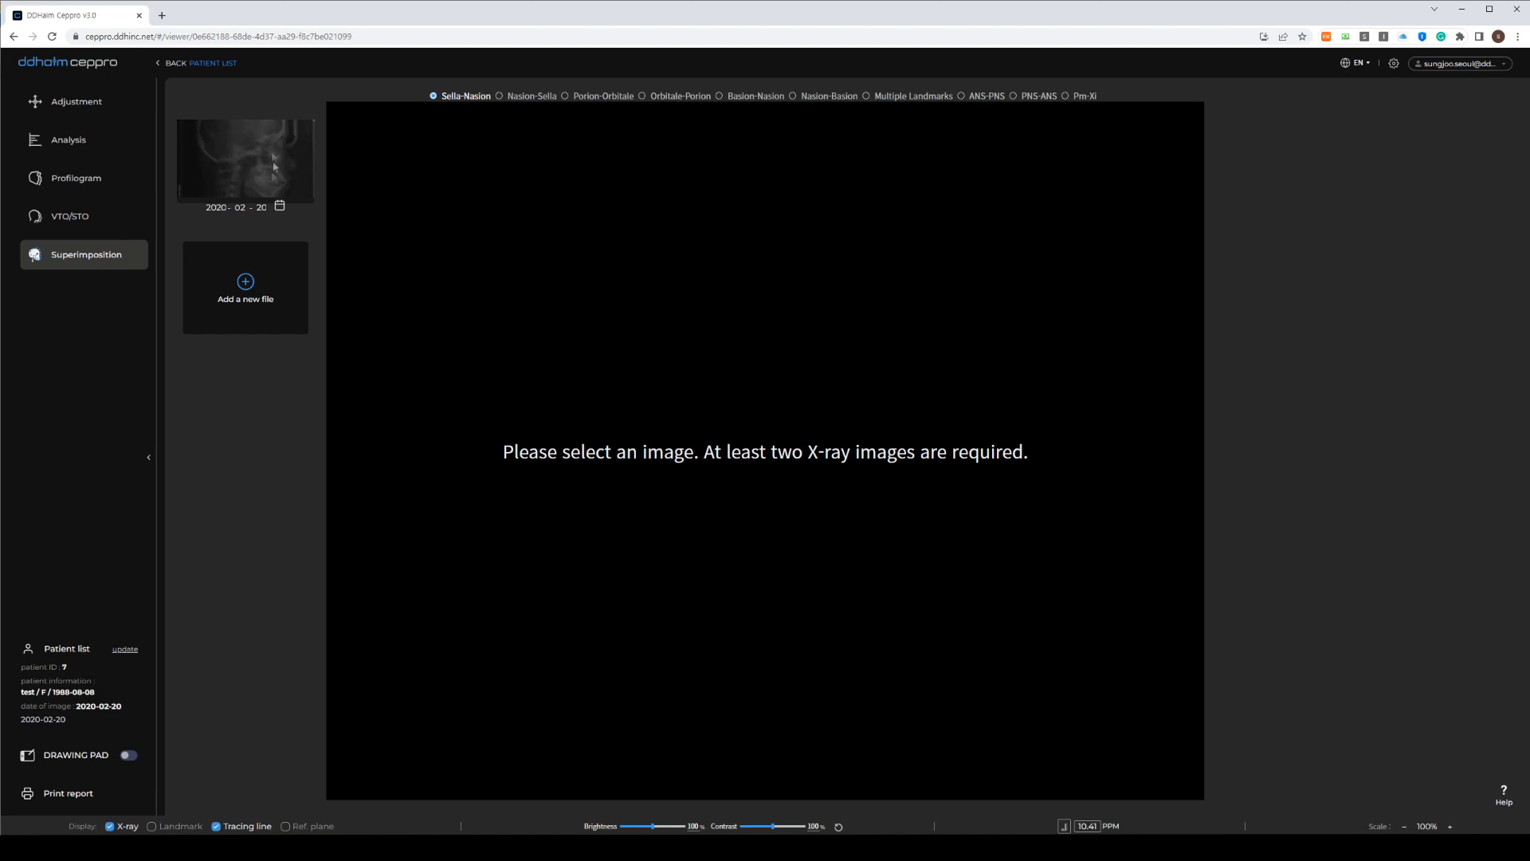
Upload the 20200813 middle1 X-ray as a new cephalogram and start entering its 2020 date
click(246, 287)
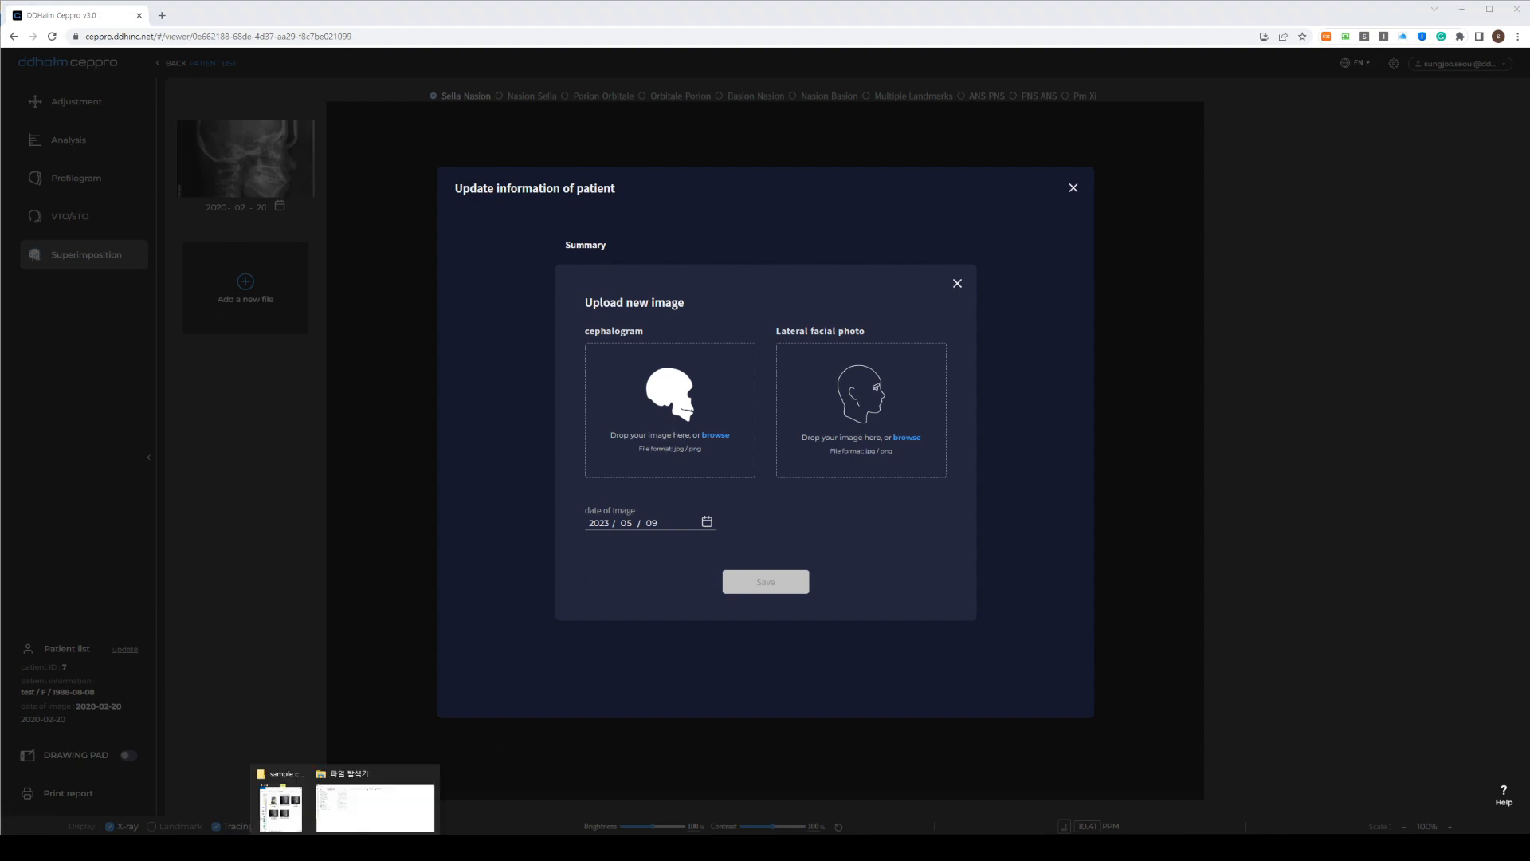
click(309, 820)
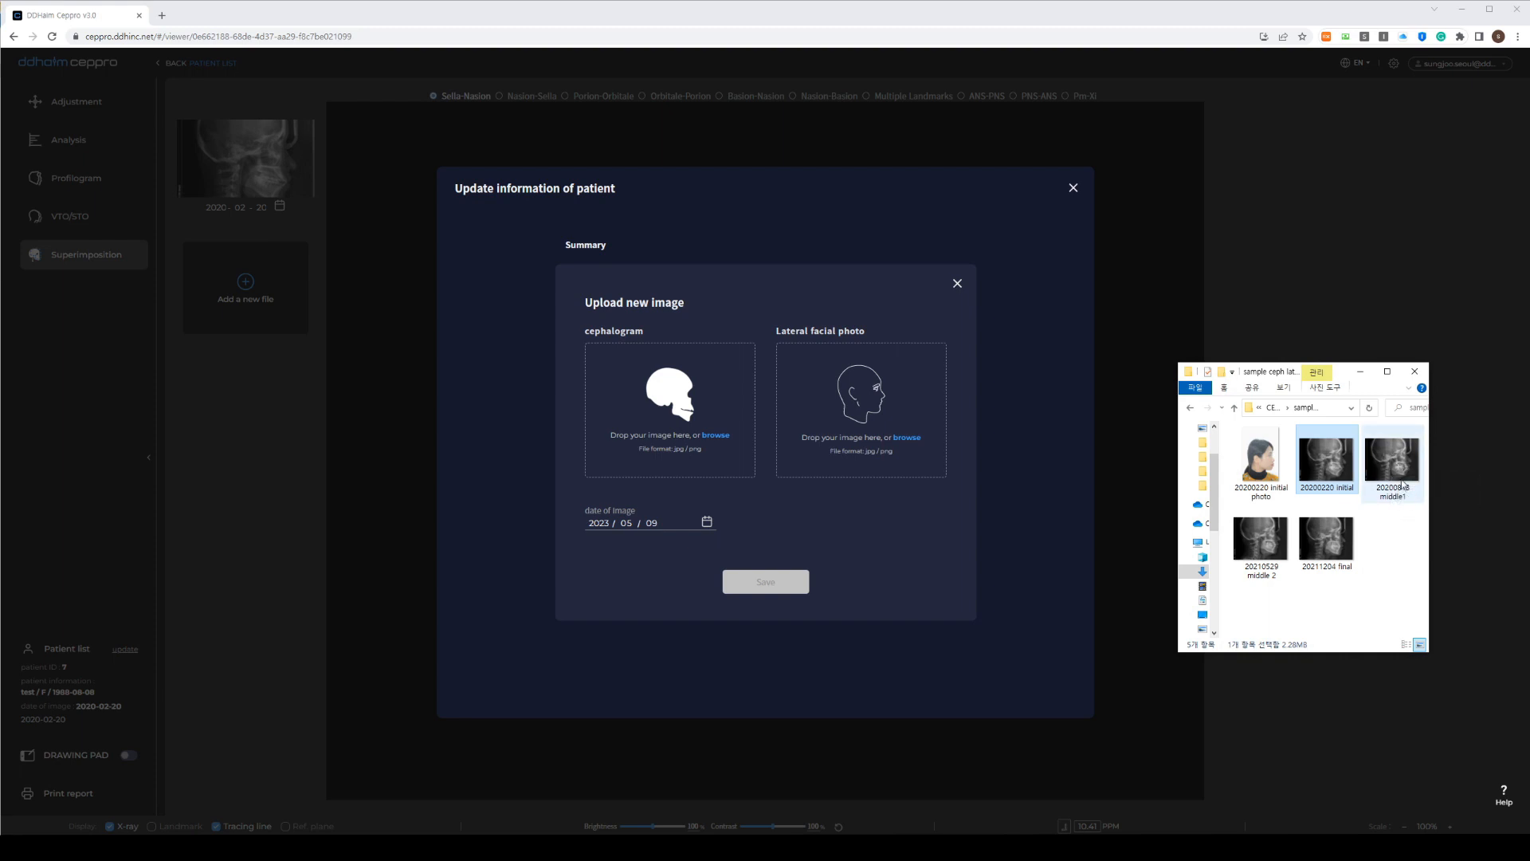
drag(1391, 470, 717, 430)
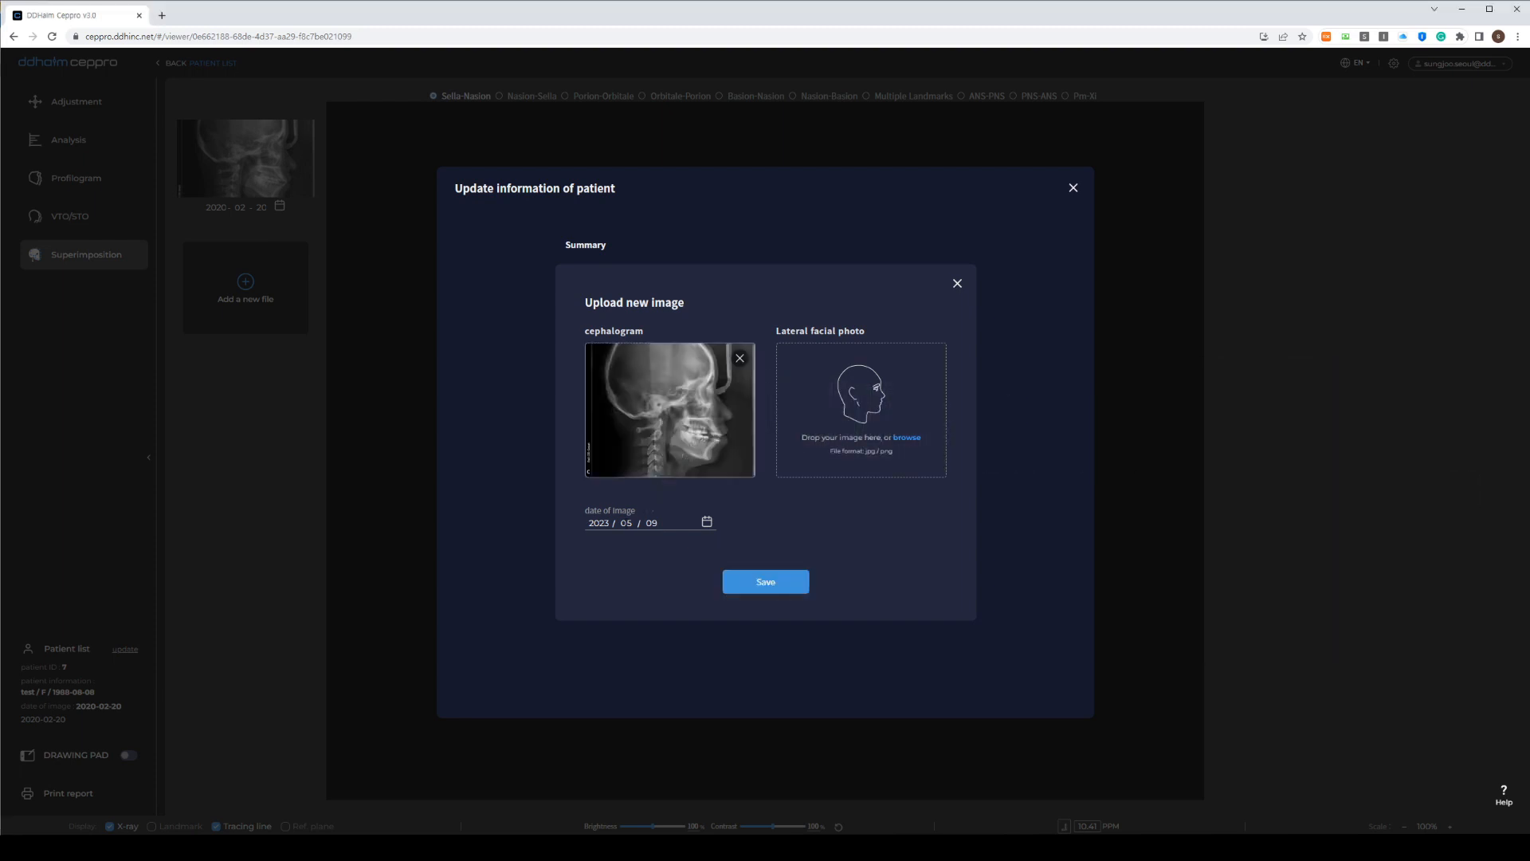
click(600, 523)
text(2020)
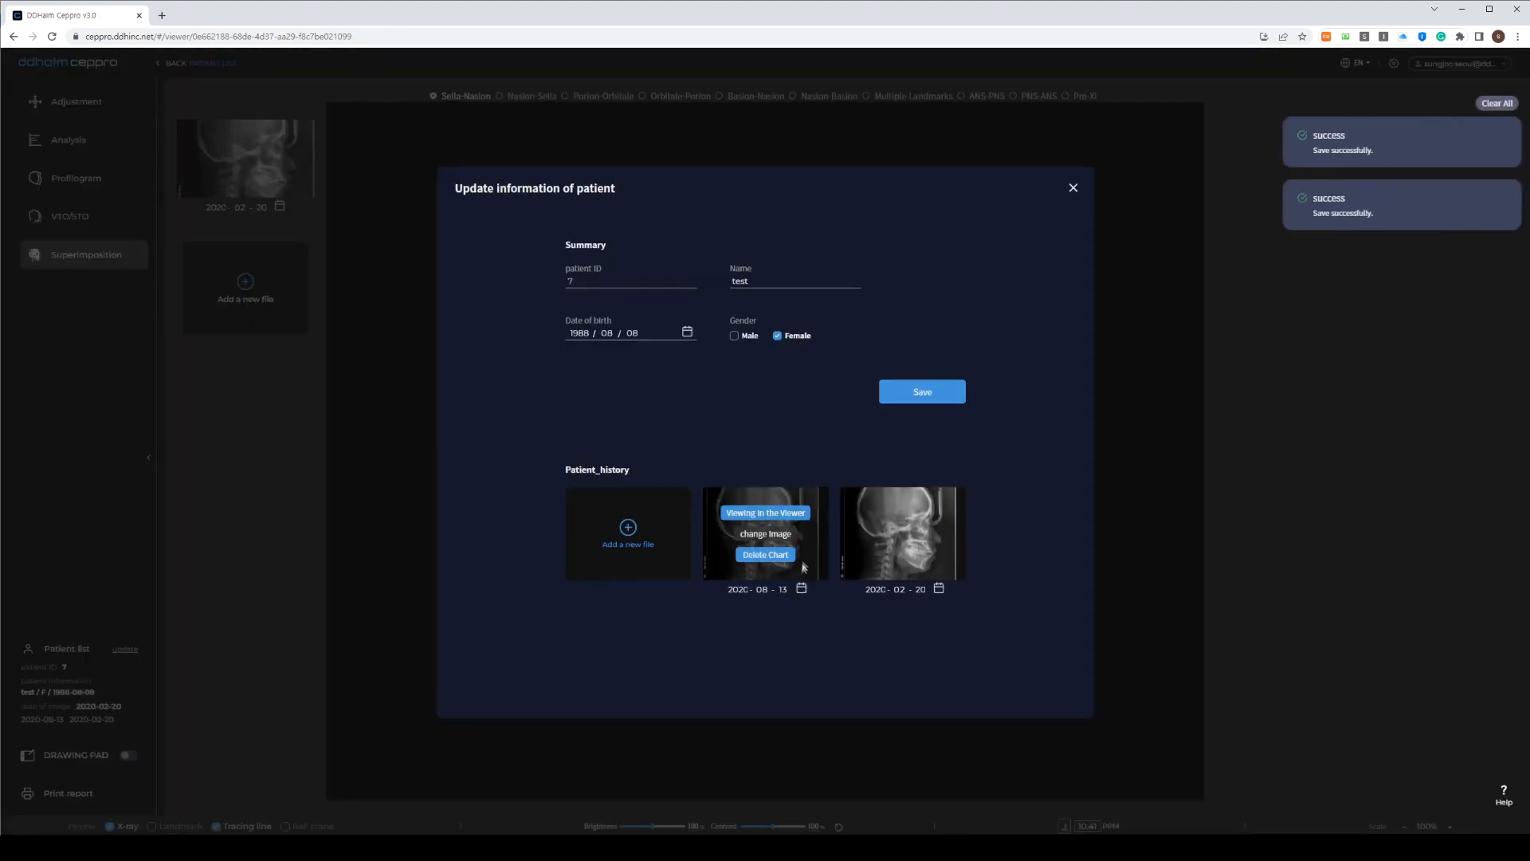
mouse_move(737, 571)
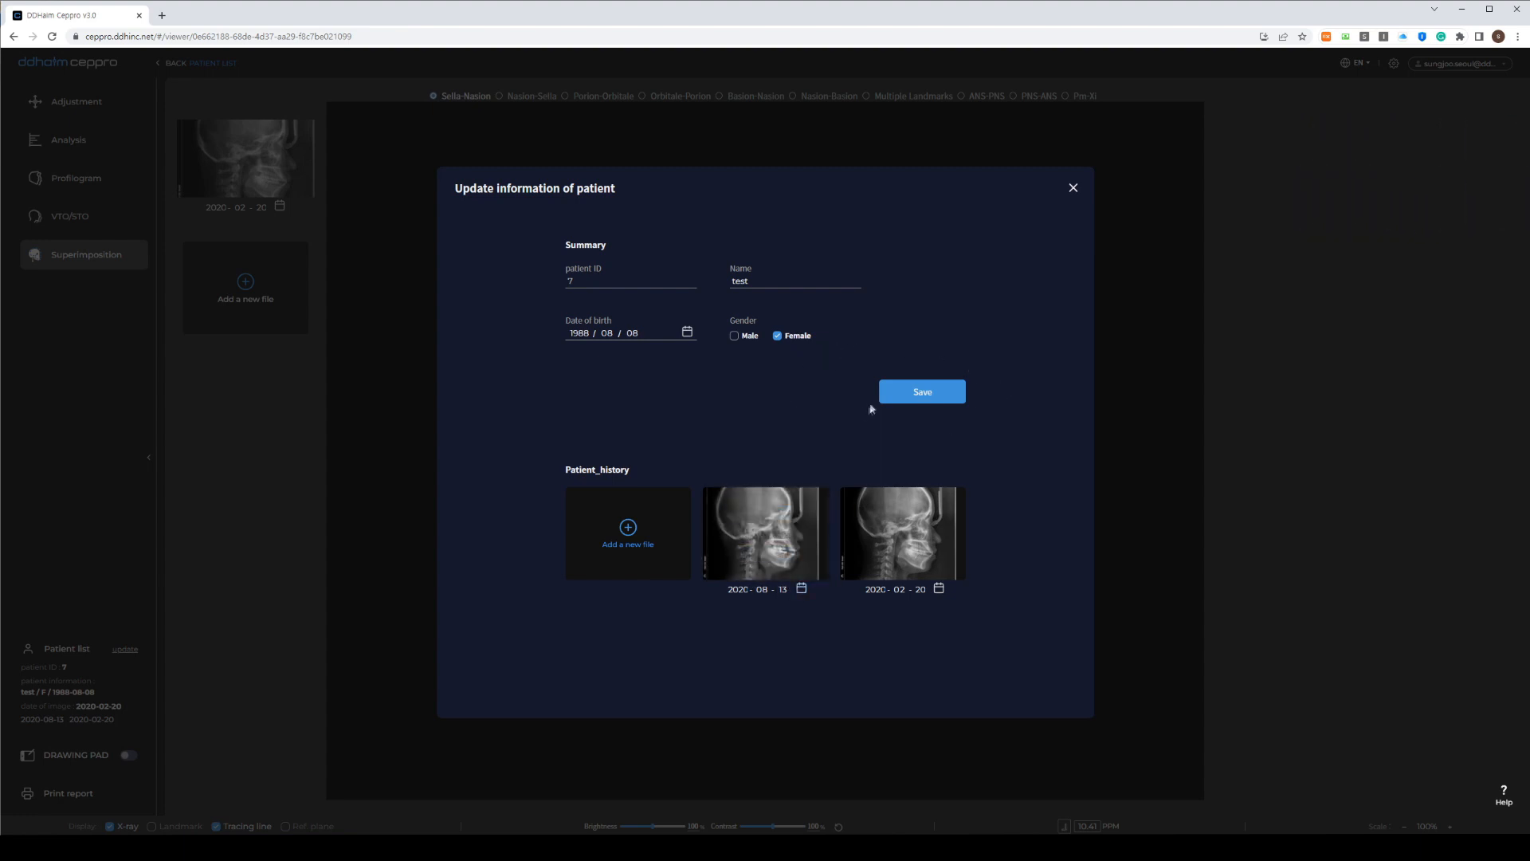
Add the next sample X-ray as a cephalogram dated 2021/05/29 and save it
click(629, 530)
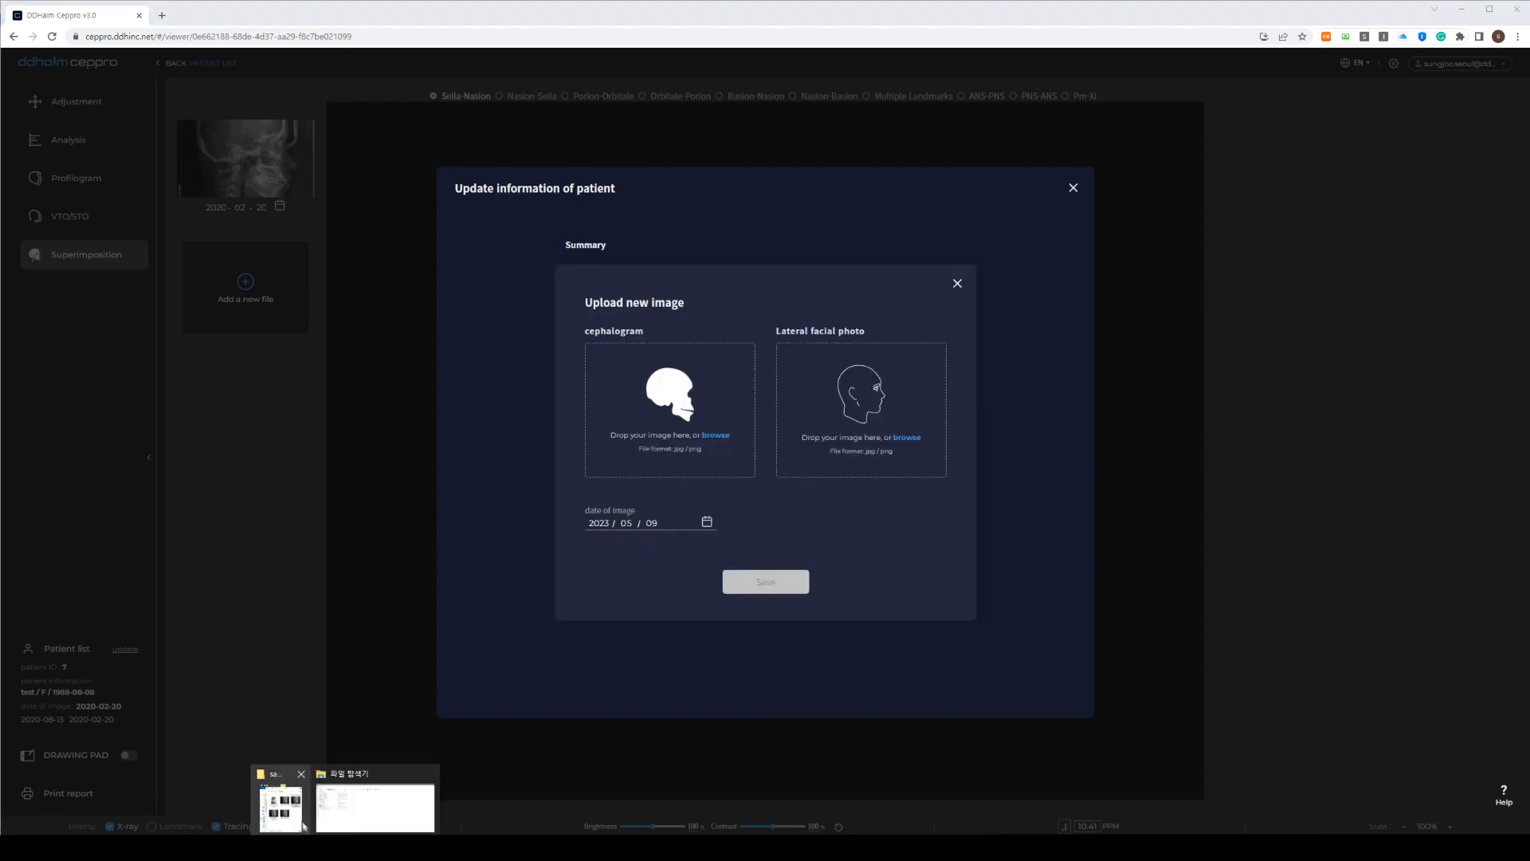
click(280, 800)
drag(1402, 481, 691, 419)
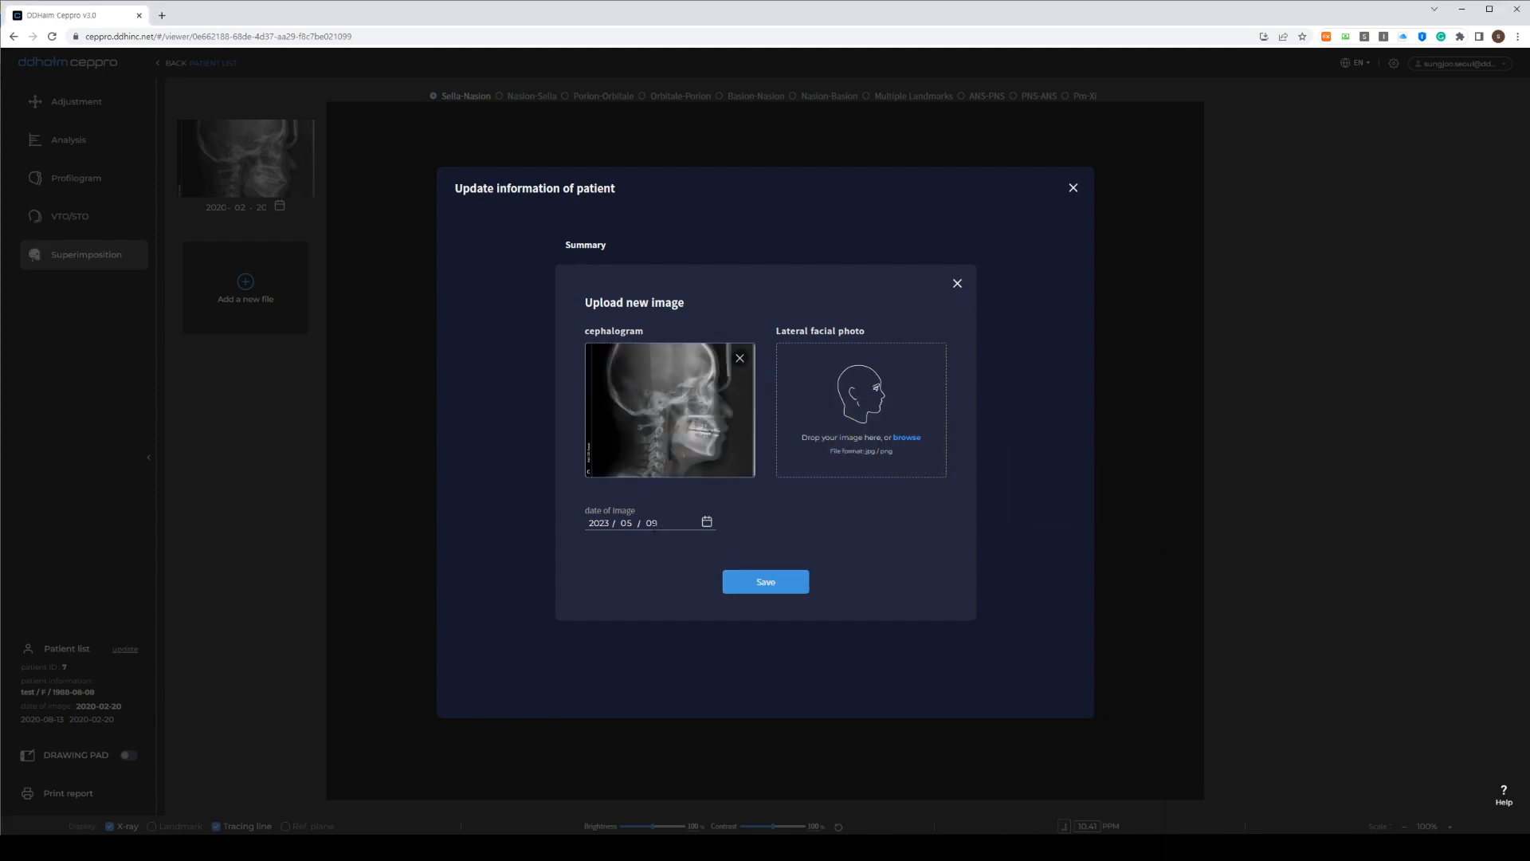
mouse_move(346, 846)
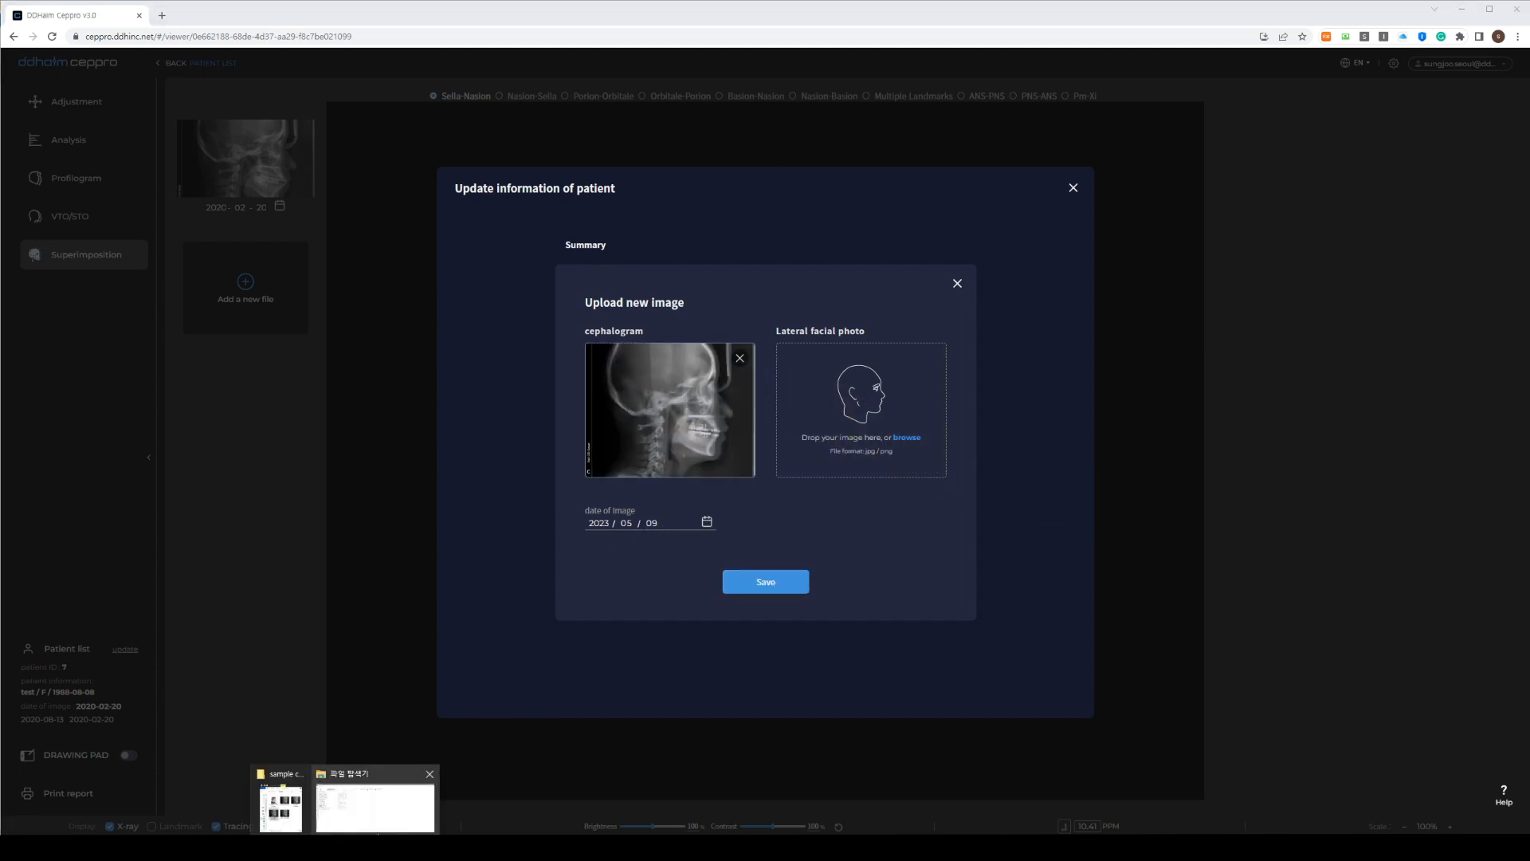
click(282, 804)
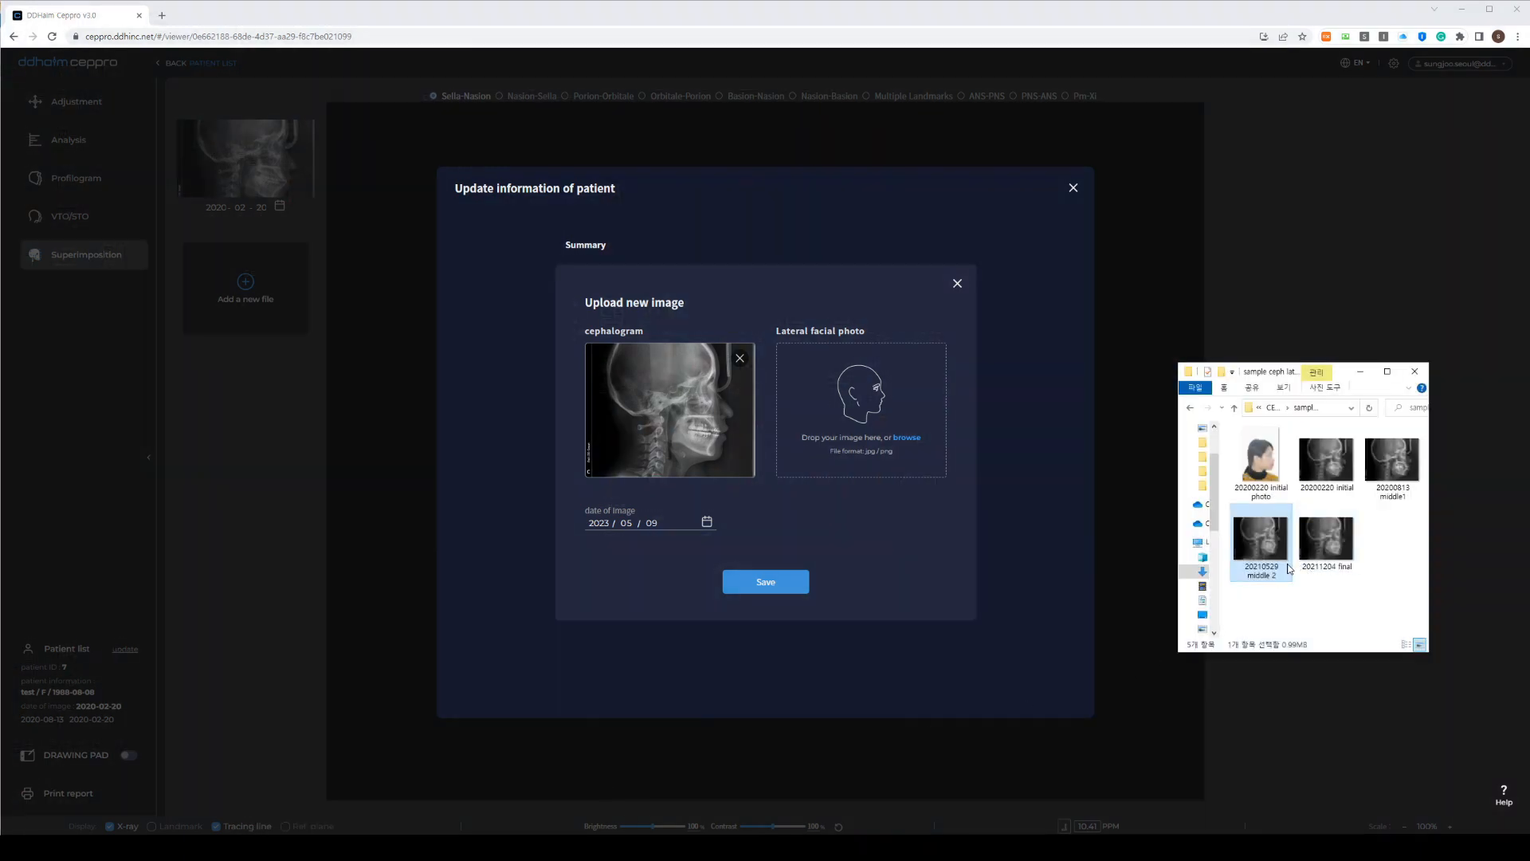
click(598, 523)
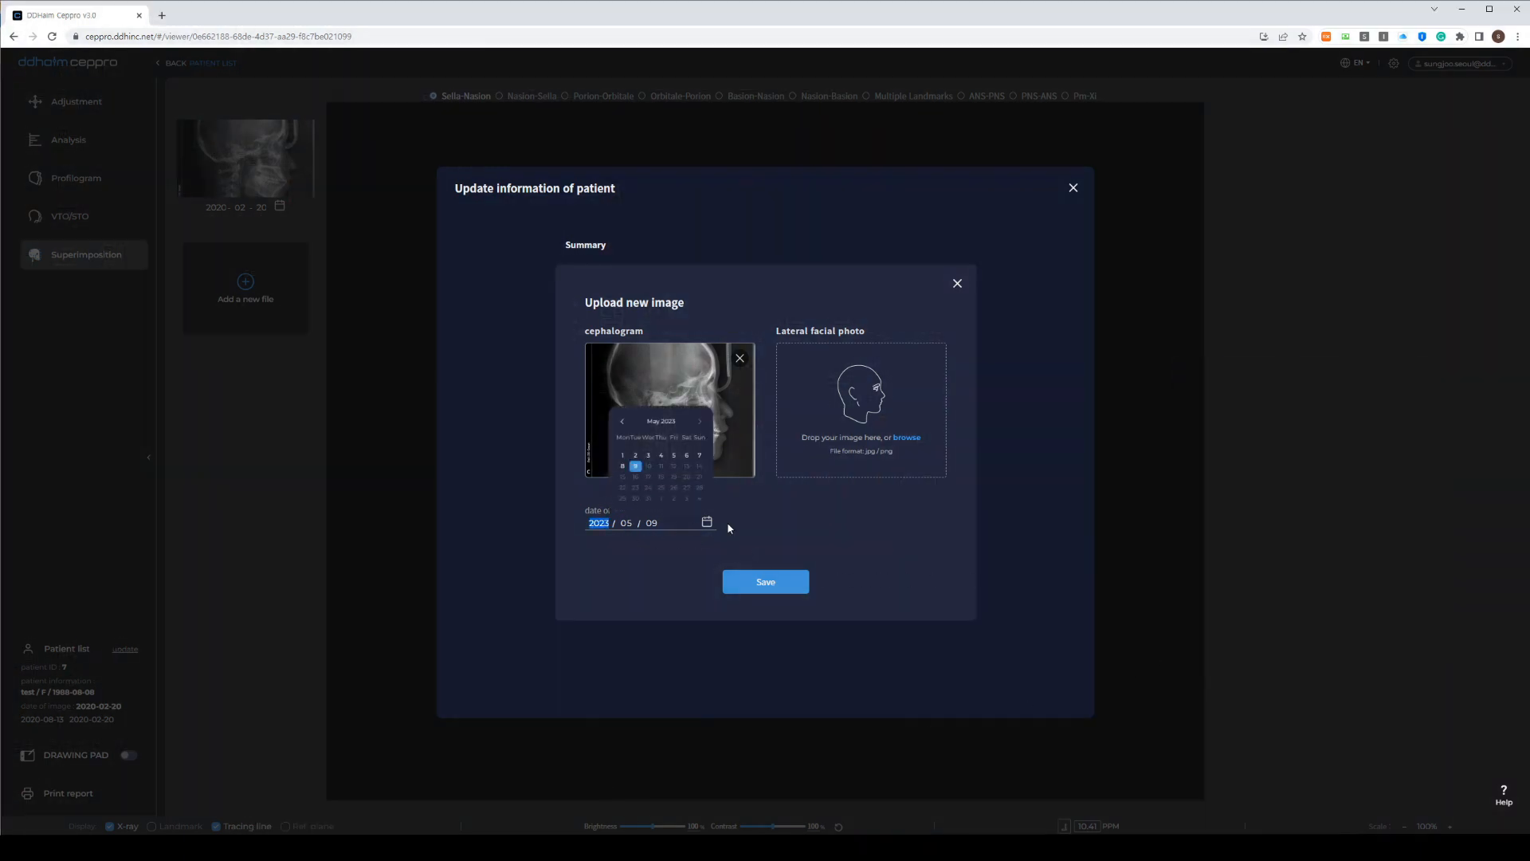
text(2021 / 05 / 29)
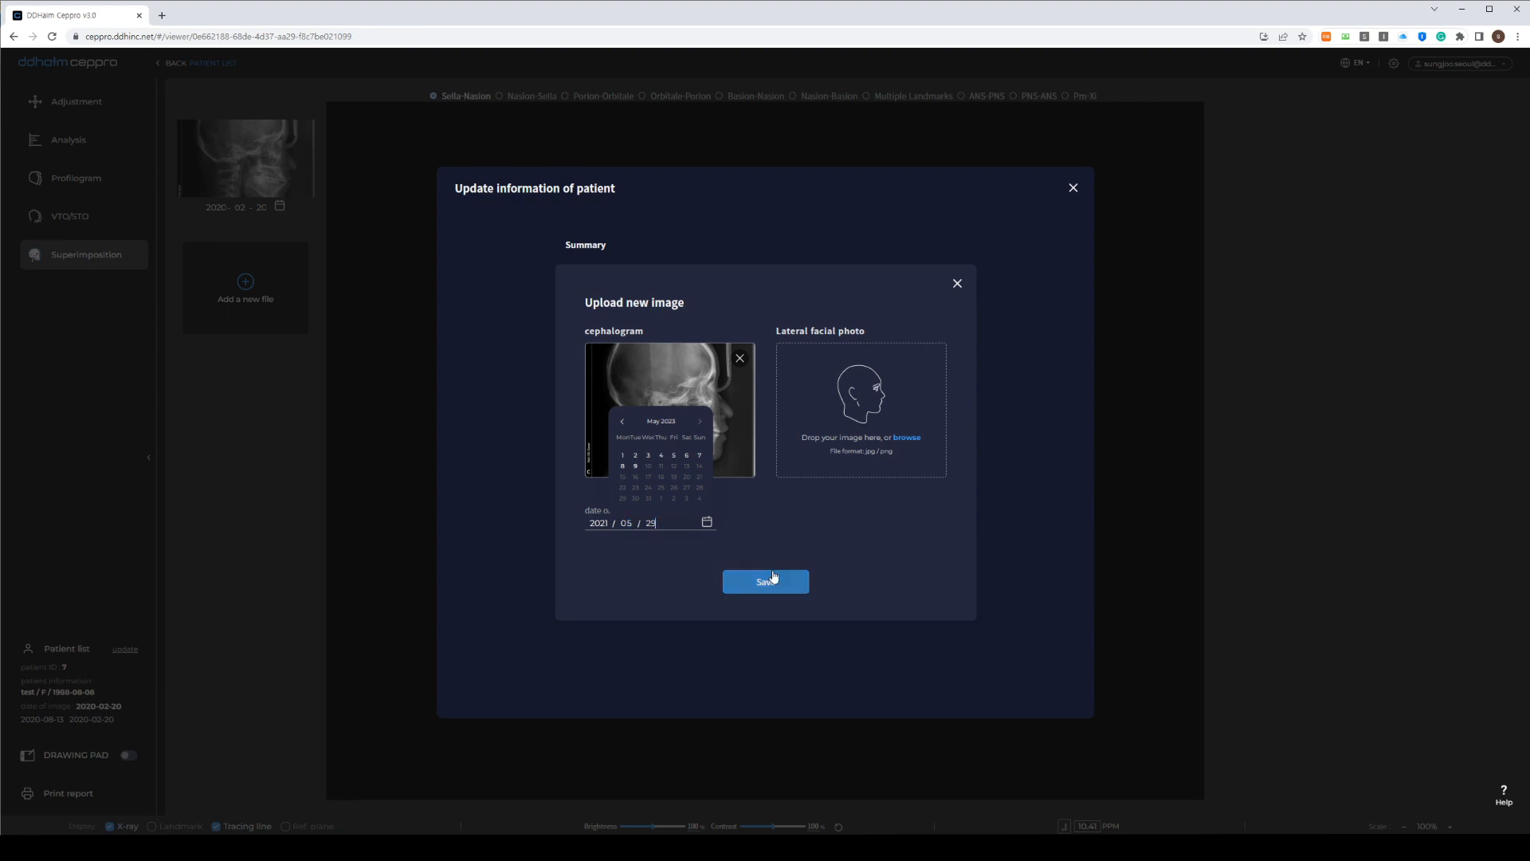
click(773, 577)
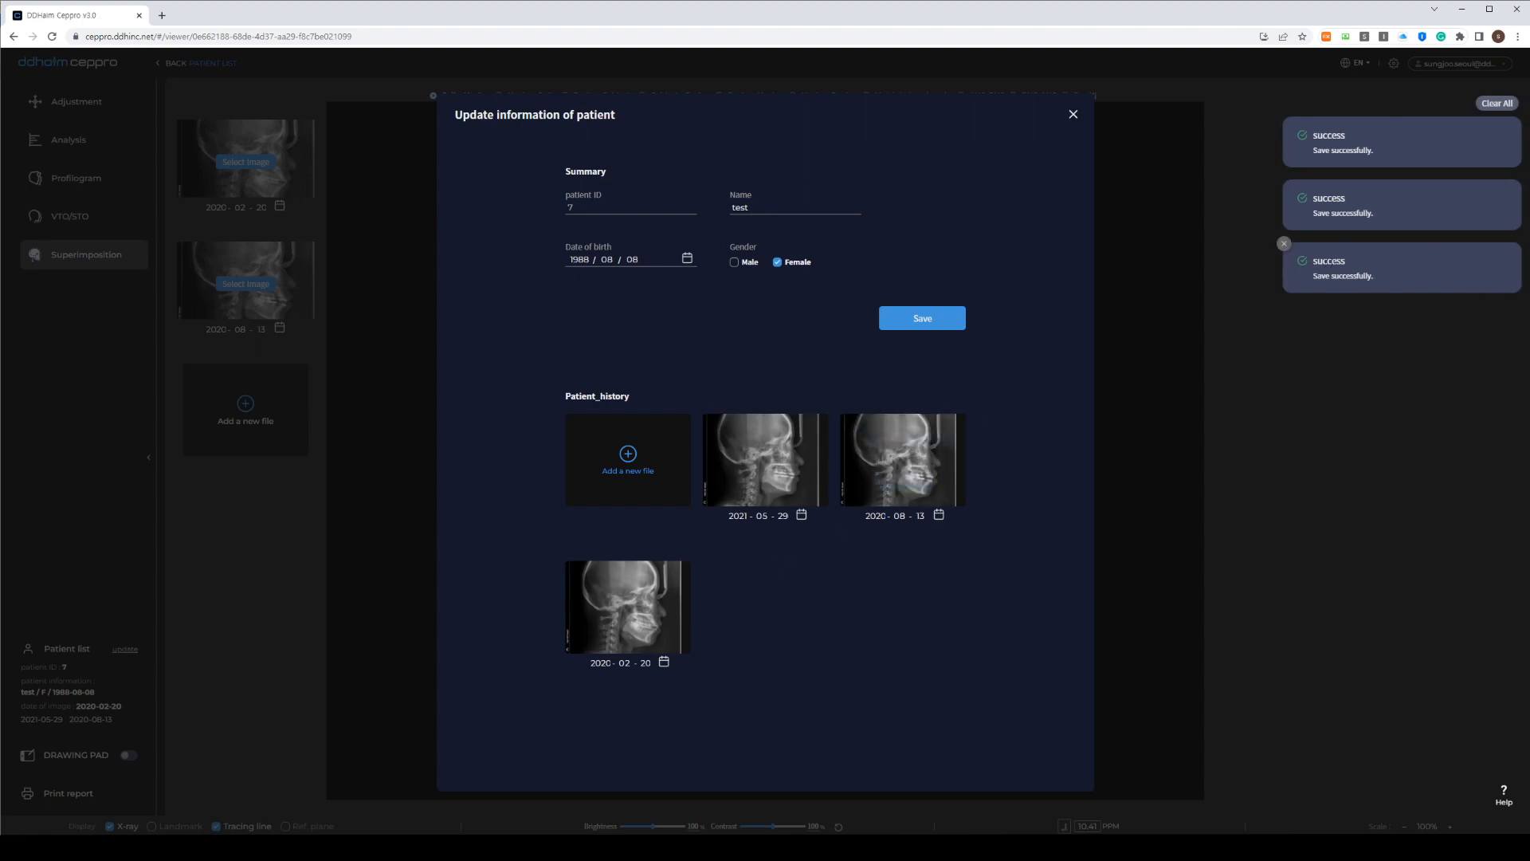
Add the 20211204 final X-ray dated 2021/12/04, then save and close the patient details
click(627, 453)
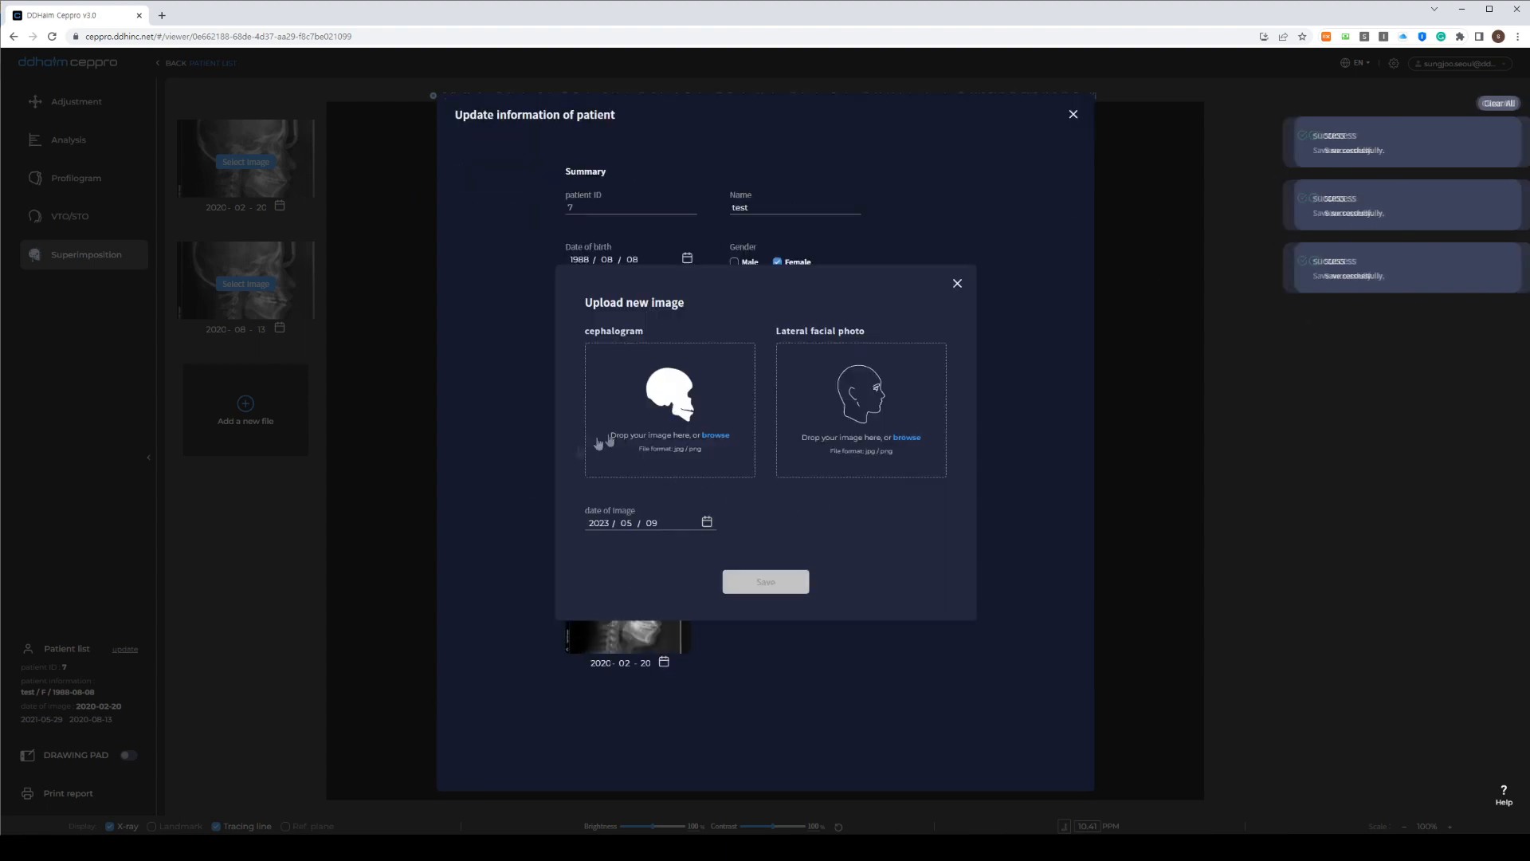
click(345, 847)
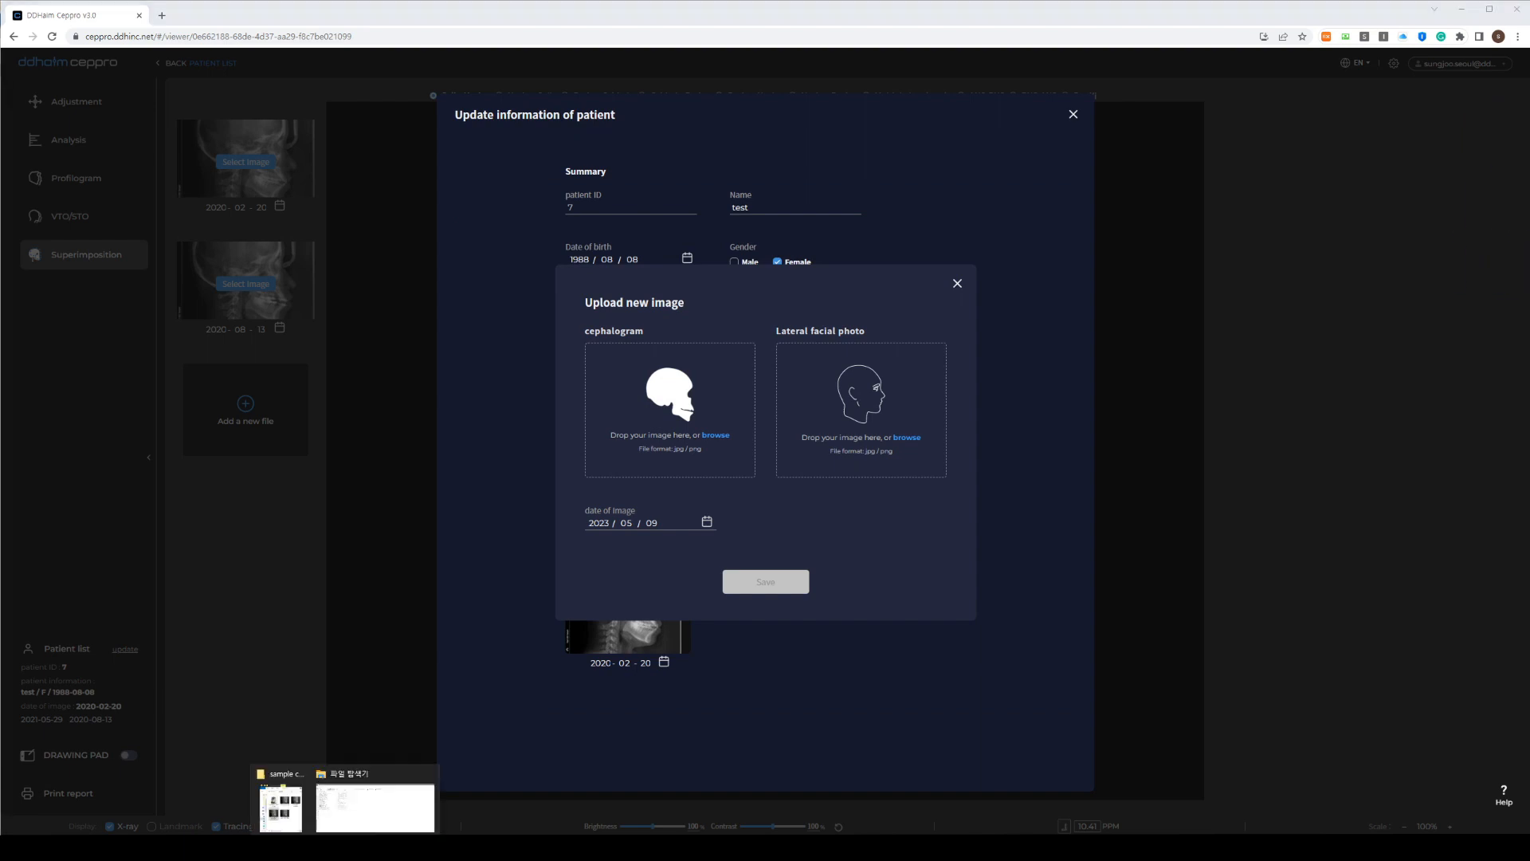
click(280, 807)
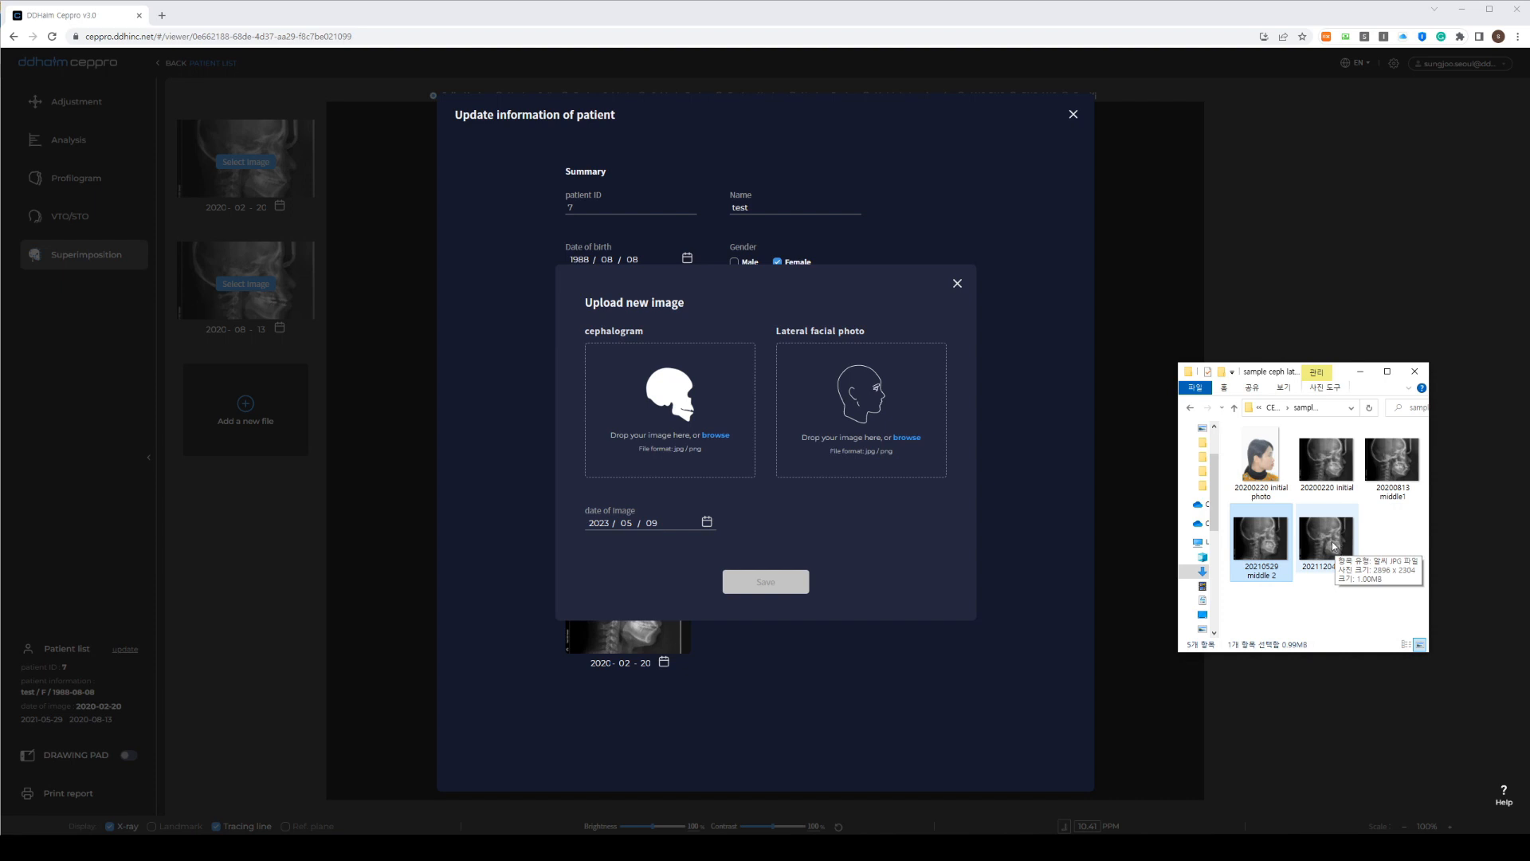
drag(1334, 546, 705, 409)
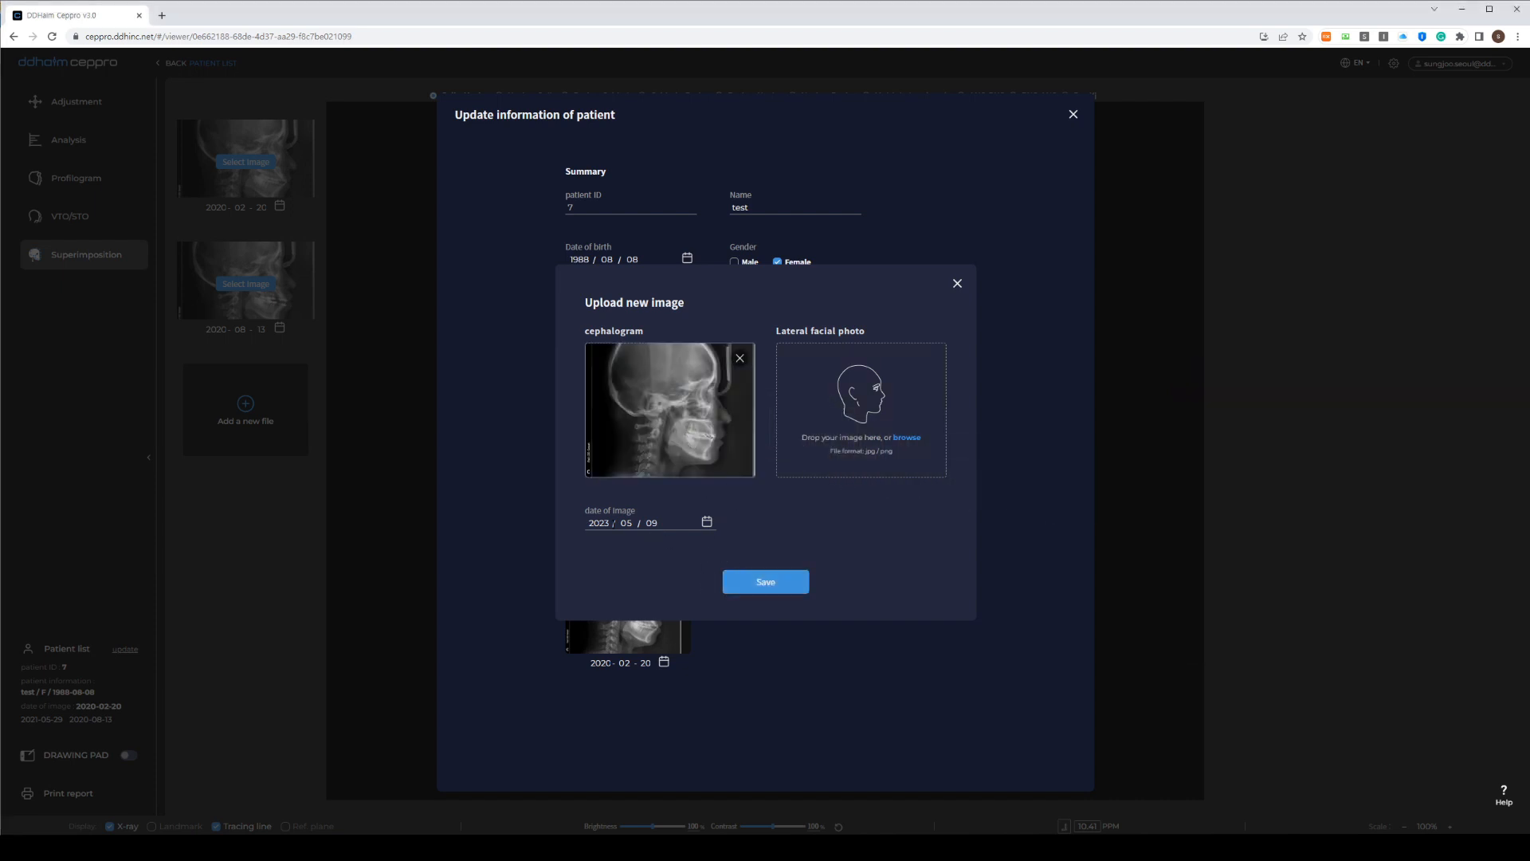
click(609, 528)
text(2021 / 12)
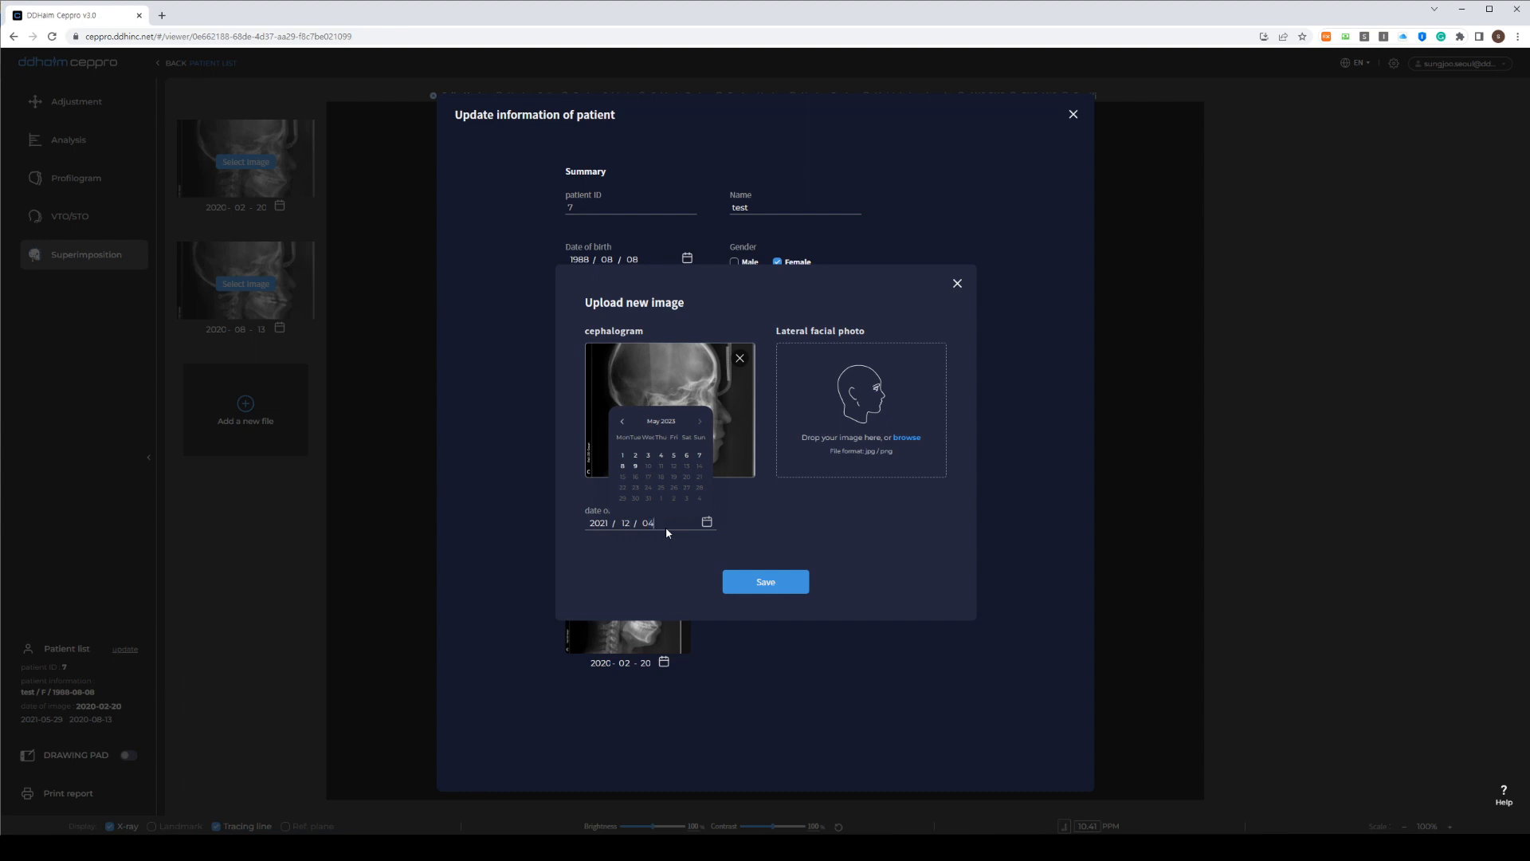
text( / 04)
click(744, 569)
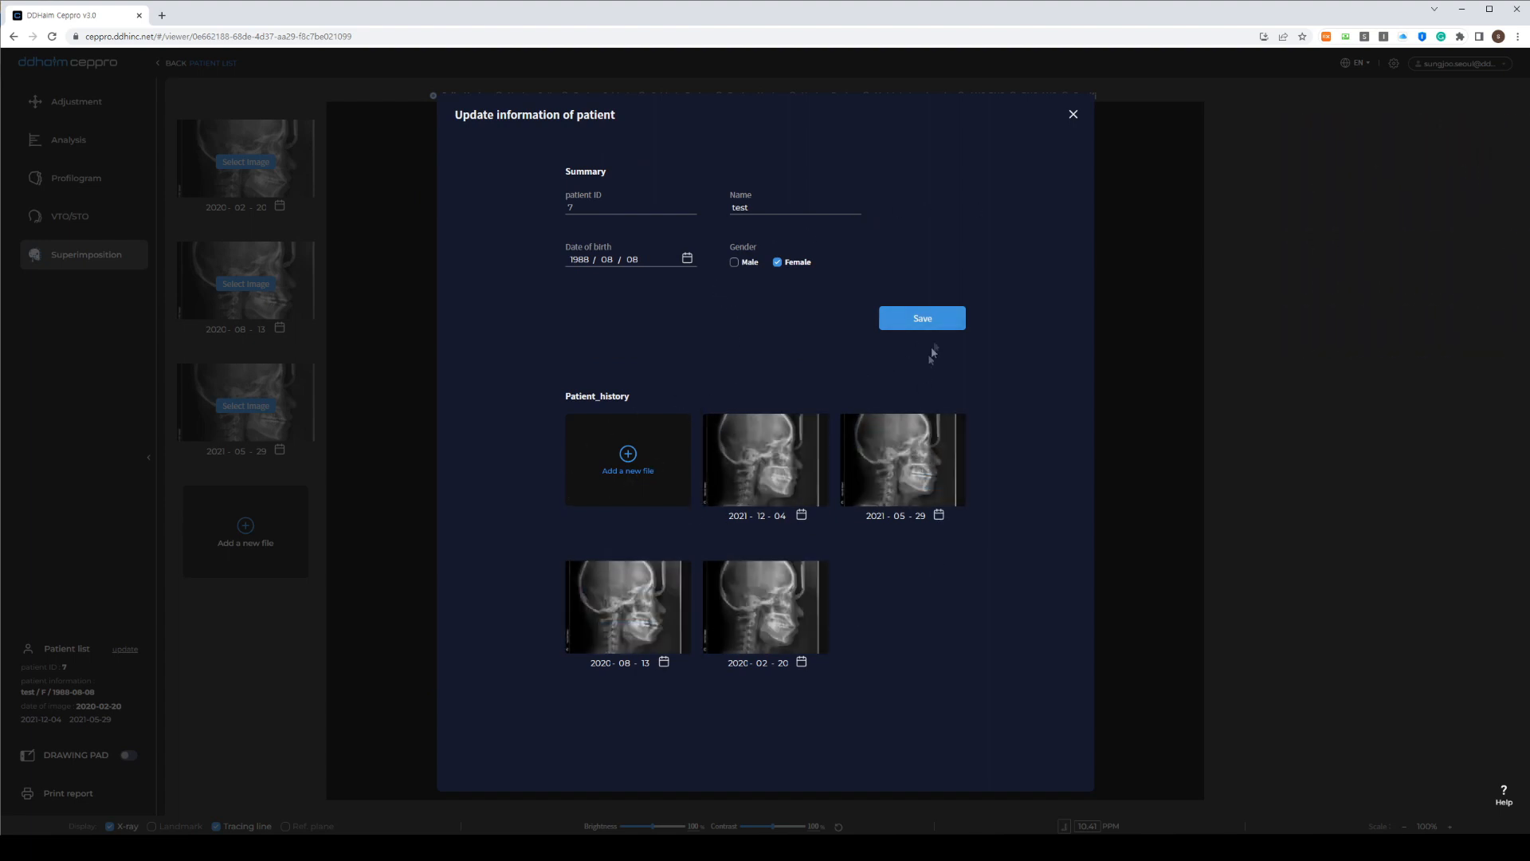
click(939, 323)
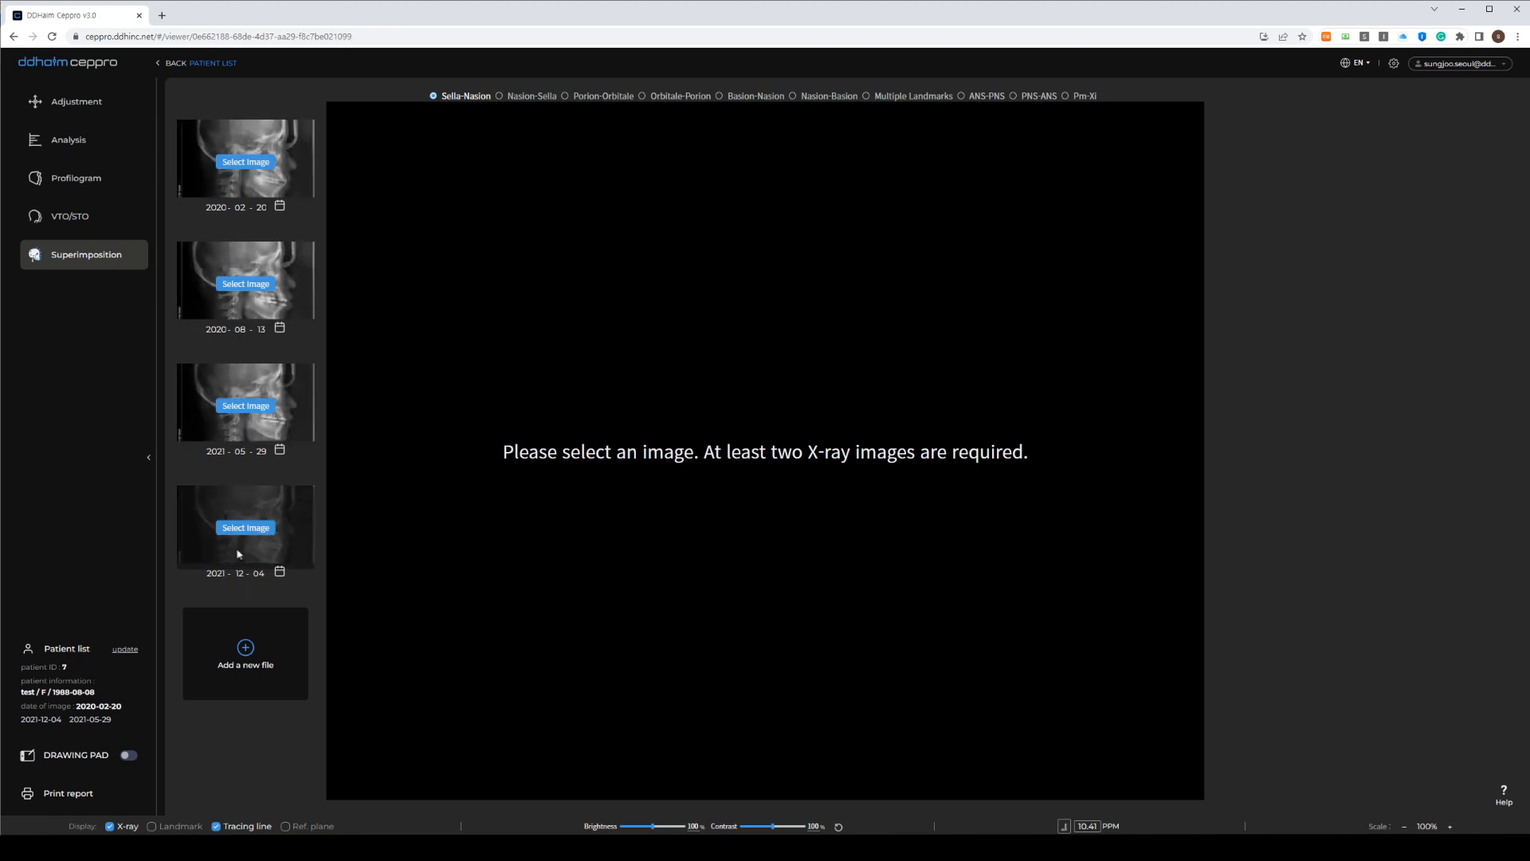
Select the 2020-02-20, 2020-08-13, 2021-05-29 and 2021-12-04 X-rays to overlay all four tracings
click(264, 164)
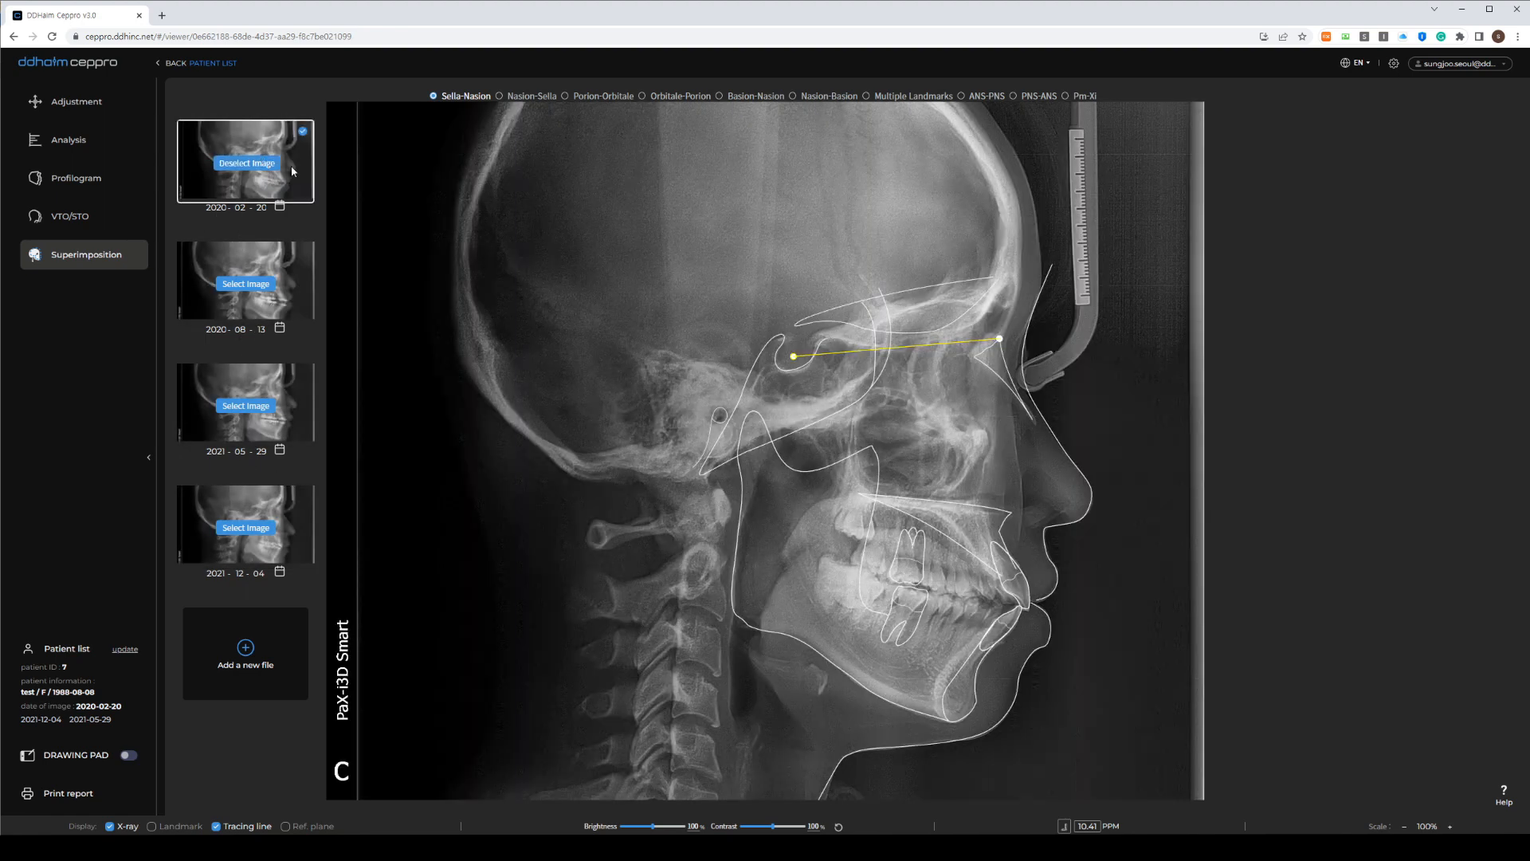
scroll(921, 485, up, 4)
scroll(920, 486, down, 3)
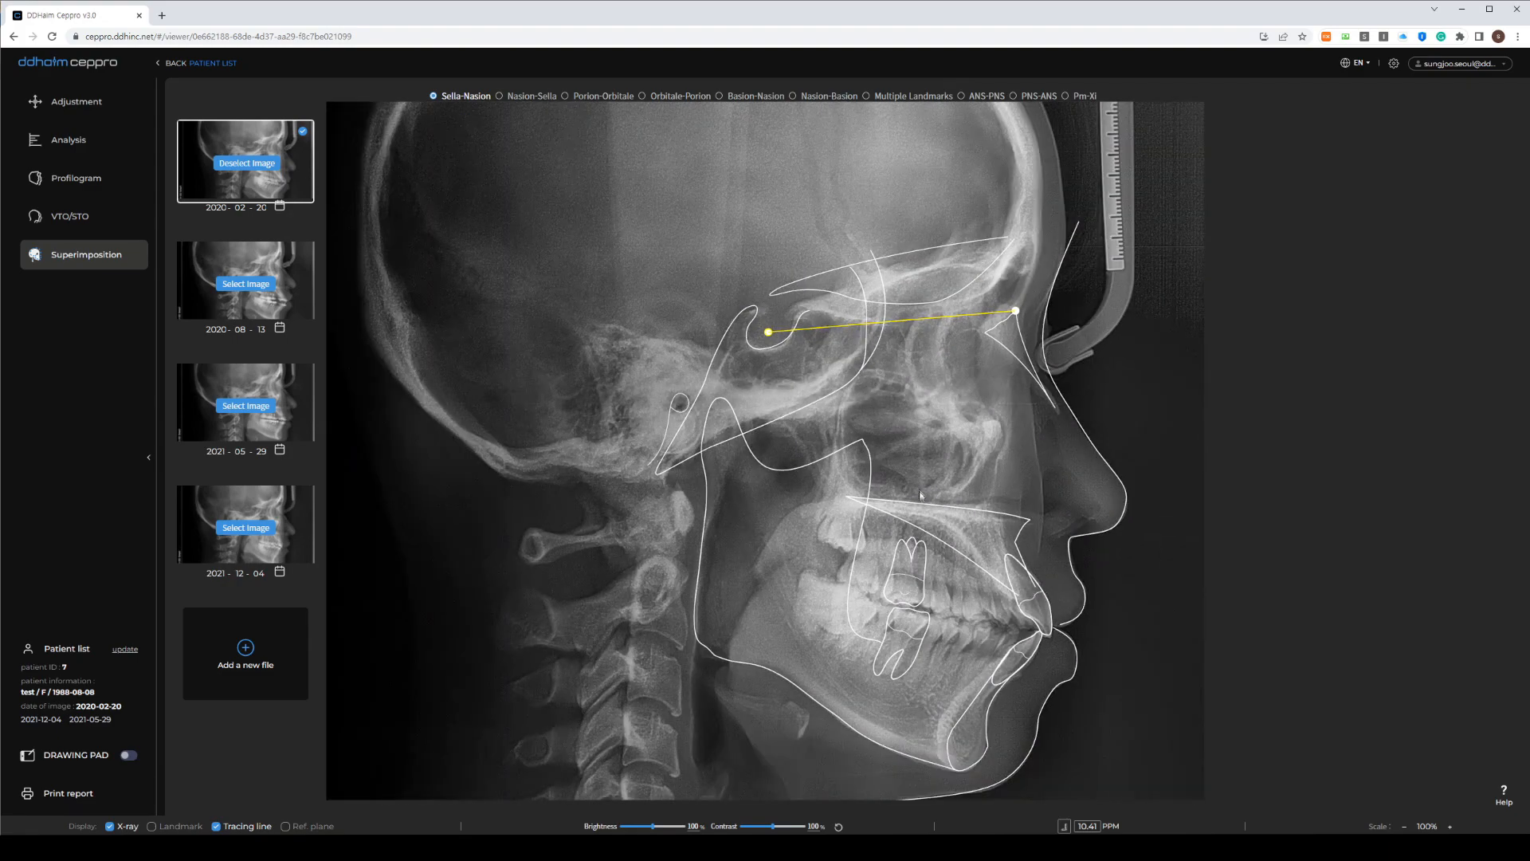
drag(920, 488, 783, 426)
scroll(835, 435, up, 1)
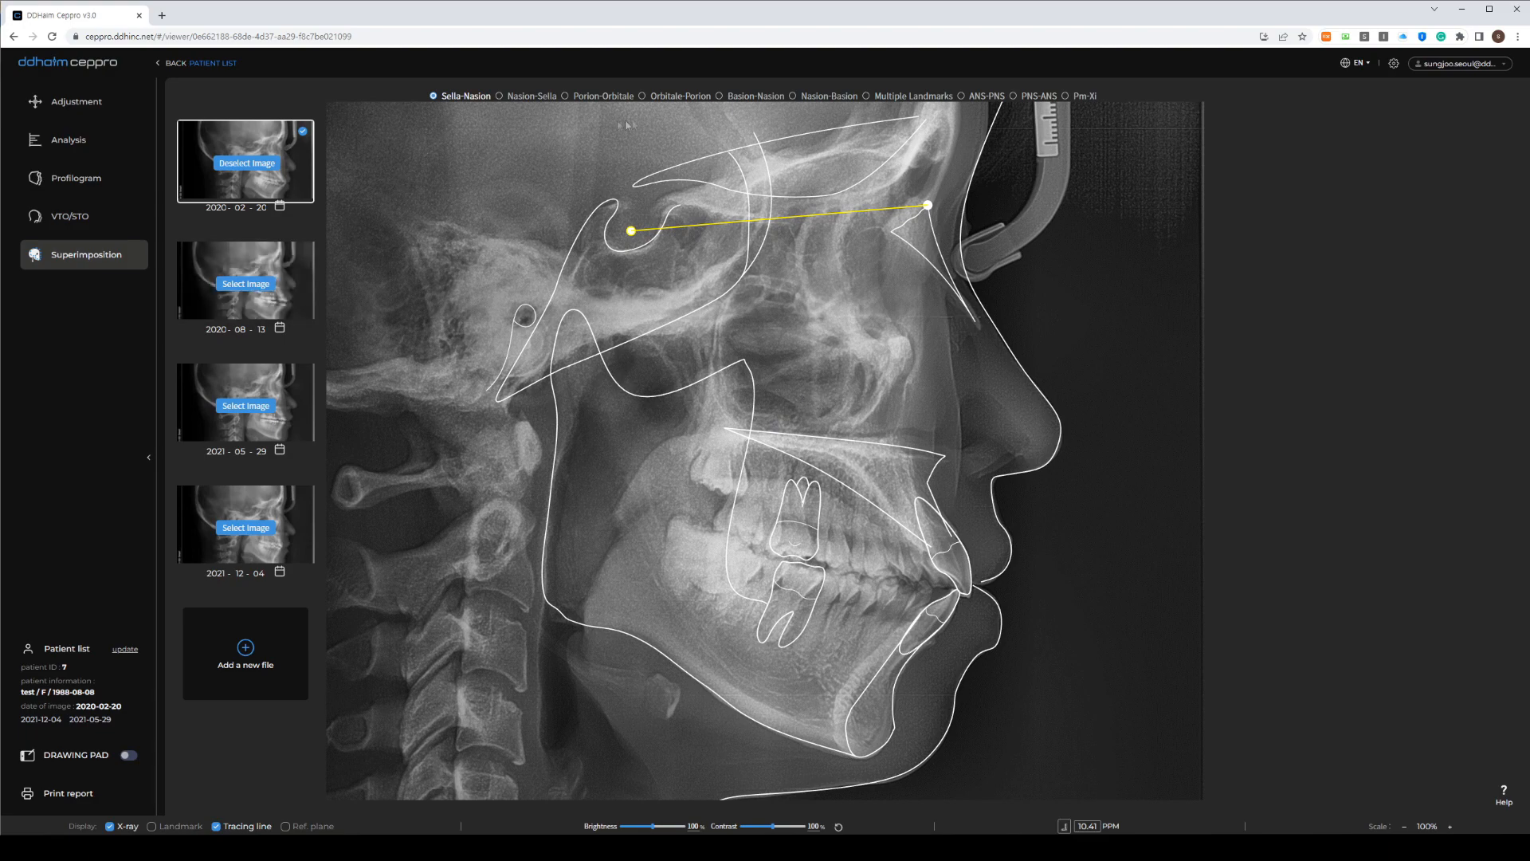
click(239, 285)
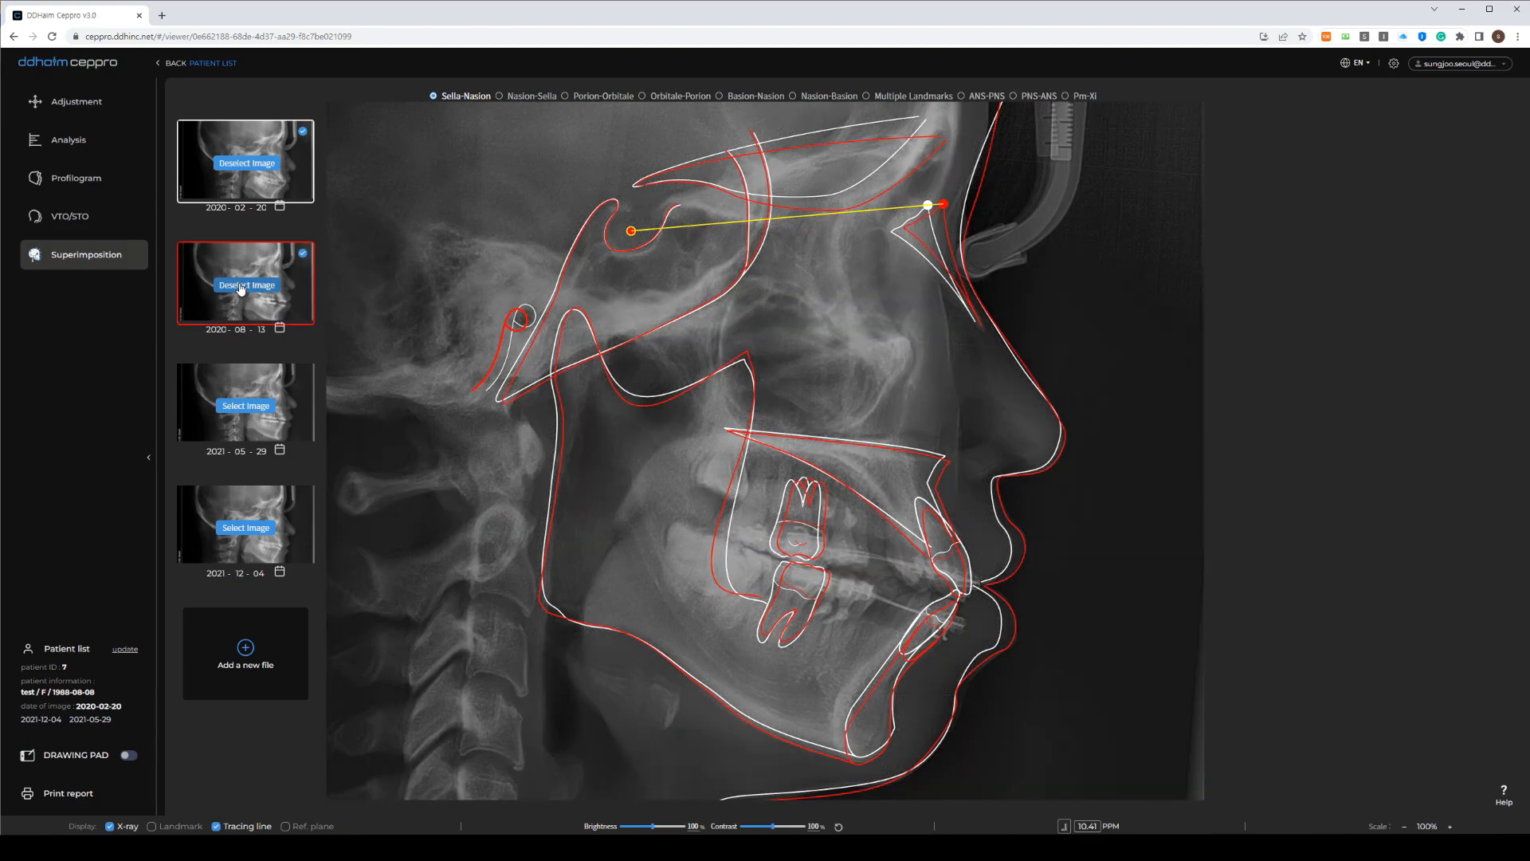
click(247, 404)
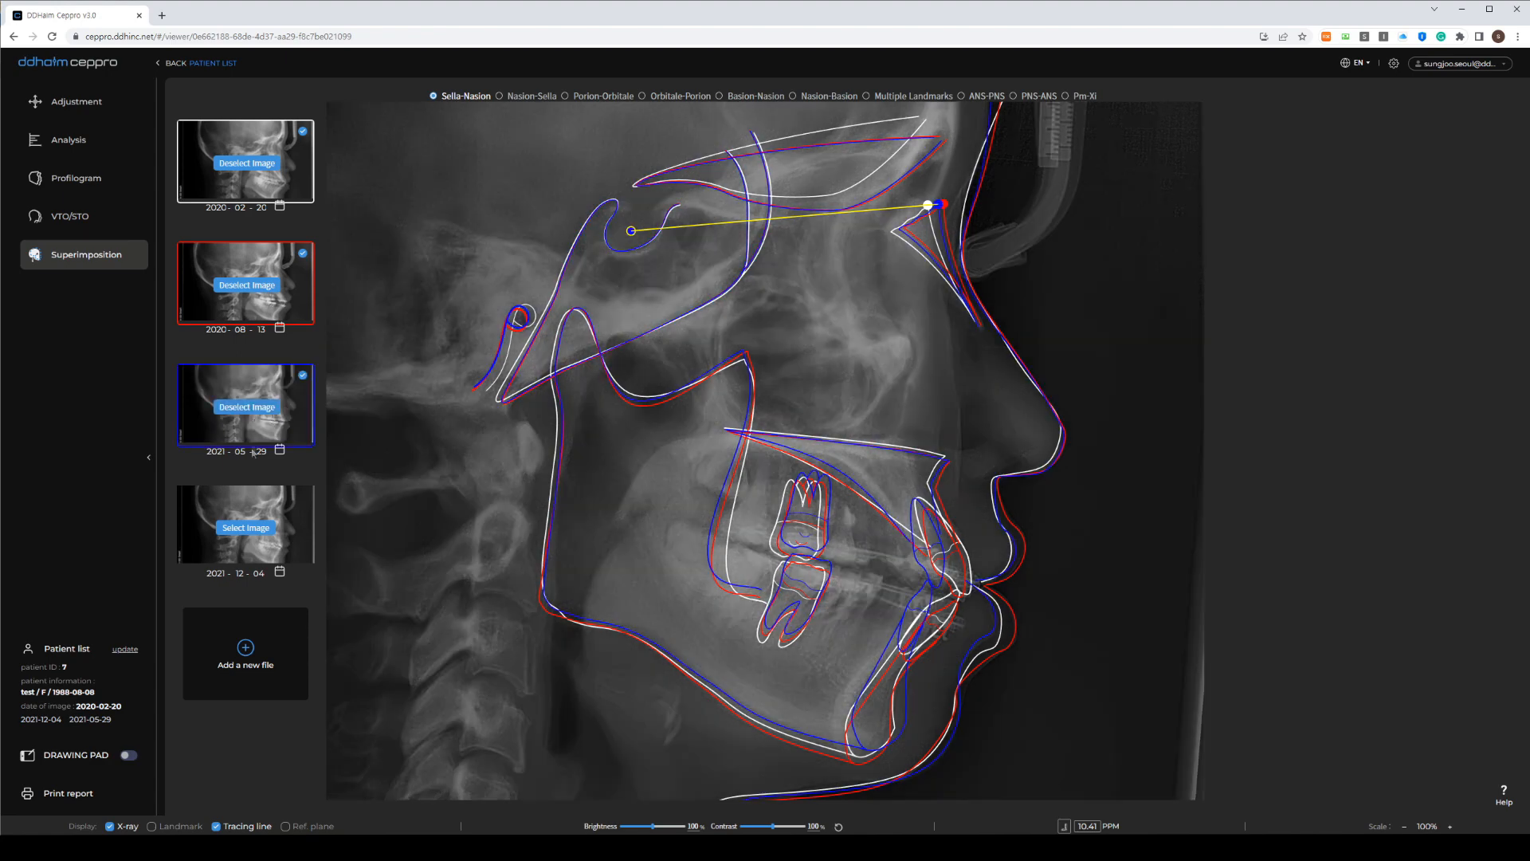
click(255, 529)
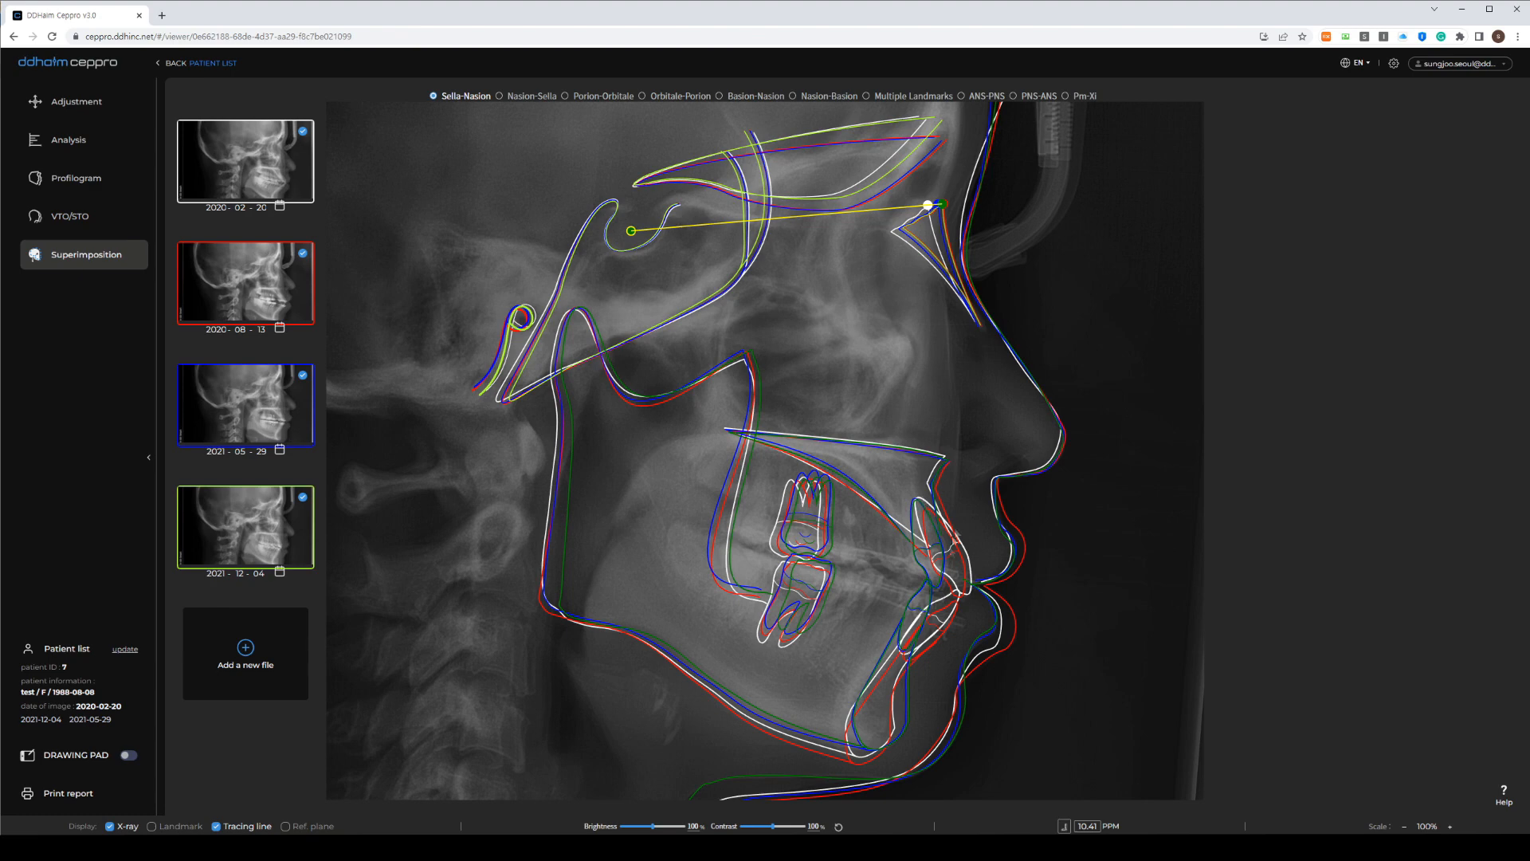
Try each reference from Nasion-Sella through Pm-Xi, finally settling on ANS-PNS
click(500, 98)
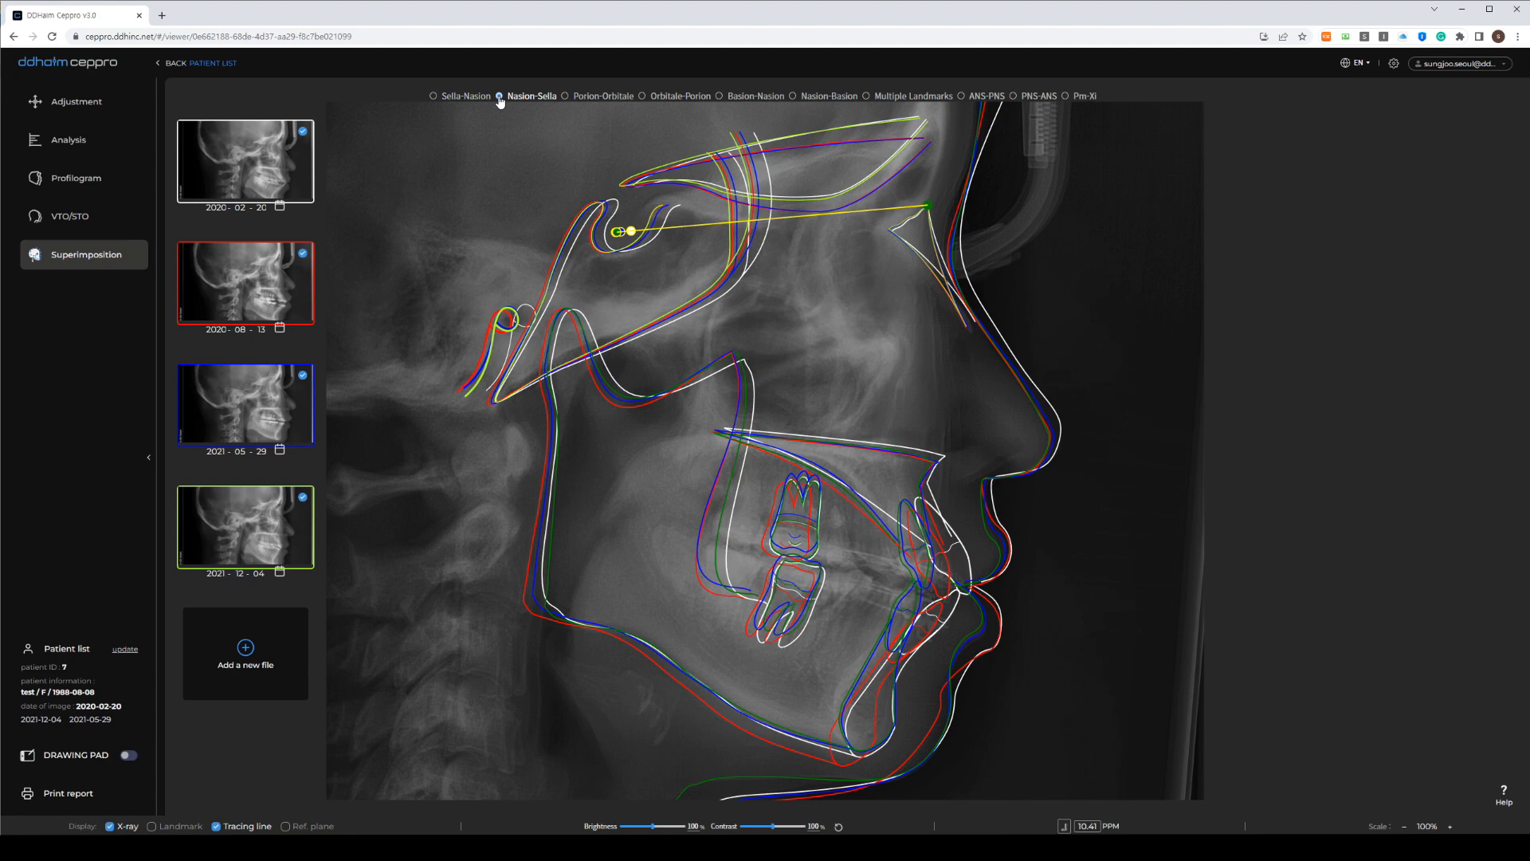
click(590, 98)
click(649, 97)
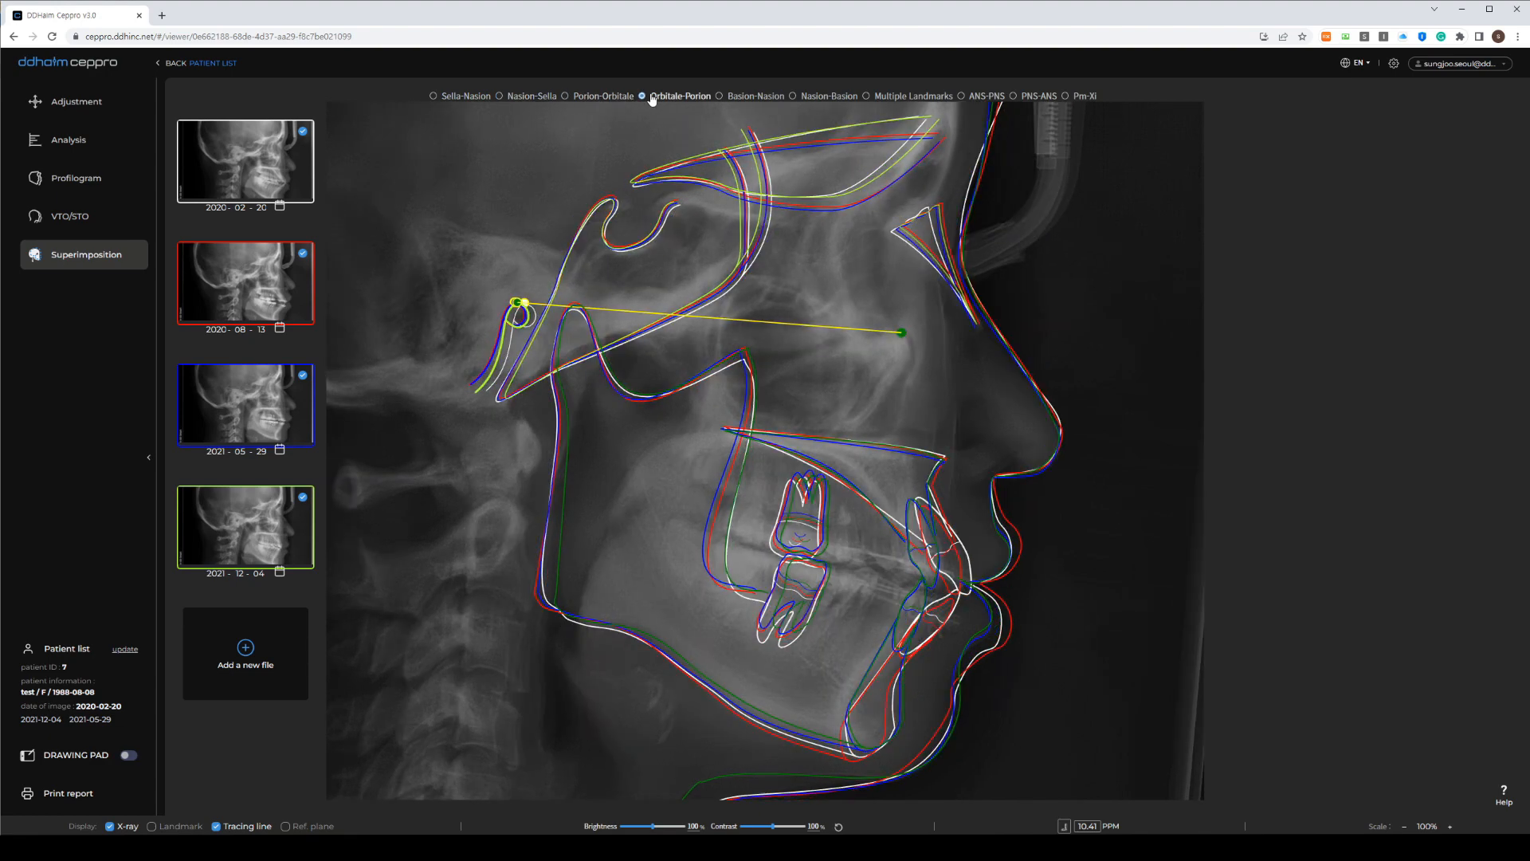
click(733, 98)
click(794, 96)
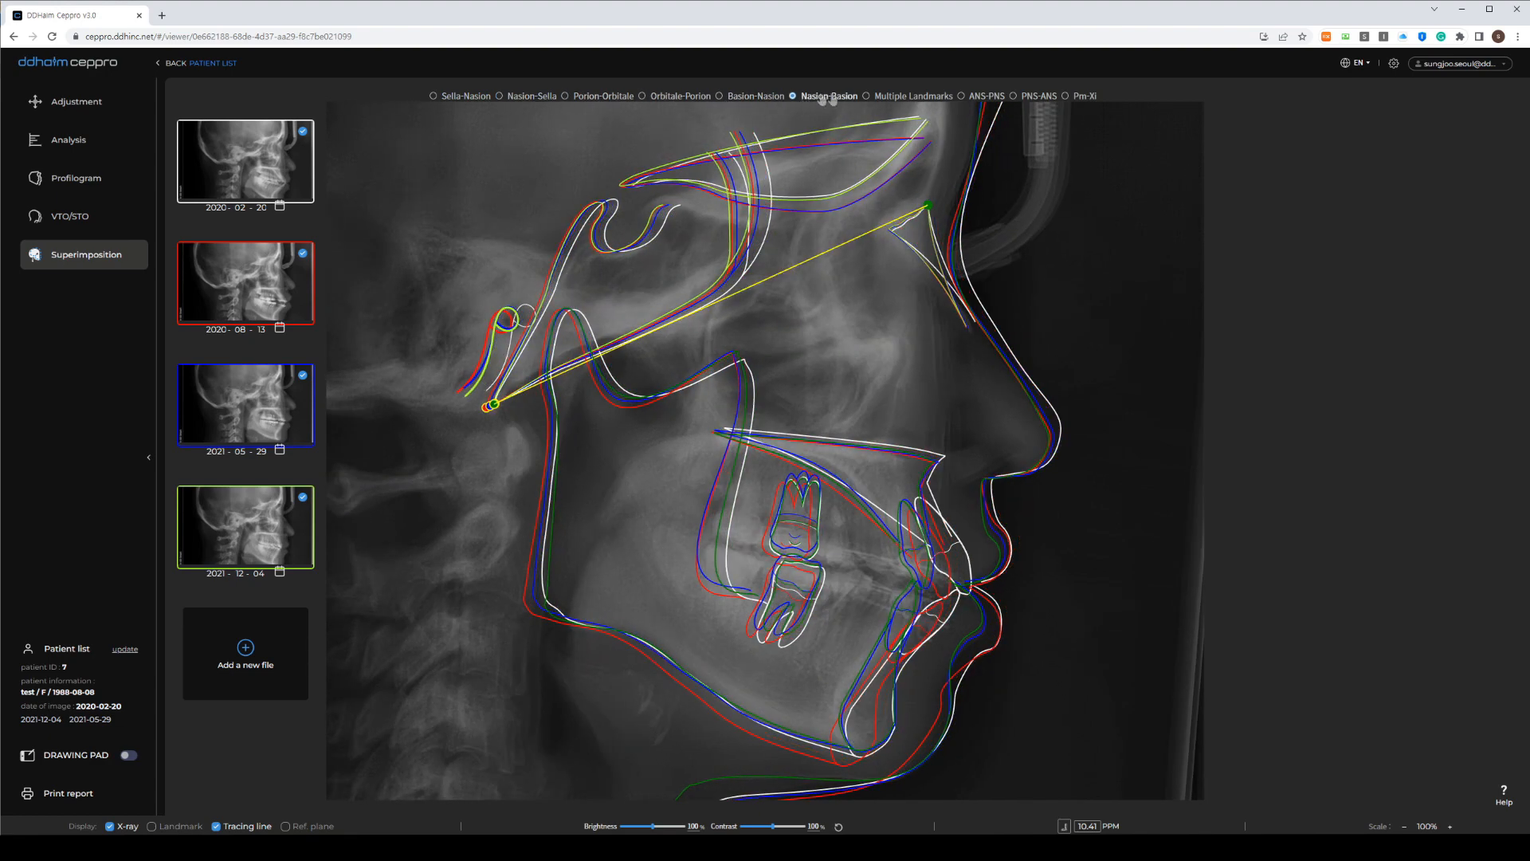
click(879, 96)
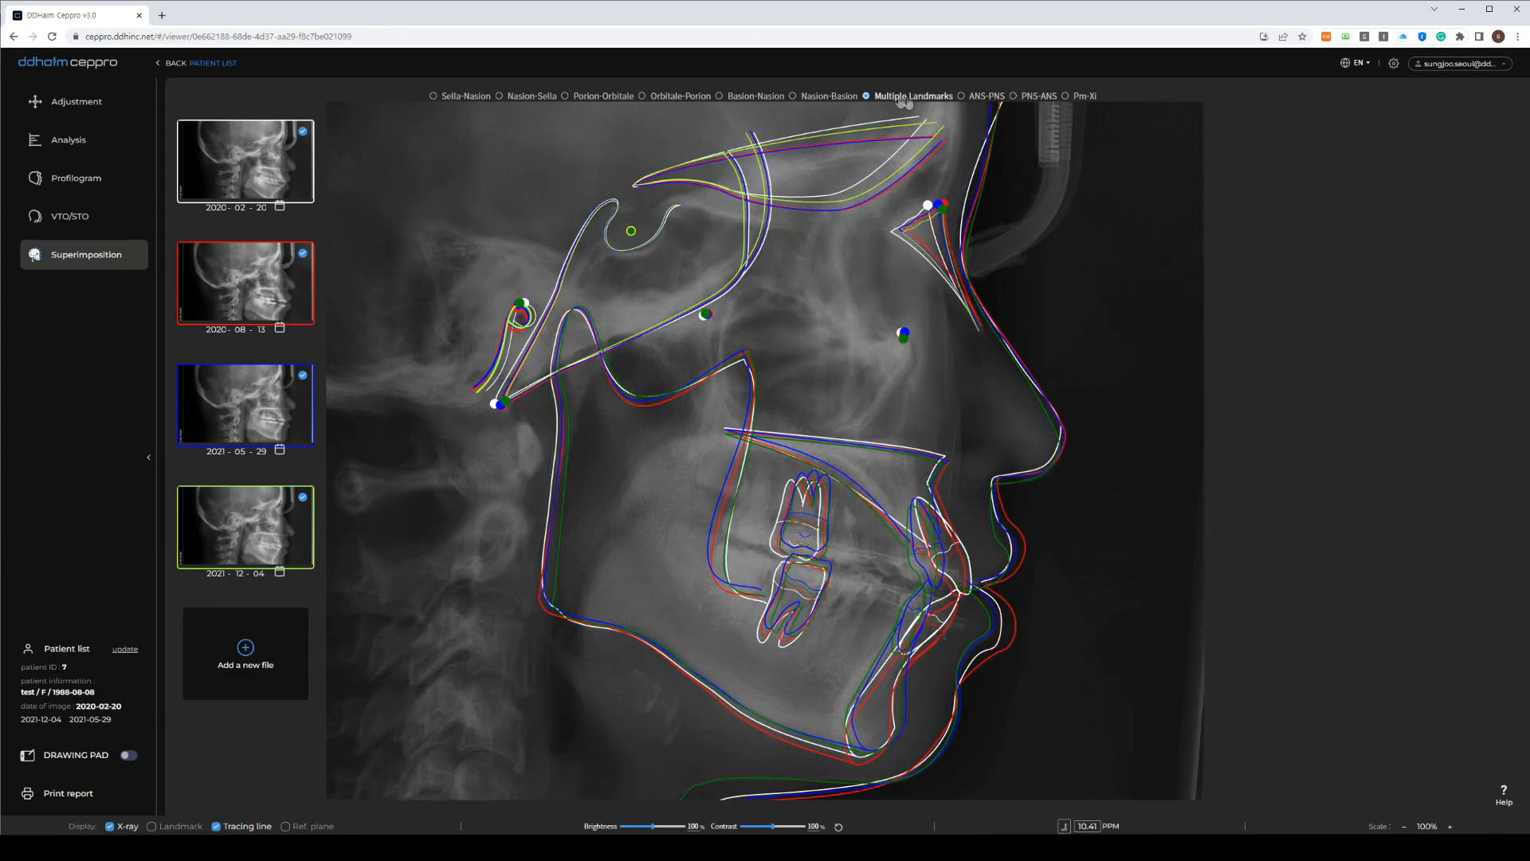
click(968, 98)
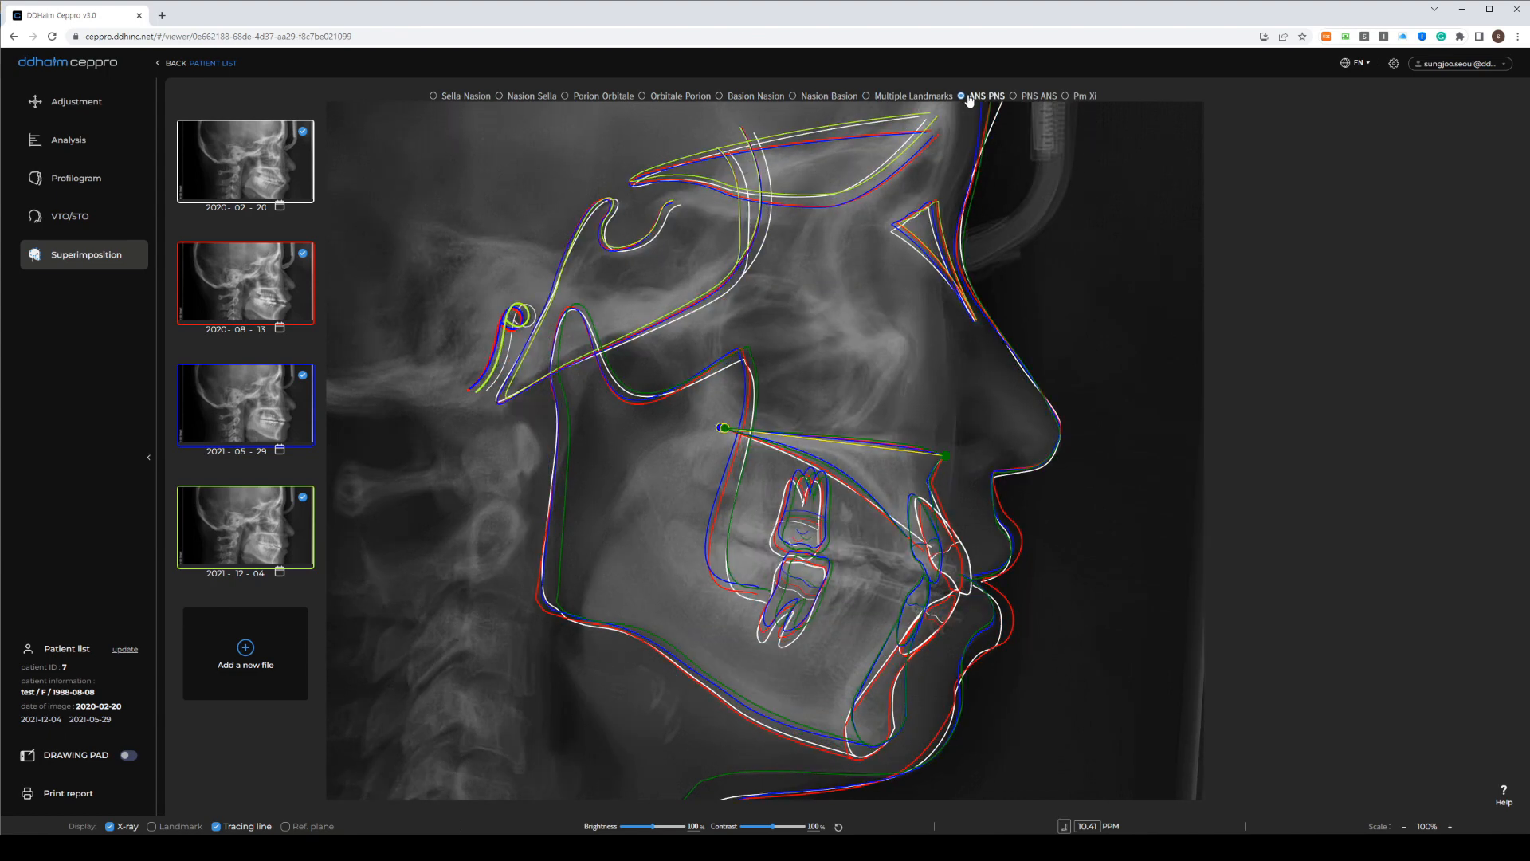
click(1030, 97)
click(1076, 98)
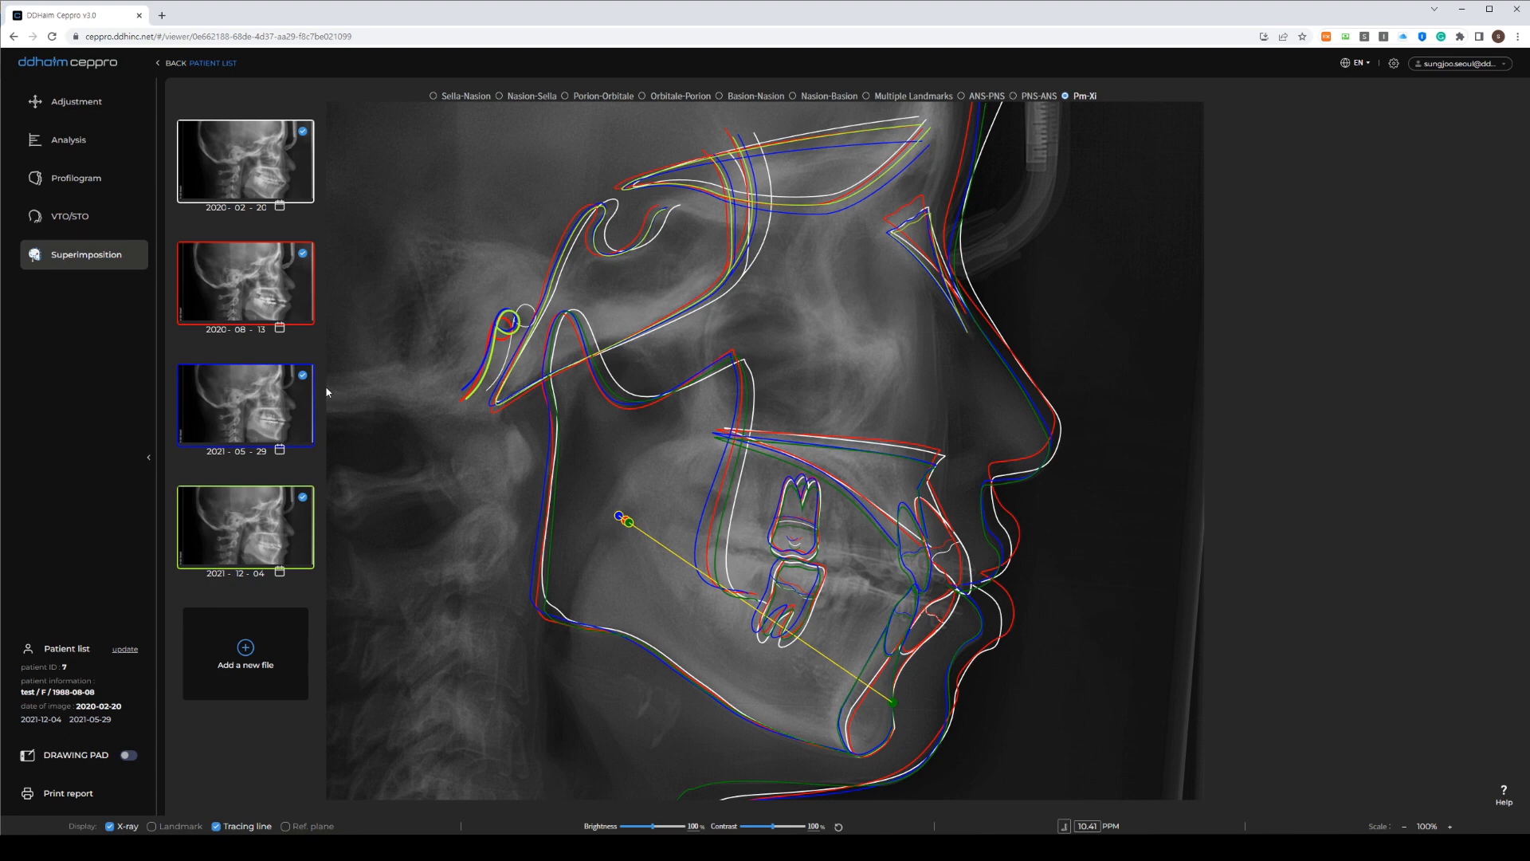
click(961, 96)
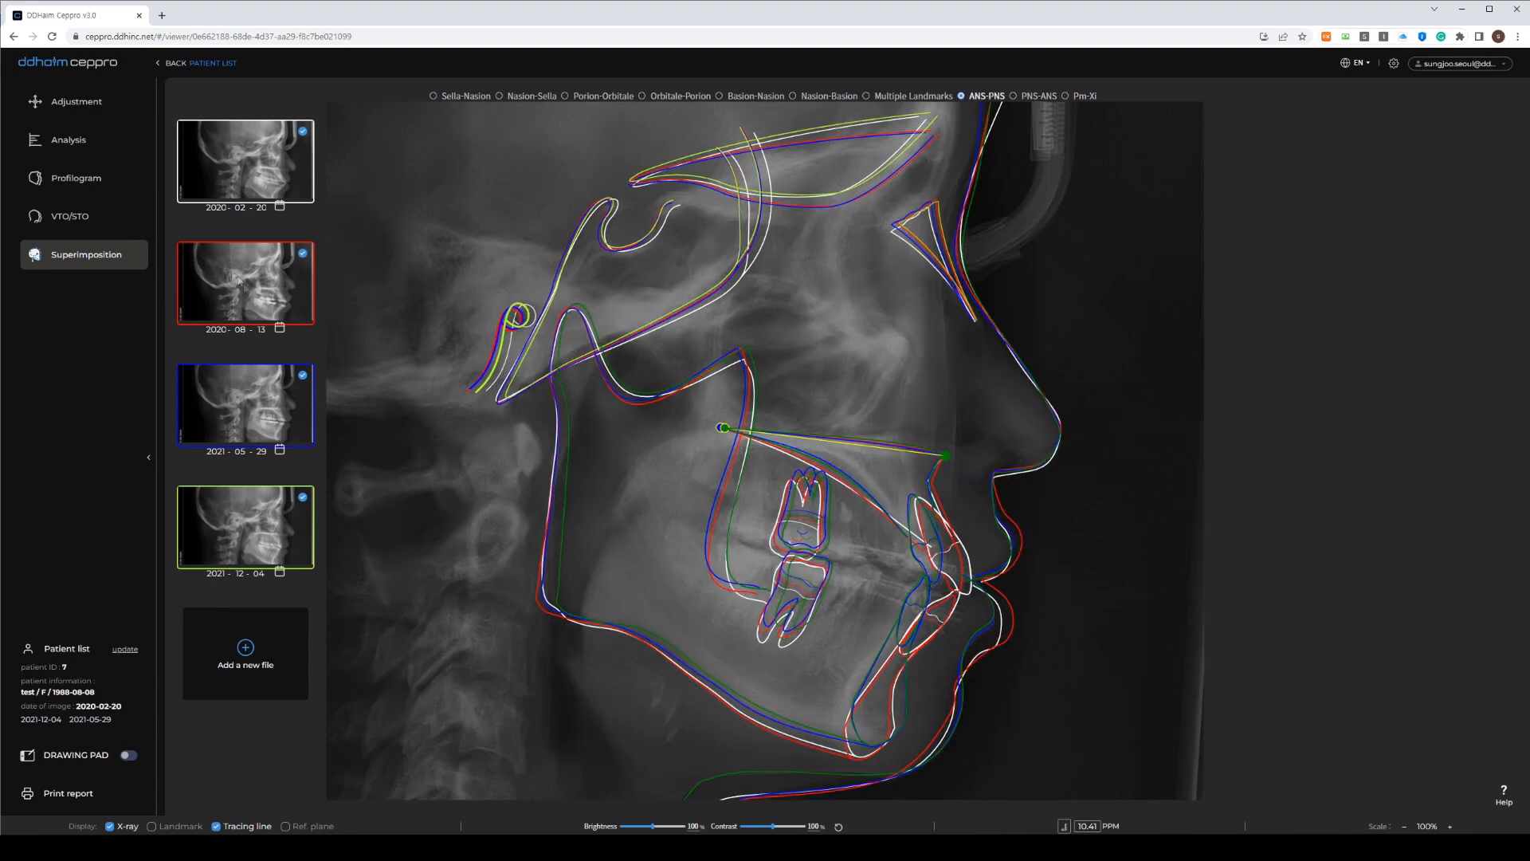
Remove the 2021-05-29 and 2020-08-13 X-rays from the superimposition and turn on the drawing pad
click(302, 378)
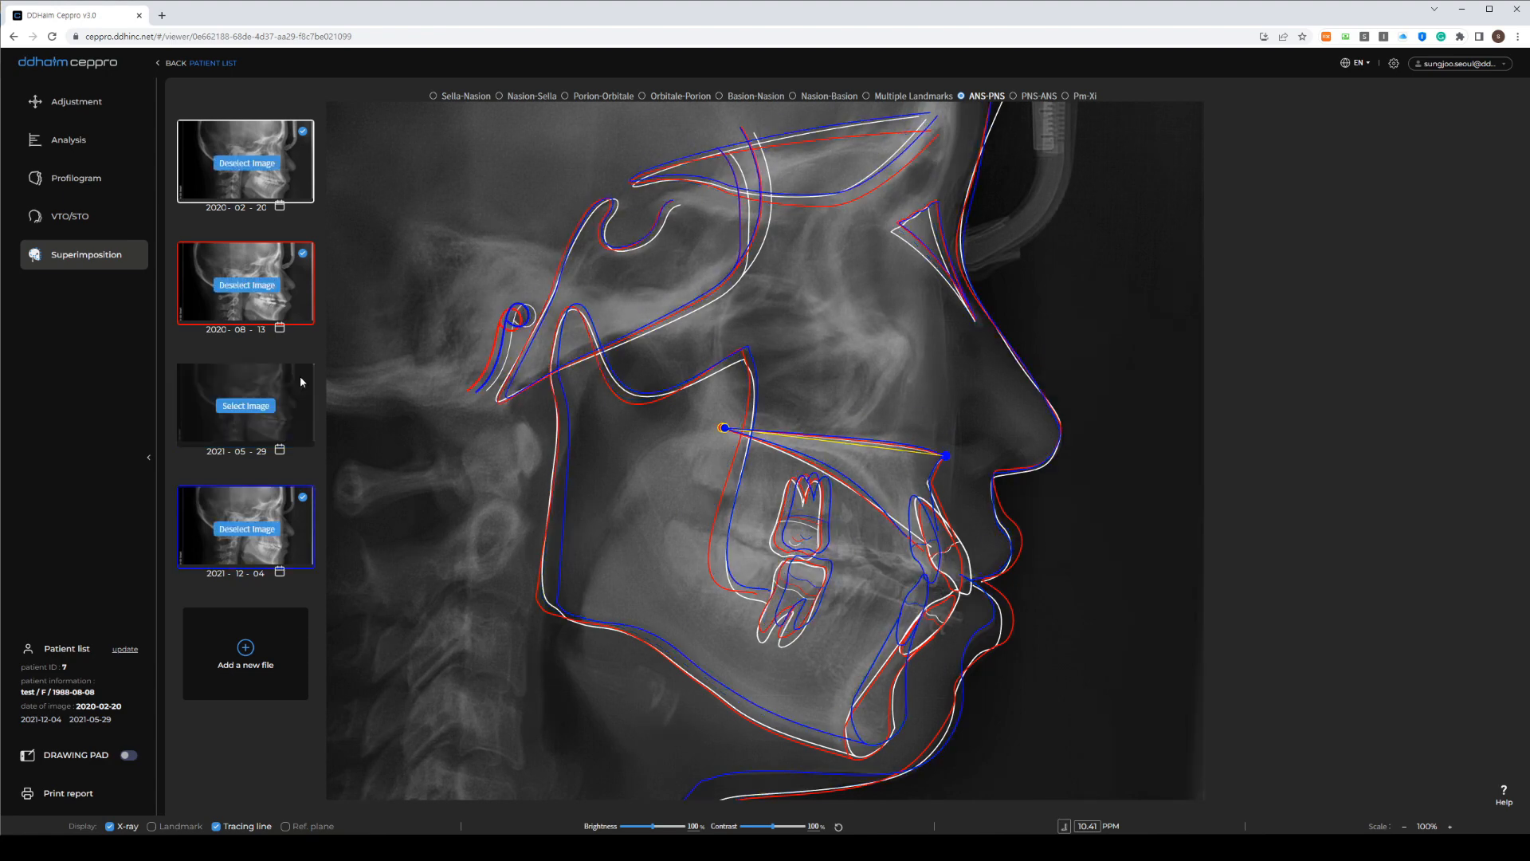
click(301, 255)
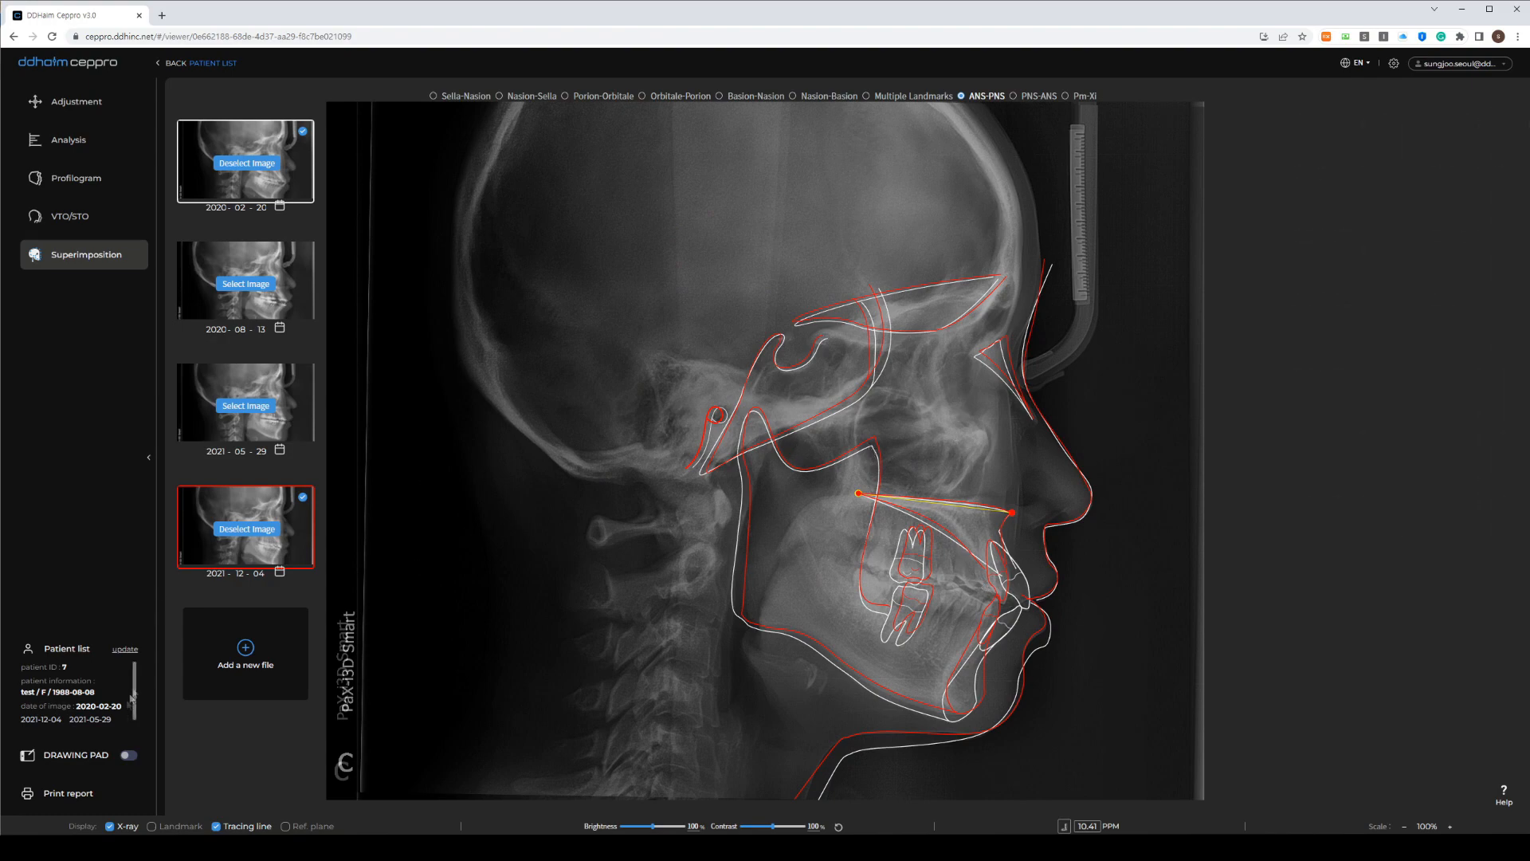
click(128, 756)
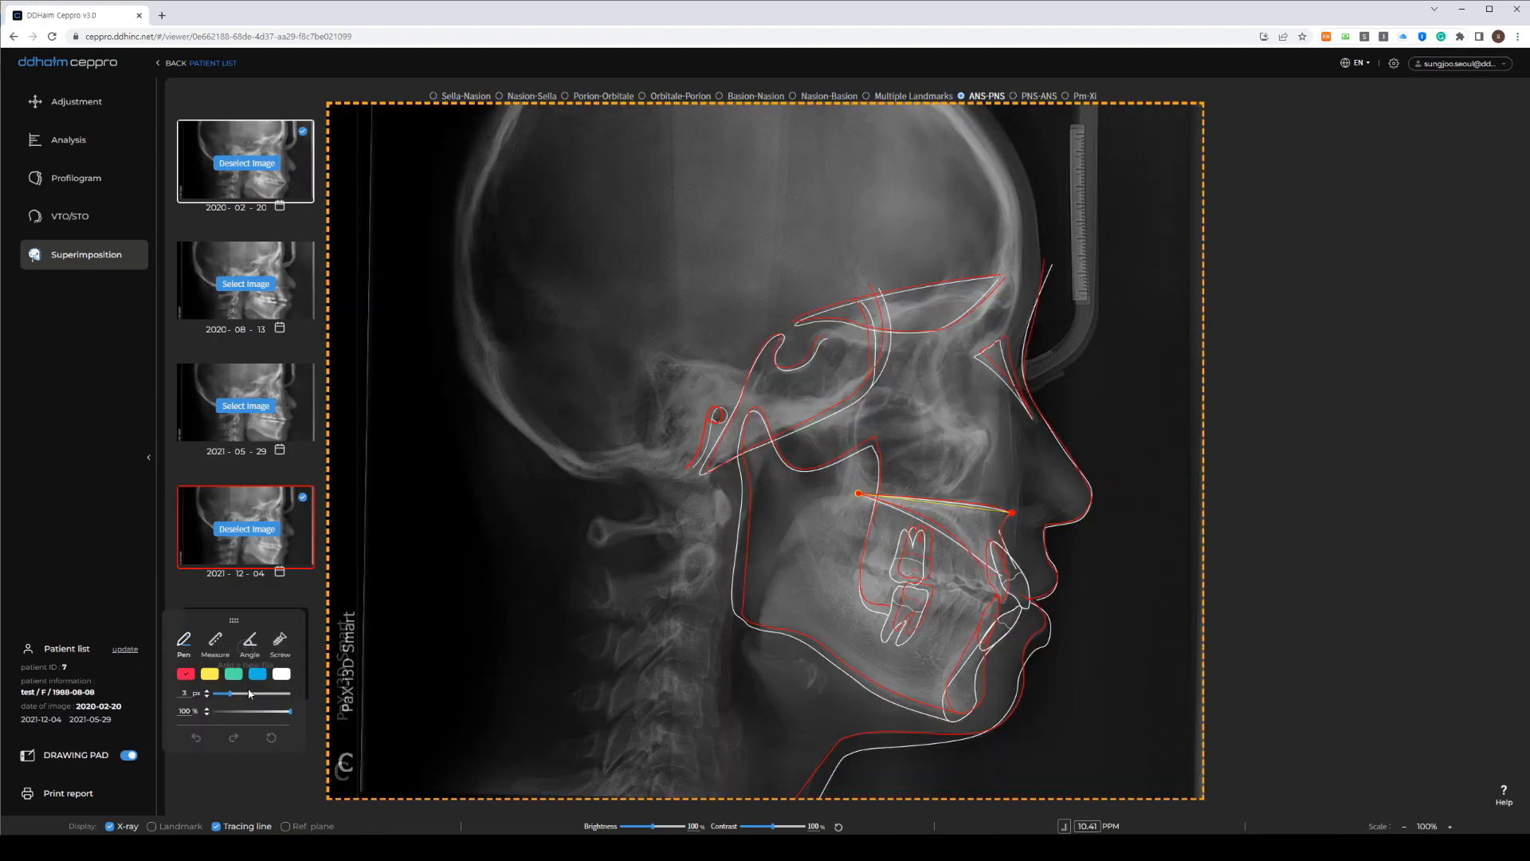
Measure a short distance near the lips, then zoom in and centre the jaws
click(217, 642)
drag(1028, 613, 1006, 606)
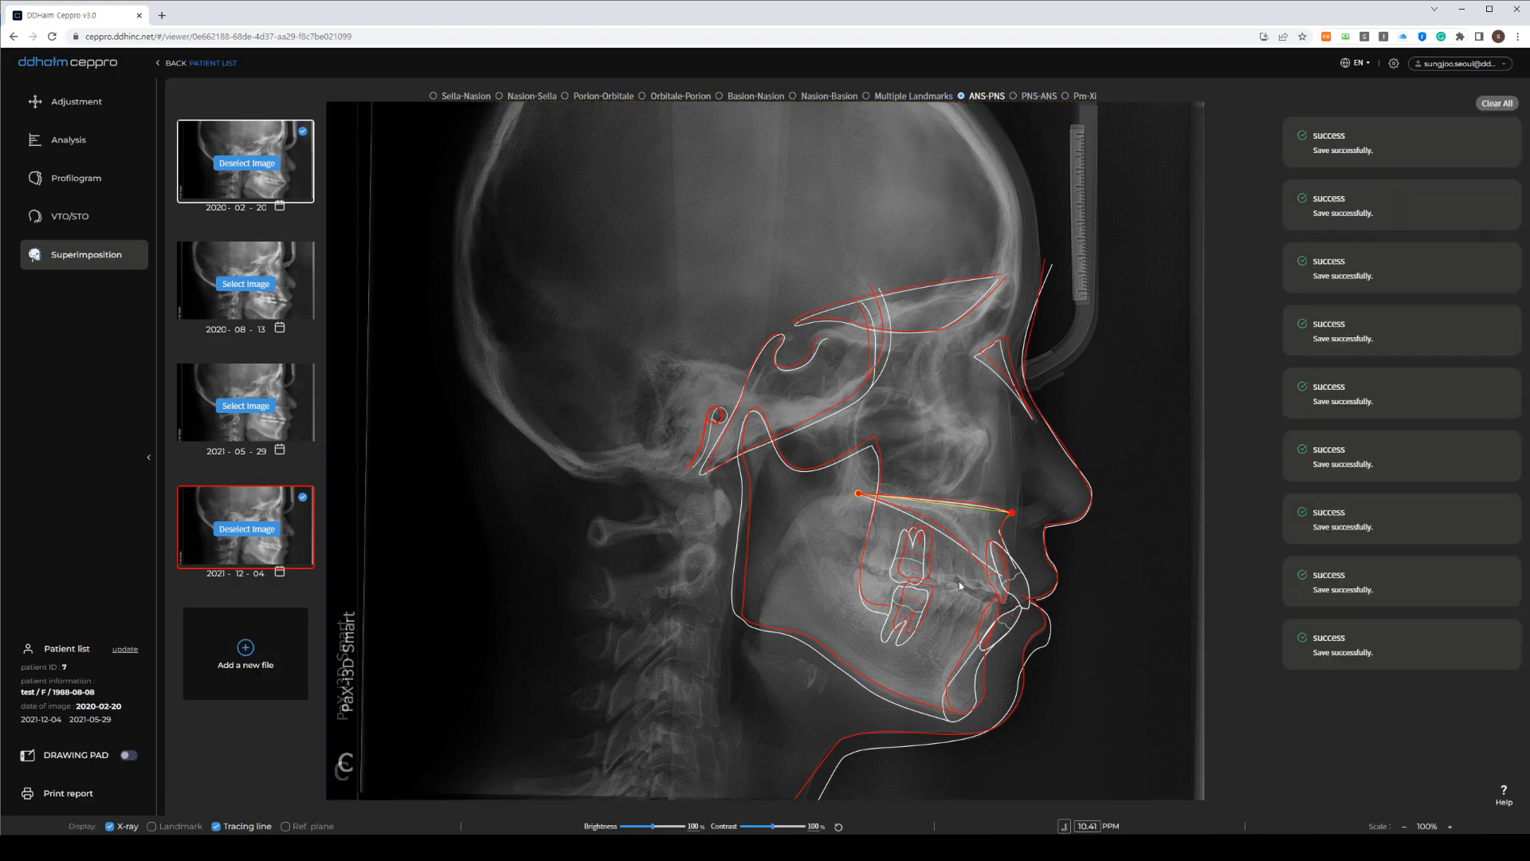
scroll(959, 584, up, 3)
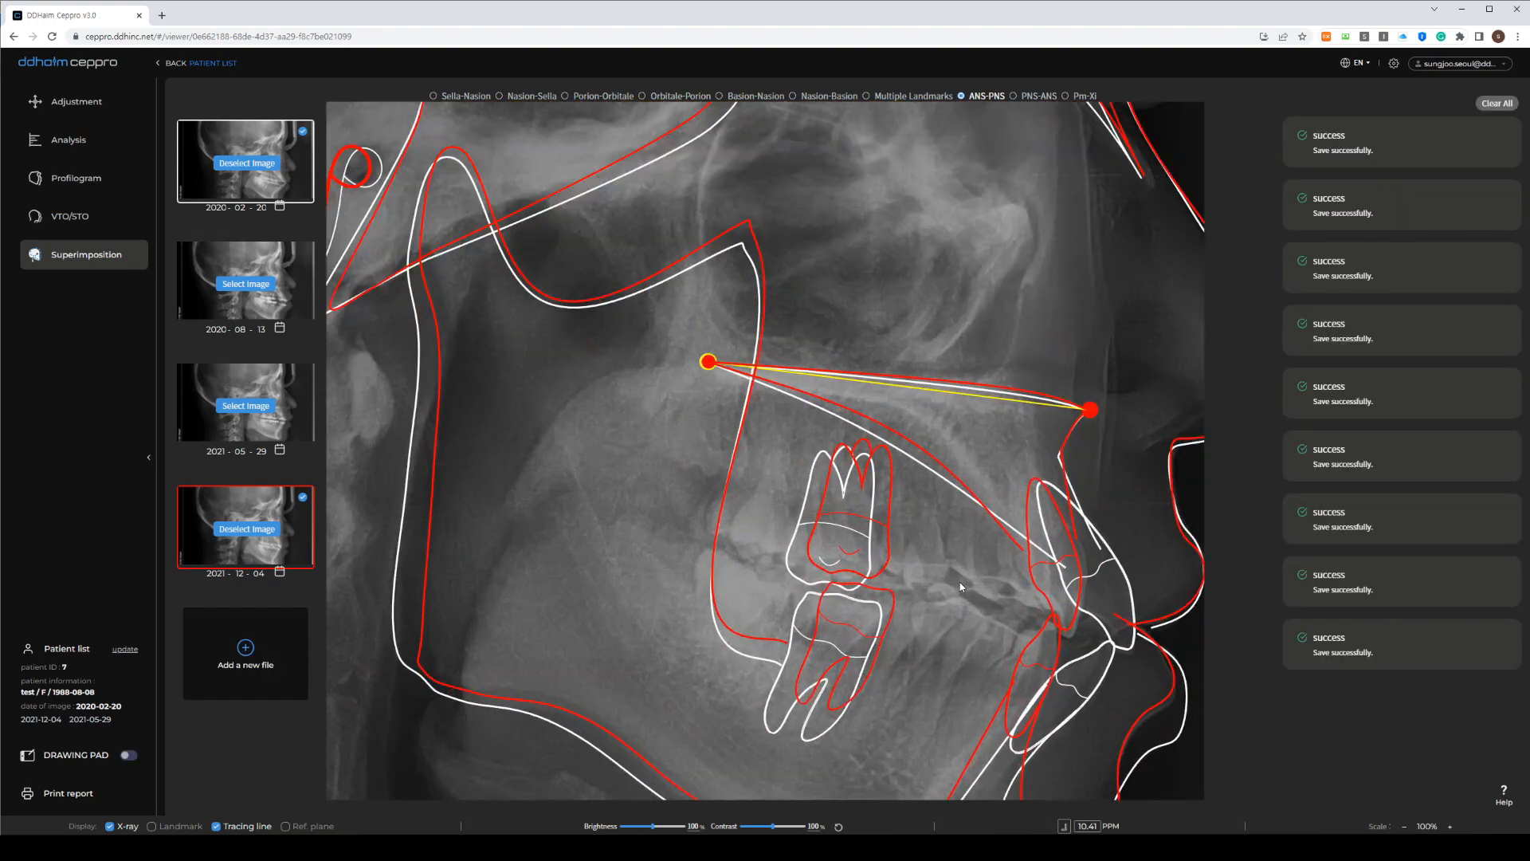
scroll(964, 569, down, 2)
drag(965, 569, 668, 411)
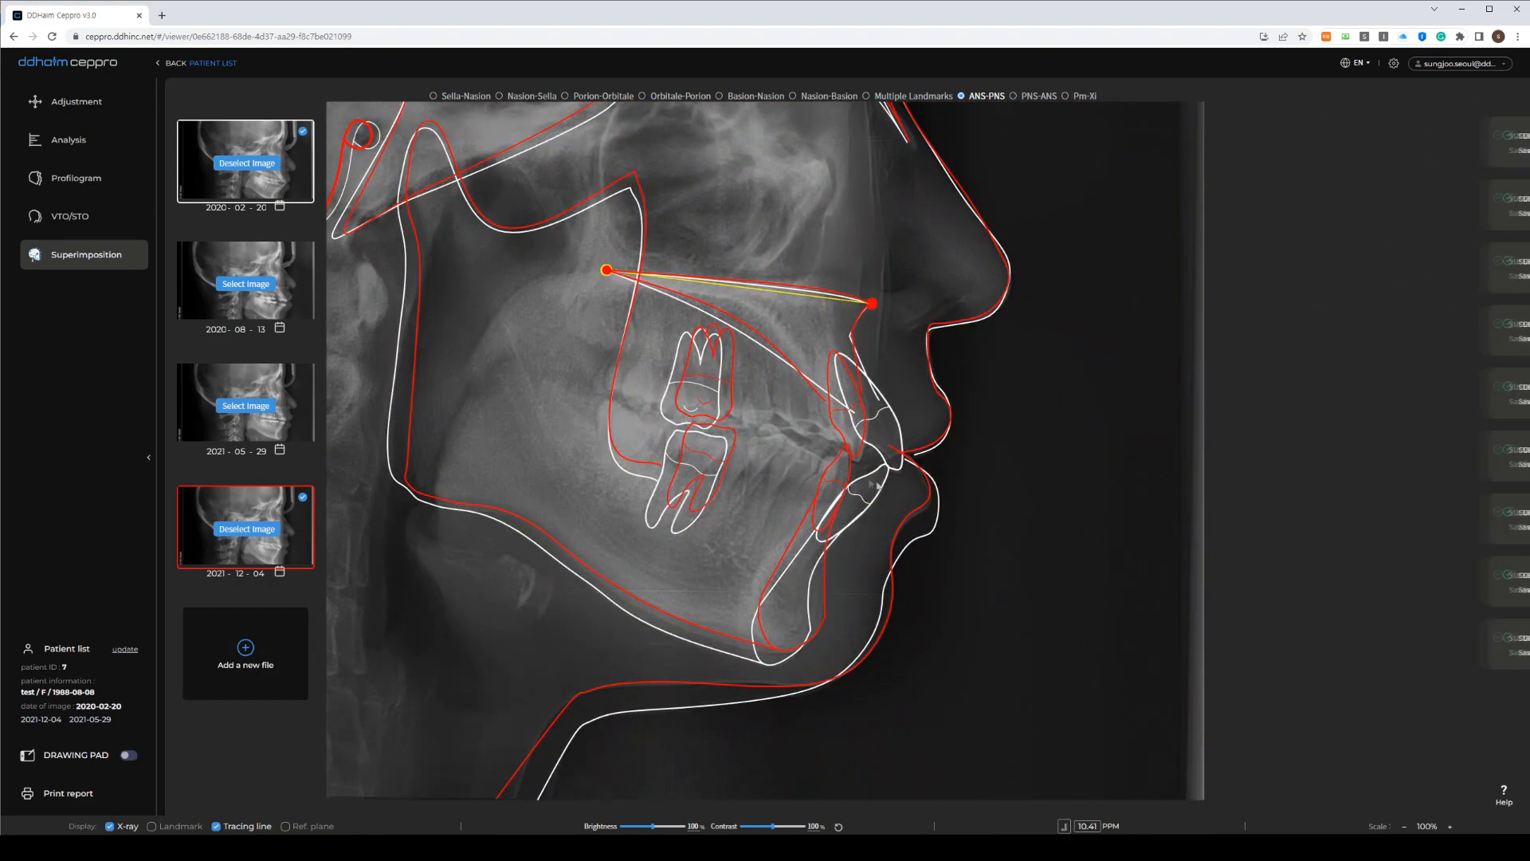
scroll(898, 472, up, 2)
drag(898, 471, 895, 495)
With a green pen, outline the upper incisor, both molar front edges and the soft-tissue chin
click(112, 754)
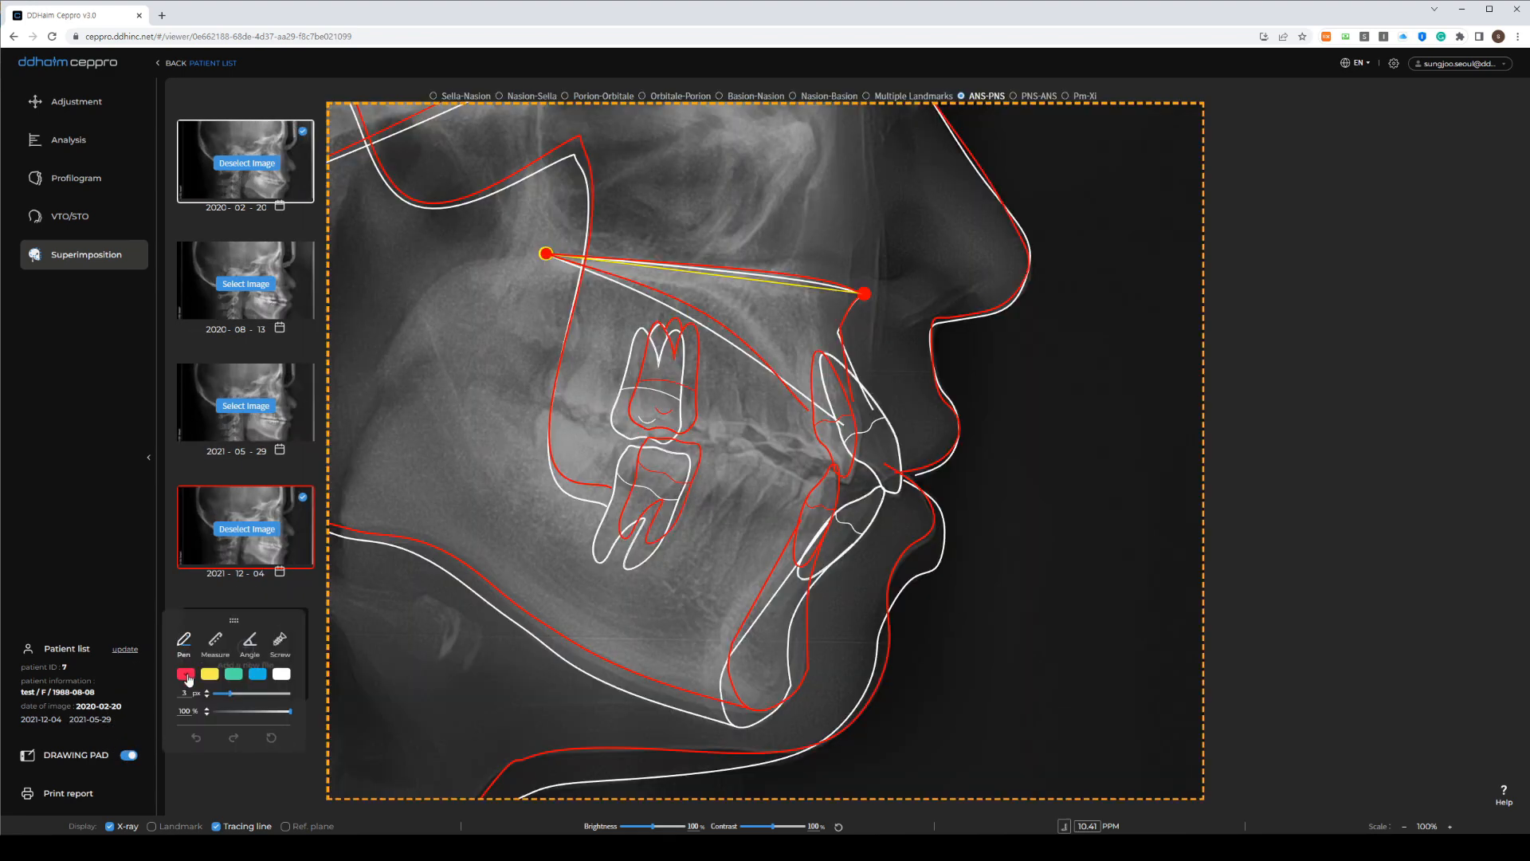
click(234, 674)
mouse_move(894, 496)
mouse_down()
mouse_move(847, 475)
mouse_move(848, 488)
mouse_up()
drag(833, 362, 894, 494)
drag(823, 359, 845, 481)
mouse_move(613, 411)
mouse_down()
mouse_move(616, 425)
mouse_move(658, 413)
mouse_up()
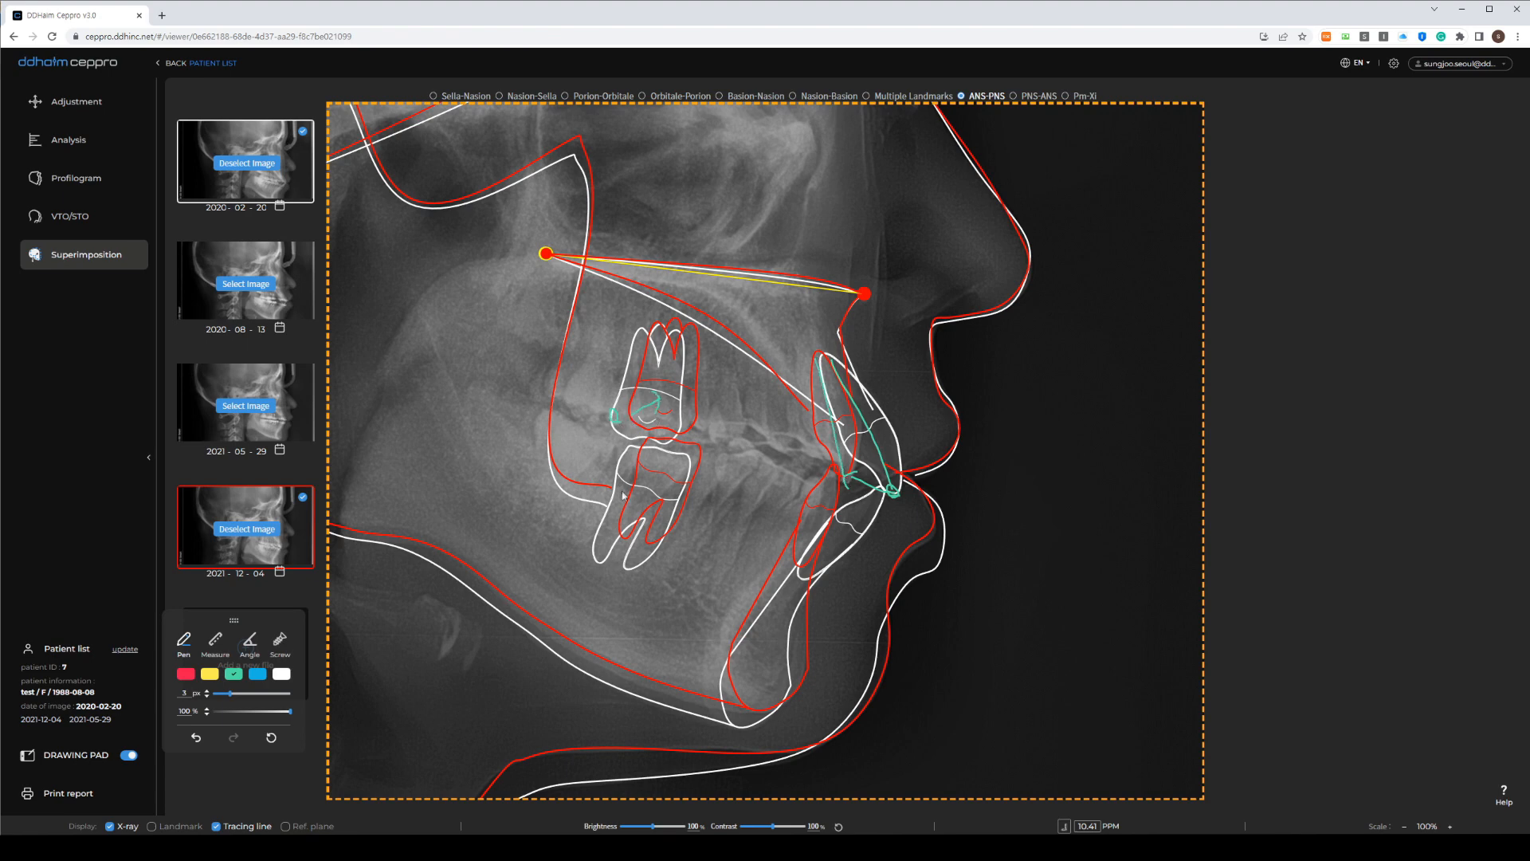
mouse_move(615, 476)
mouse_down()
mouse_move(618, 494)
mouse_move(651, 483)
mouse_move(643, 498)
mouse_up()
drag(943, 518, 847, 722)
Add green arrows, molar strokes, the lower jaw border and a star beside the chin
mouse_move(883, 536)
mouse_down()
mouse_move(847, 519)
mouse_move(857, 539)
mouse_move(919, 550)
mouse_move(888, 597)
mouse_move(884, 670)
mouse_move(836, 747)
mouse_up()
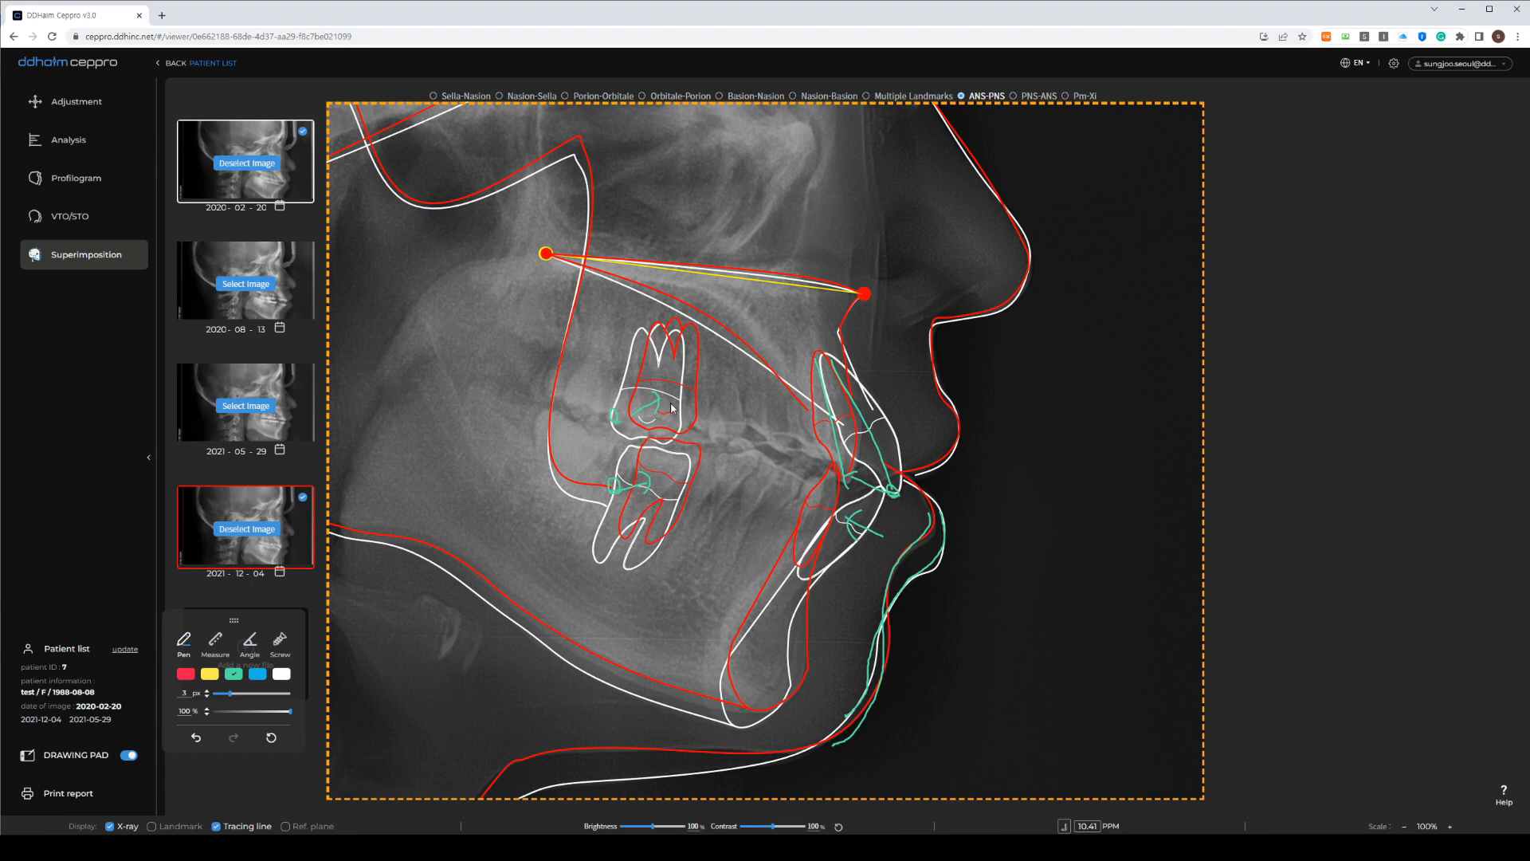
drag(676, 407, 699, 374)
drag(663, 488, 679, 478)
mouse_move(699, 734)
mouse_down()
mouse_move(728, 719)
mouse_move(724, 734)
mouse_up()
mouse_move(623, 692)
mouse_down()
mouse_move(782, 747)
mouse_move(758, 706)
mouse_up()
mouse_move(887, 608)
mouse_down()
mouse_move(877, 700)
mouse_move(836, 744)
mouse_move(874, 698)
mouse_move(894, 563)
mouse_move(929, 521)
mouse_up()
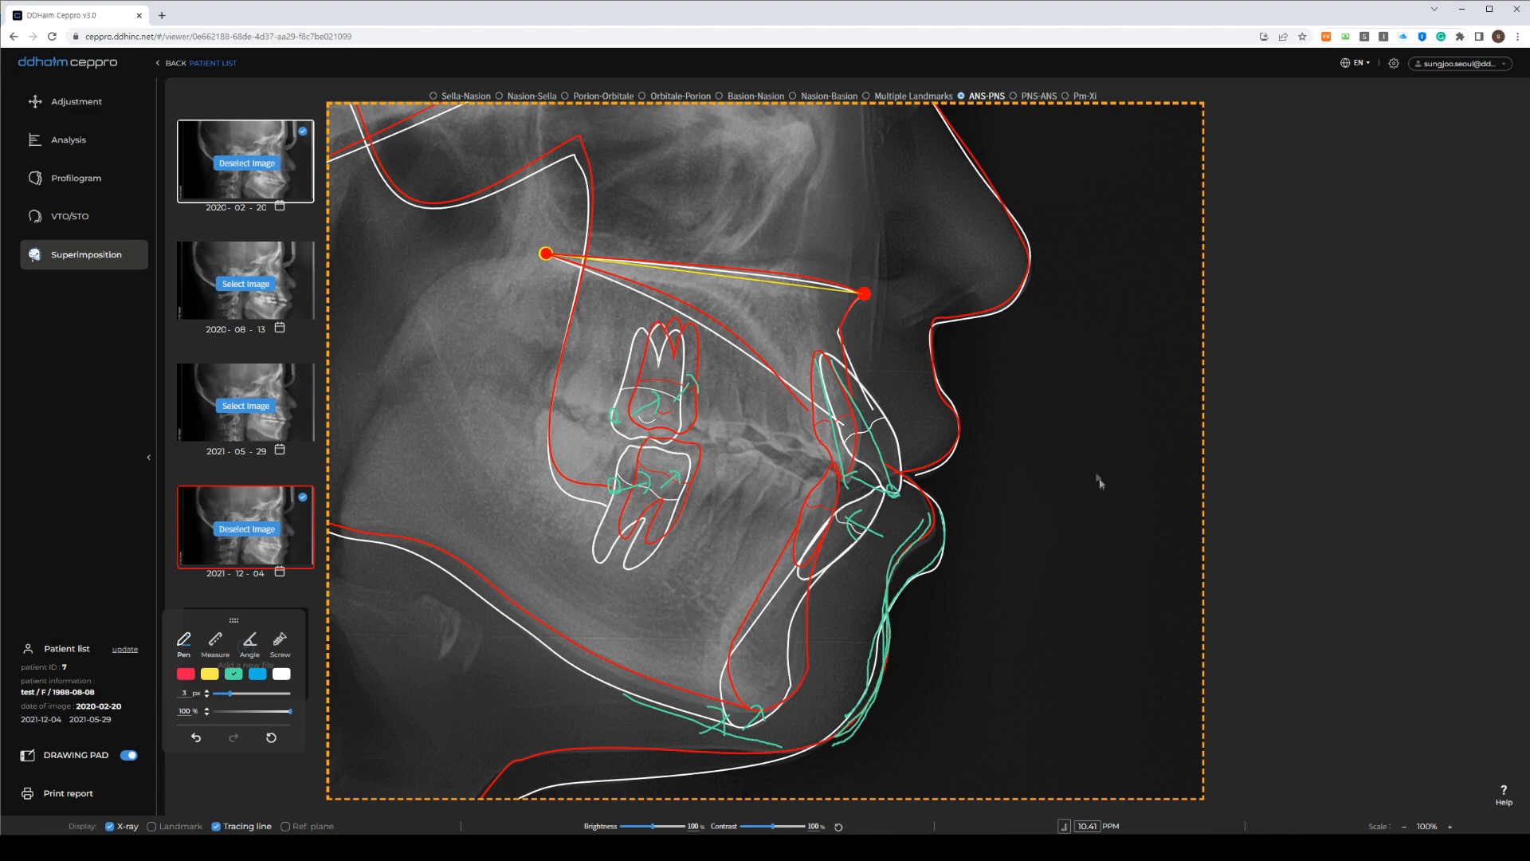
mouse_move(1031, 470)
mouse_down()
mouse_move(983, 536)
mouse_move(1015, 577)
mouse_move(1025, 488)
mouse_up()
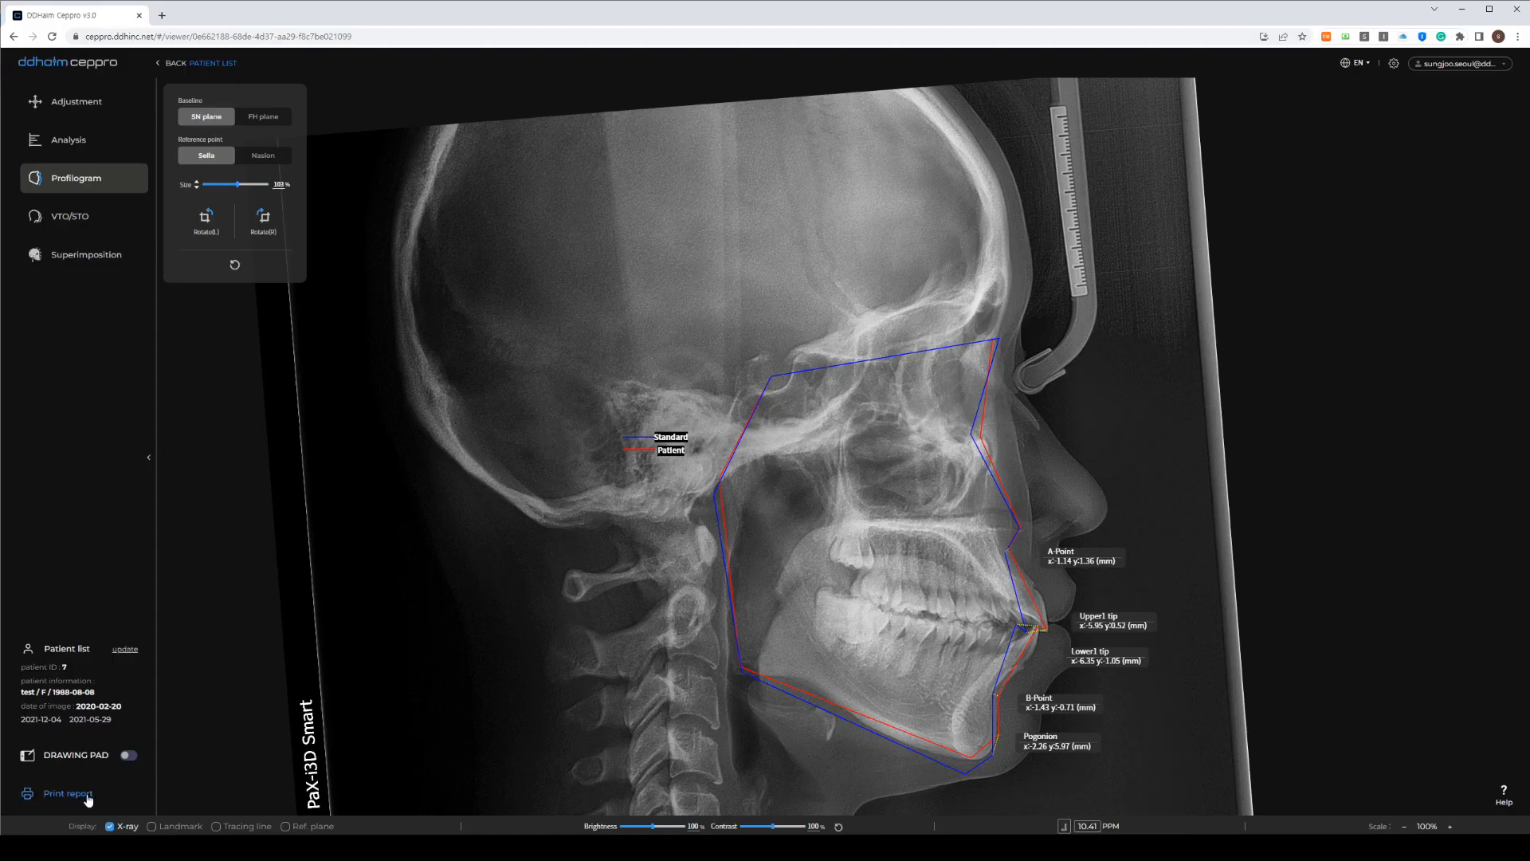
Open the print report preview, view the Profilogram page, then return to Analysis
click(70, 793)
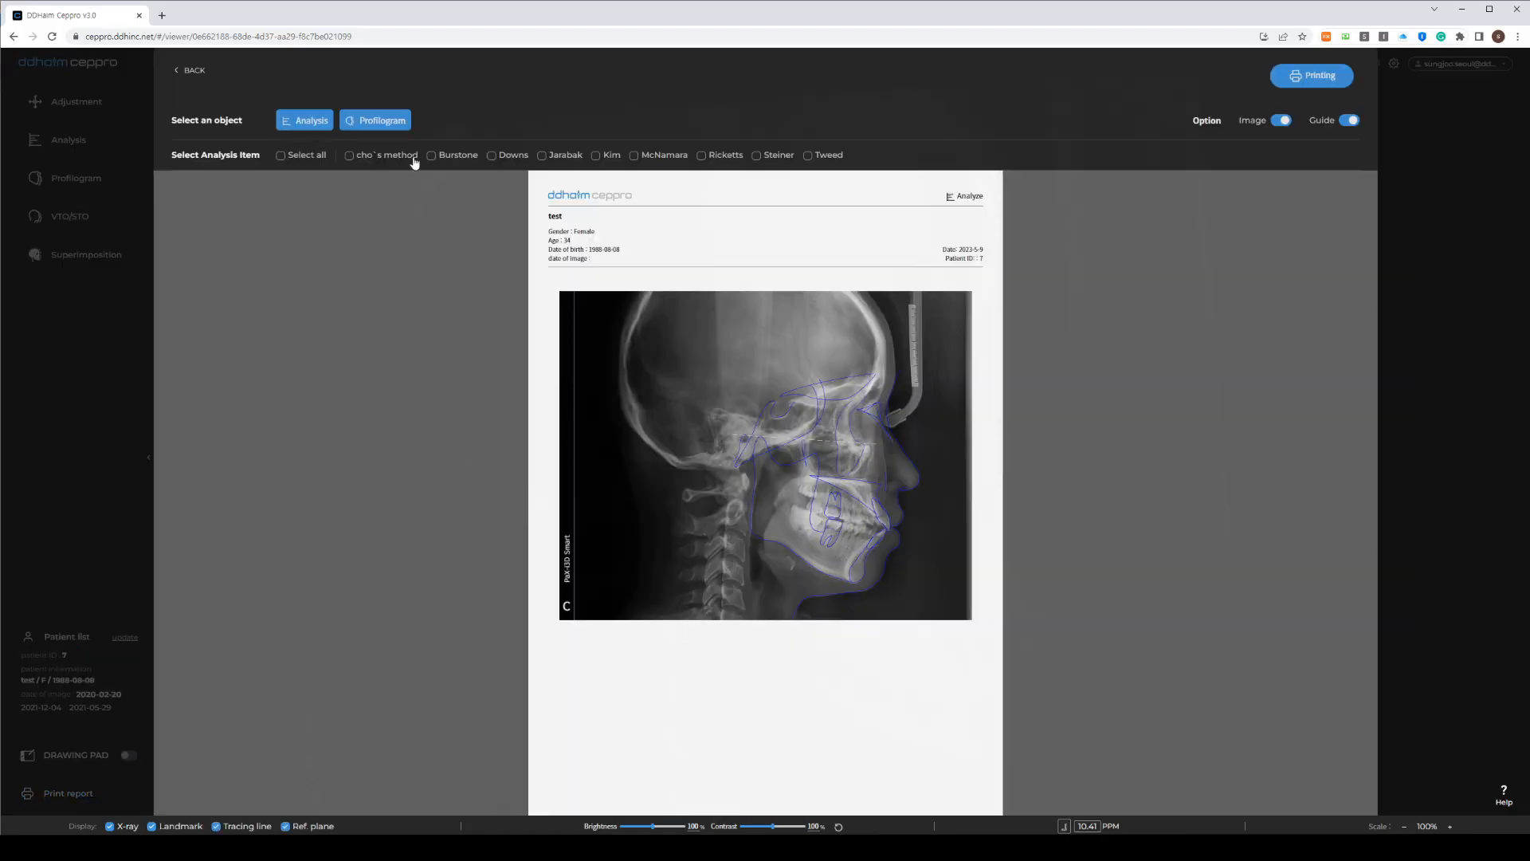
click(312, 120)
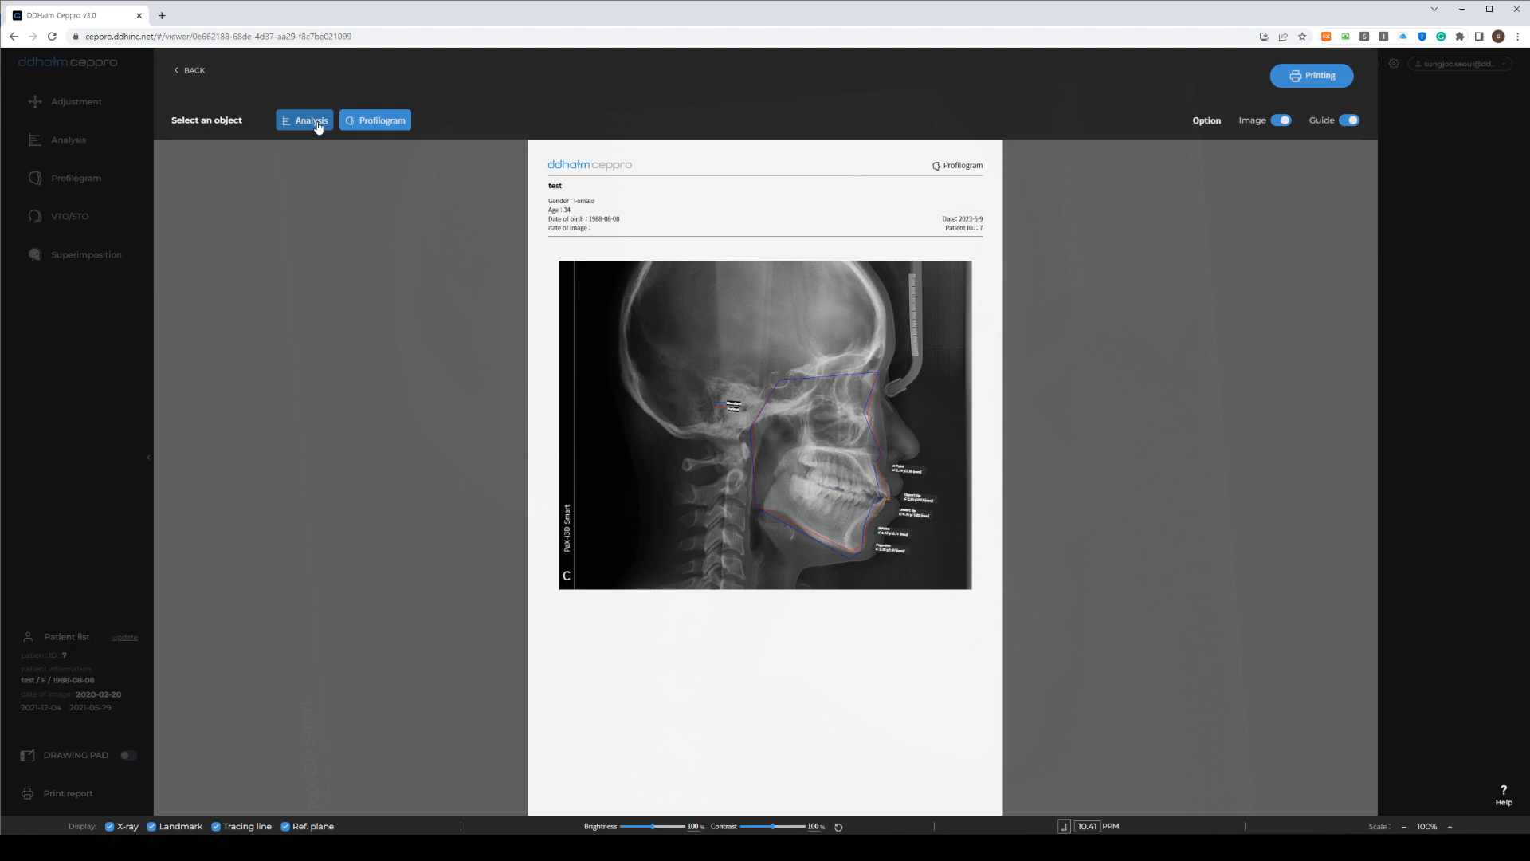
click(317, 126)
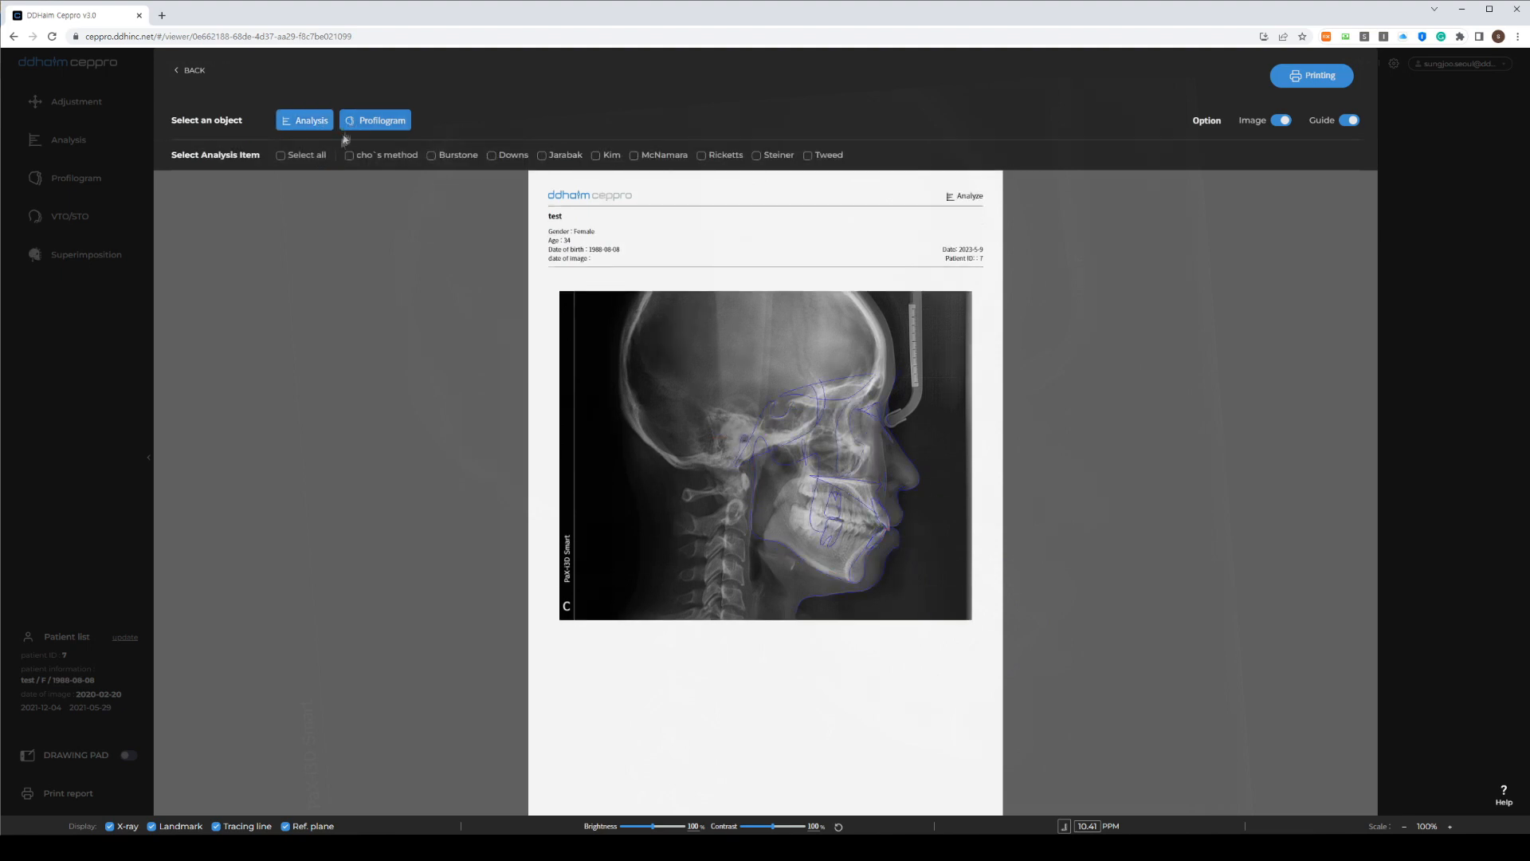
Limit the report's analysis items to cho`s method only
click(282, 155)
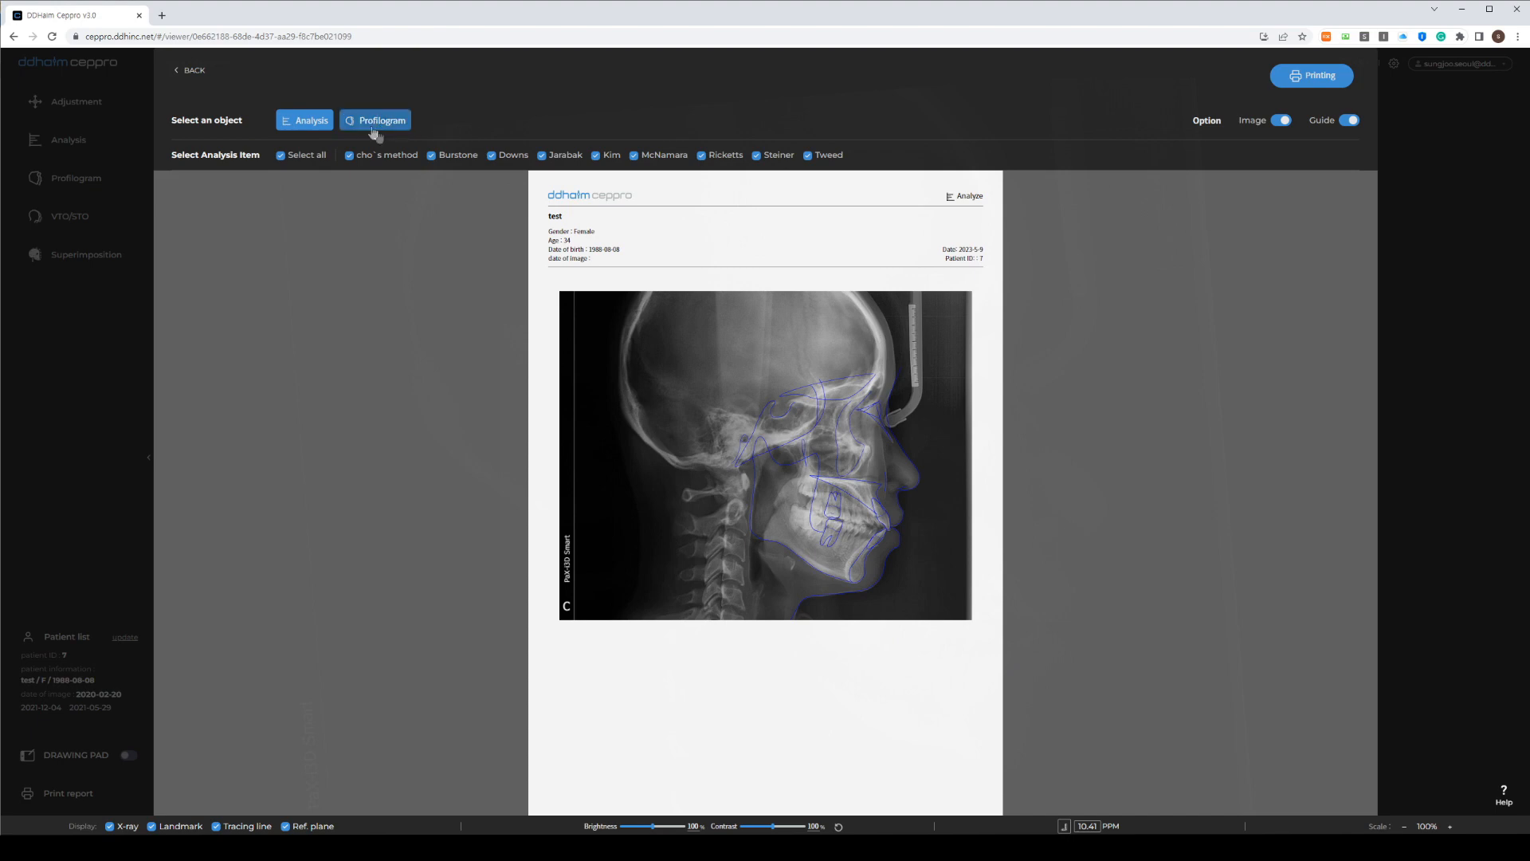
scroll(859, 544, down, 3)
scroll(858, 545, down, 3)
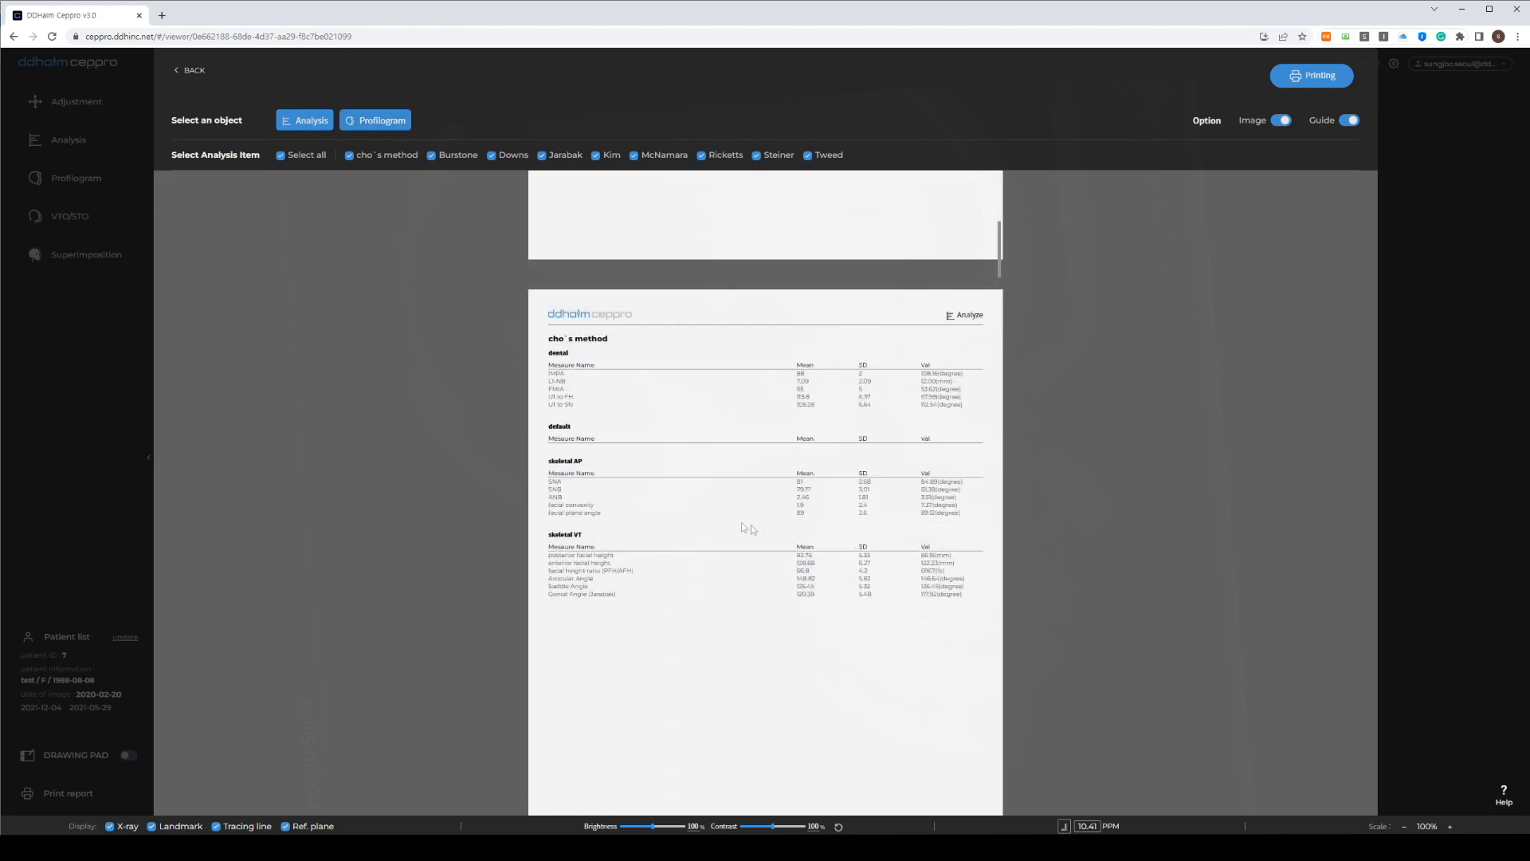
scroll(573, 348, down, 15)
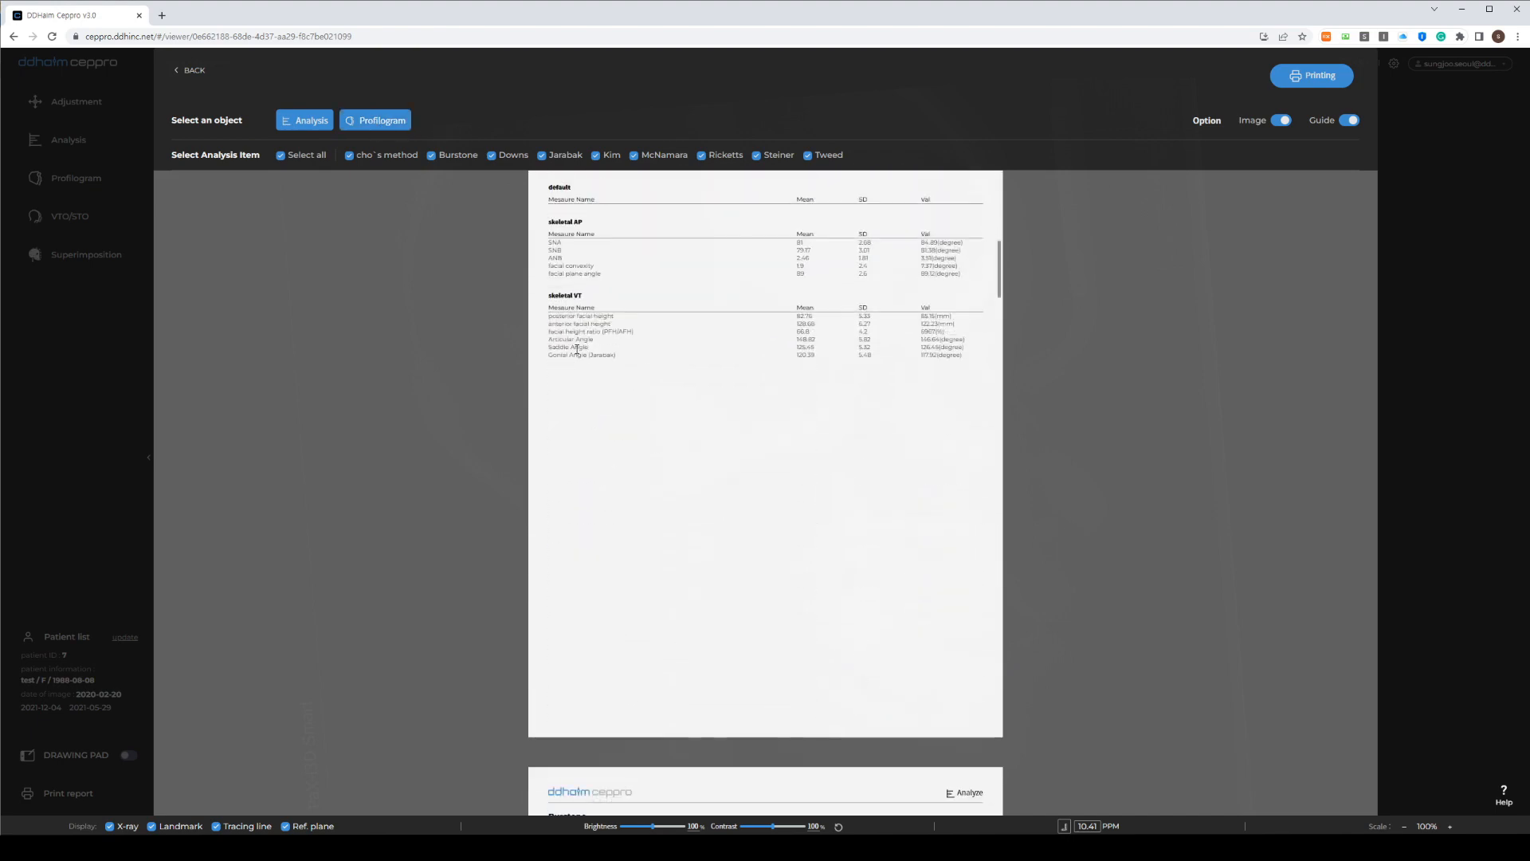
scroll(581, 365, down, 10)
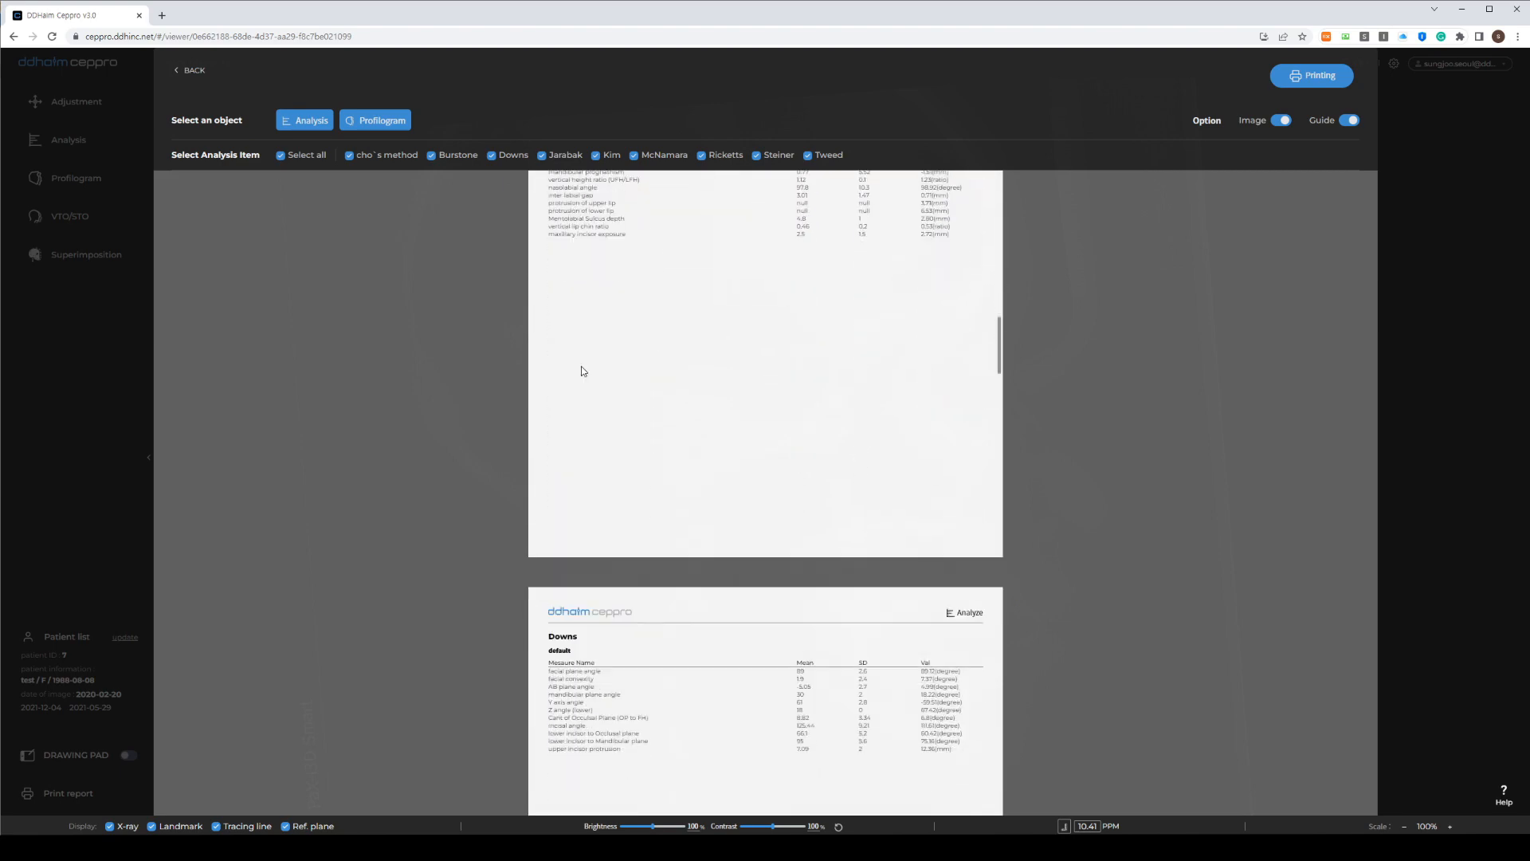
scroll(577, 364, up, 7)
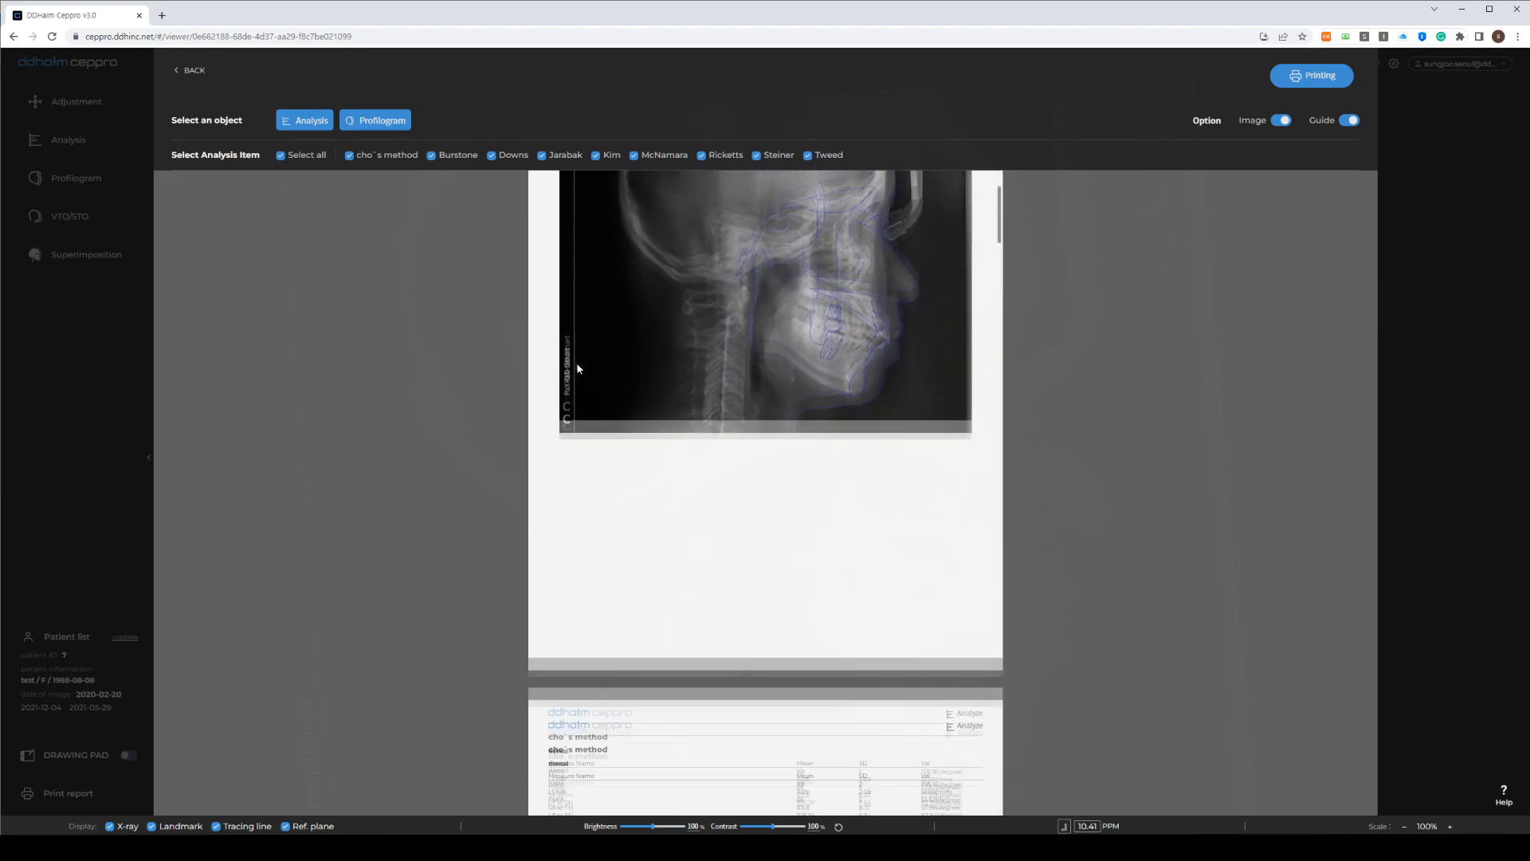
click(283, 158)
click(349, 158)
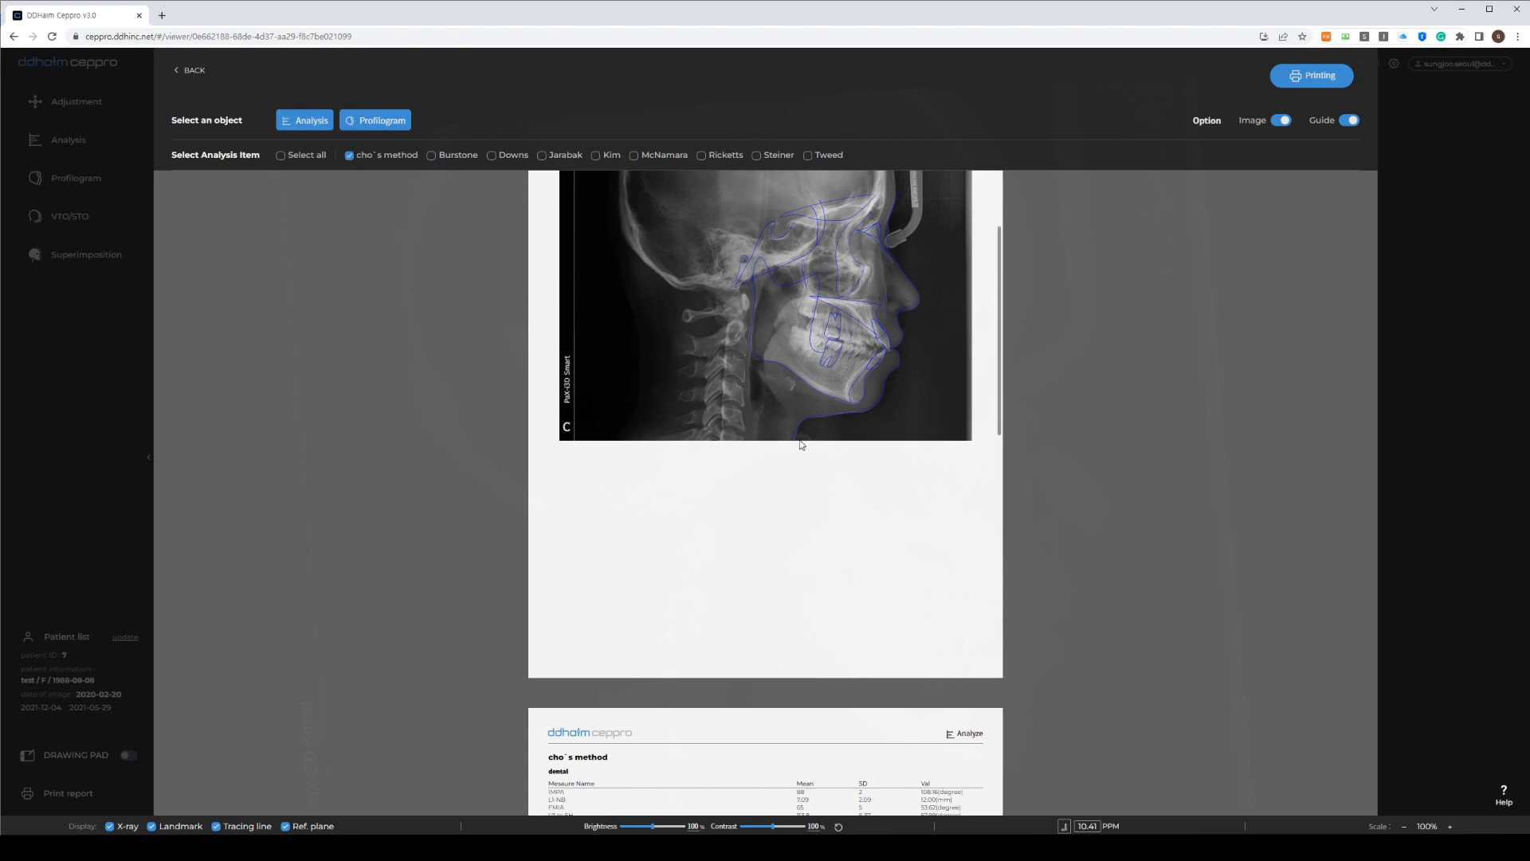
scroll(645, 390, down, 6)
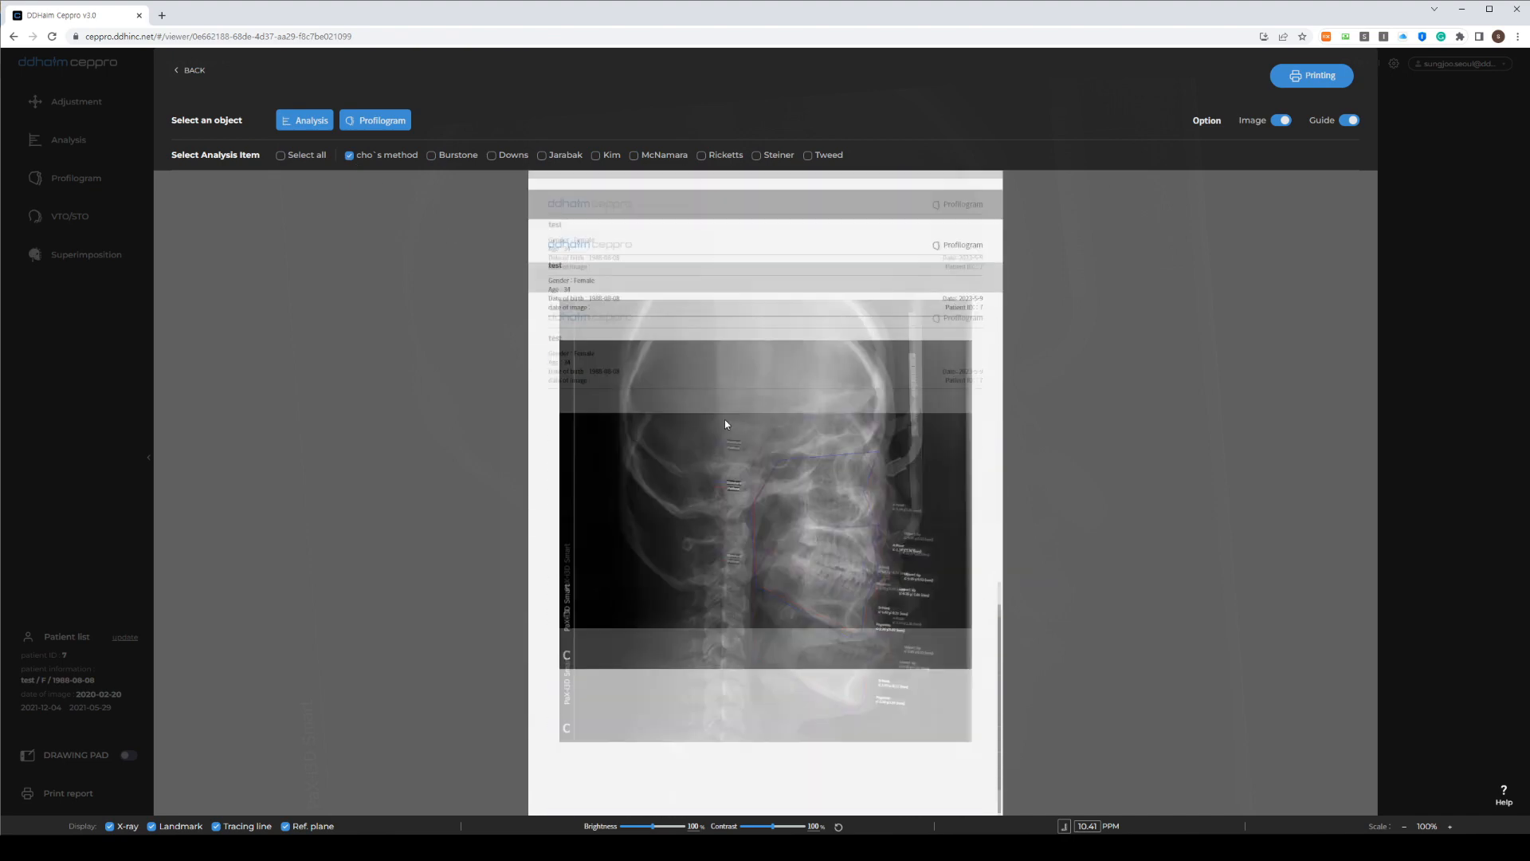
scroll(891, 580, down, 1)
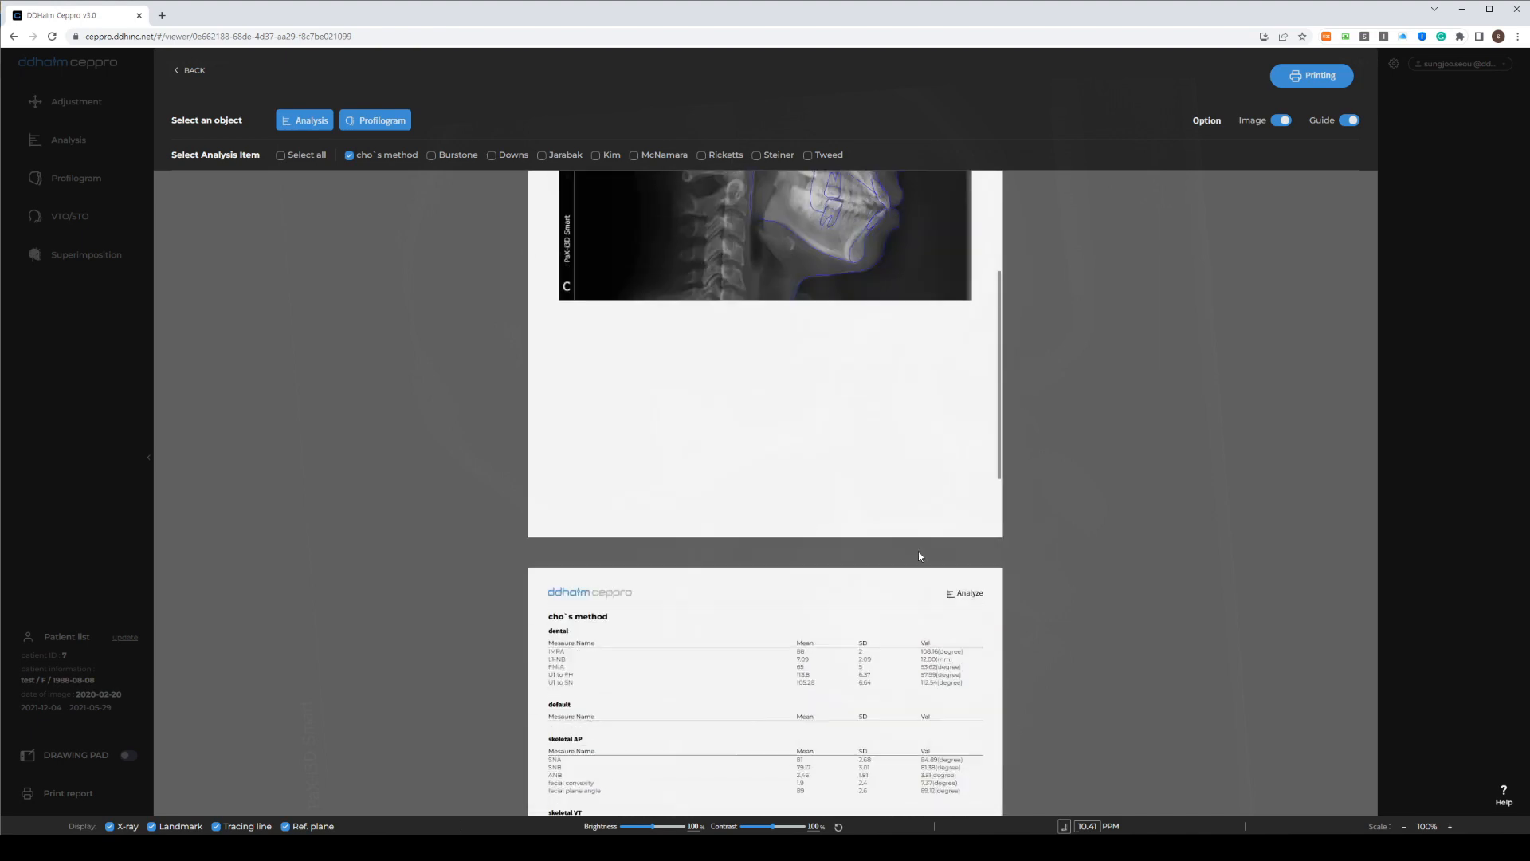
Keep the X-ray image, show tracing lines on the report, and close the preview
click(1282, 121)
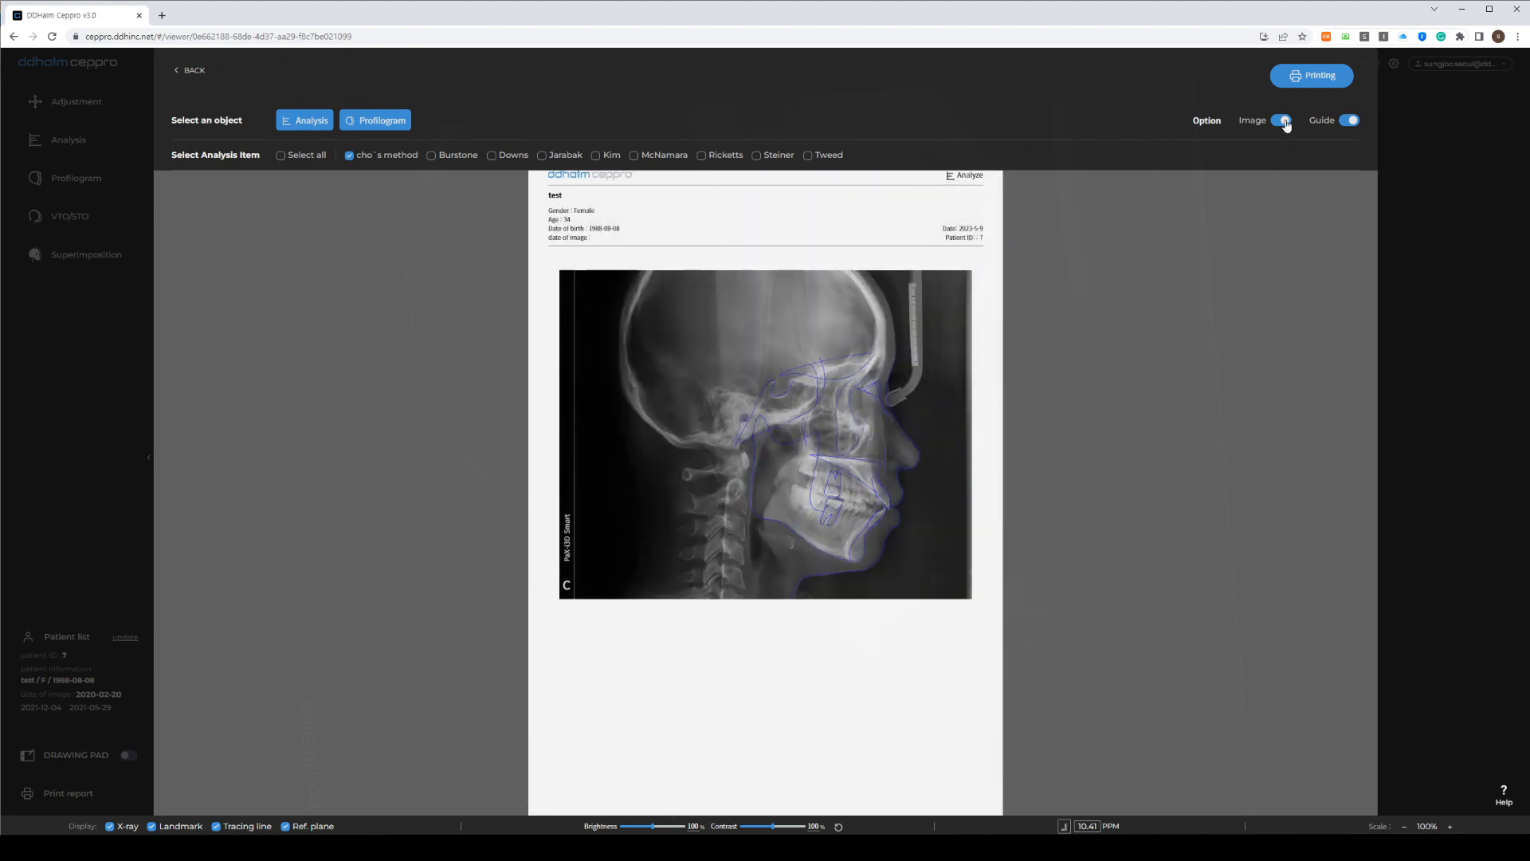
click(1282, 121)
click(1350, 121)
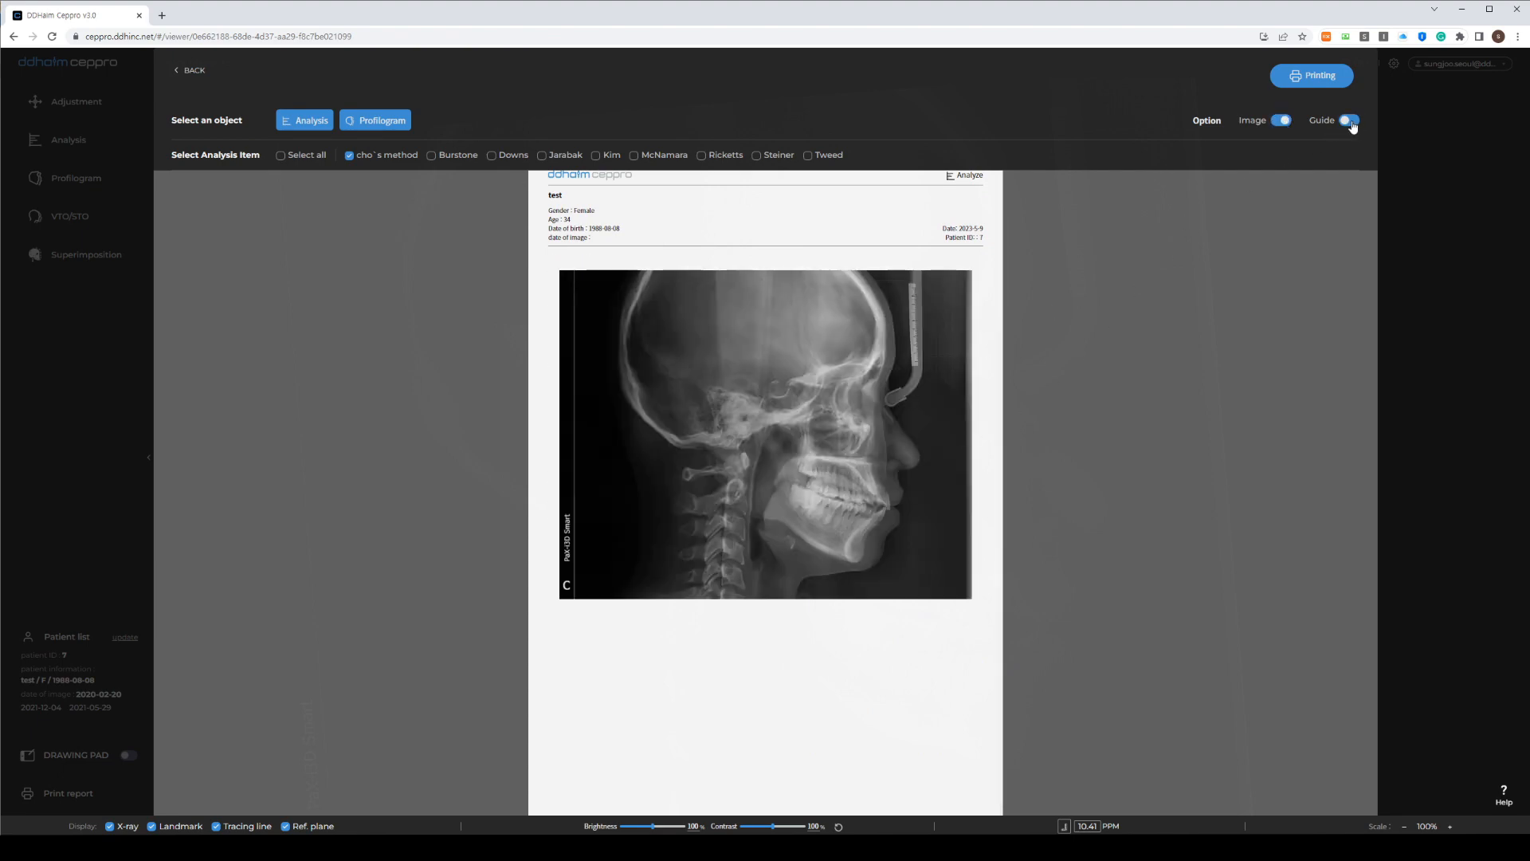
click(69, 81)
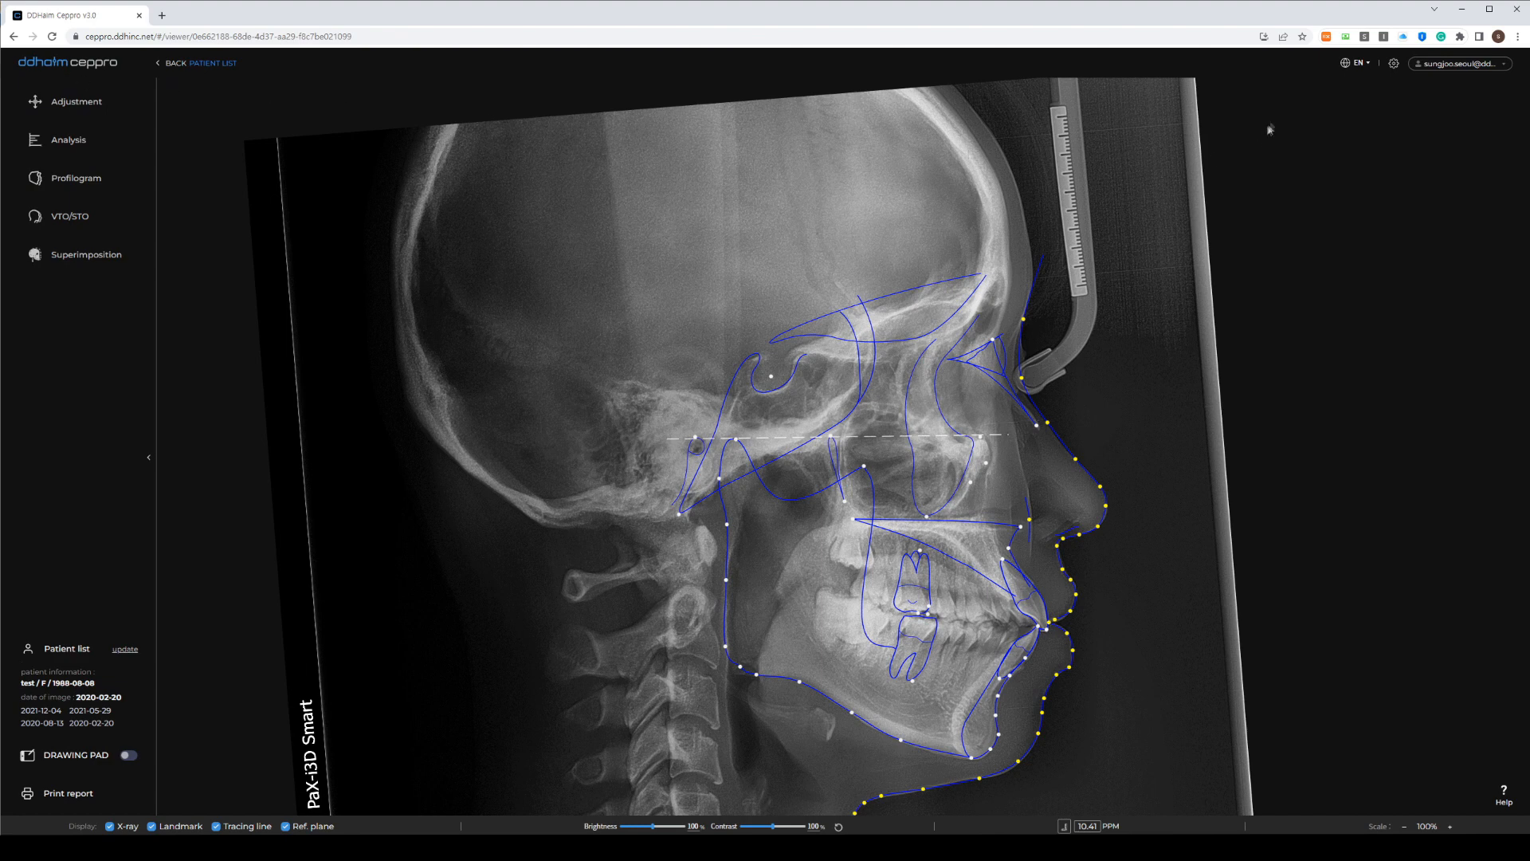